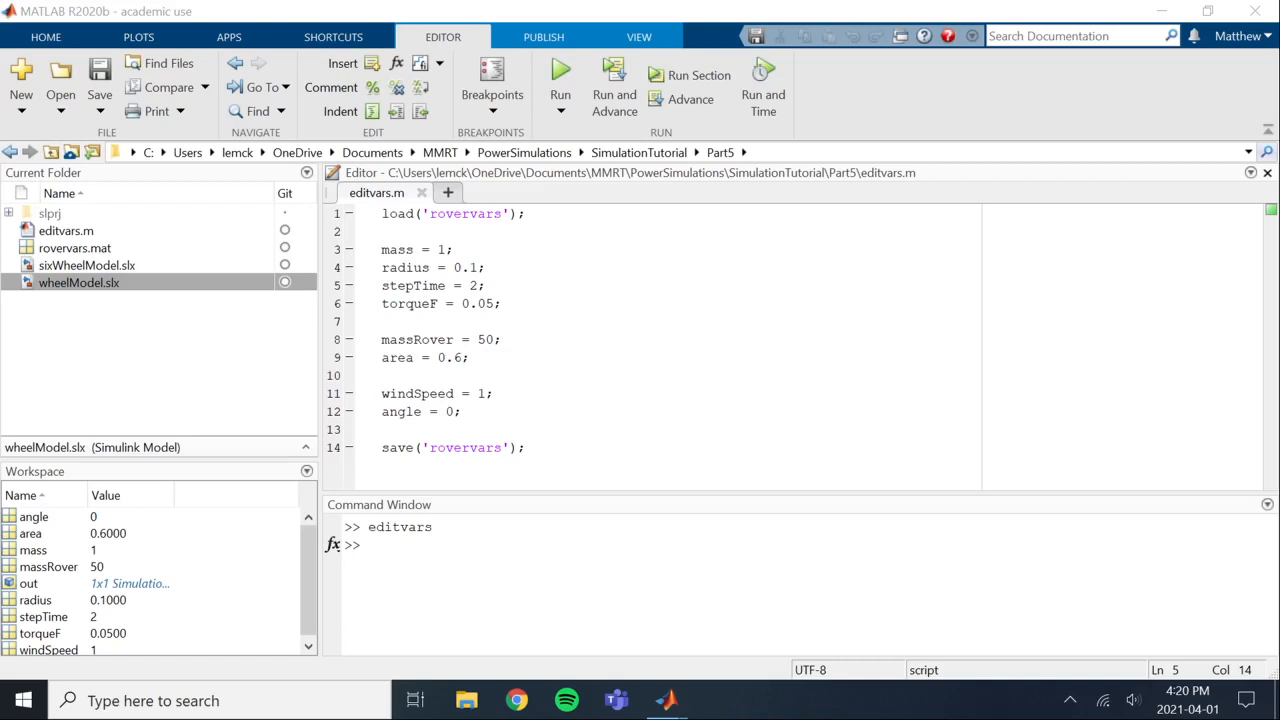
# - Switch to the wheelModel Simulink window and delete the torque source and the line joining the solver block to the rotational reference
pyautogui.moveTo(671, 694)
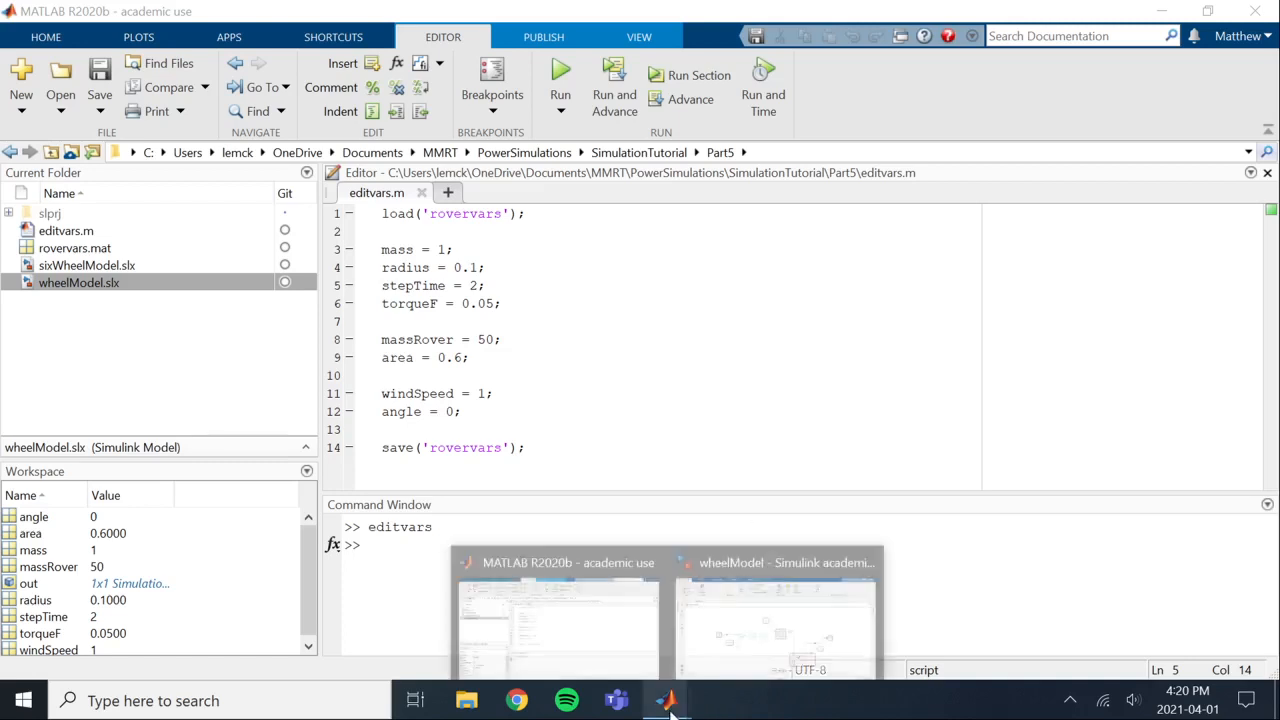
pyautogui.click(735, 636)
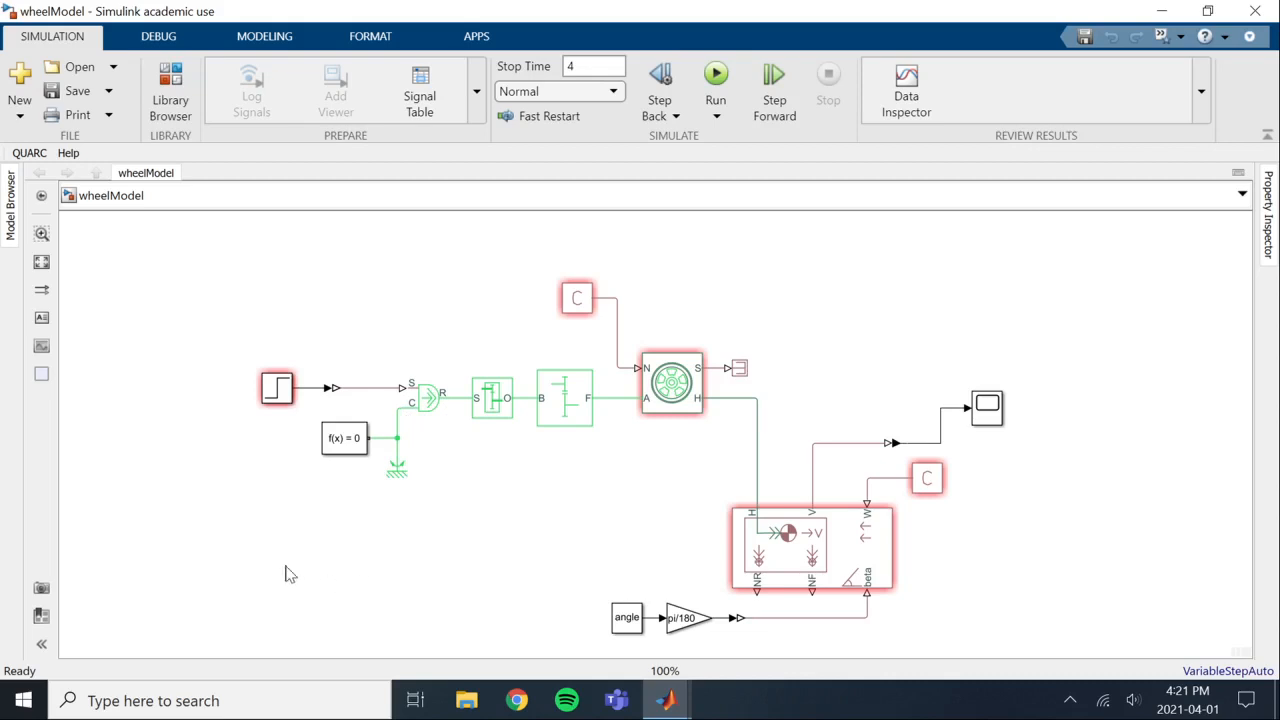
pyautogui.moveTo(450, 335); pyautogui.dragTo(358, 420)
pyautogui.press('Delete')
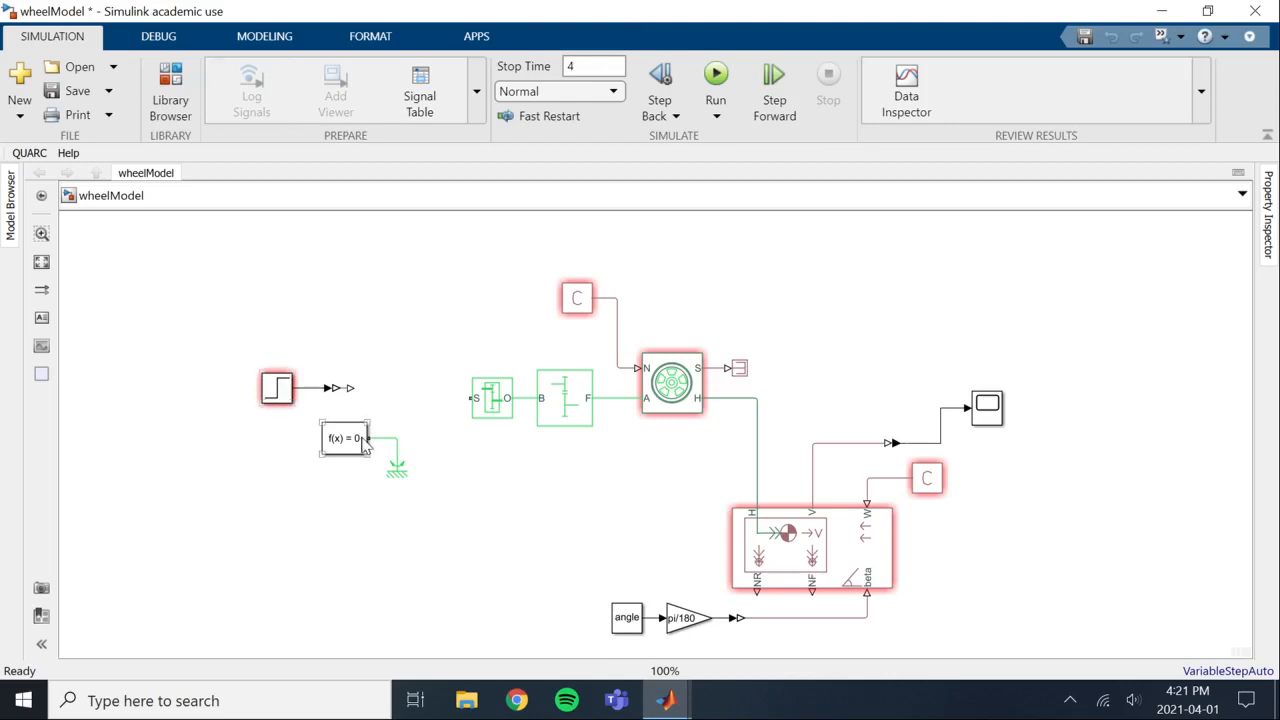
pyautogui.click(382, 438)
pyautogui.press('Delete')
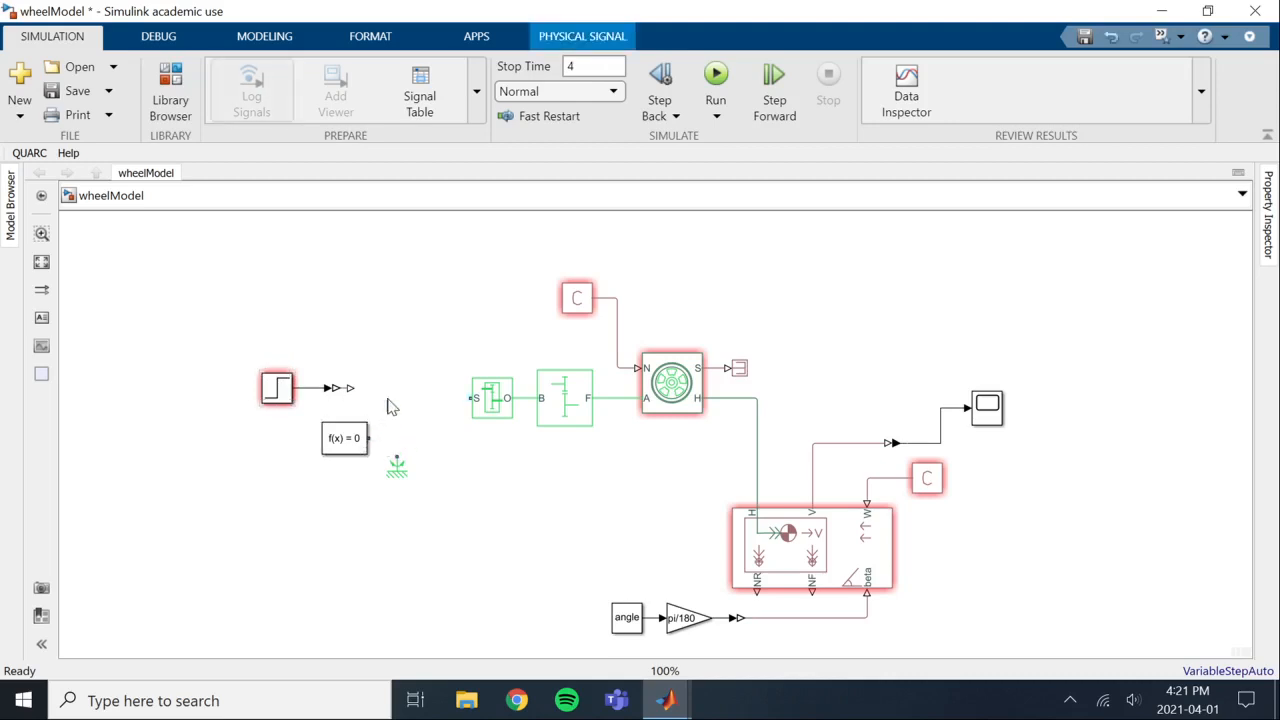
# - Move the Step, converter and solver blocks away from the drivetrain and insert a DC Motor block just before the gear block
pyautogui.moveTo(384, 366); pyautogui.dragTo(144, 418)
pyautogui.doubleClick(326, 369)
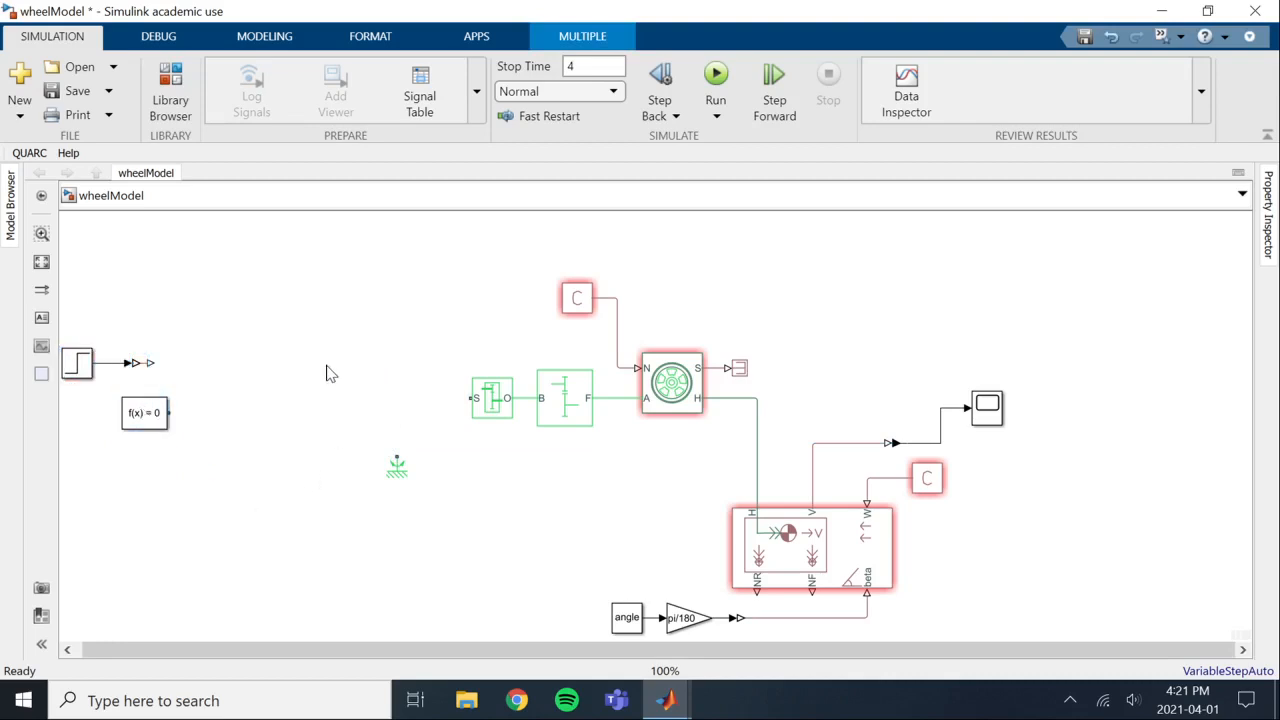
pyautogui.write('dc')
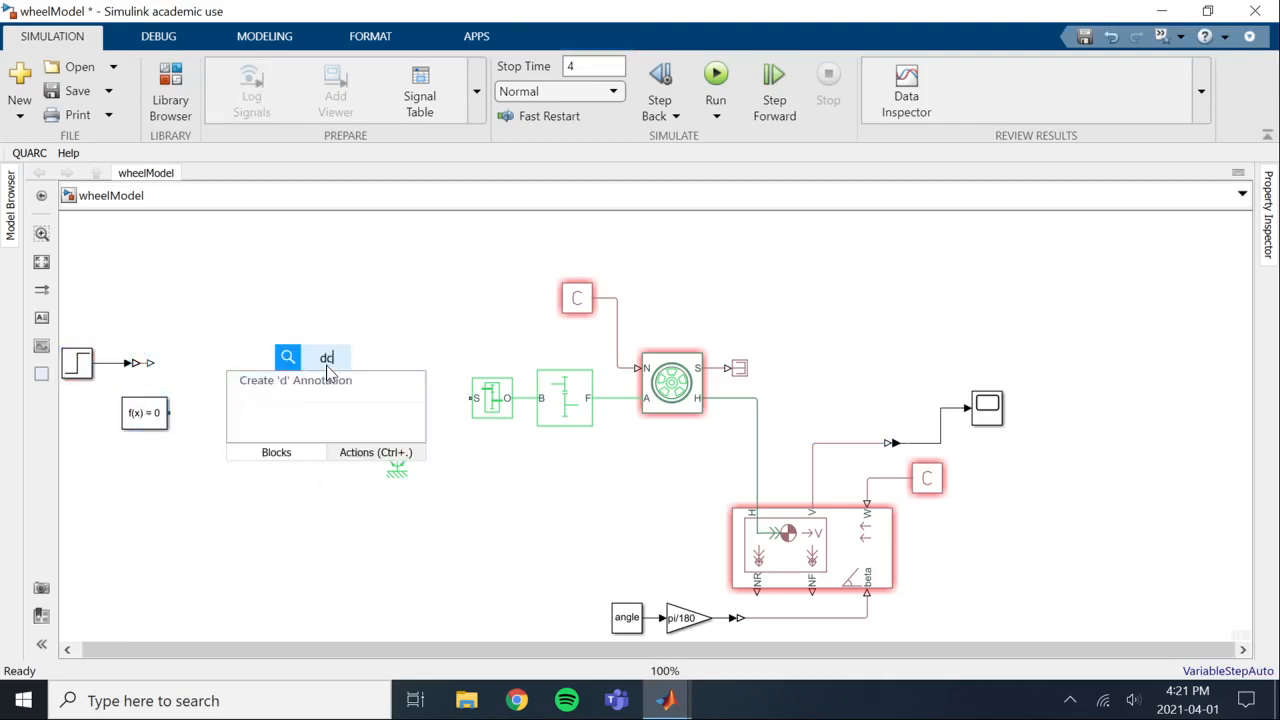
pyautogui.write(' m')
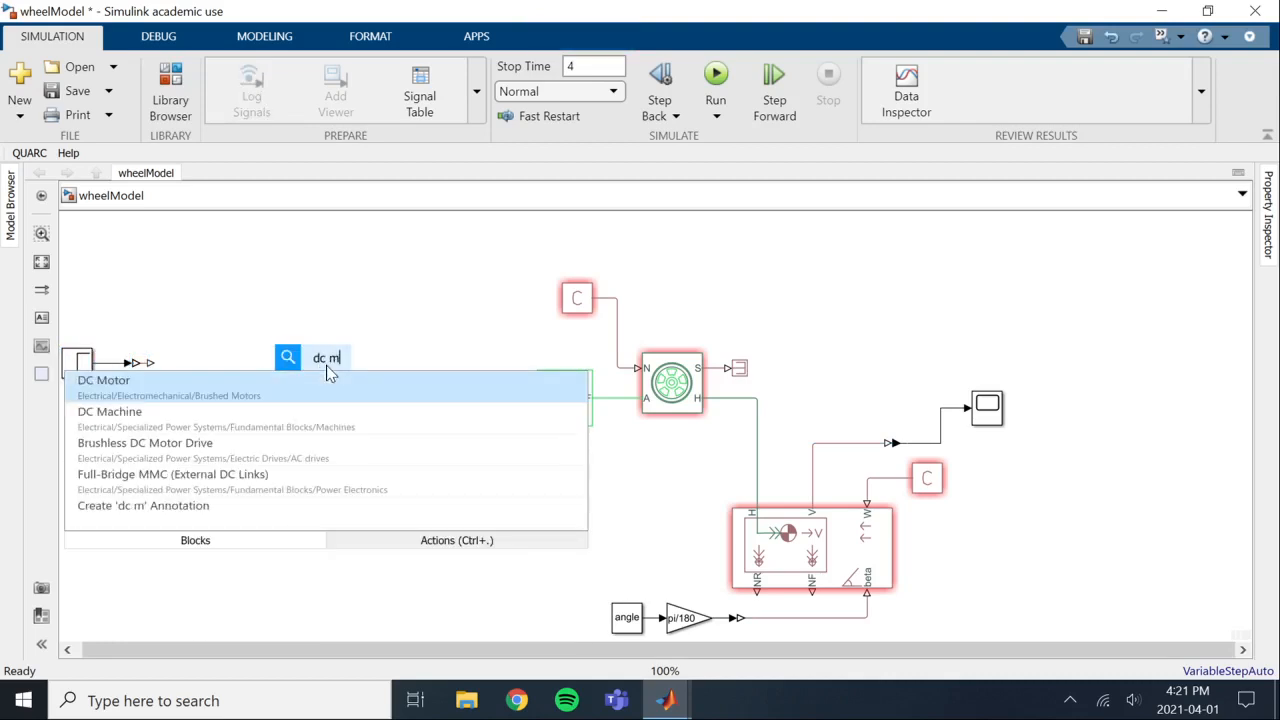
pyautogui.press('Return')
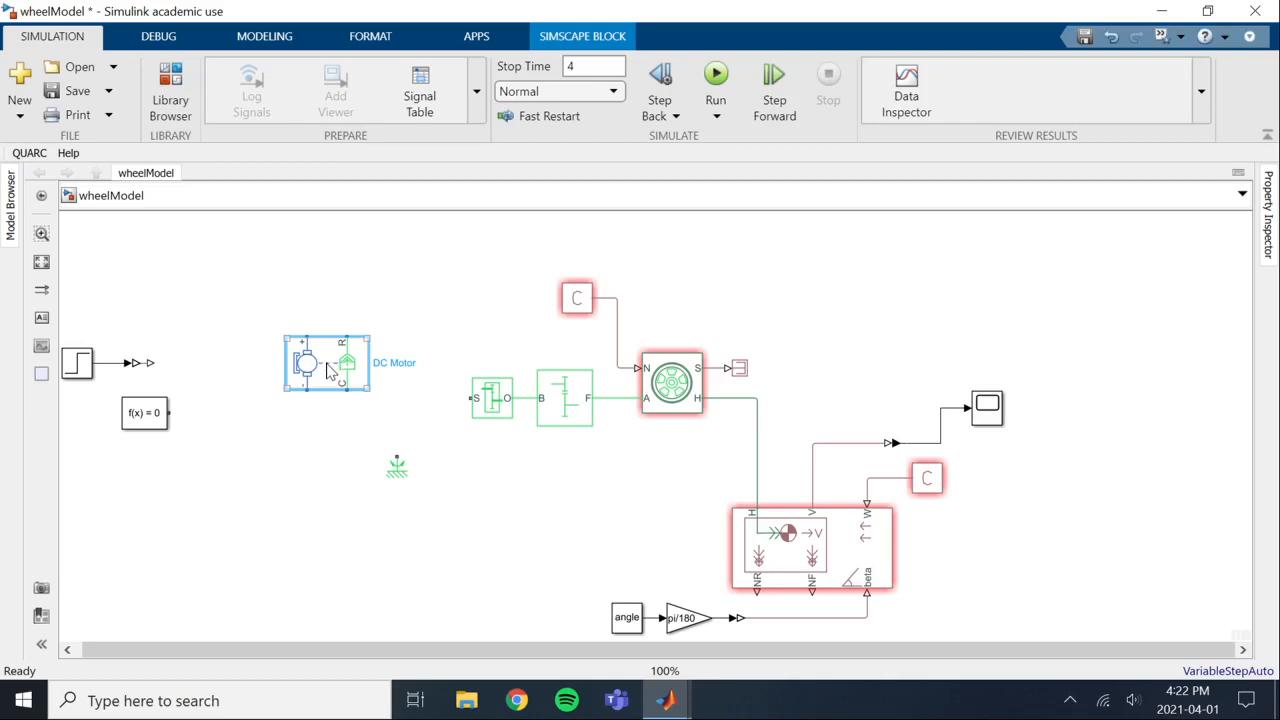
pyautogui.moveTo(329, 370); pyautogui.dragTo(389, 405)
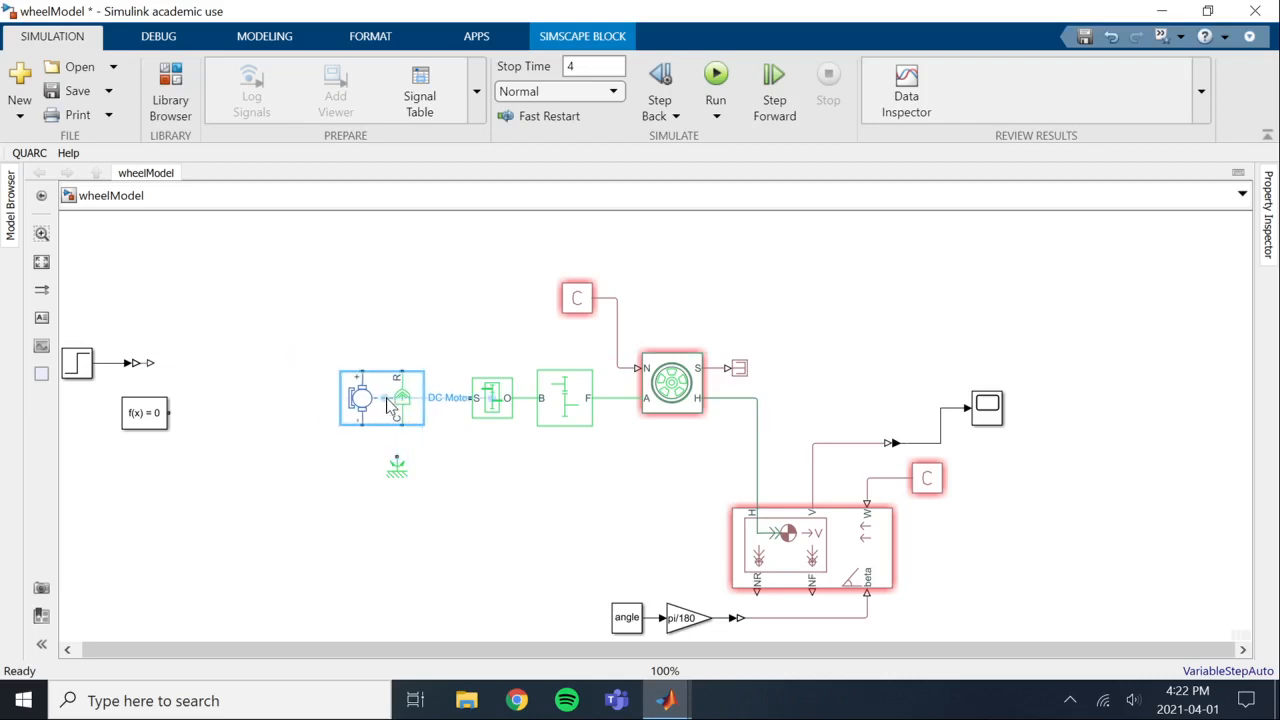
pyautogui.click(476, 511)
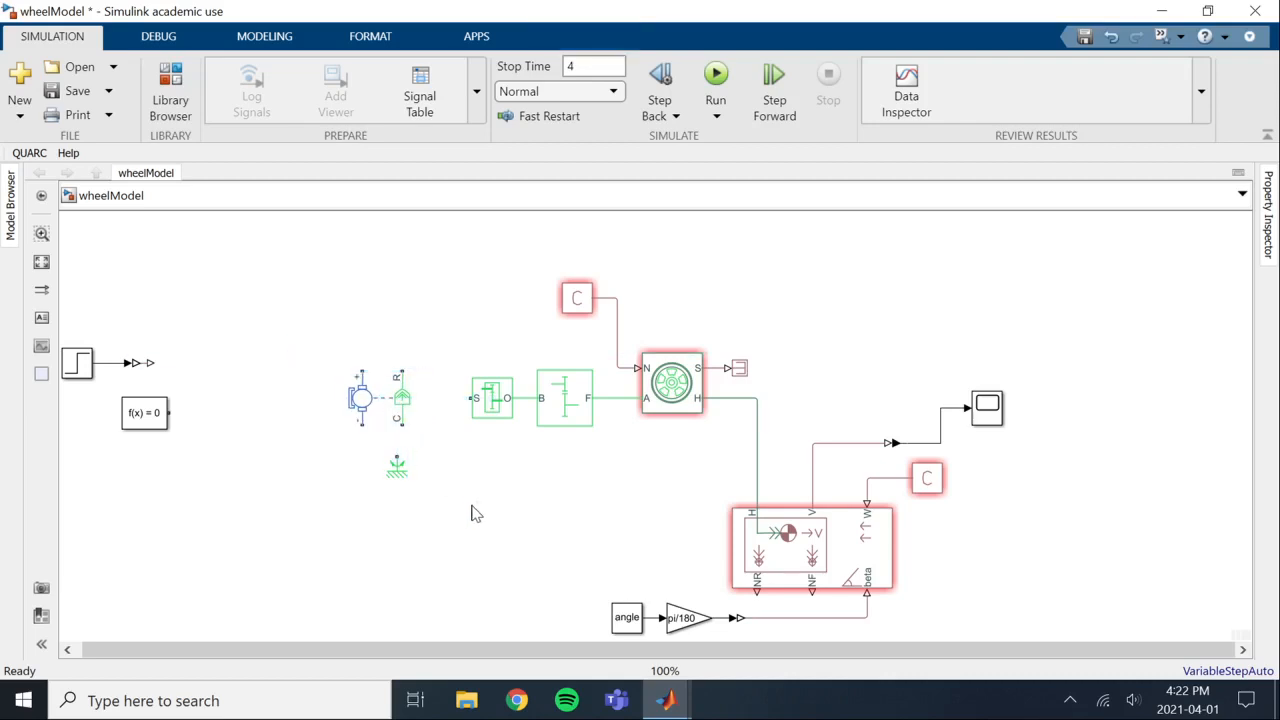
# - Connect the DC Motor's R port to the gear block's S port and its C port to the mechanical rotational reference
pyautogui.click(408, 400)
pyautogui.click(420, 408)
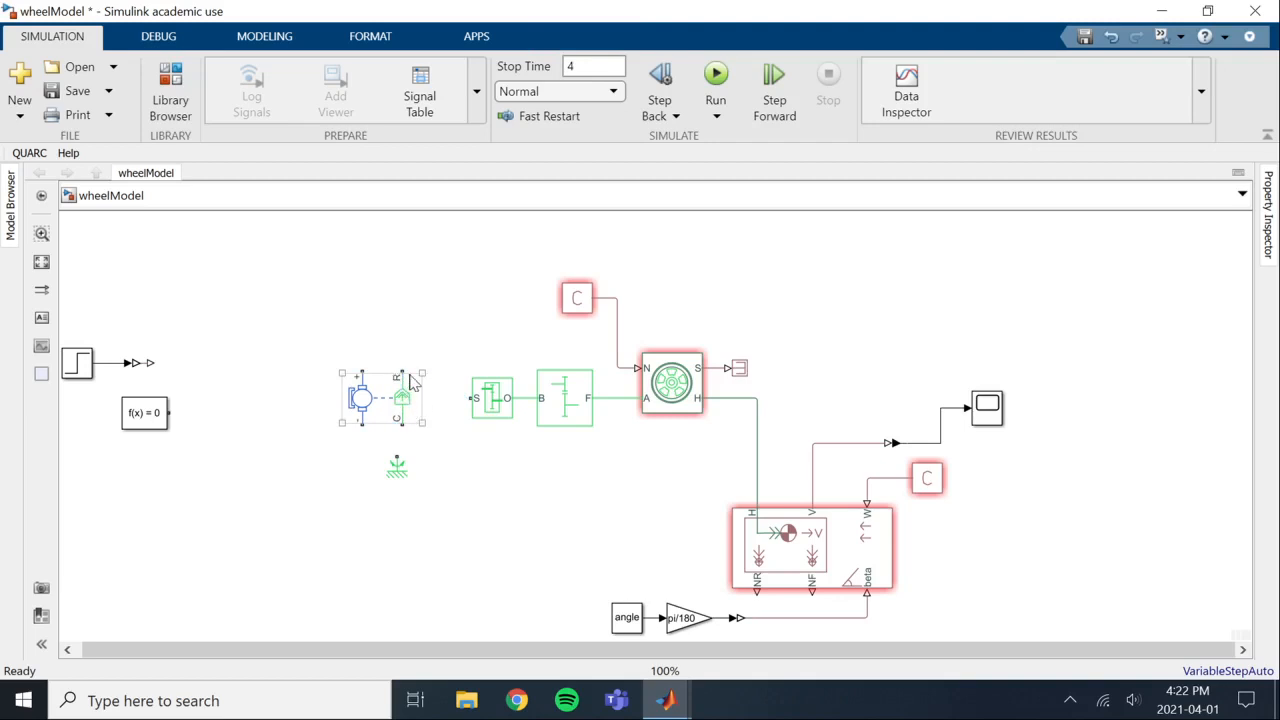
pyautogui.moveTo(403, 372)
pyautogui.mouseDown()
pyautogui.moveTo(429, 371)
pyautogui.moveTo(466, 398)
pyautogui.mouseUp()
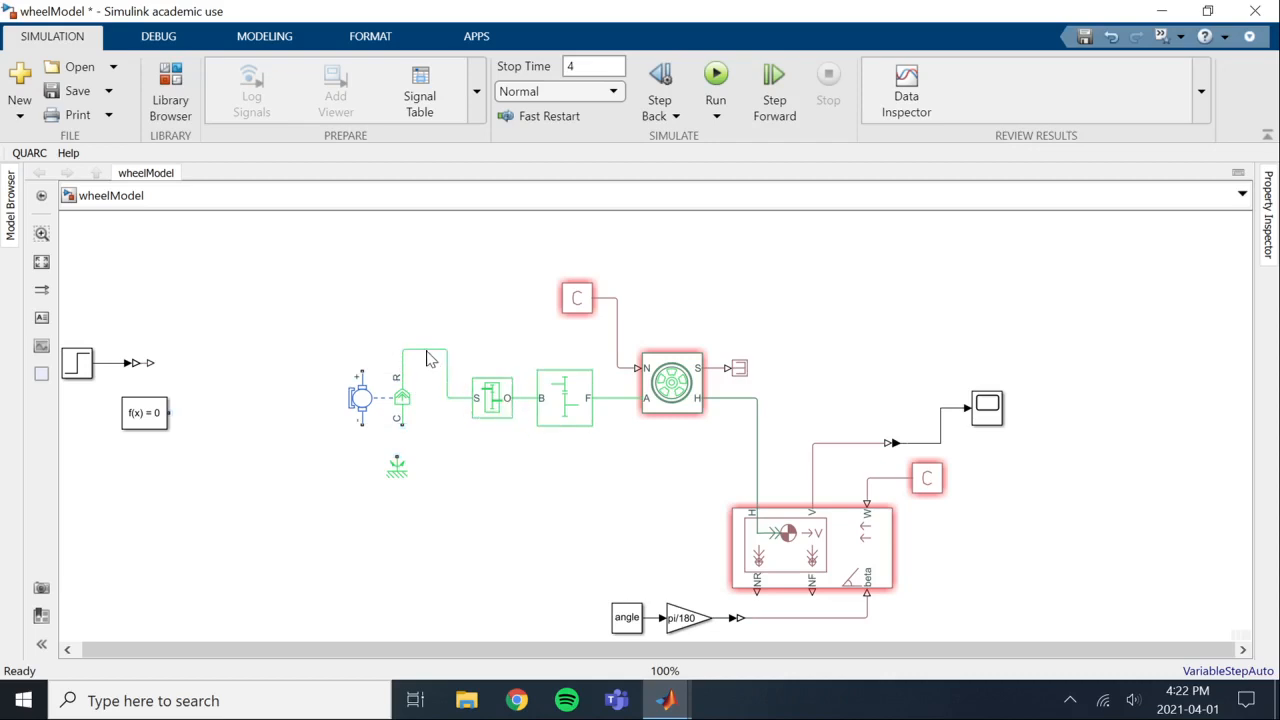
pyautogui.moveTo(427, 350); pyautogui.dragTo(427, 362)
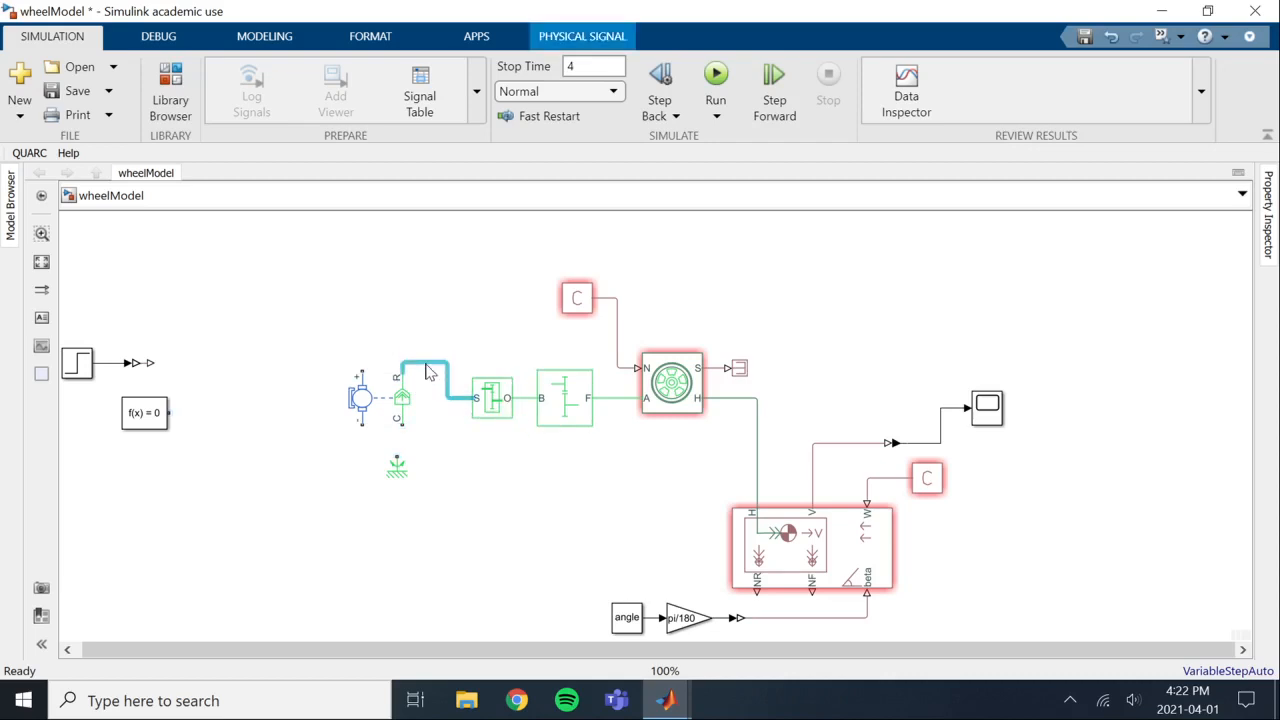
pyautogui.click(420, 418)
pyautogui.moveTo(401, 421); pyautogui.dragTo(397, 465)
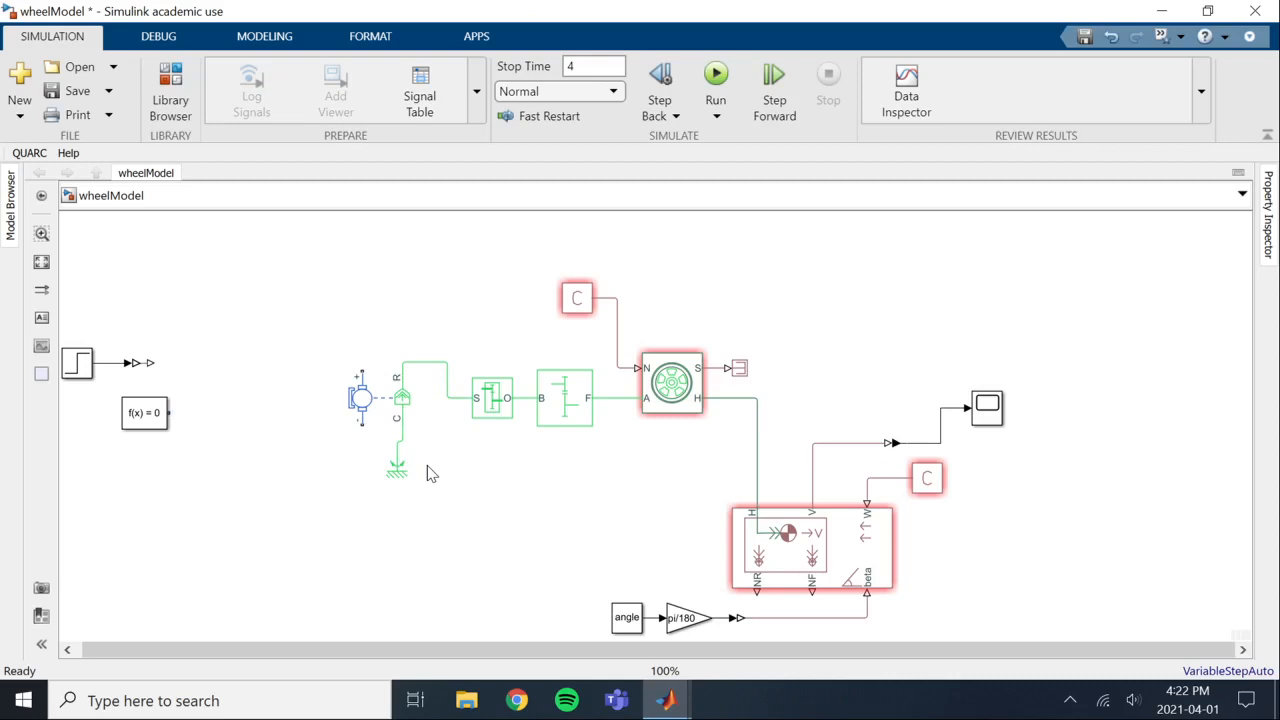
pyautogui.click(418, 378)
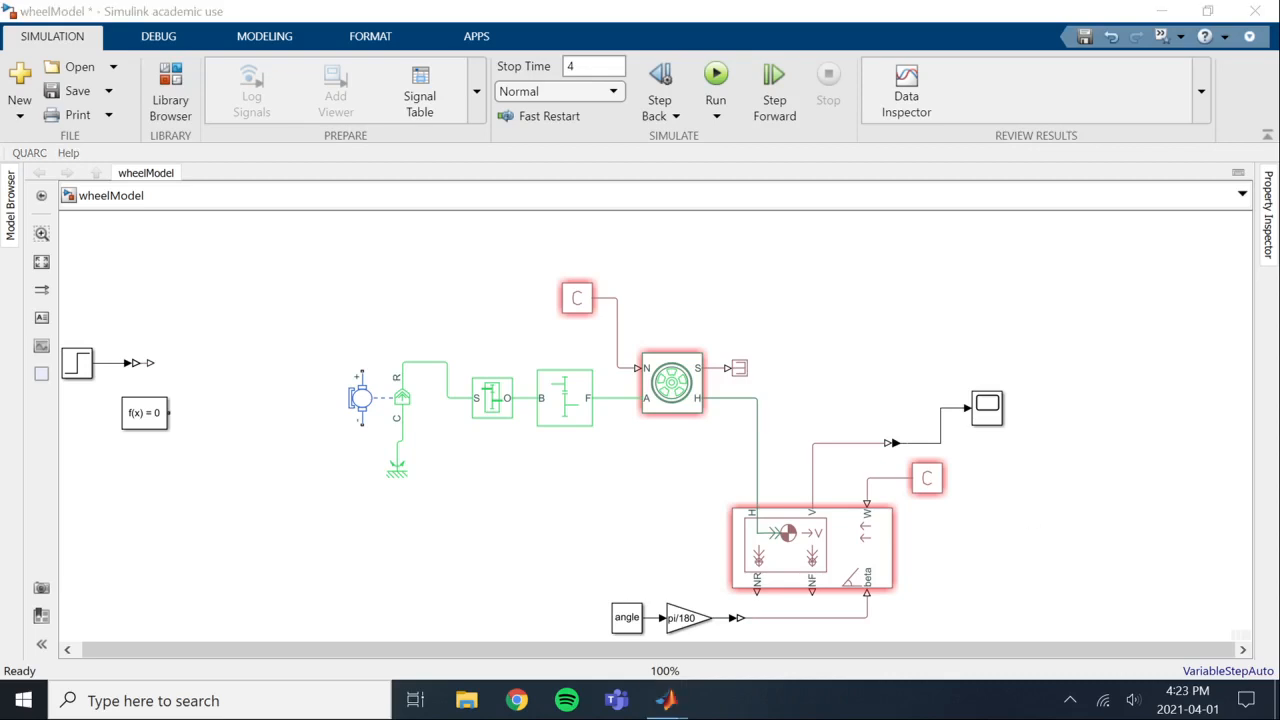
# - Open the DC Motor's block parameters and review its Electrical Torque, Mechanical and Faults settings
pyautogui.click(372, 406)
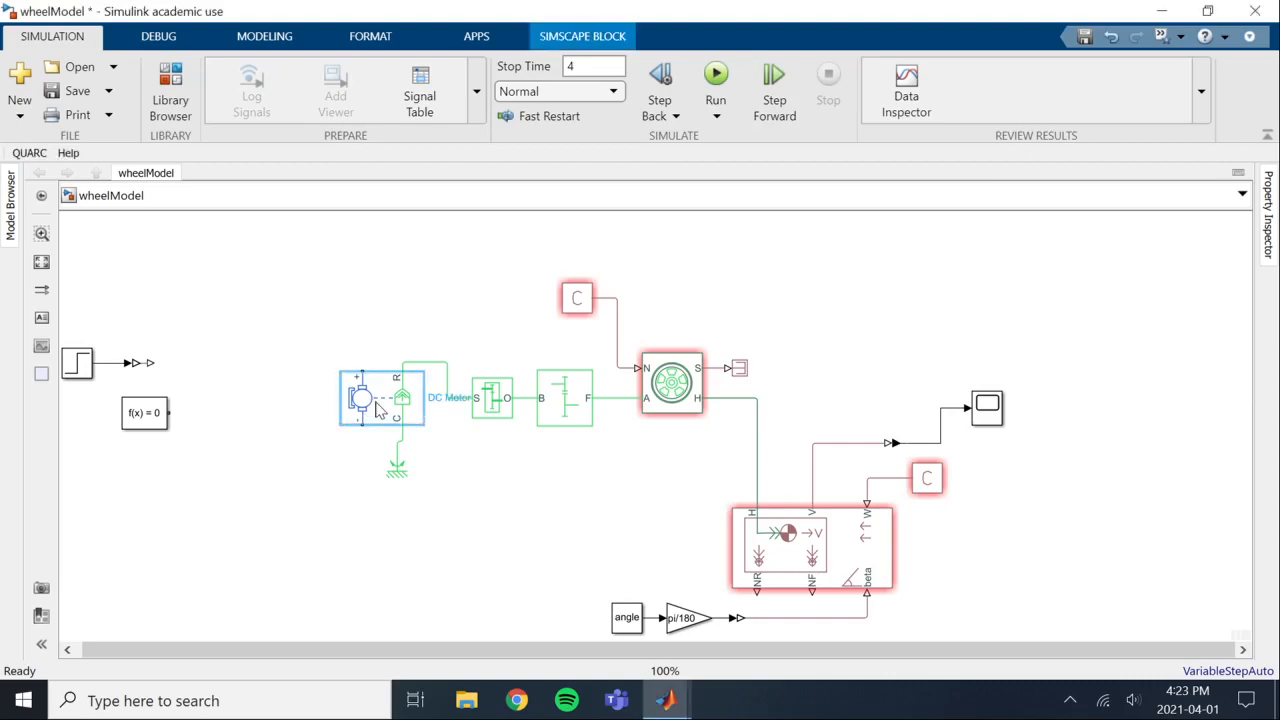
pyautogui.doubleClick(379, 410)
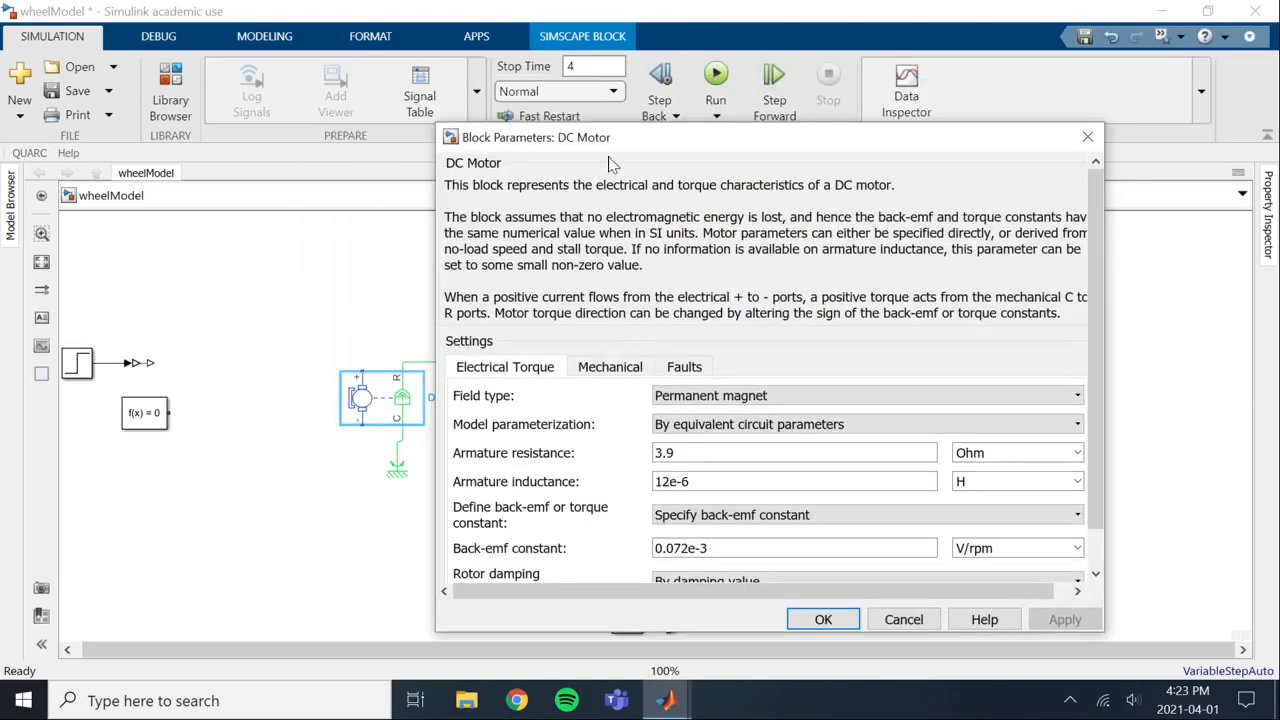
pyautogui.moveTo(628, 146); pyautogui.dragTo(547, 124)
pyautogui.scroll(-1, 475, 503)
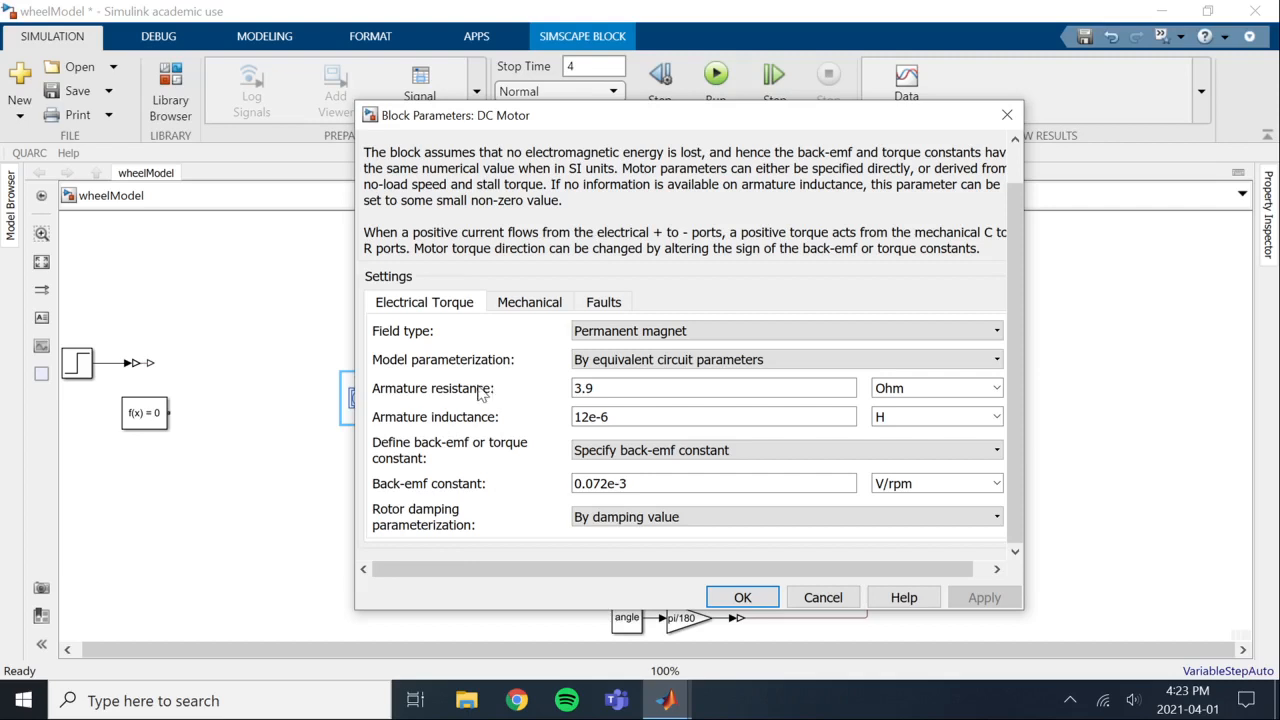
pyautogui.click(512, 306)
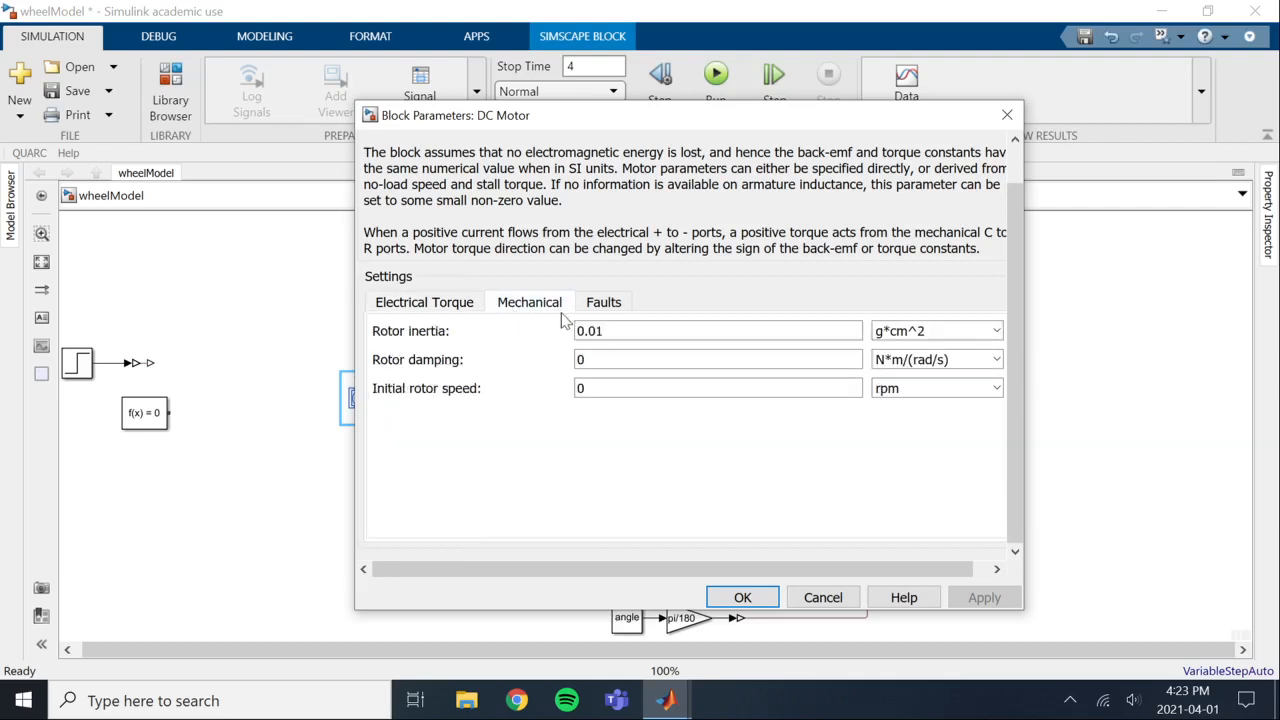
pyautogui.click(596, 308)
pyautogui.click(437, 309)
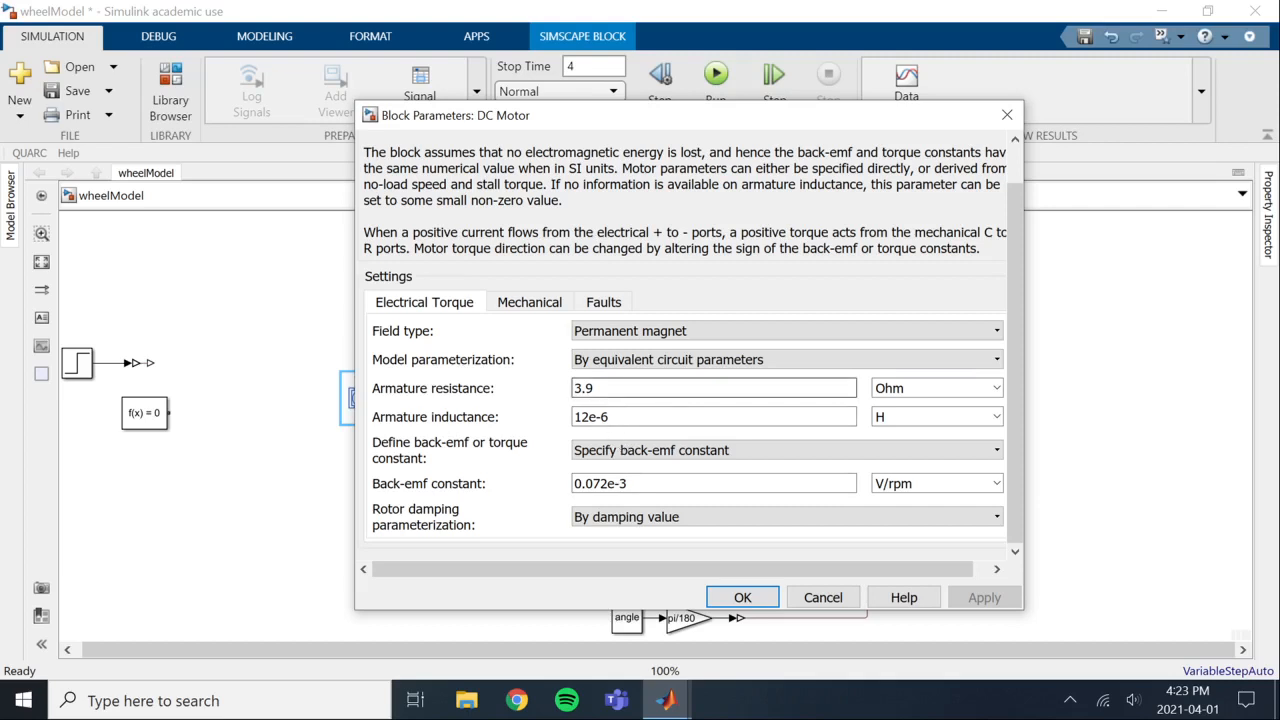
# - Set the motor's model parameterization to "By stall torque and no-load speed" and its rotor damping parameterization to "By no-load current"
pyautogui.click(606, 360)
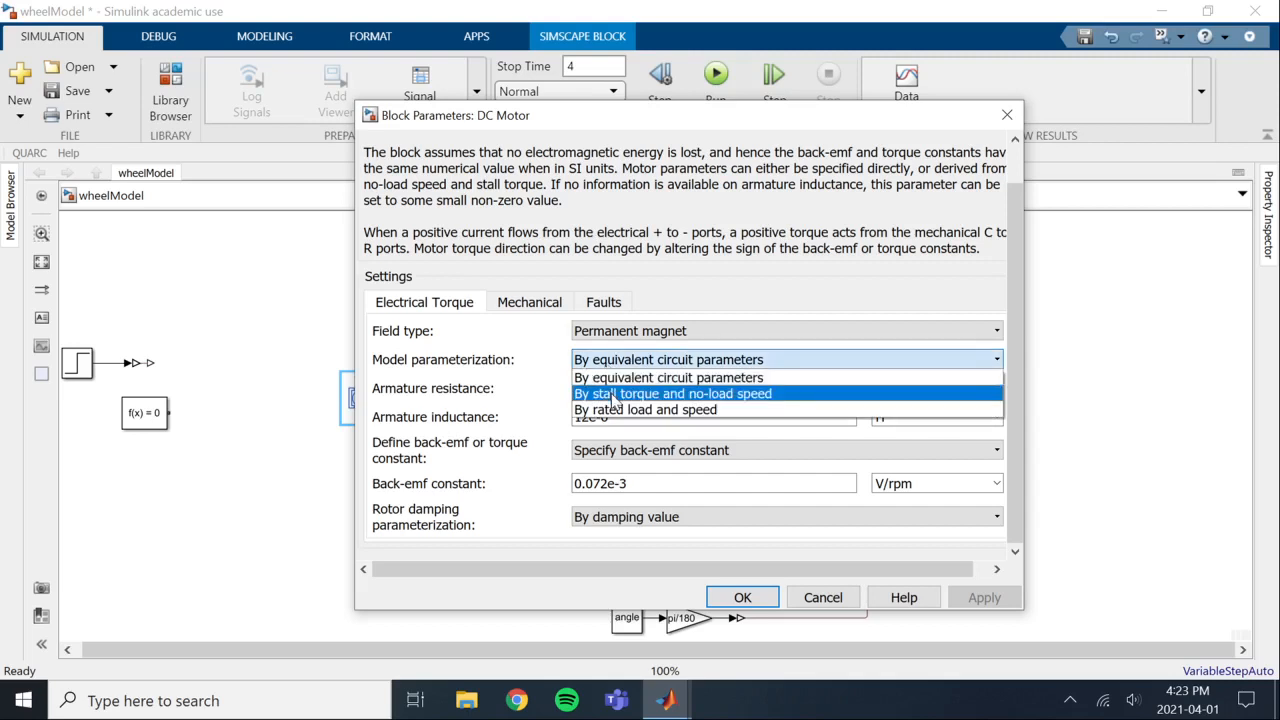
pyautogui.click(613, 396)
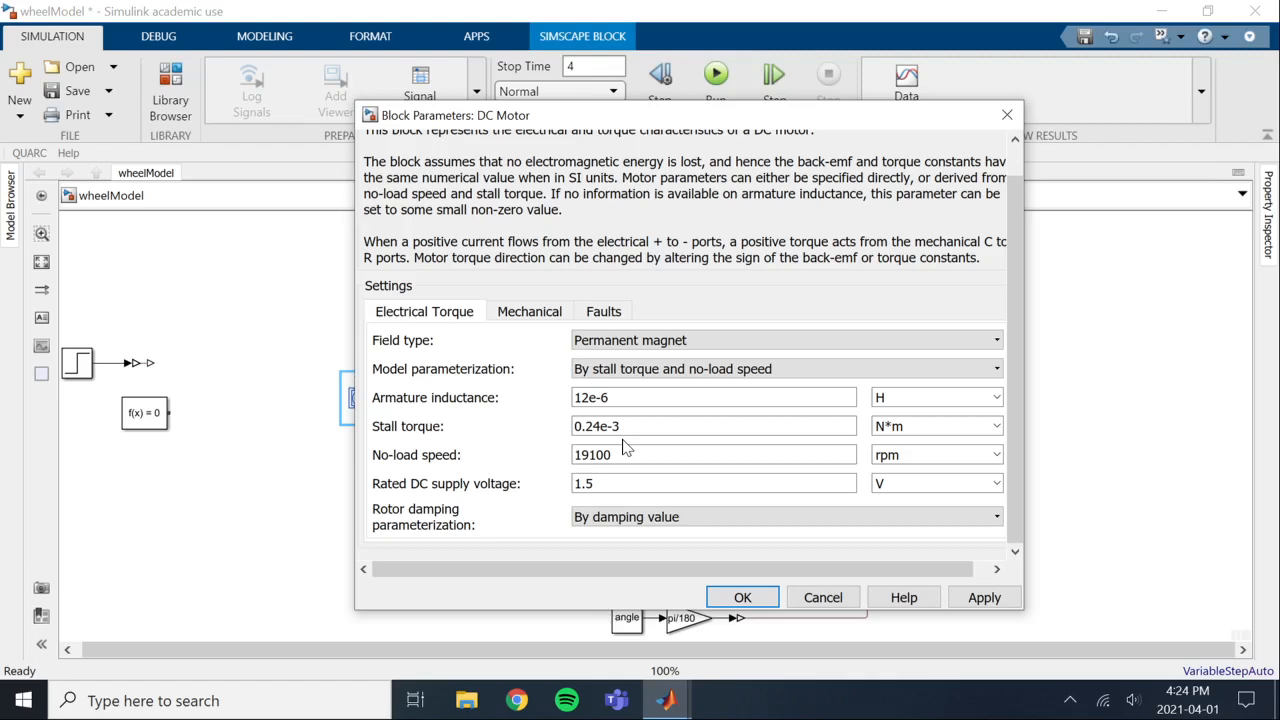
pyautogui.click(630, 520)
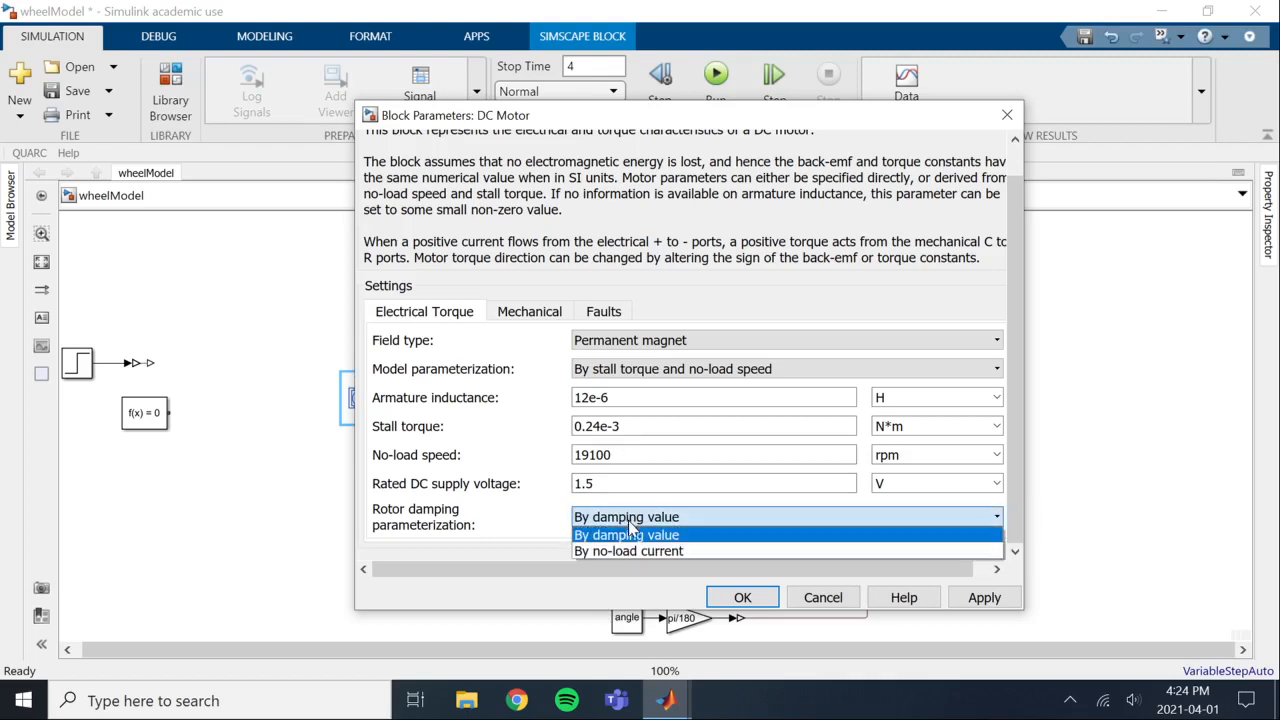
pyautogui.click(628, 551)
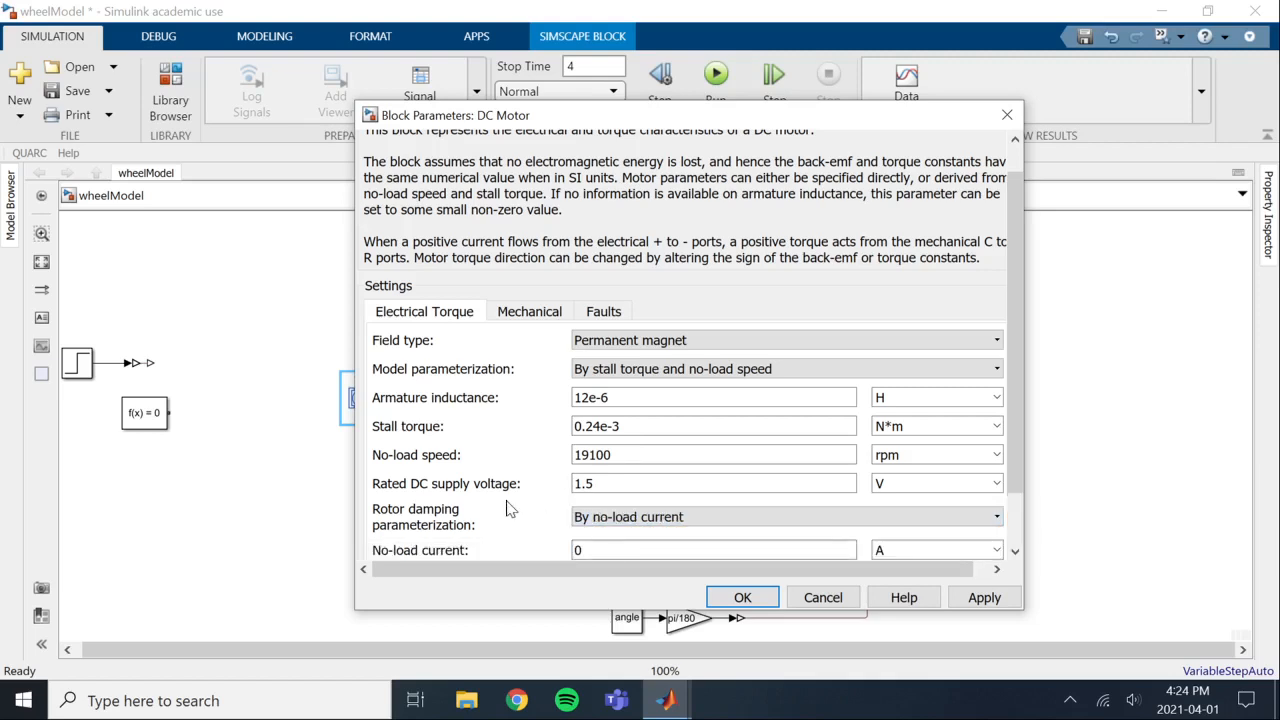
pyautogui.scroll(-1, 560, 520)
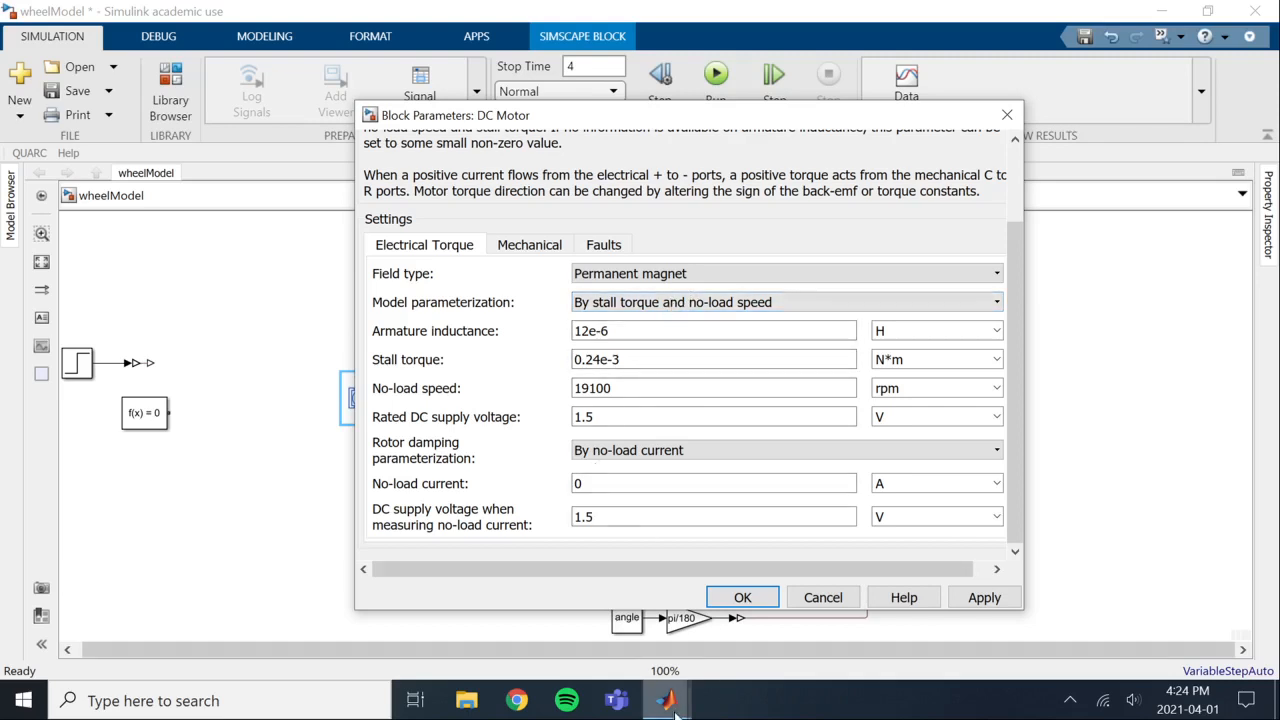
# - Switch to the MATLAB editor and add the line "inductance = 12e-10;" below the angle variable in editvars.m
pyautogui.moveTo(668, 705)
pyautogui.click(518, 636)
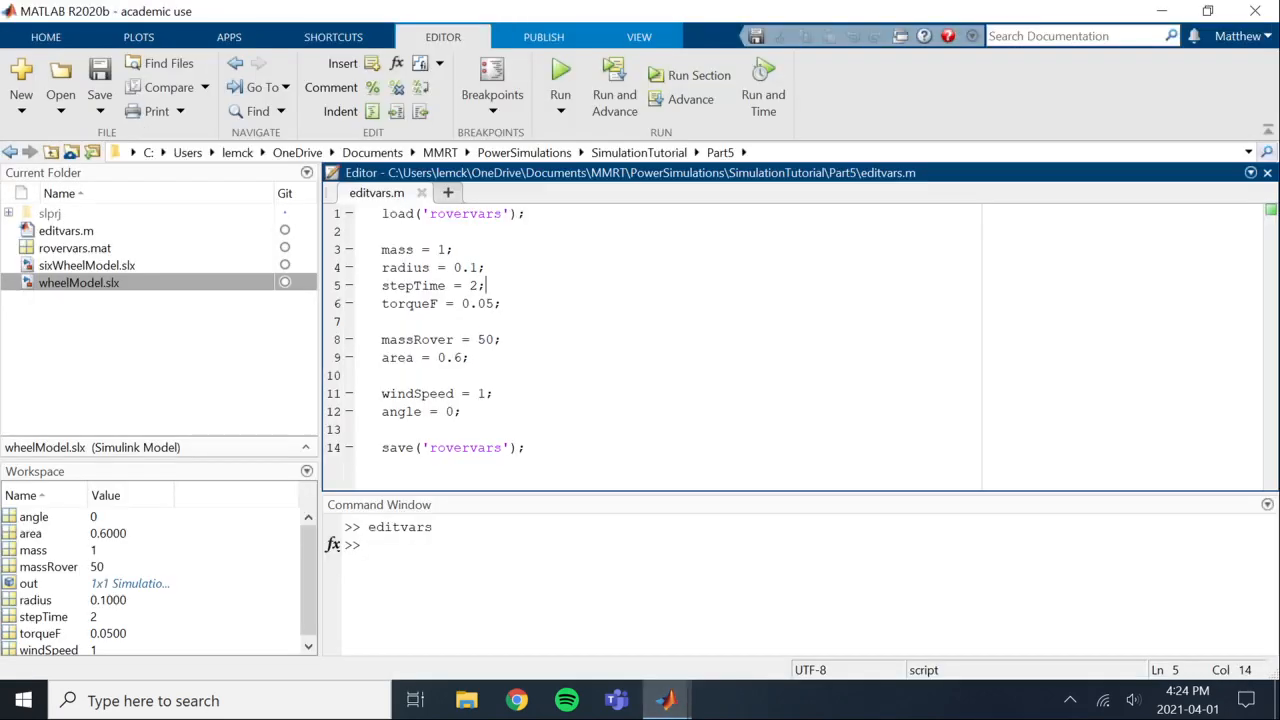
pyautogui.click(463, 412)
pyautogui.press('Return')
pyautogui.press('Return')
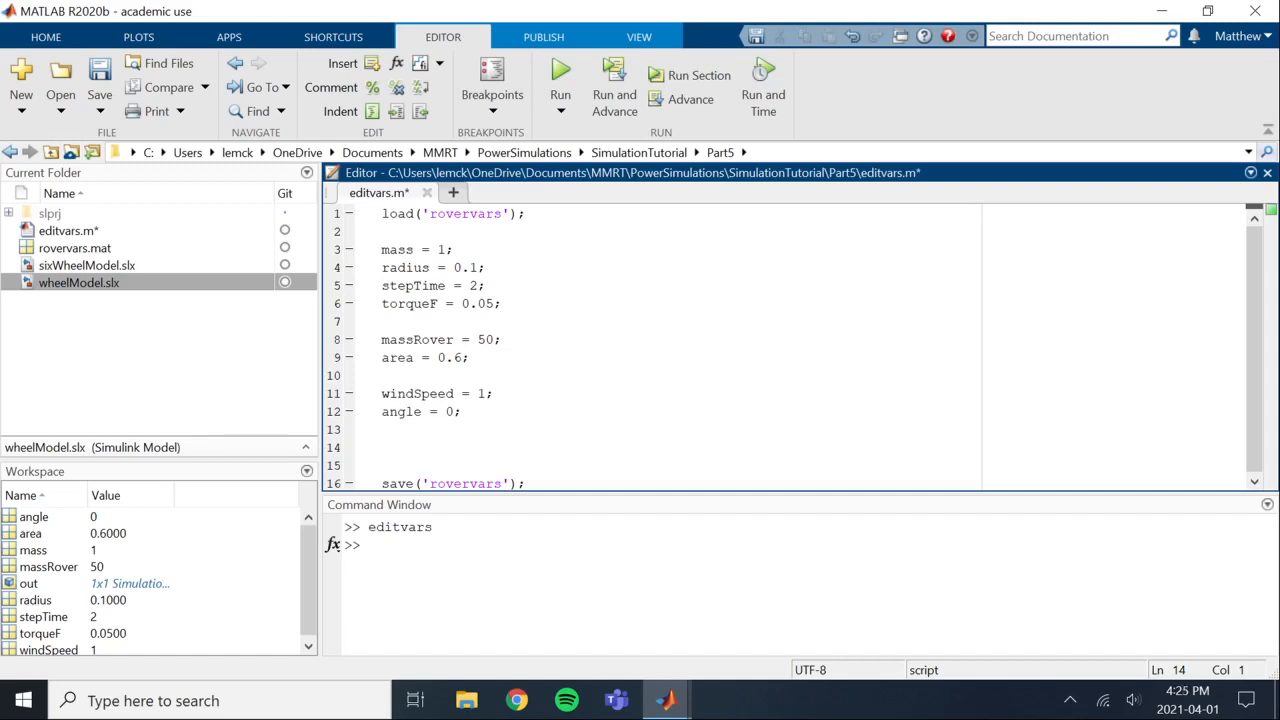
pyautogui.write('inductance = 12')
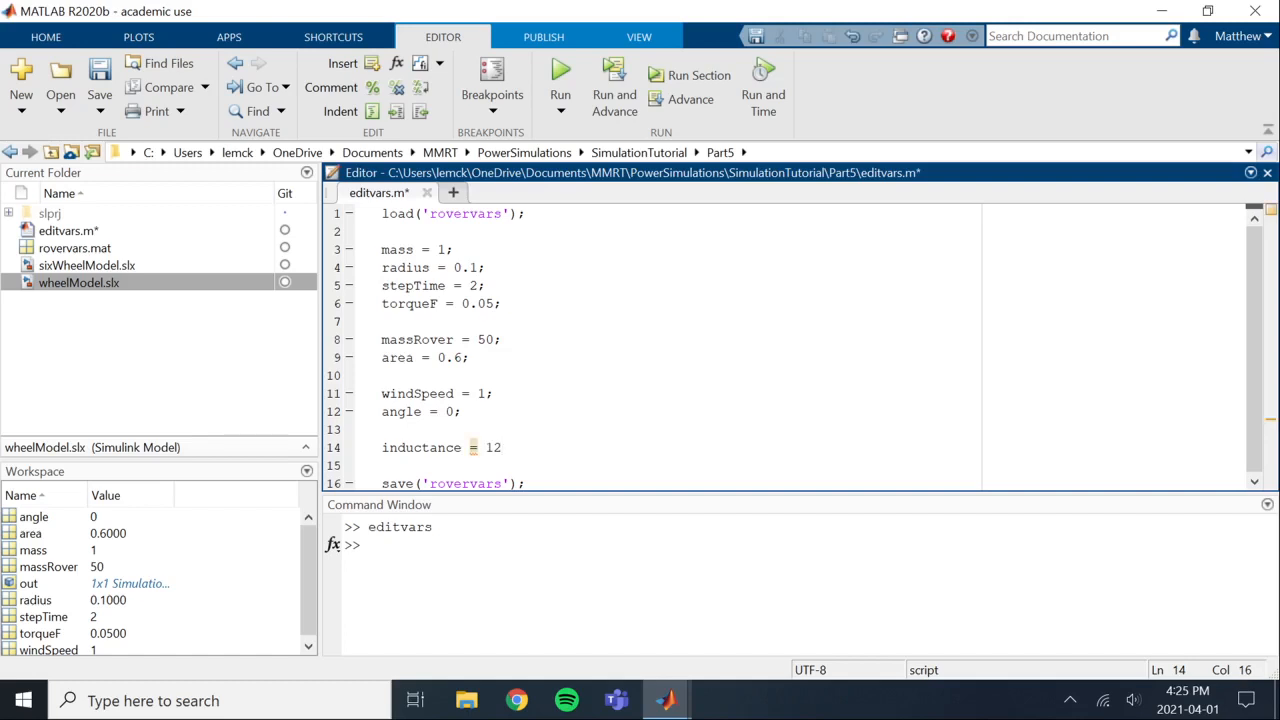
pyautogui.write('e-10;')
pyautogui.press('Return')
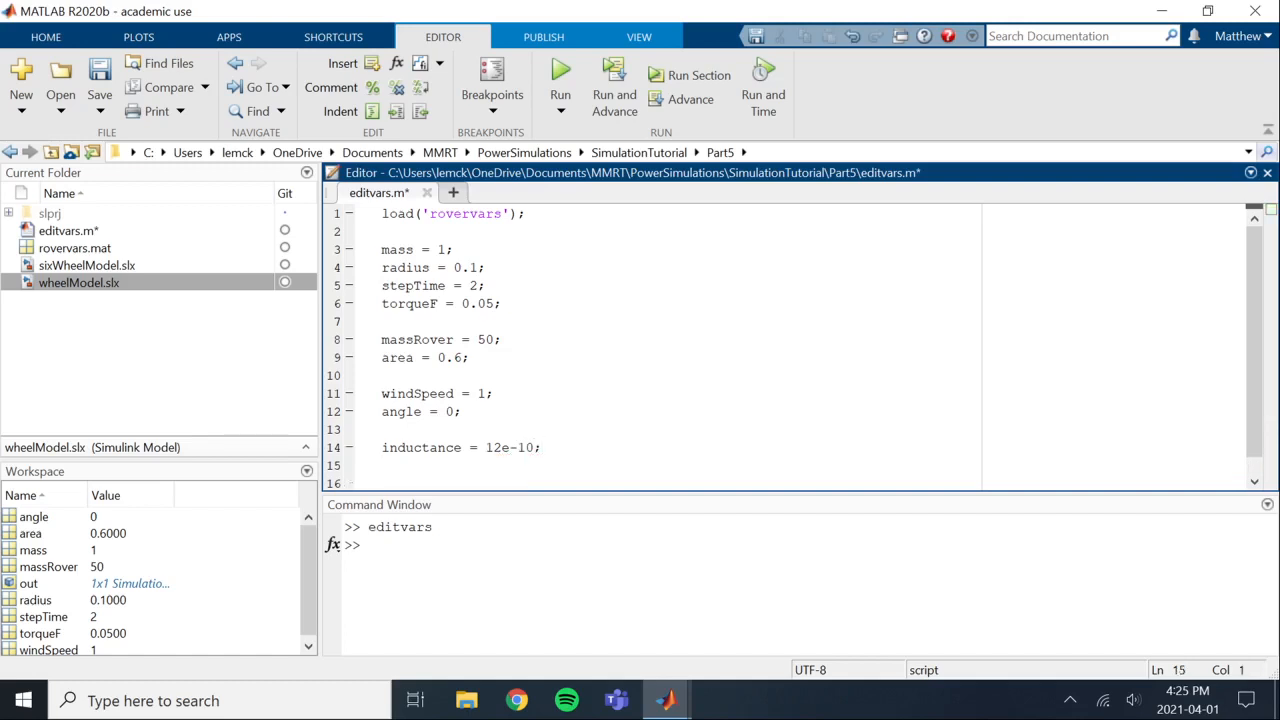
# - Add the lines "stallTorque = 0.43;" and "No-load speed = 13180;" below the inductance variable
pyautogui.write('stallTorque = 0.43;')
pyautogui.press('Return')
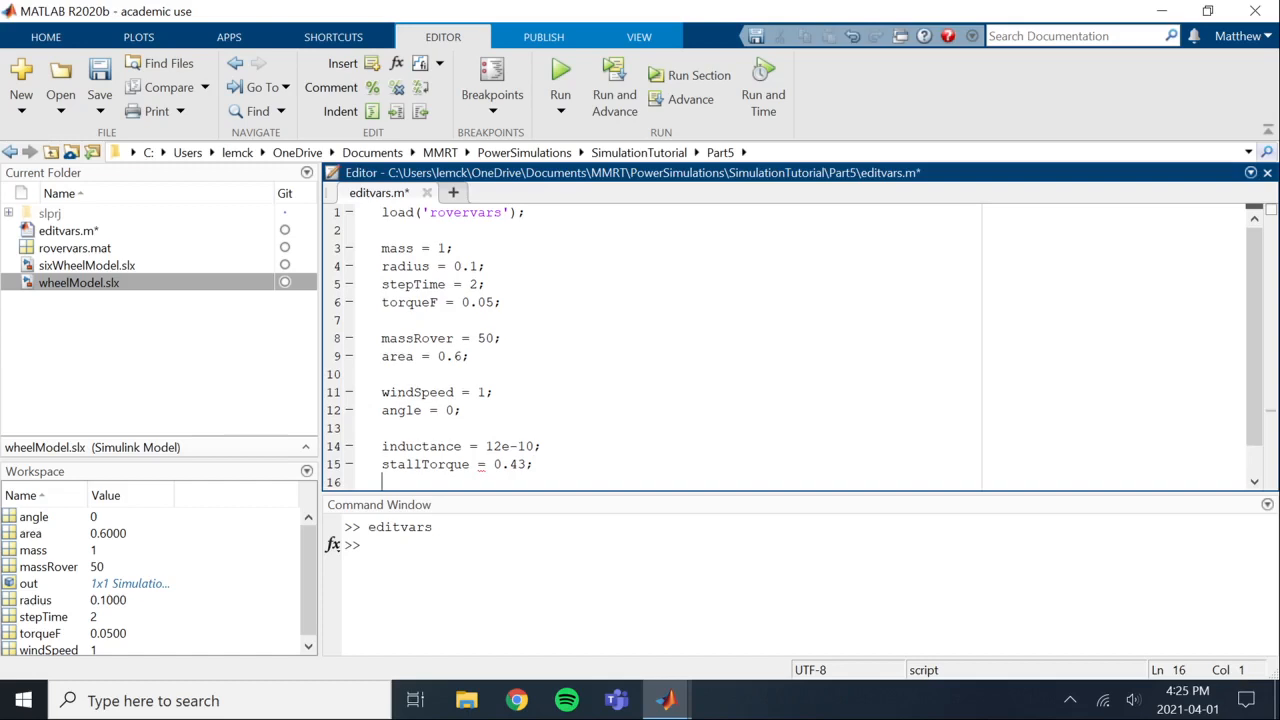
pyautogui.scroll(-1, 650, 345)
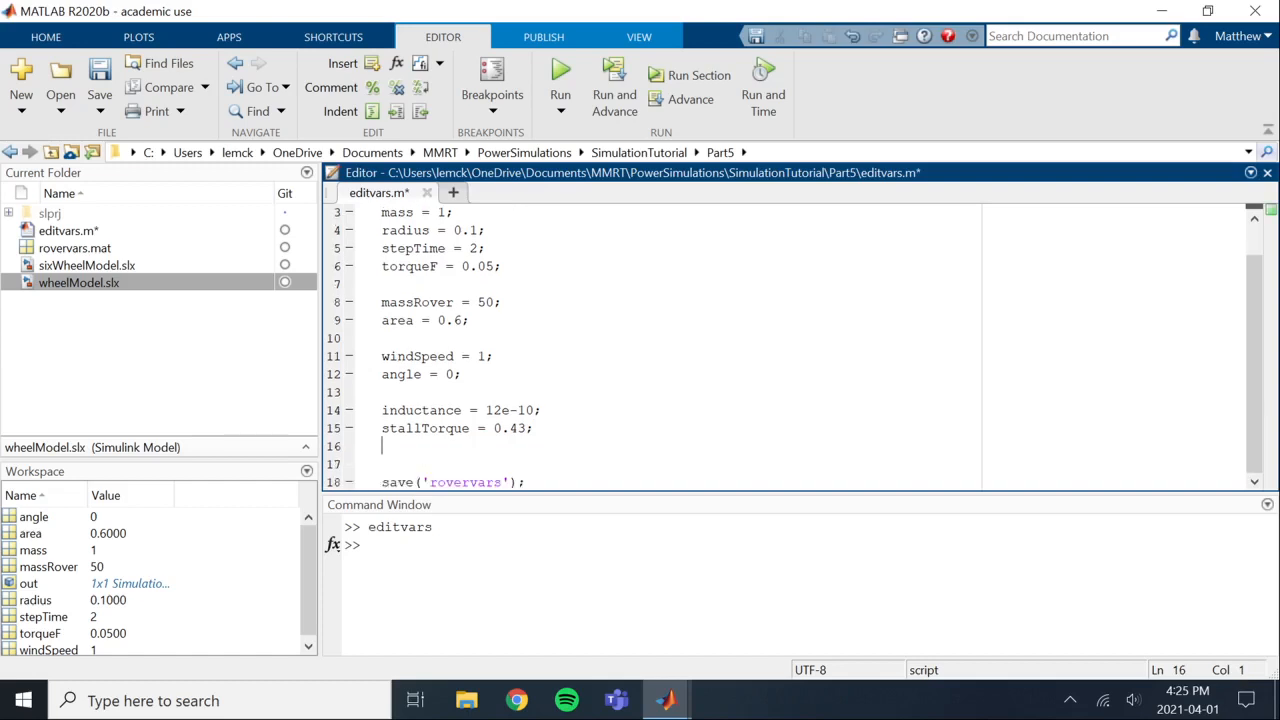
pyautogui.write('No-load speed = ')
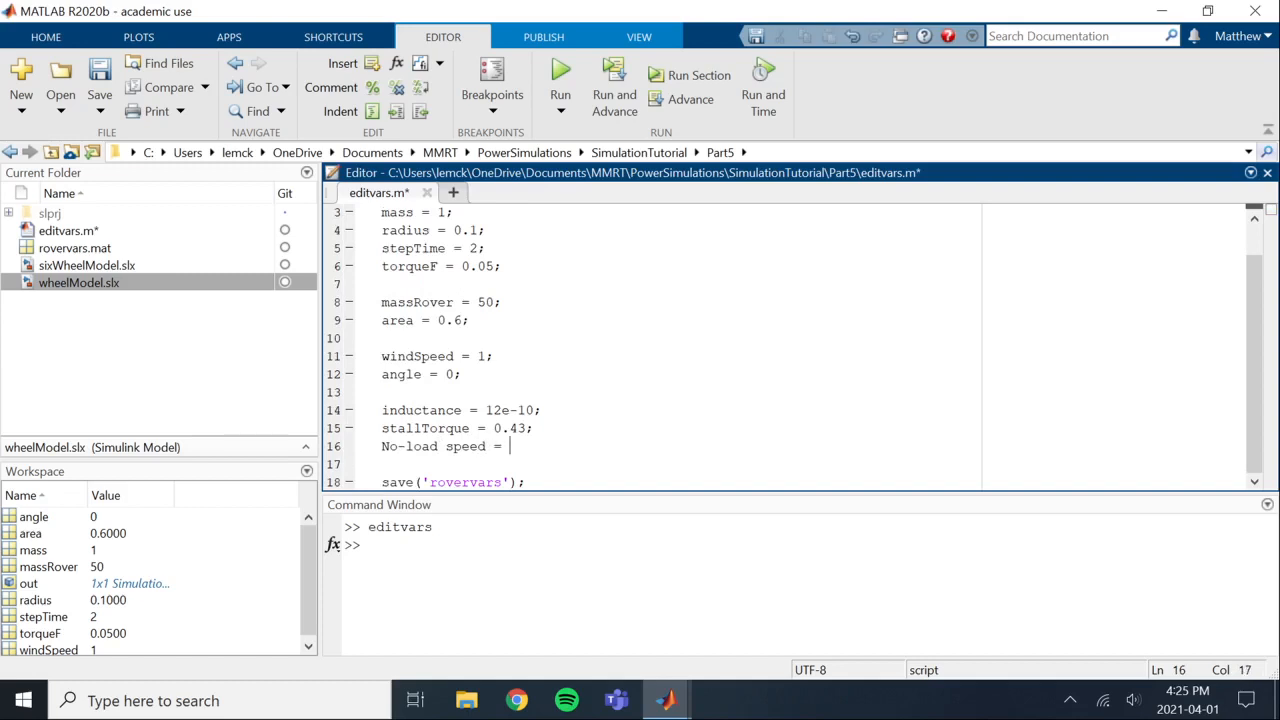
pyautogui.write('13180;')
pyautogui.press('Return')
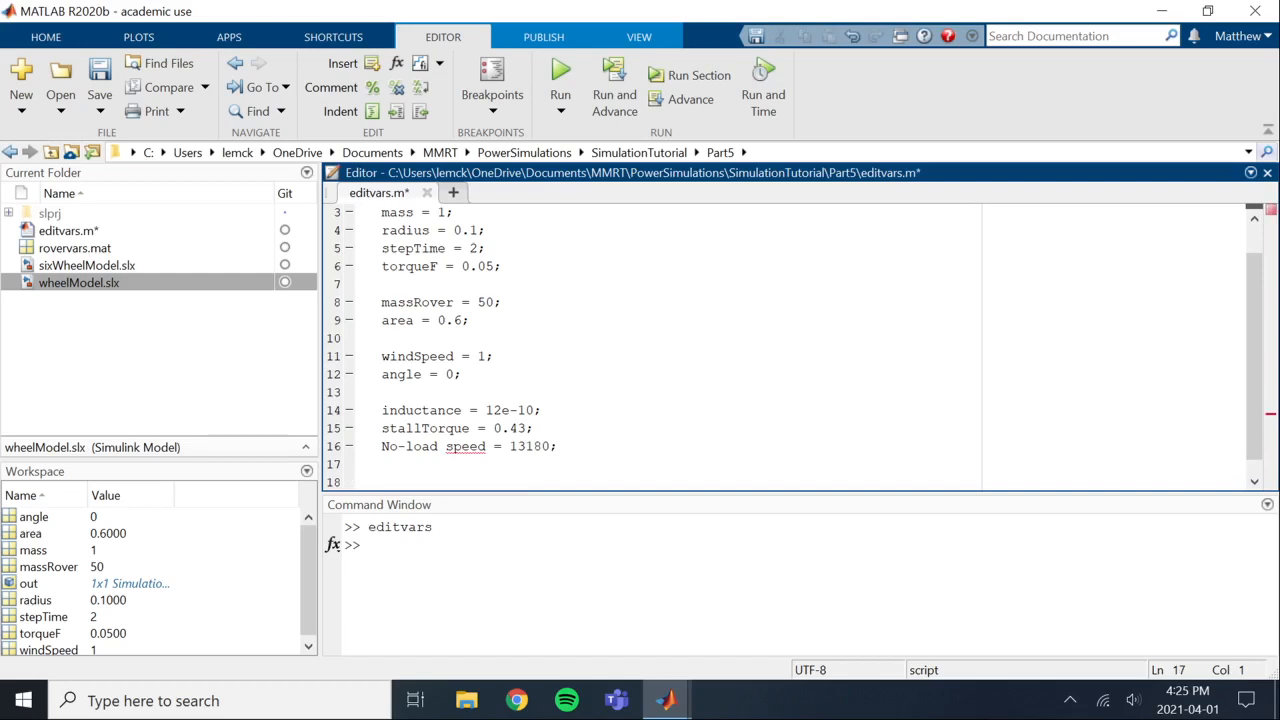
# - Rename the "No-load speed" variable in editvars.m to noloadSpeed
pyautogui.moveTo(446, 449); pyautogui.dragTo(382, 455)
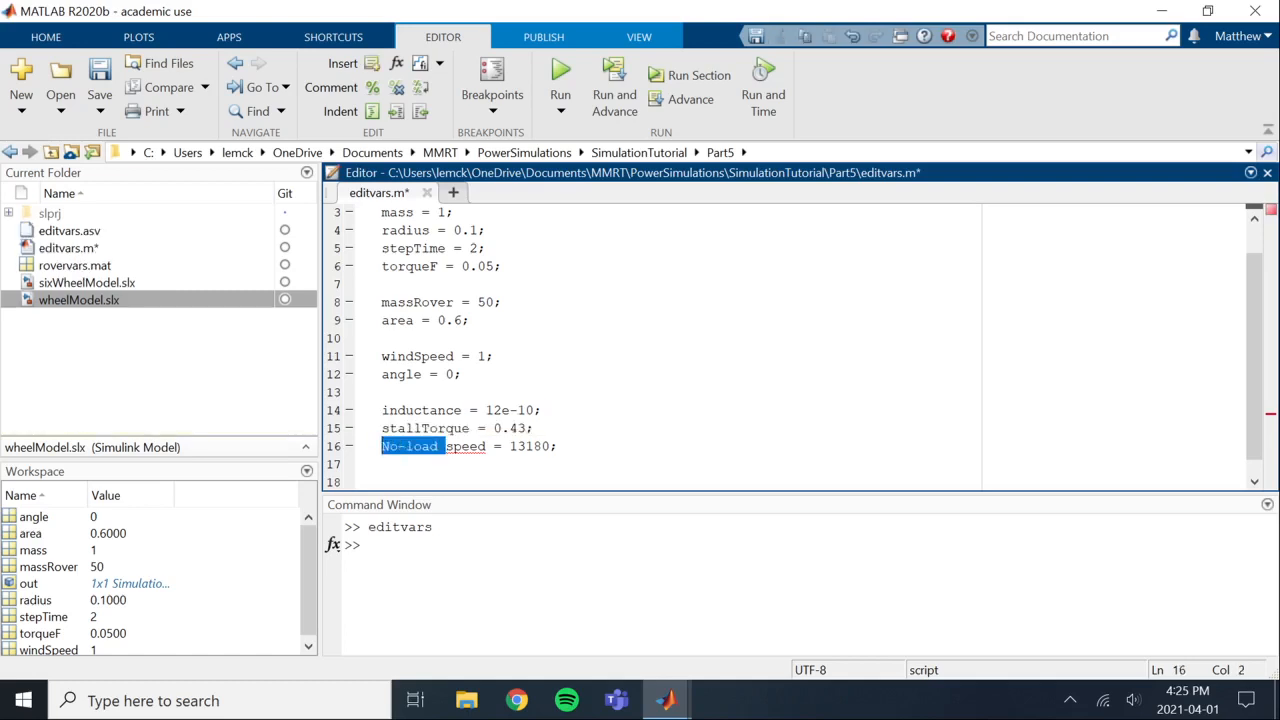
pyautogui.write('noload')
pyautogui.press('Right')
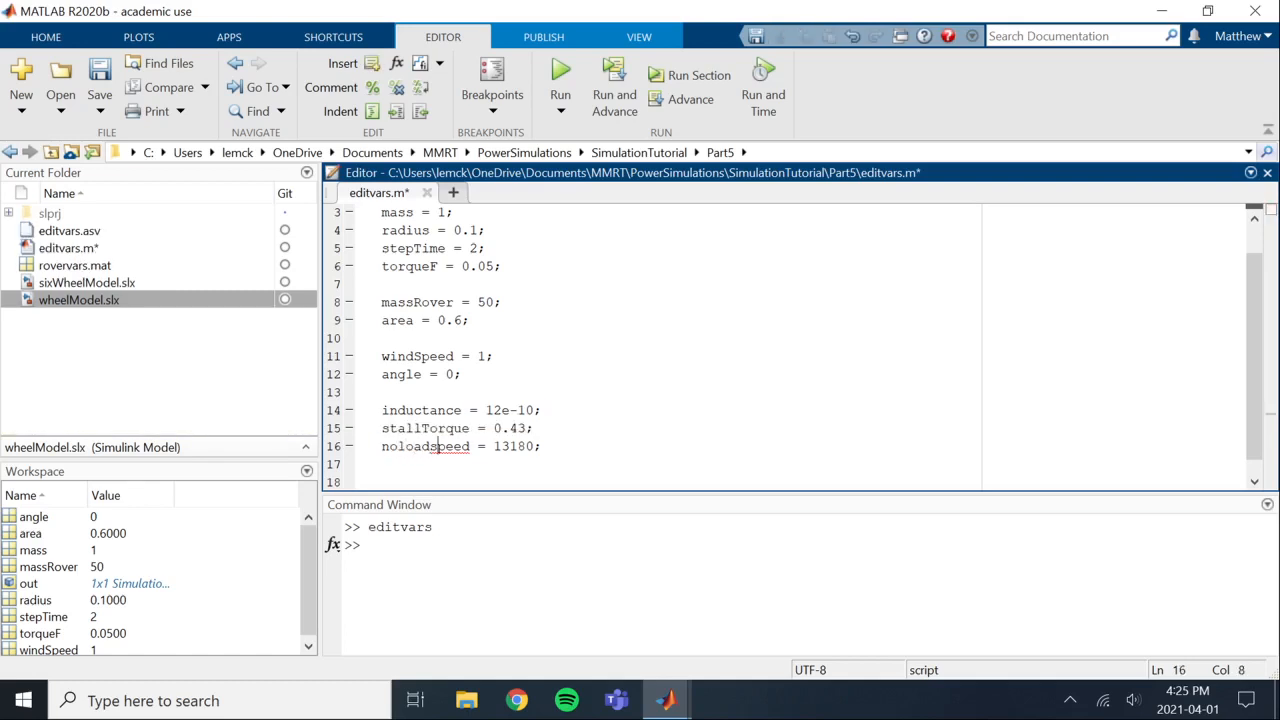
pyautogui.press('BackSpace')
pyautogui.write('S')
pyautogui.press('Down')
pyautogui.scroll(-1, 784, 348)
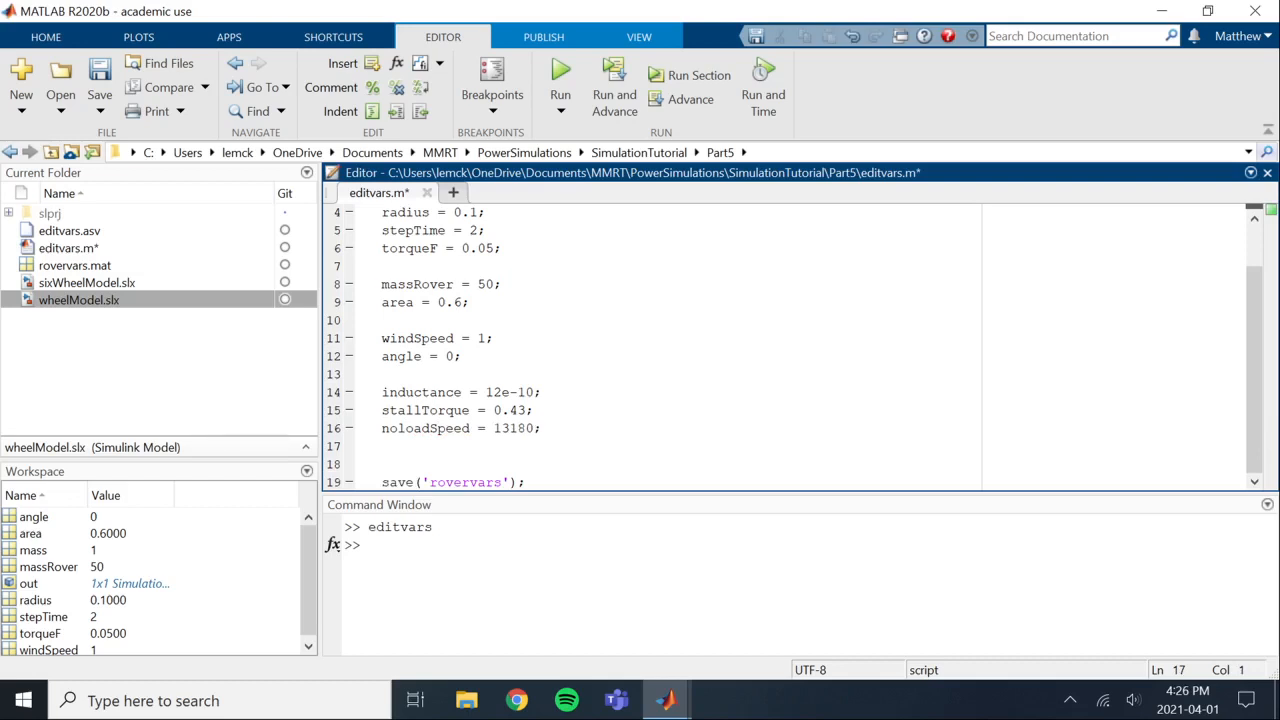
# - Add the lines "ratedVolt = 12;" and "noloadCurrent = 1.8;" below the noloadSpeed variable in editvars.m
pyautogui.write('ratedVolt = 12;')
pyautogui.press('Return')
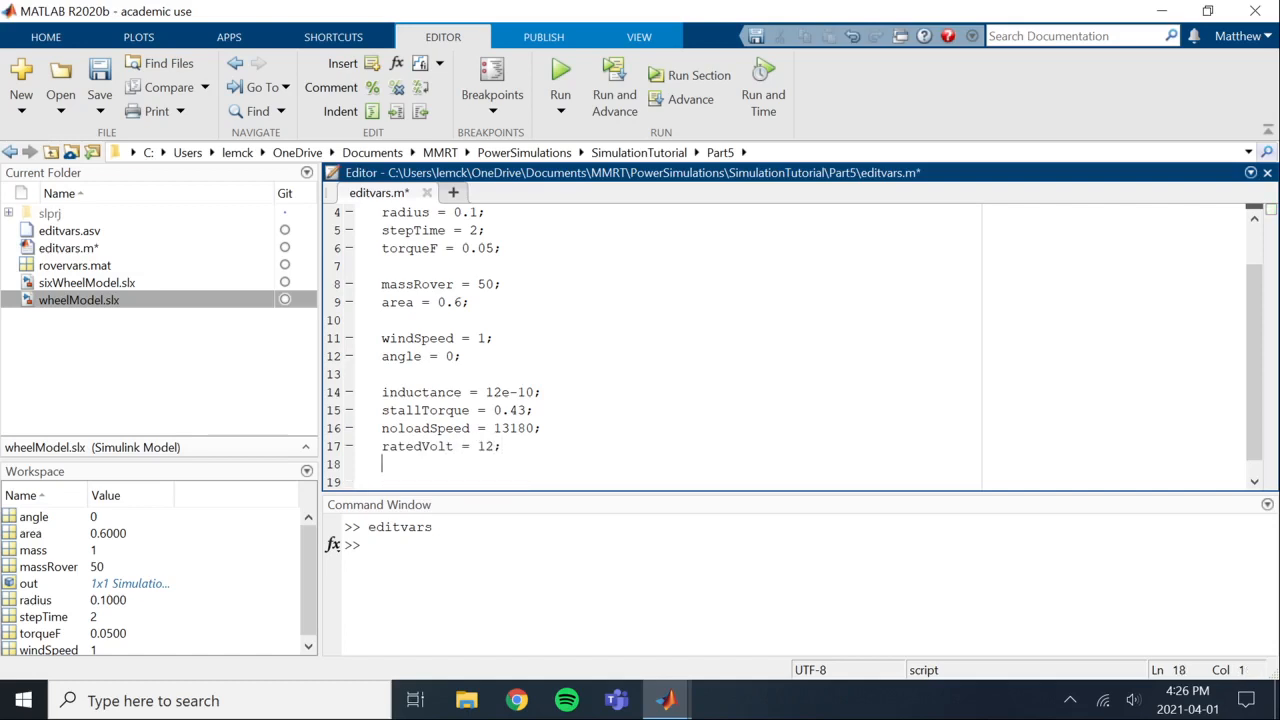
pyautogui.write('noloadCurrent ')
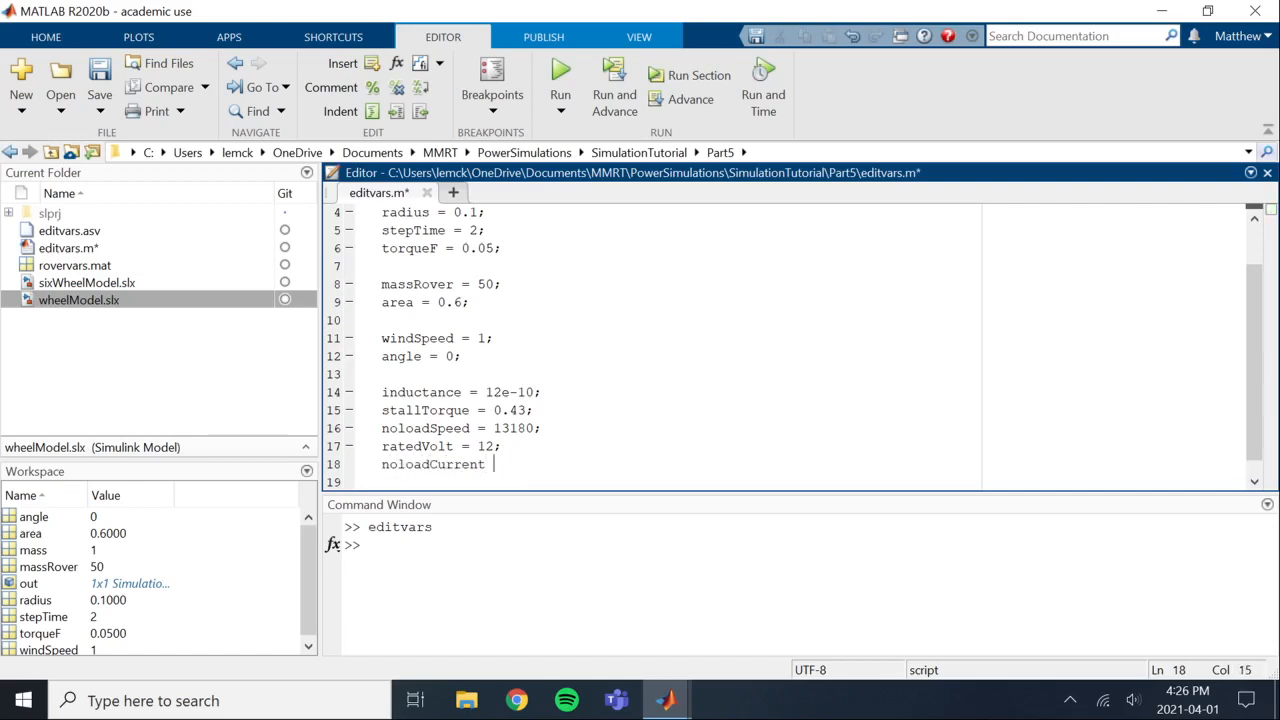
pyautogui.write('= 1.8;')
pyautogui.press('Return')
pyautogui.write('noload')
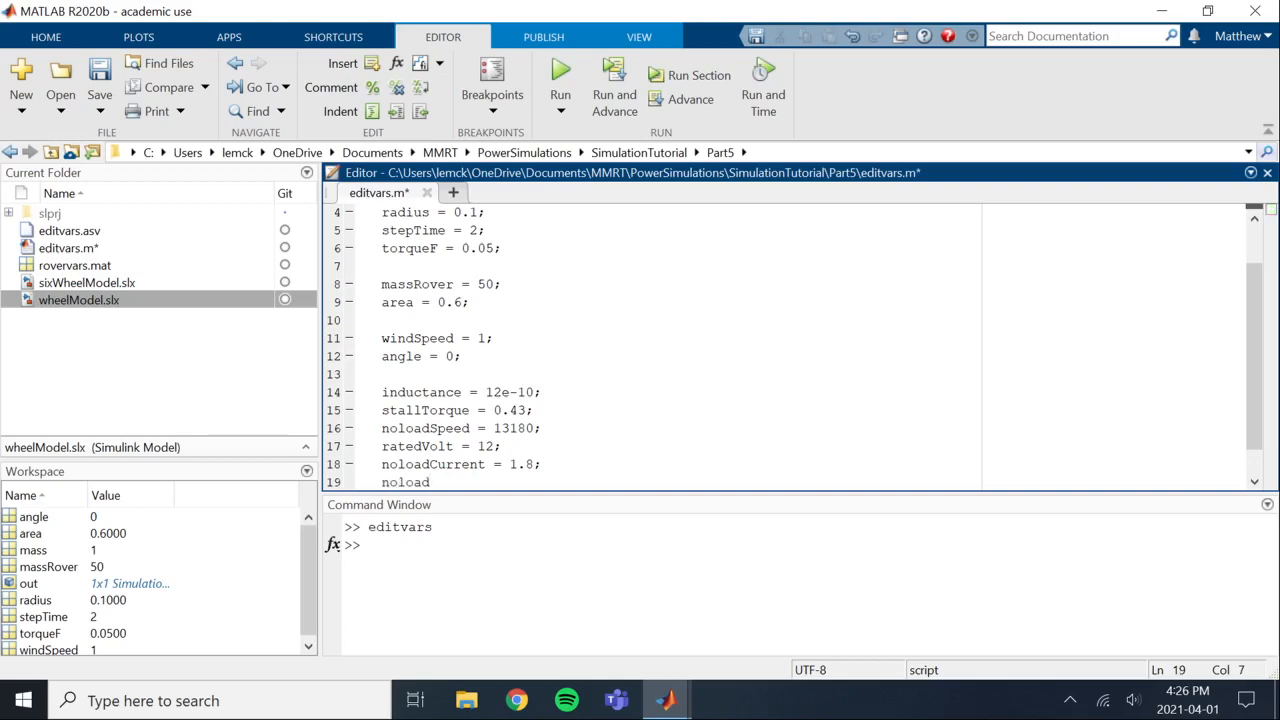
pyautogui.write('Volt = 12')
pyautogui.press('BackSpace')
pyautogui.press('BackSpace')
pyautogui.press('BackSpace')
pyautogui.press('BackSpace')
pyautogui.press('BackSpace')
pyautogui.press('BackSpace')
pyautogui.press('BackSpace')
pyautogui.press('BackSpace')
pyautogui.press('BackSpace')
pyautogui.press('BackSpace')
pyautogui.press('BackSpace')
pyautogui.press('BackSpace')
pyautogui.press('BackSpace')
pyautogui.press('BackSpace')
pyautogui.press('BackSpace')
# - Add the line "rotorInertia = 200;" below the noloadCurrent variable and save editvars.m
pyautogui.write('rotorInertia = 200;')
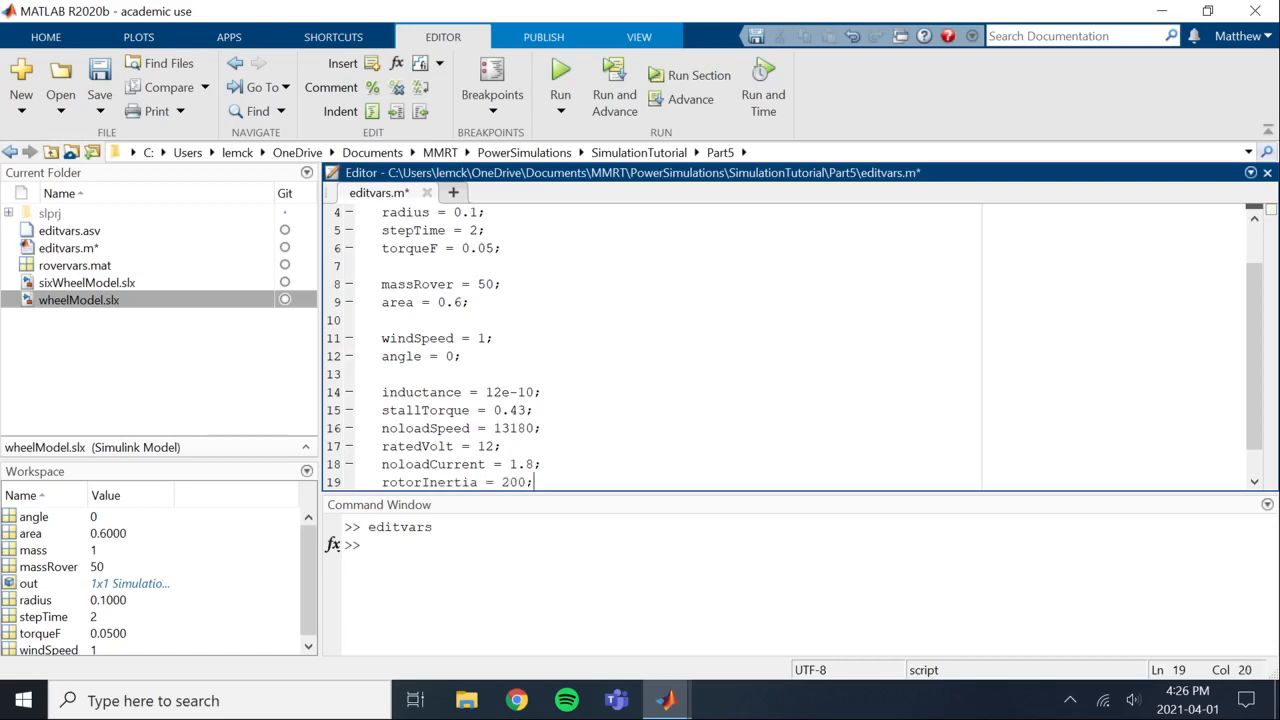
pyautogui.scroll(-1, 650, 345)
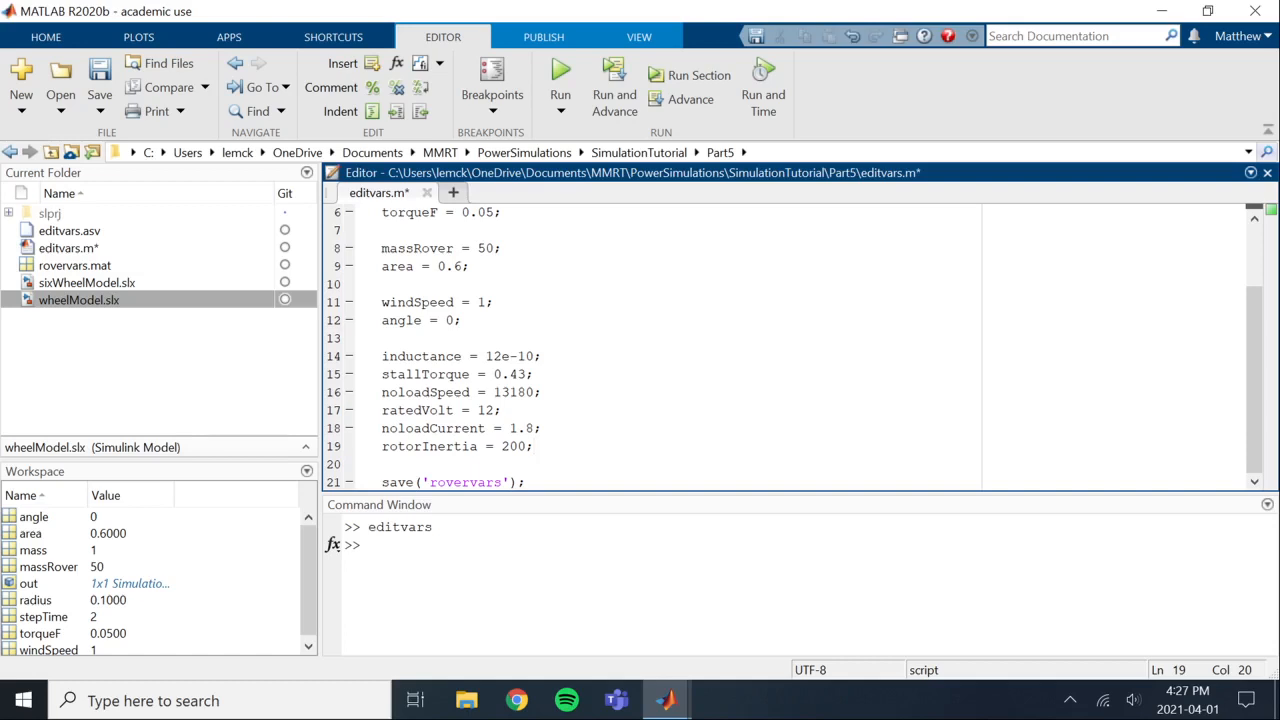
pyautogui.click(502, 410)
pyautogui.hotkey('ctrl', 's')
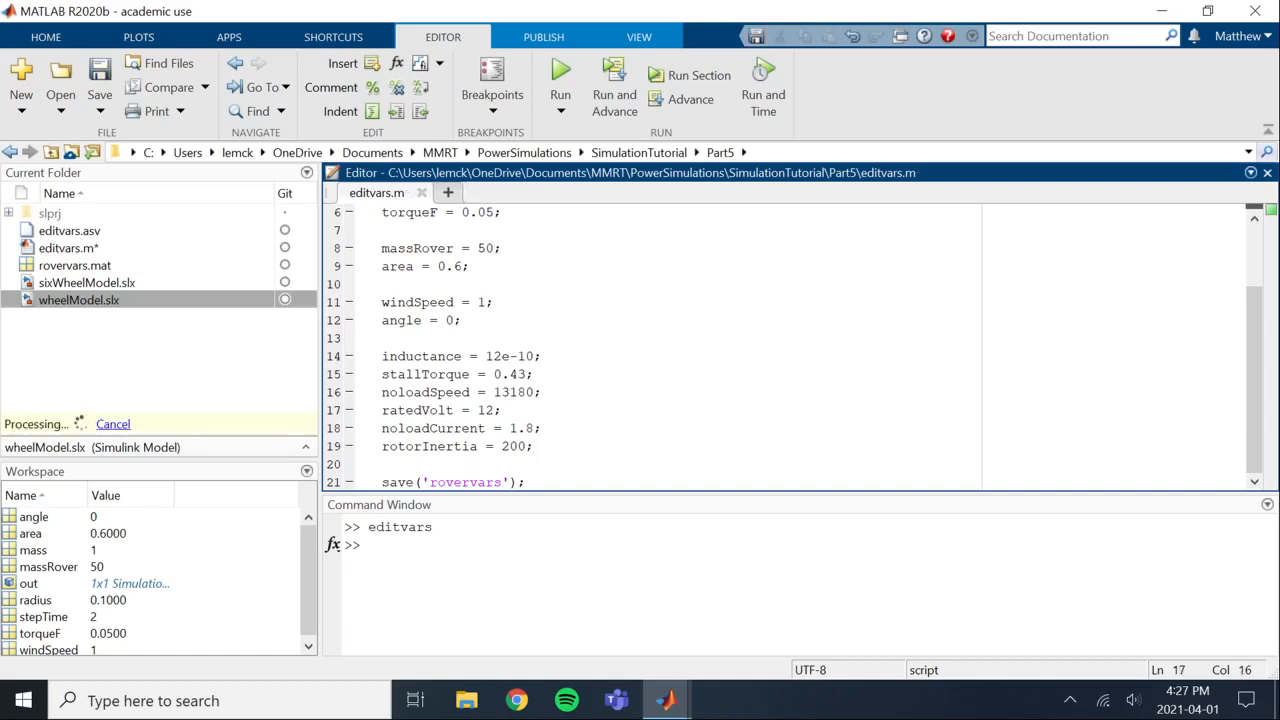
# - Run the editvars script again from the MATLAB command prompt
pyautogui.click(369, 545)
pyautogui.press('Up')
pyautogui.press('Return')
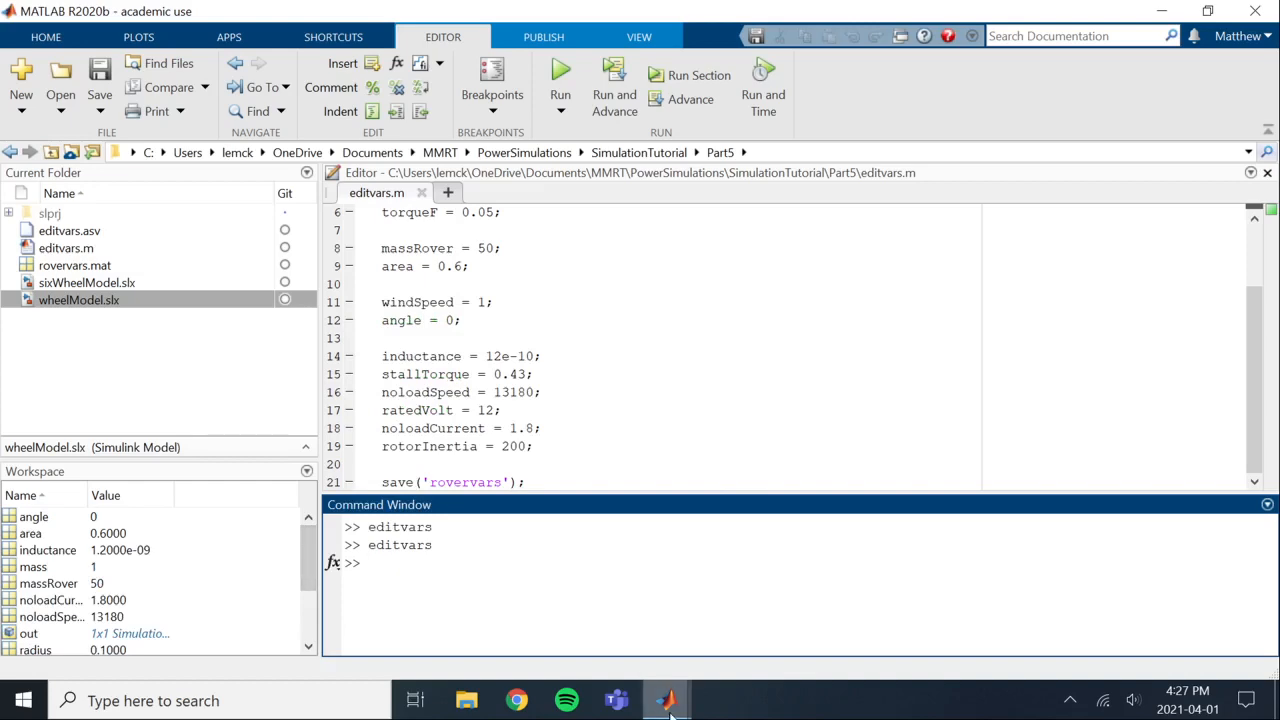
# - Bring the DC Motor's block parameters dialog in front of the MATLAB editor and place it beside the motor variables in editvars.m
pyautogui.moveTo(669, 705)
pyautogui.click(688, 616)
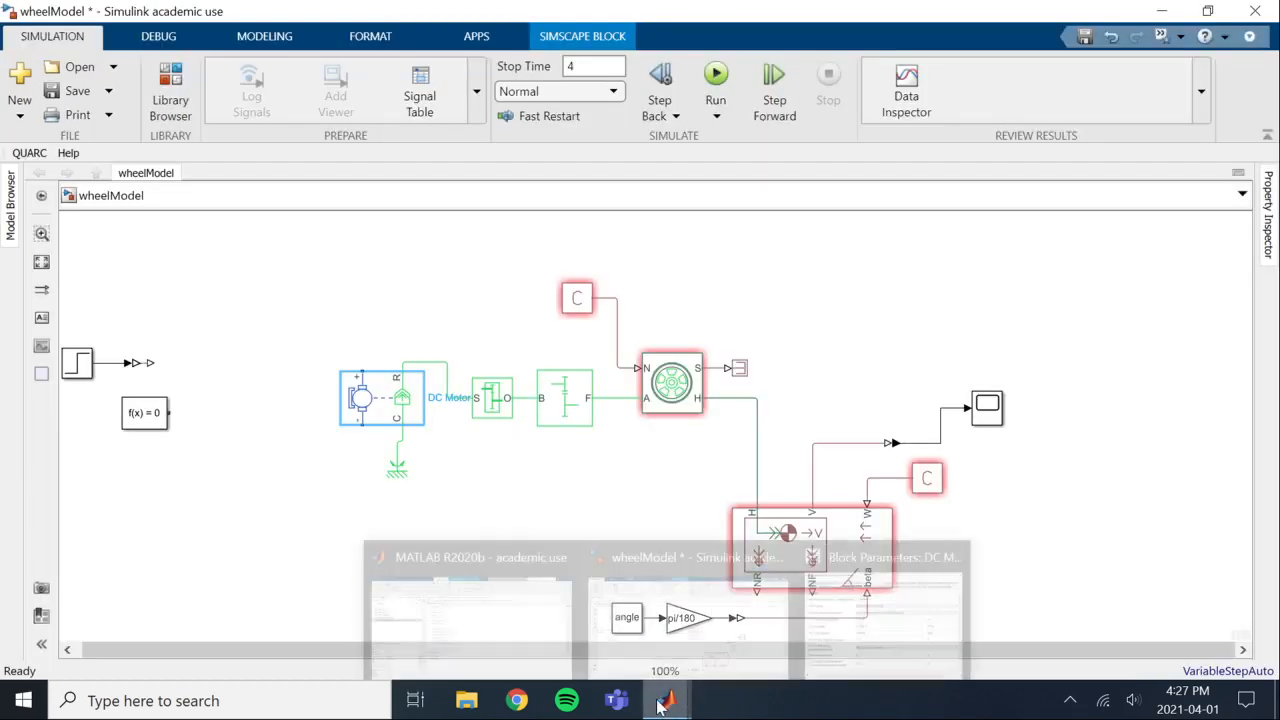
pyautogui.click(880, 600)
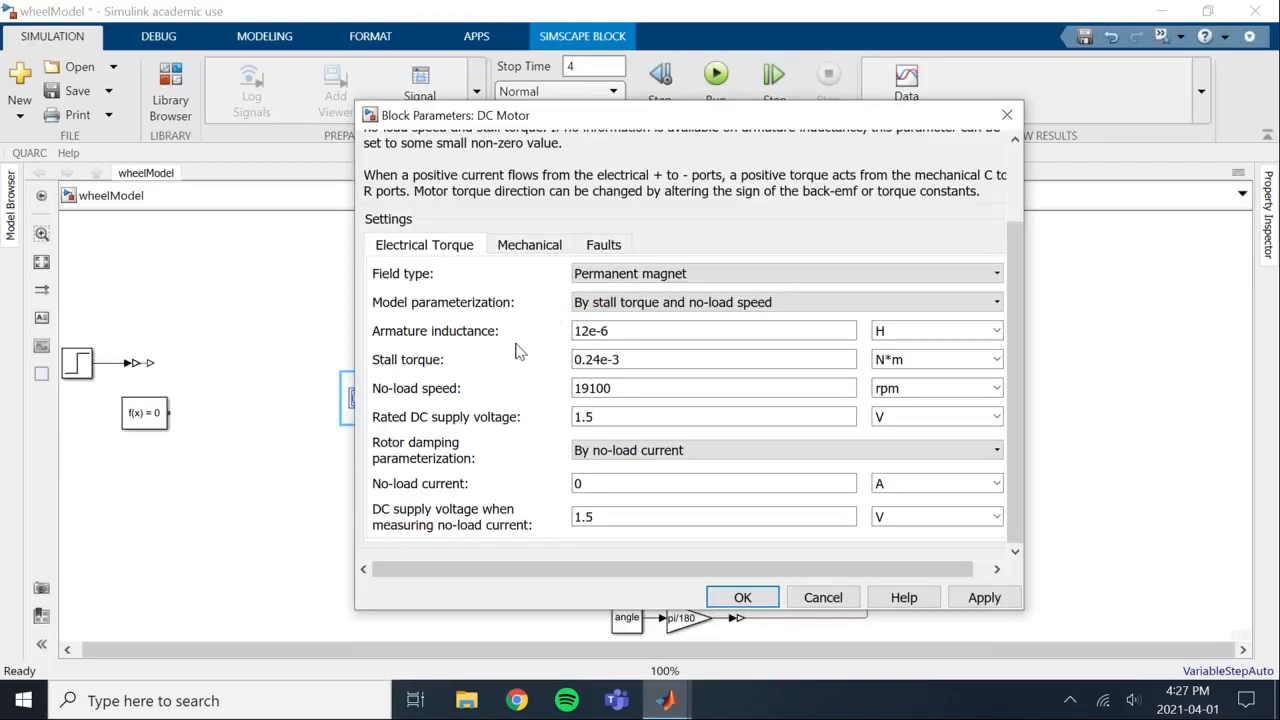
pyautogui.click(603, 338)
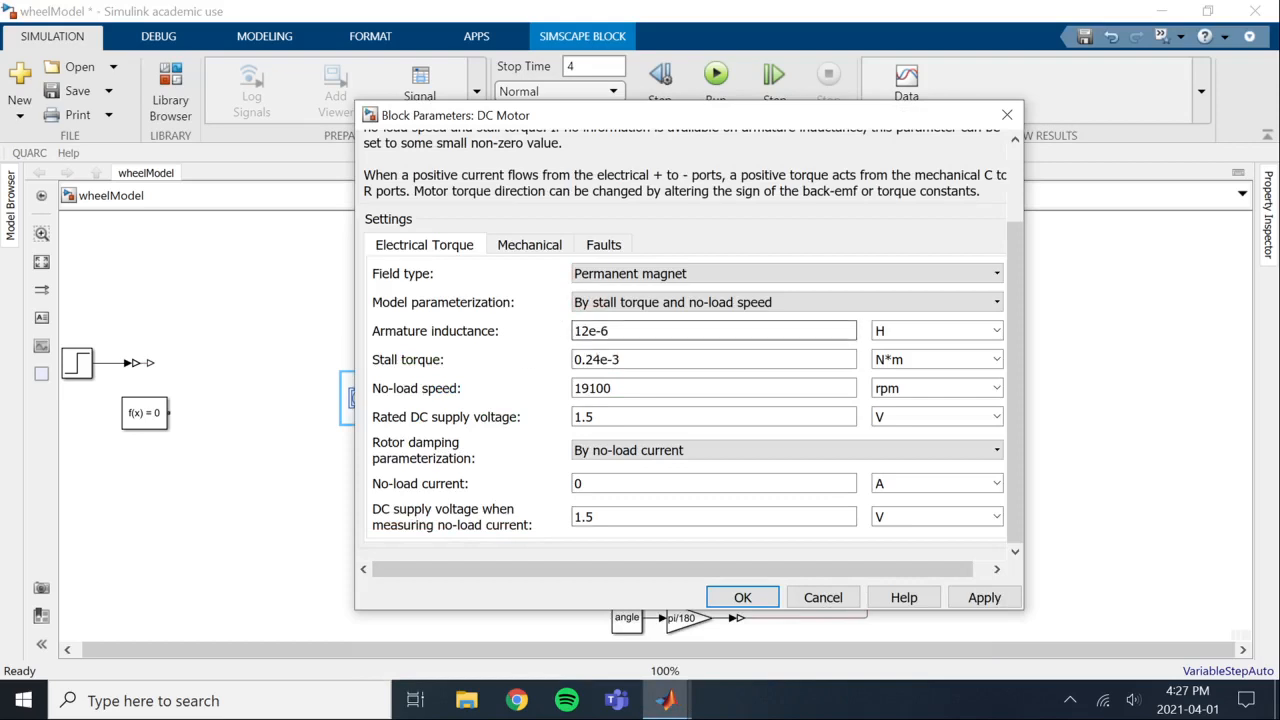
pyautogui.click(669, 700)
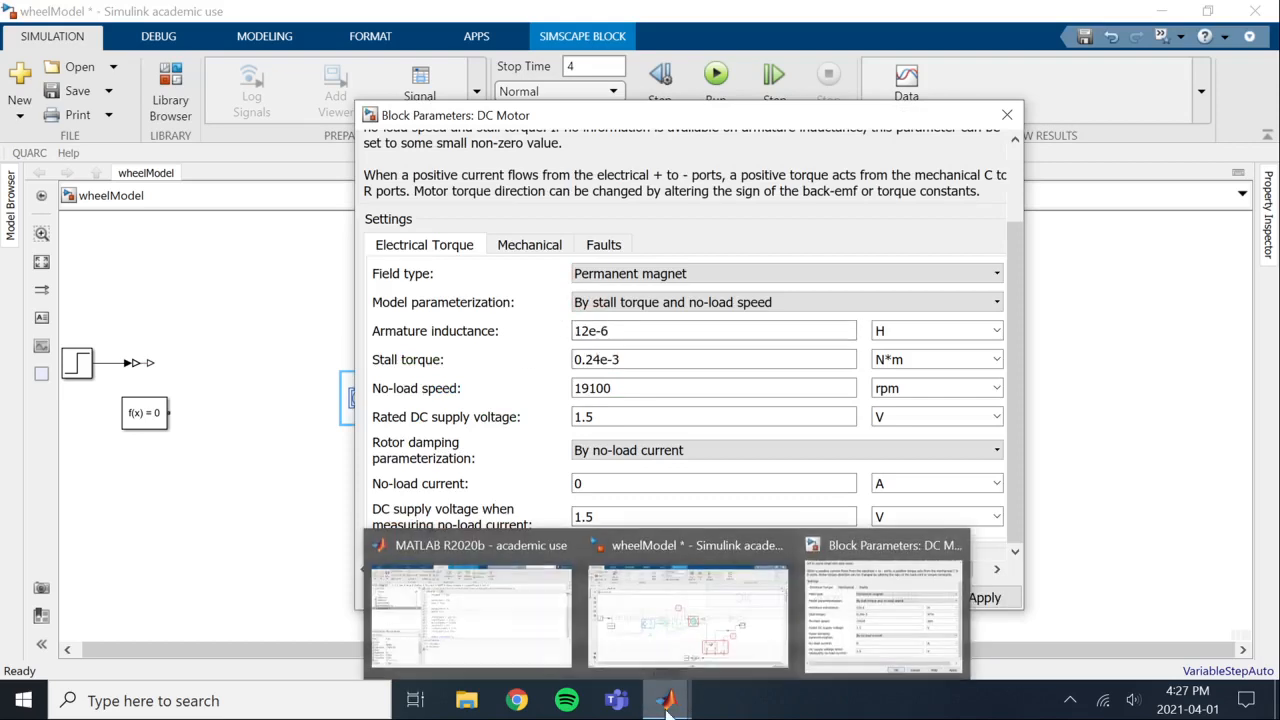
pyautogui.click(500, 658)
pyautogui.click(669, 700)
pyautogui.click(962, 629)
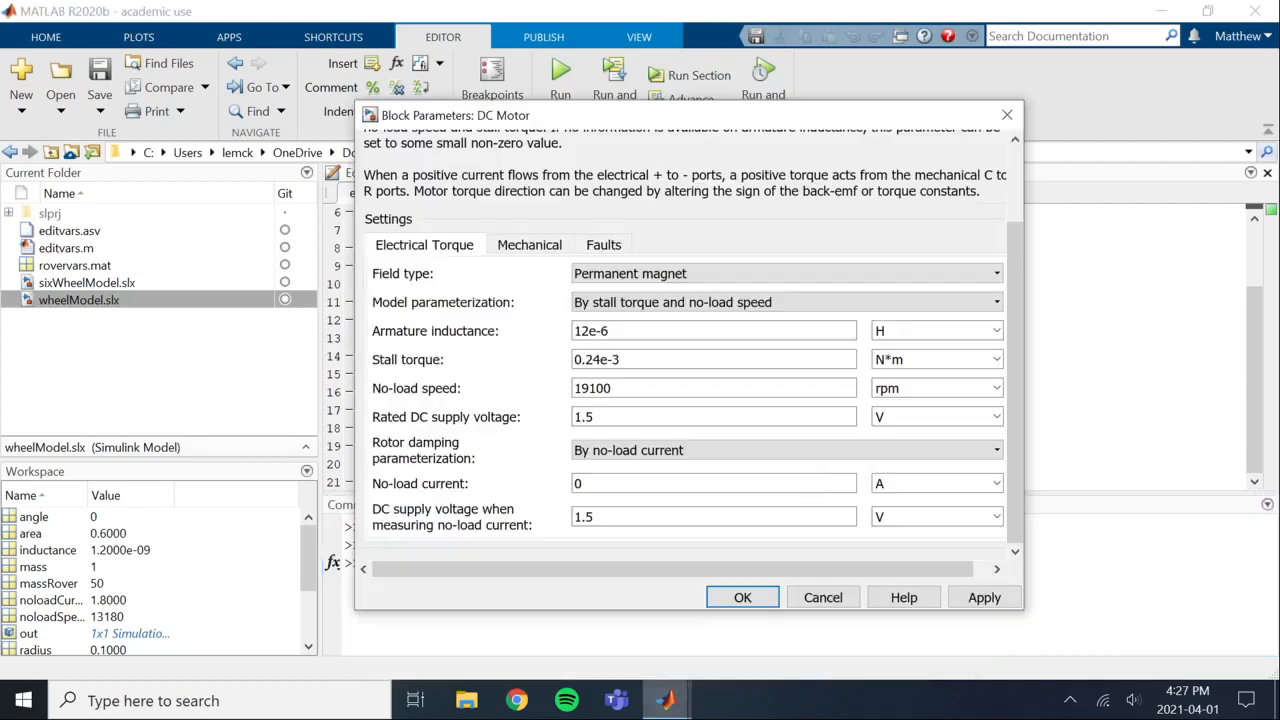
pyautogui.moveTo(581, 121); pyautogui.dragTo(810, 126)
# - Set the DC Motor's armature inductance to the variable inductance and its stall torque to stallTorque
pyautogui.moveTo(804, 337); pyautogui.dragTo(909, 360)
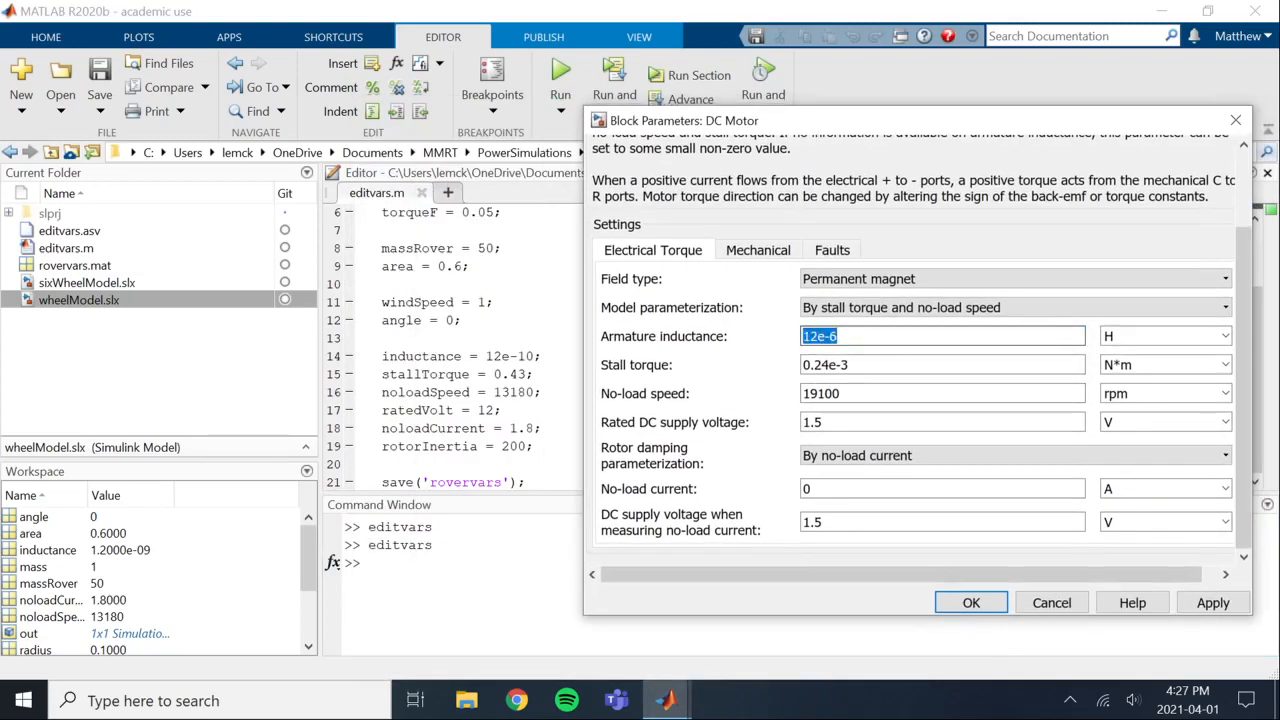
pyautogui.write('inductance')
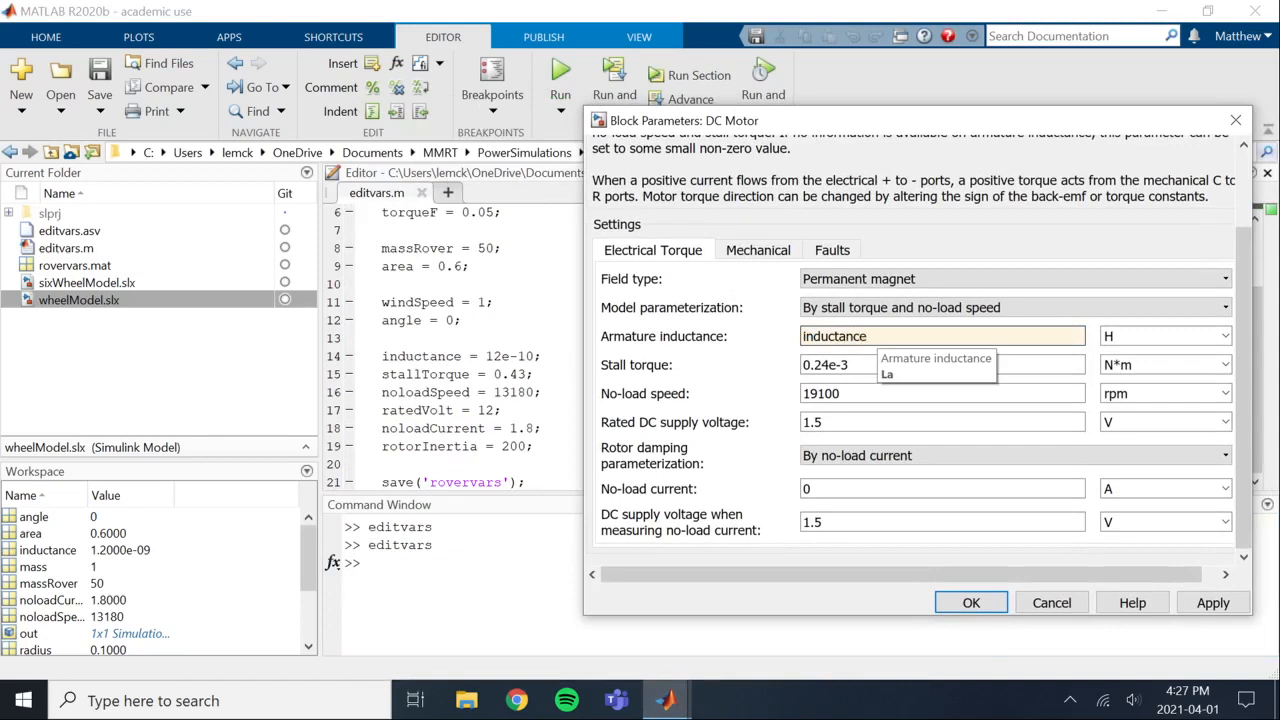
pyautogui.press('Tab')
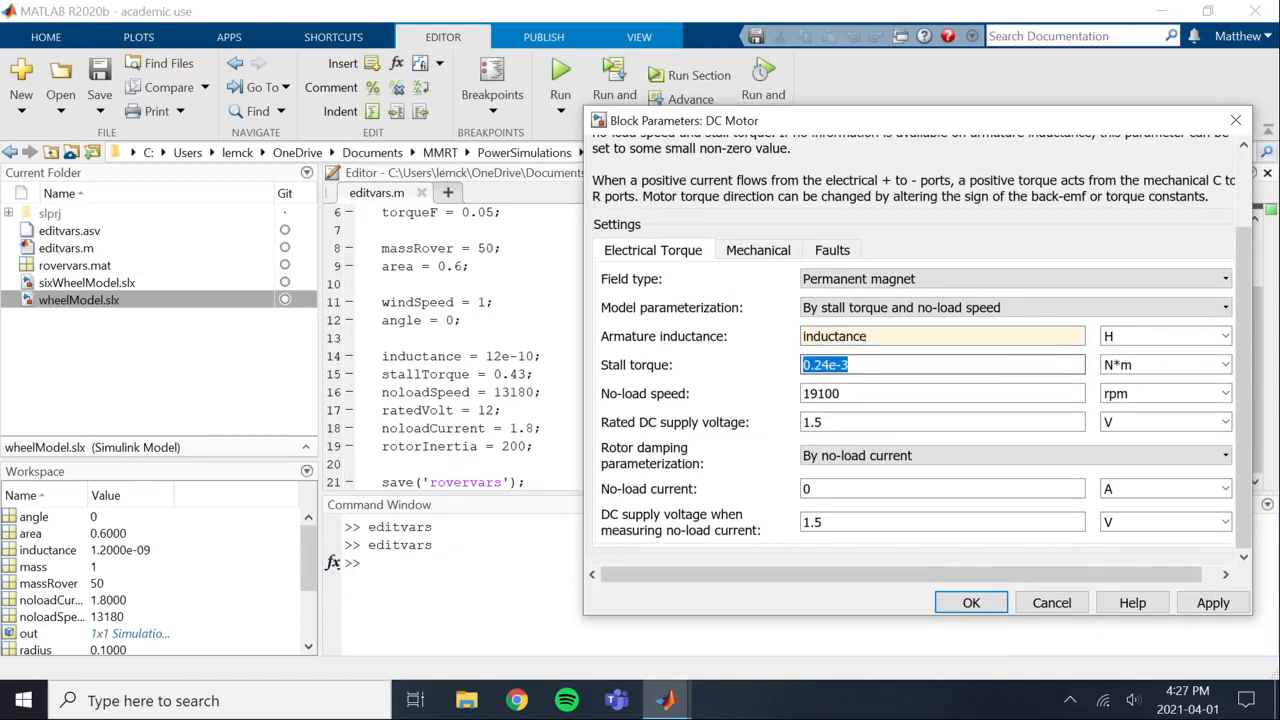
pyautogui.write('stallTor')
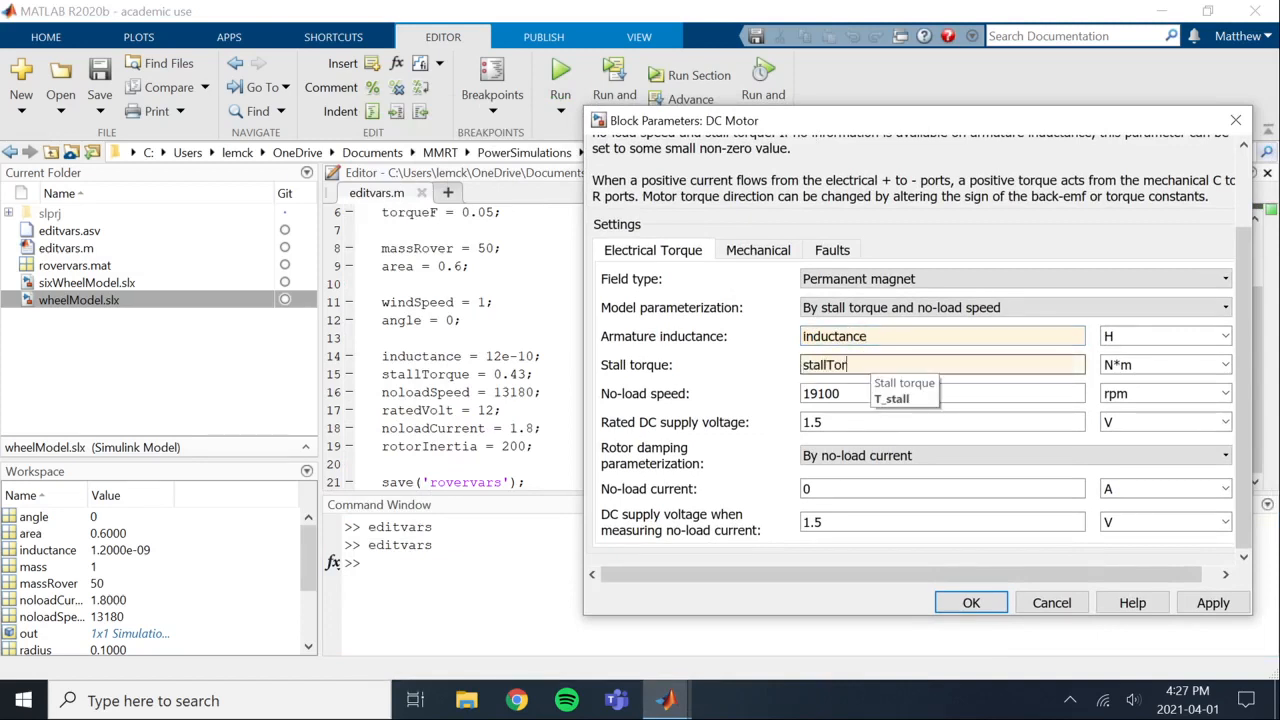
pyautogui.write('que')
pyautogui.press('Tab')
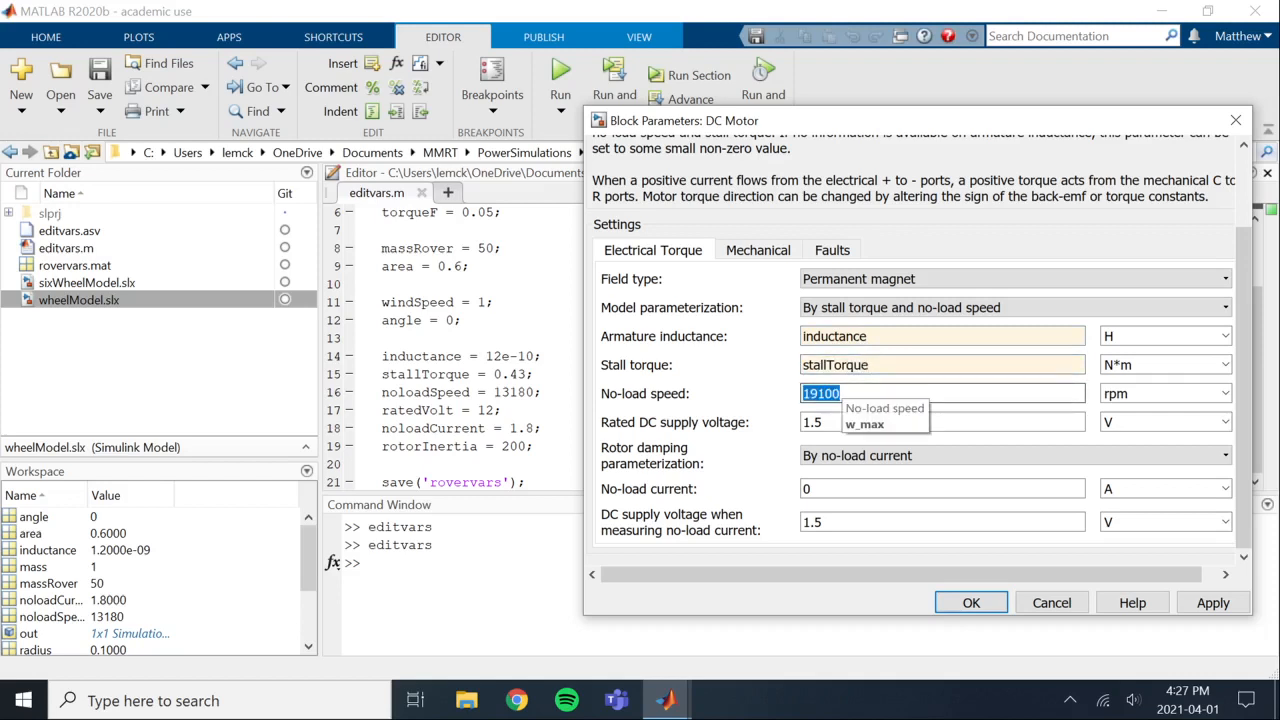
# - Set the DC Motor's no-load speed to noloadSpeed and its rated DC supply voltage to ratedVolt
pyautogui.write('noload')
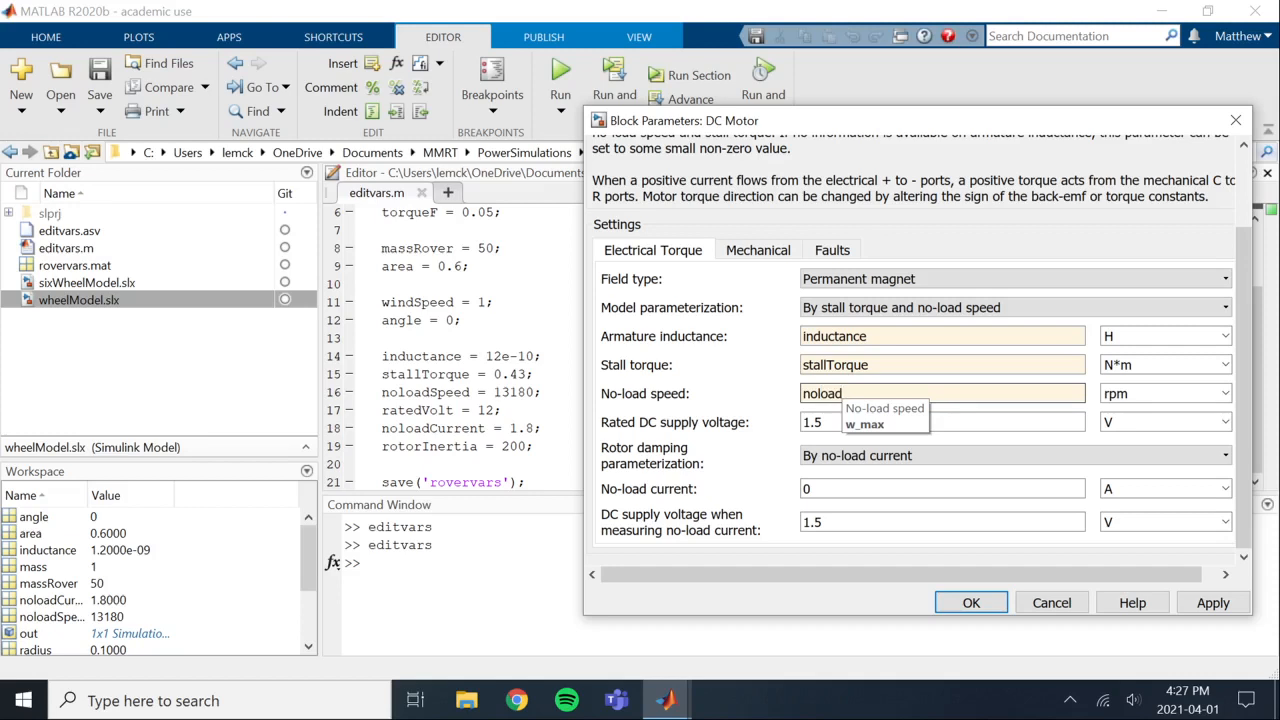
pyautogui.write('Speed')
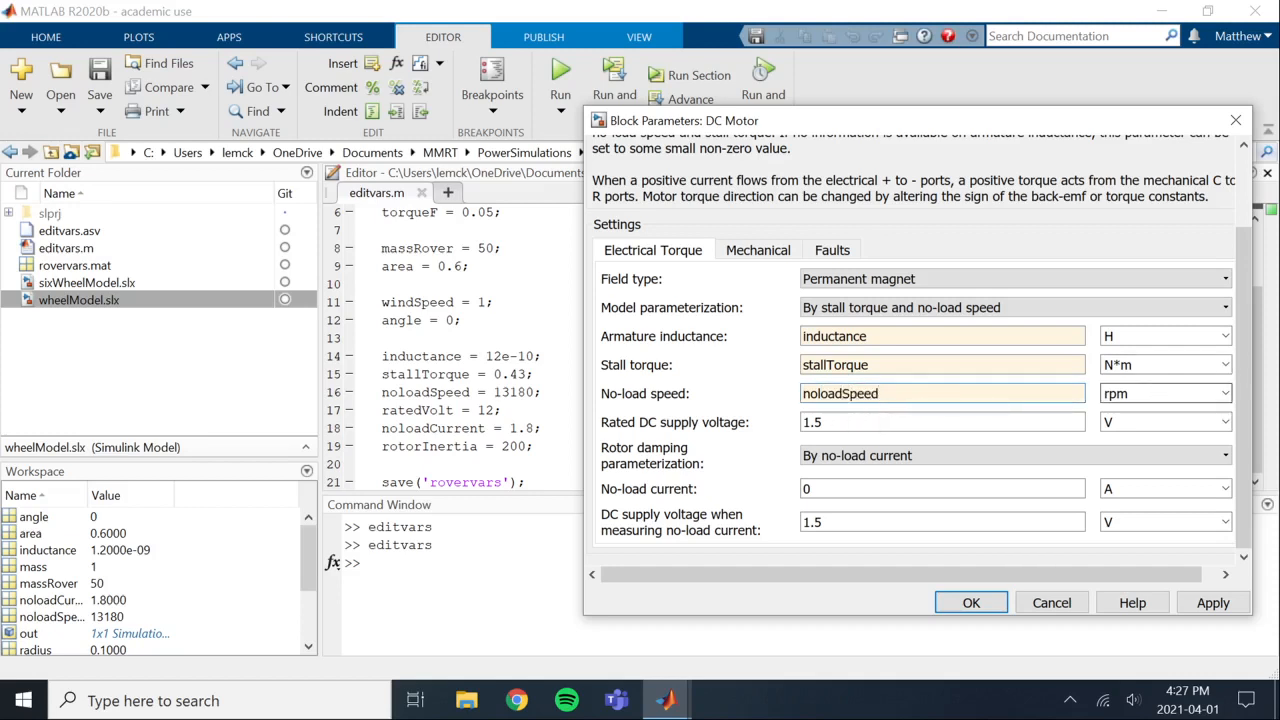
pyautogui.click(1225, 394)
pyautogui.click(1225, 394)
pyautogui.press('Tab')
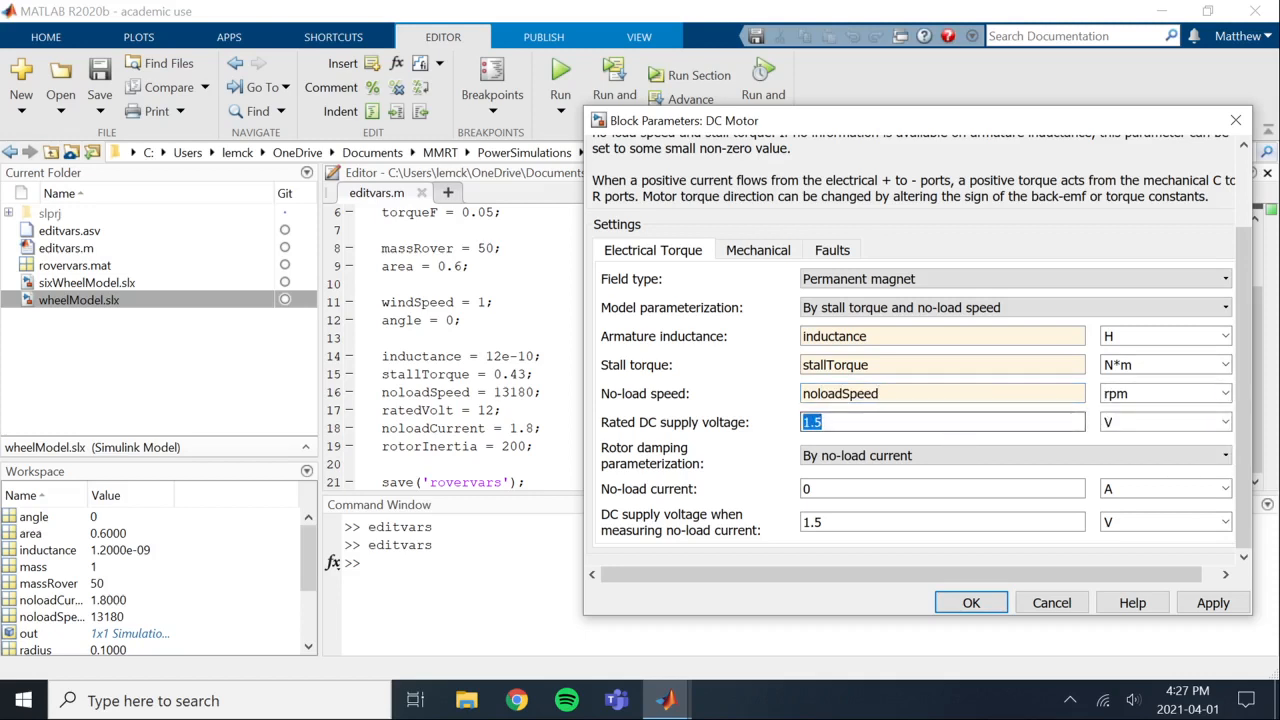
pyautogui.write('ratedVo')
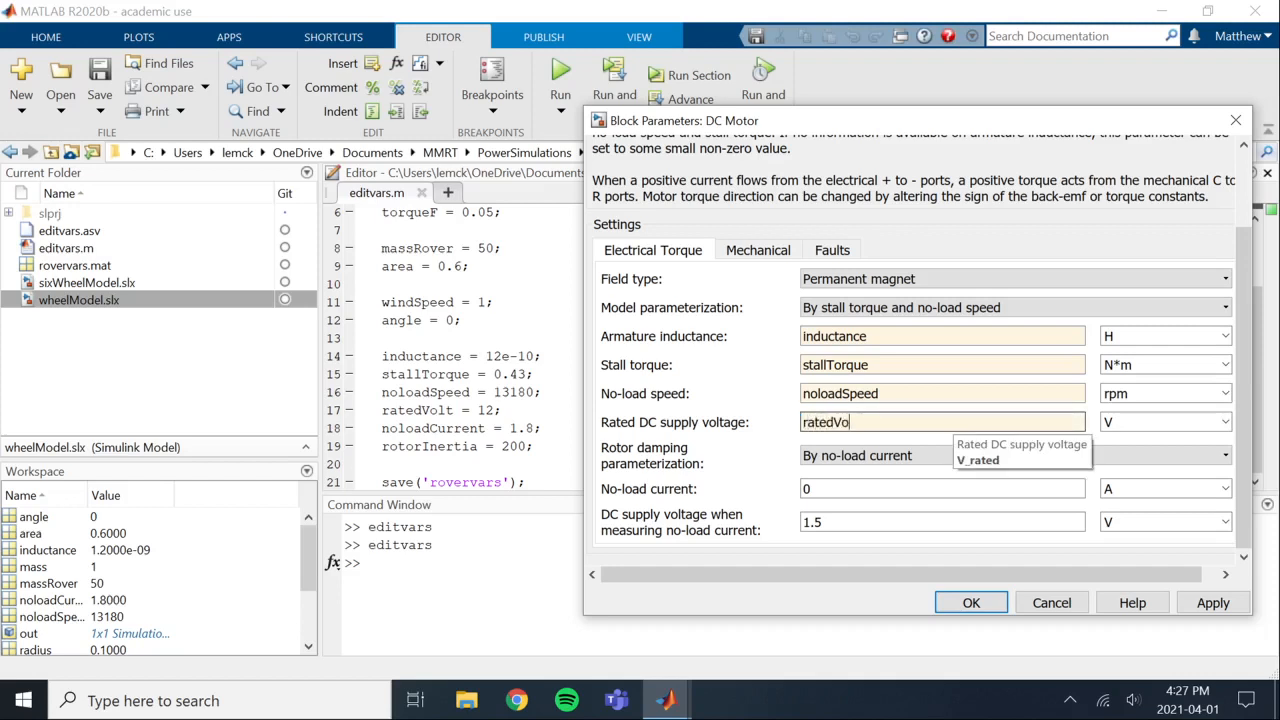
pyautogui.write('lt')
pyautogui.press('Tab')
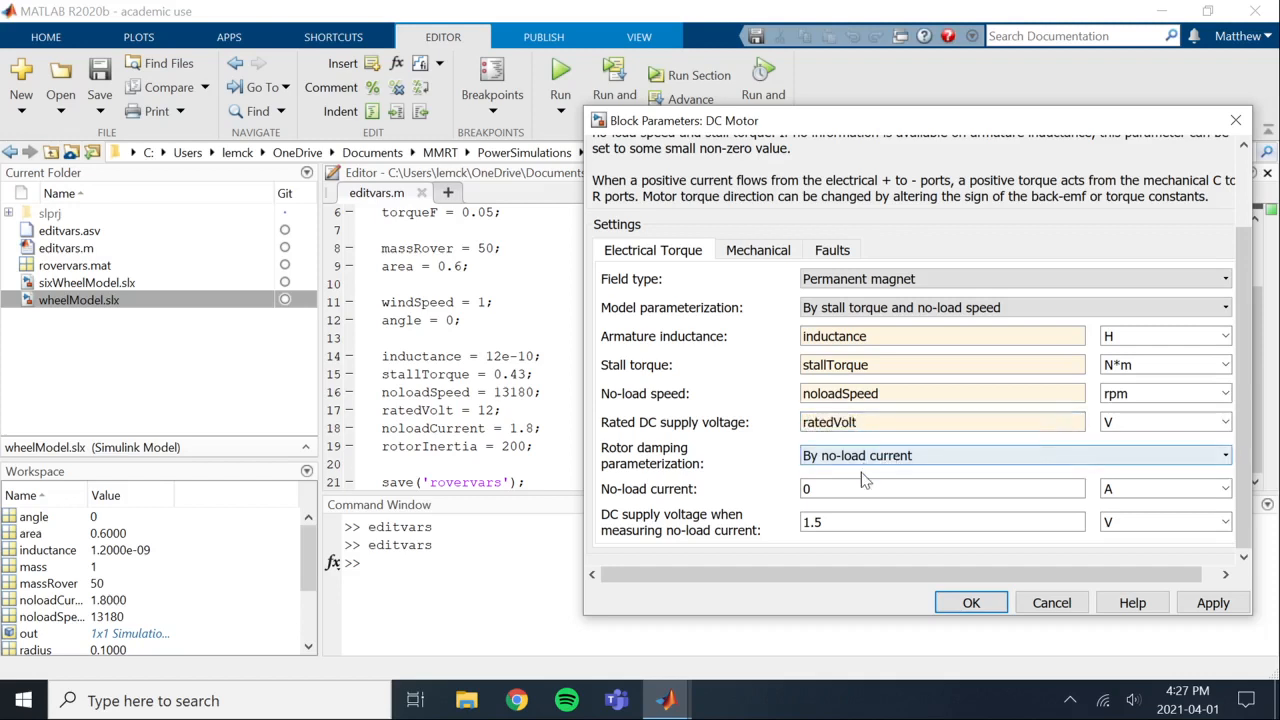
# - Set the DC Motor's no-load current to noloadCurrent and the DC supply voltage when measuring no-load current to ratedVolt
pyautogui.press('Tab')
pyautogui.write('nol')
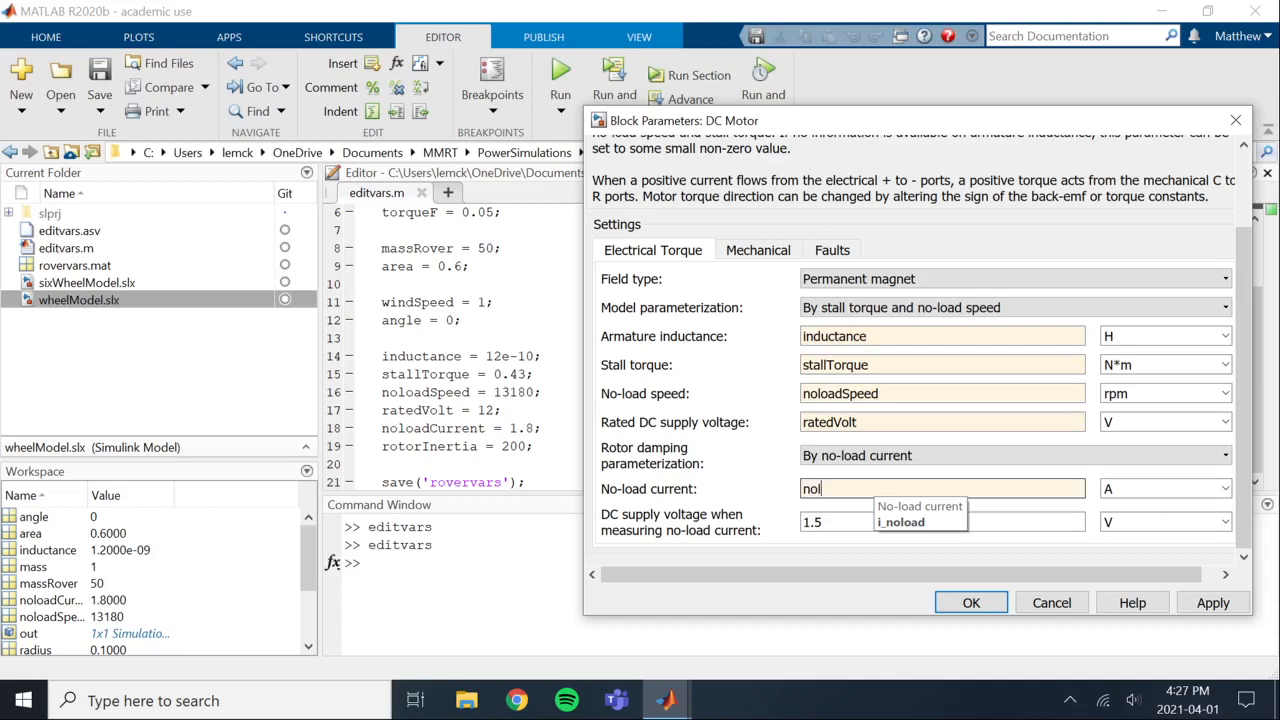
pyautogui.write('oadCurrent')
pyautogui.press('Tab')
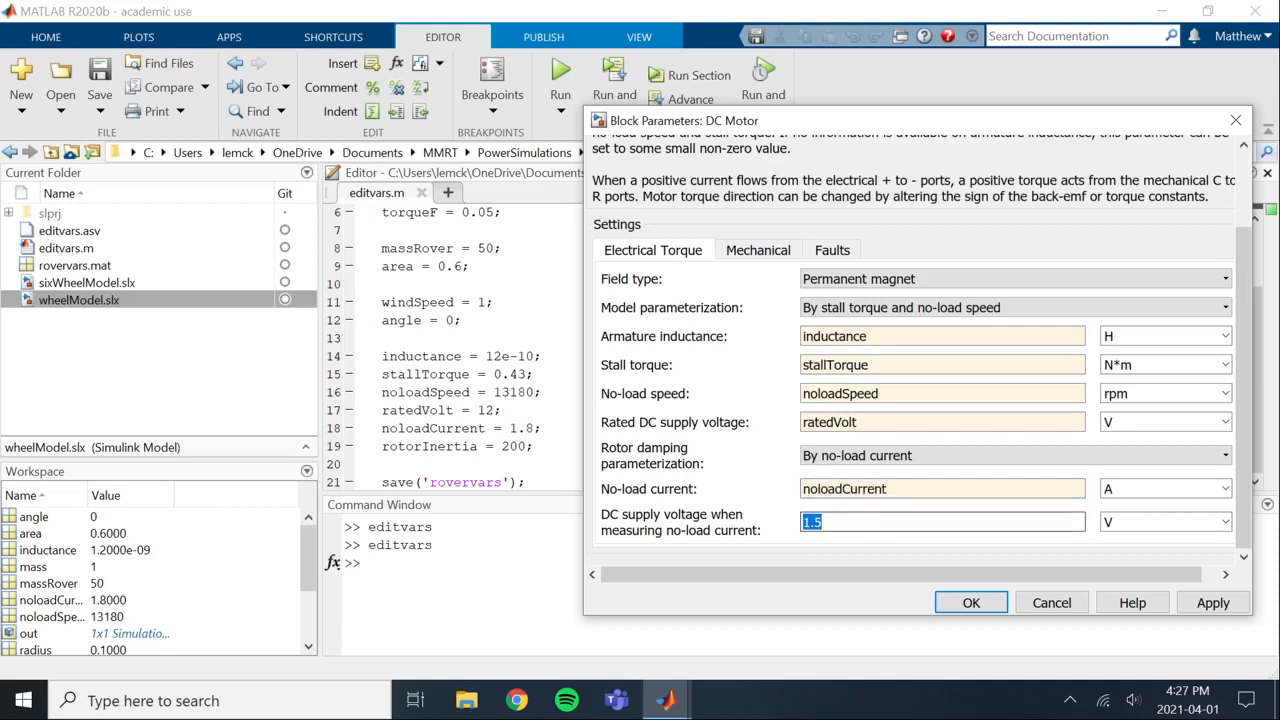
pyautogui.write('rated')
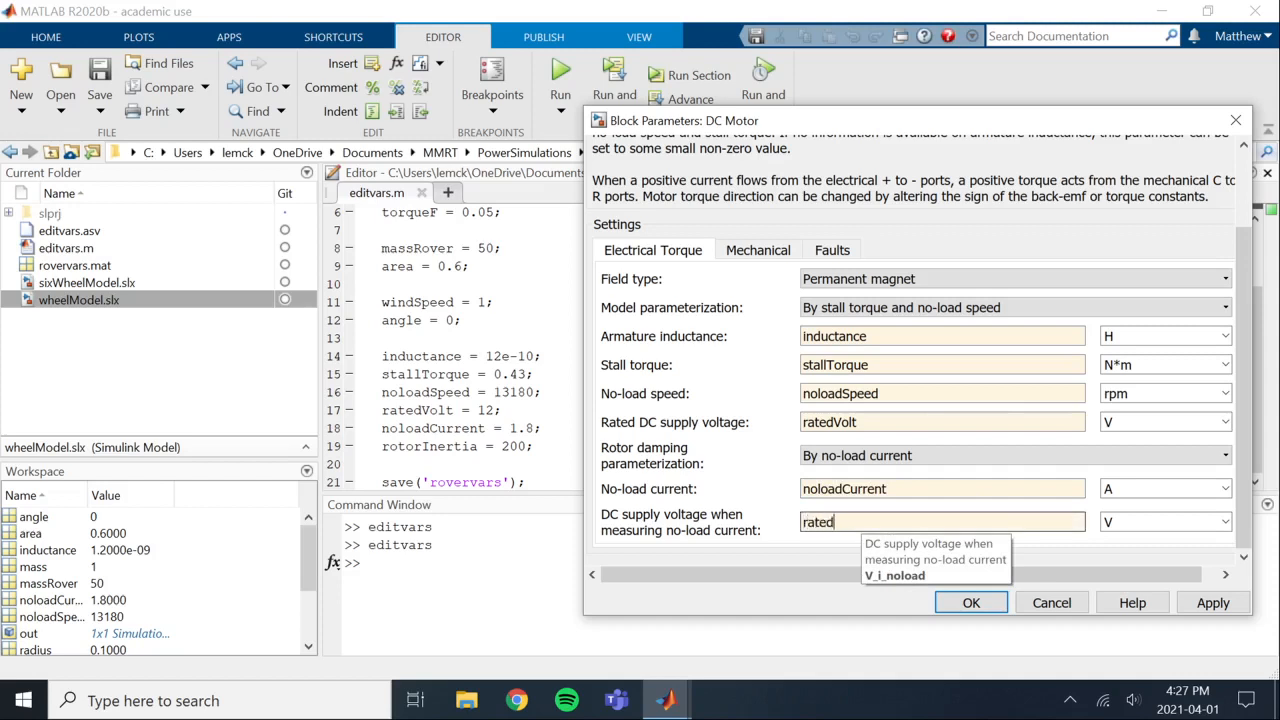
pyautogui.write('Volt')
# - Set the DC Motor's rotor inertia in the Mechanical settings to rotorInertia and accept the block parameters
pyautogui.click(760, 252)
pyautogui.press('Tab')
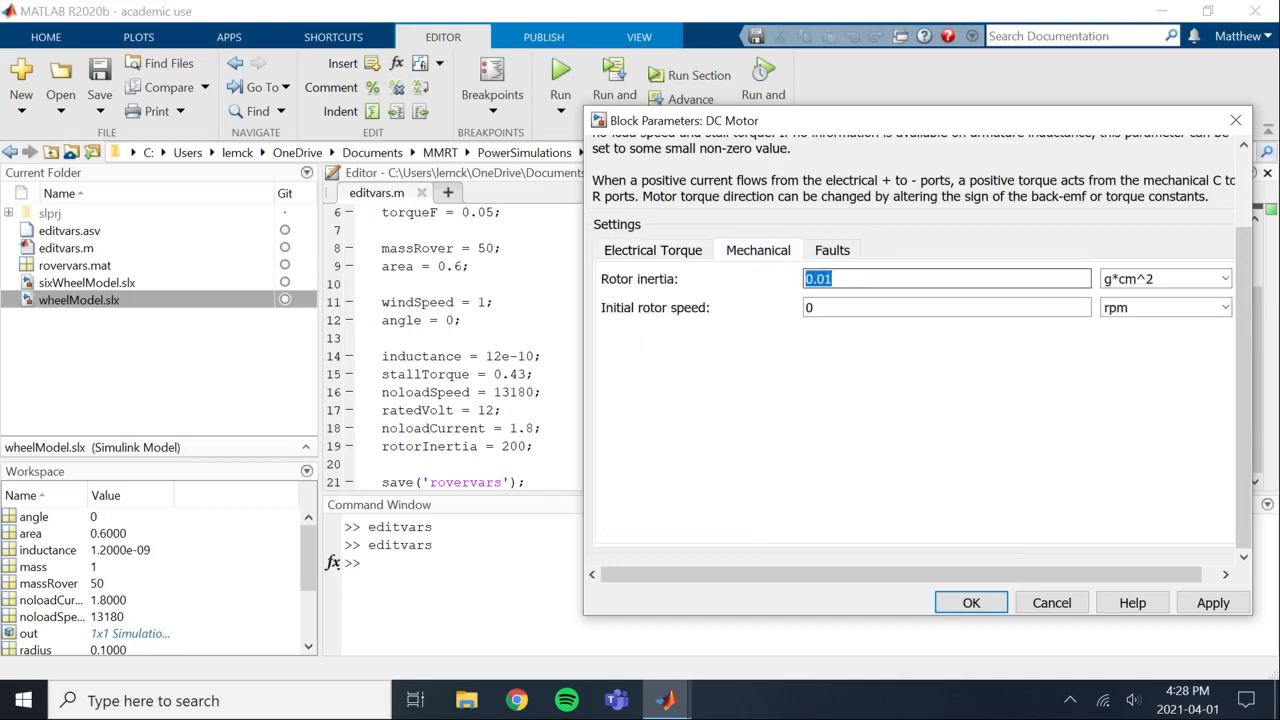
pyautogui.write('ro')
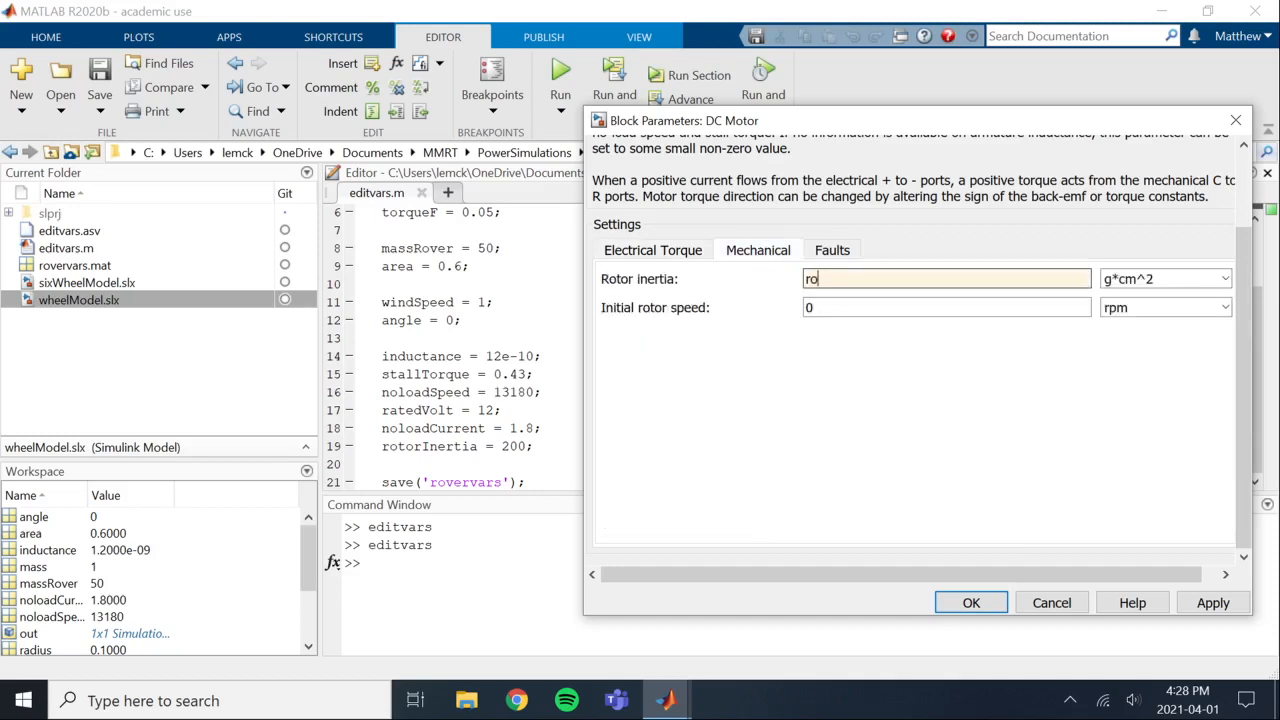
pyautogui.write('torInertia')
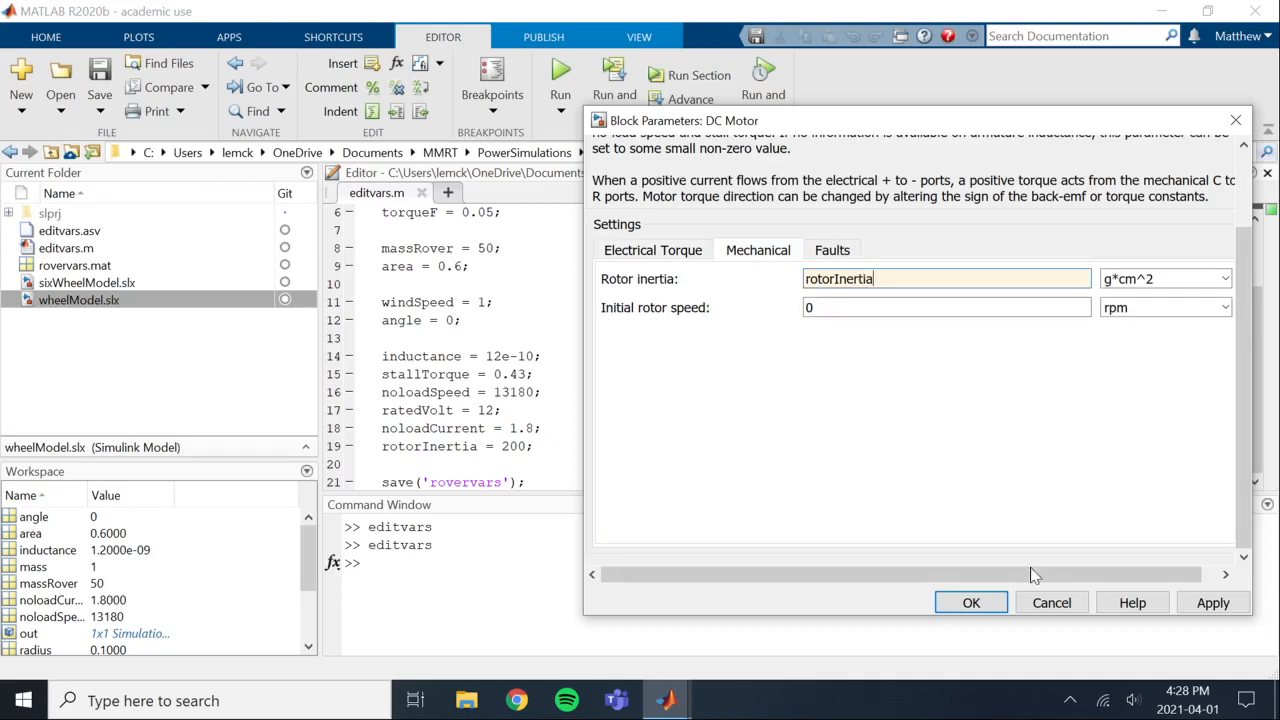
pyautogui.click(970, 603)
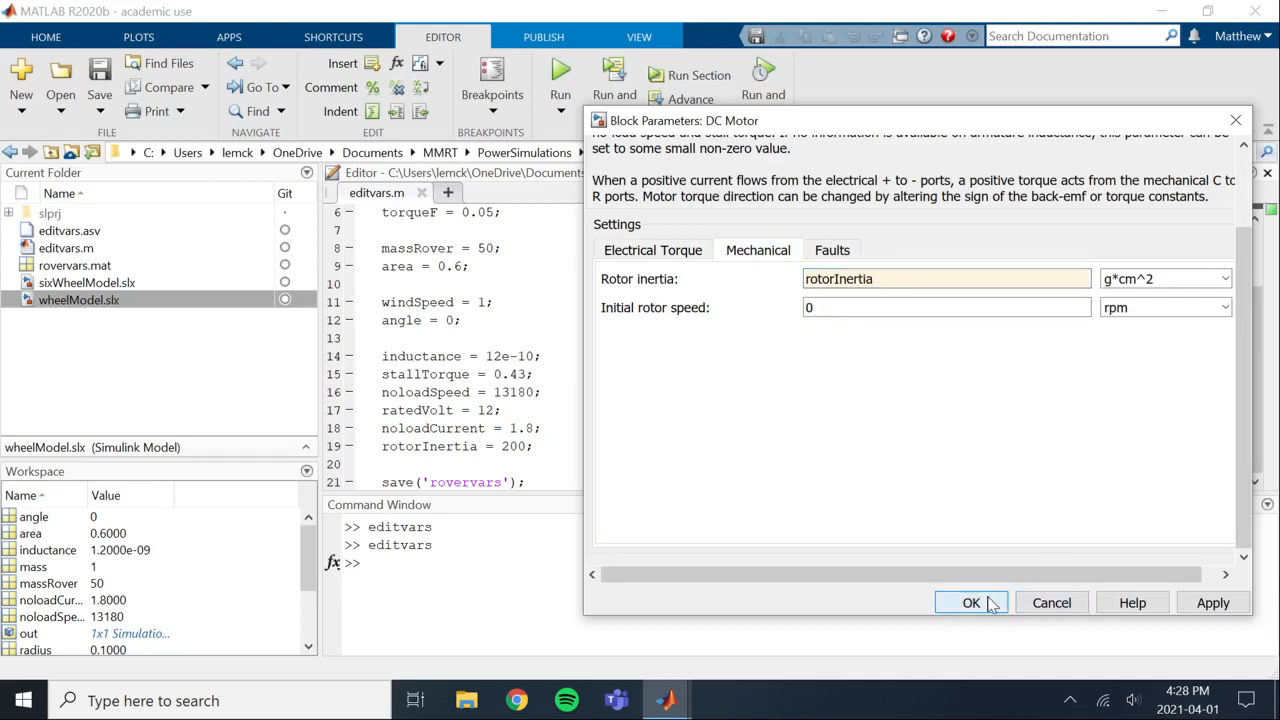
# - Switch to the wheelModel Simulink window and add an H-Bridge block in the free space before the DC Motor
pyautogui.moveTo(667, 705)
pyautogui.click(740, 640)
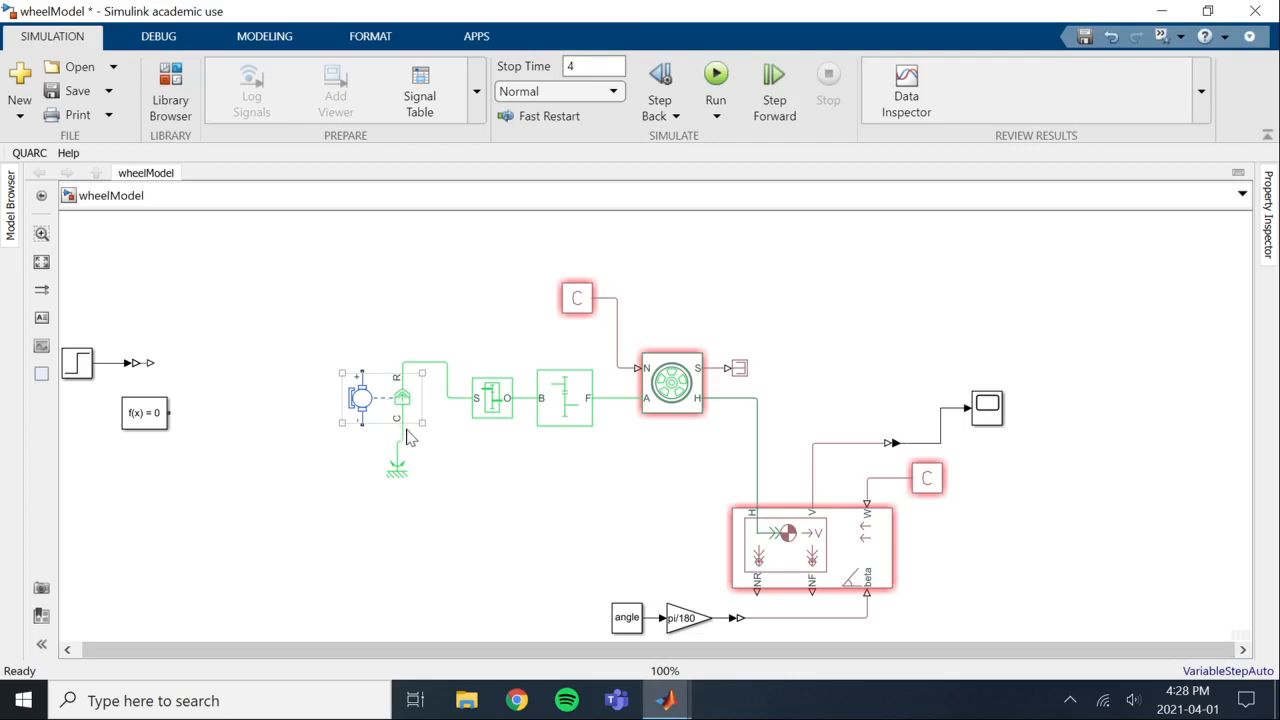
pyautogui.doubleClick(261, 320)
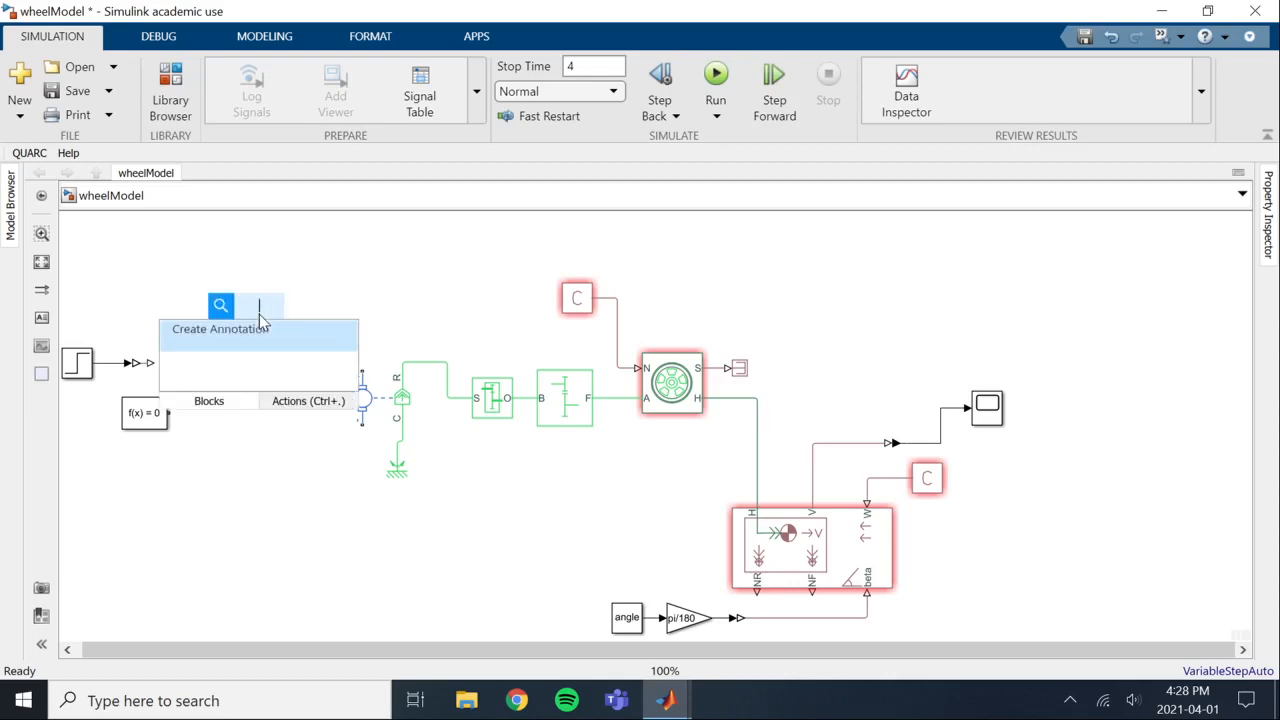
pyautogui.write('hb')
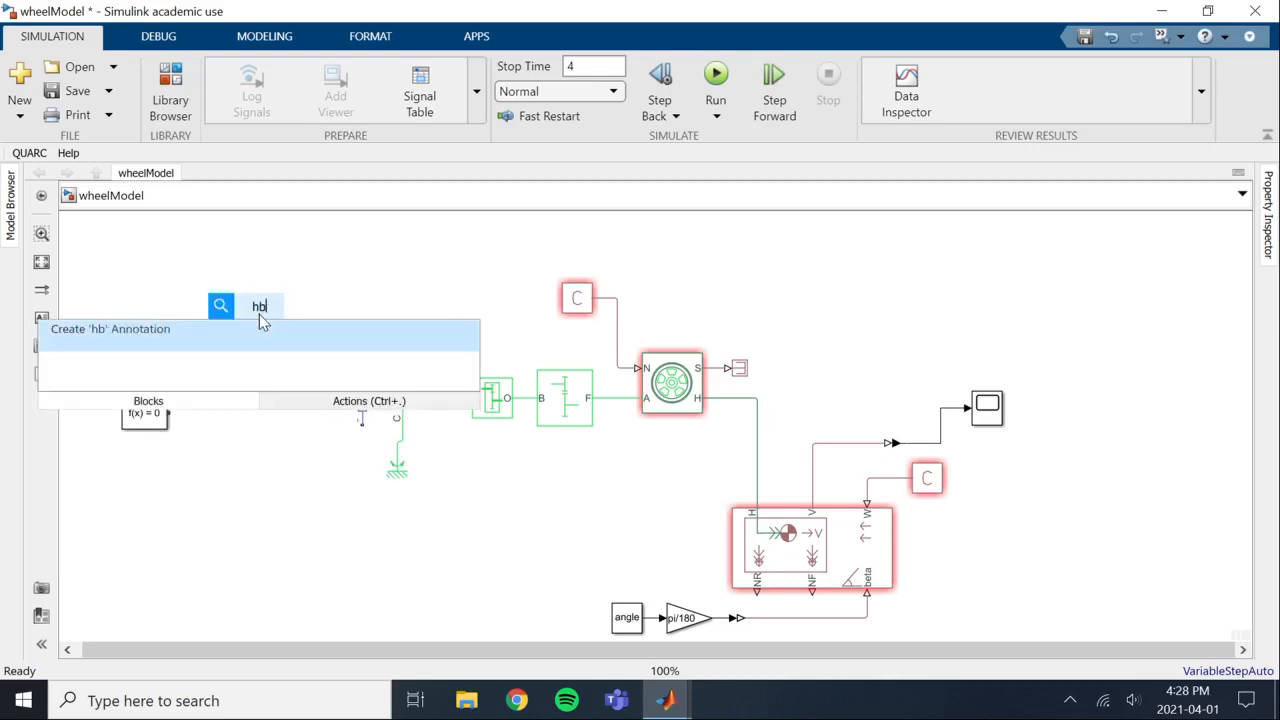
pyautogui.write('rid')
pyautogui.press('BackSpace')
pyautogui.press('BackSpace')
pyautogui.press('BackSpace')
pyautogui.press('BackSpace')
pyautogui.write('b')
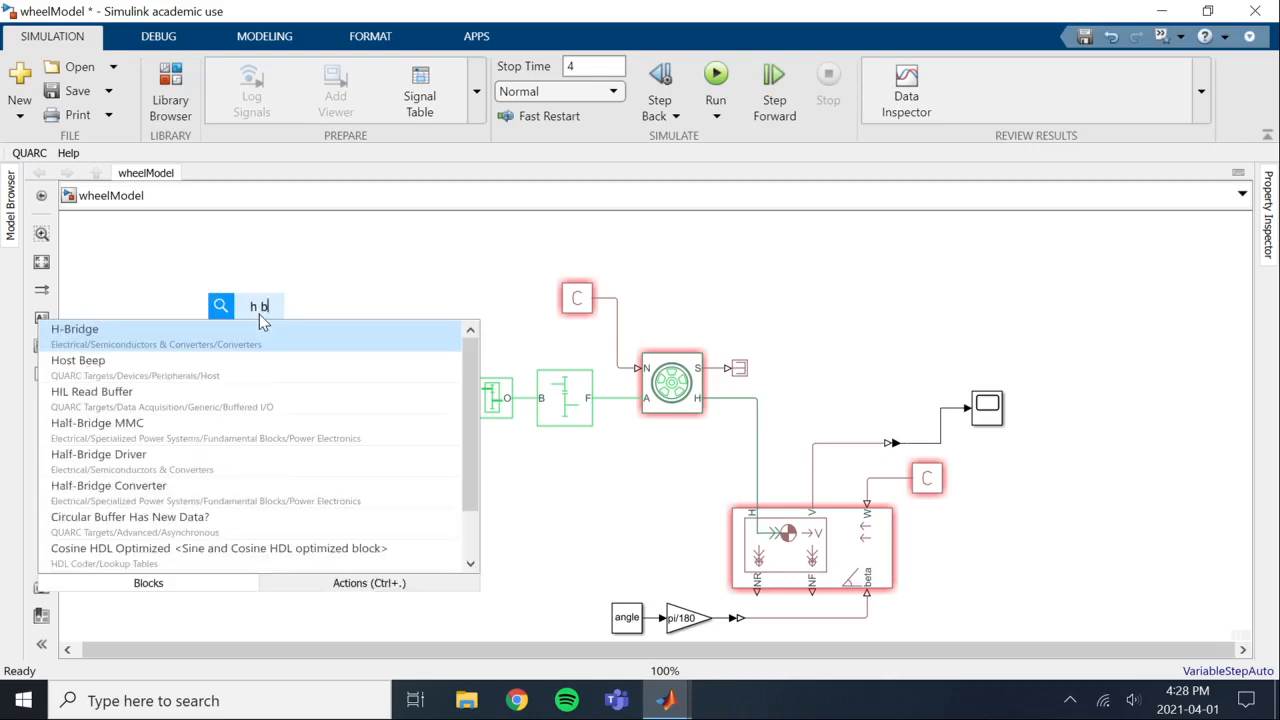
pyautogui.press('Return')
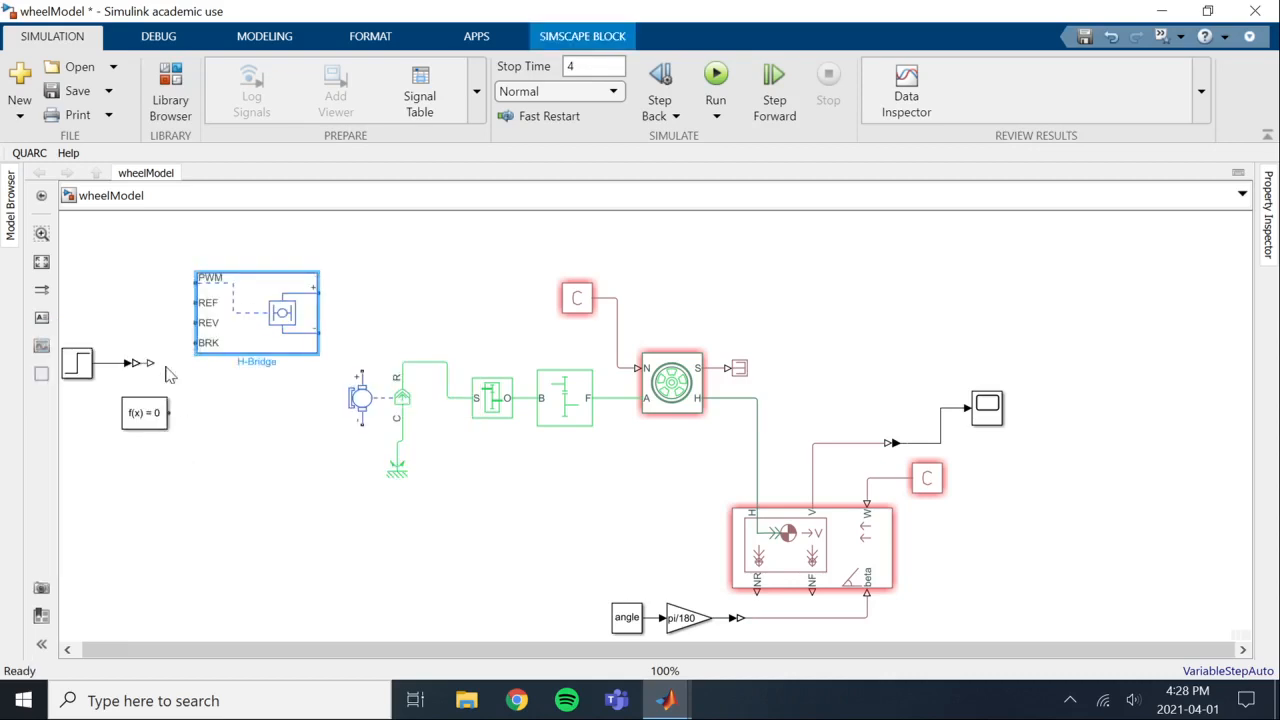
# - Move the step input, its converter and the solver configuration away from the motor, and place the H-Bridge directly beside the DC Motor
pyautogui.moveTo(172, 336); pyautogui.dragTo(54, 449)
pyautogui.moveTo(153, 374); pyautogui.dragTo(80, 367)
pyautogui.click(266, 451)
pyautogui.click(322, 358)
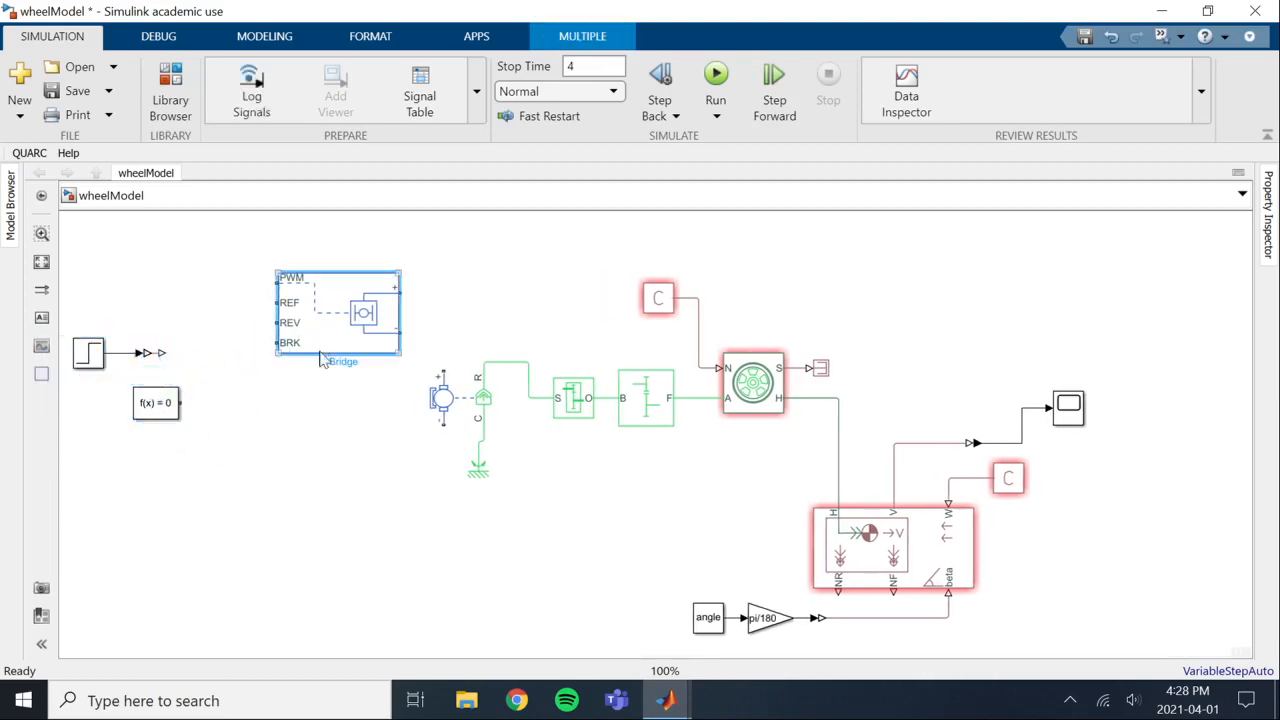
pyautogui.moveTo(322, 358); pyautogui.dragTo(341, 420)
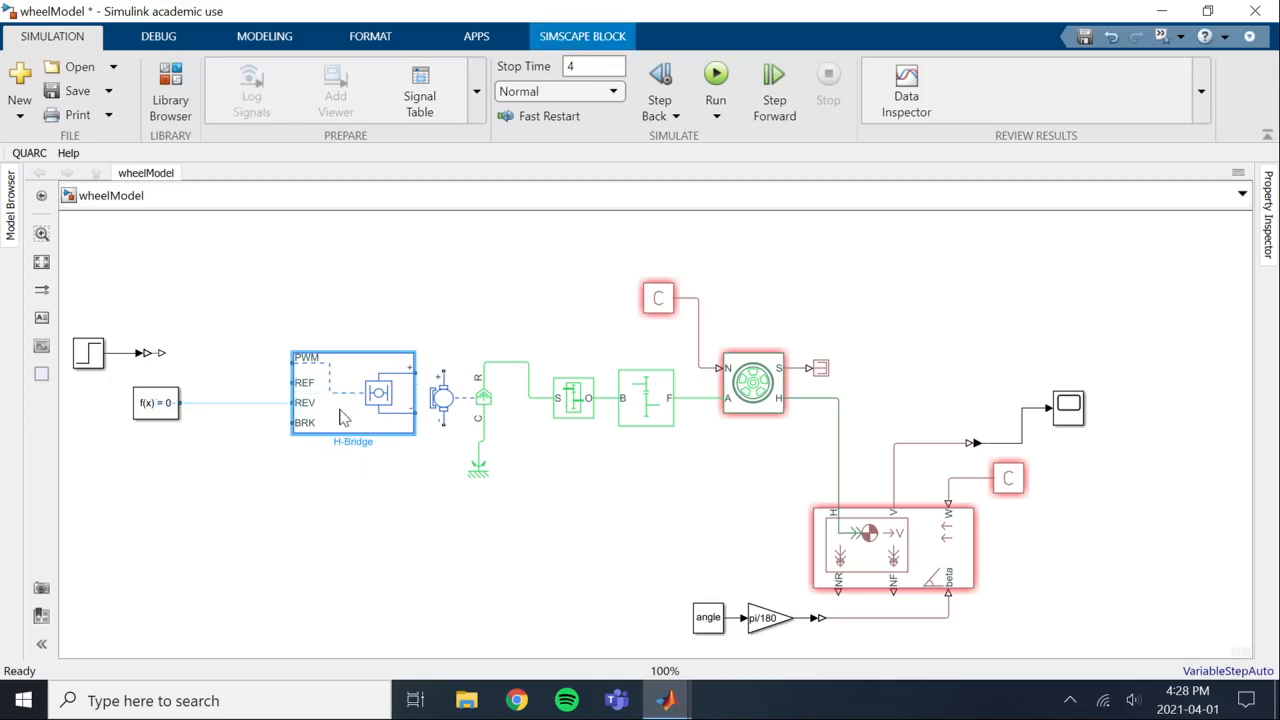
pyautogui.click(445, 465)
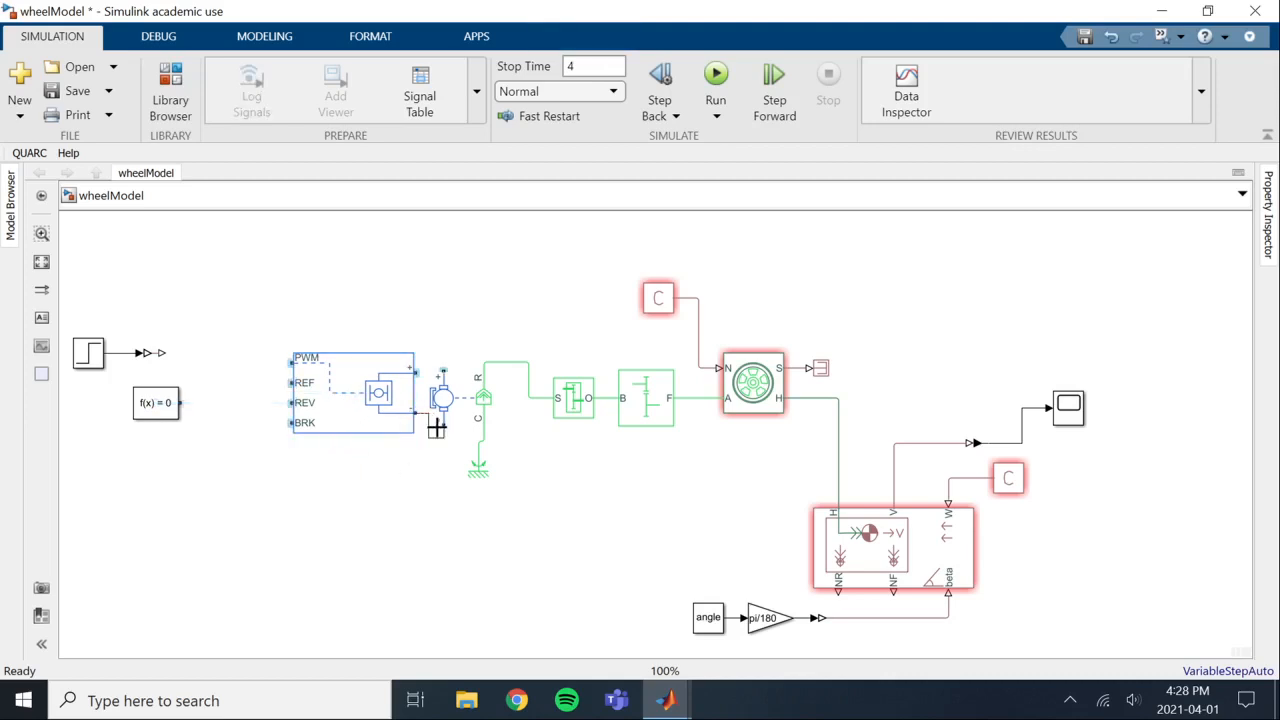
# - Wire the H-Bridge's + and - outputs to the DC Motor's matching terminals and shift the bridge slightly away from the motor
pyautogui.moveTo(436, 427); pyautogui.dragTo(440, 422)
pyautogui.moveTo(422, 373); pyautogui.dragTo(418, 373)
pyautogui.click(346, 405)
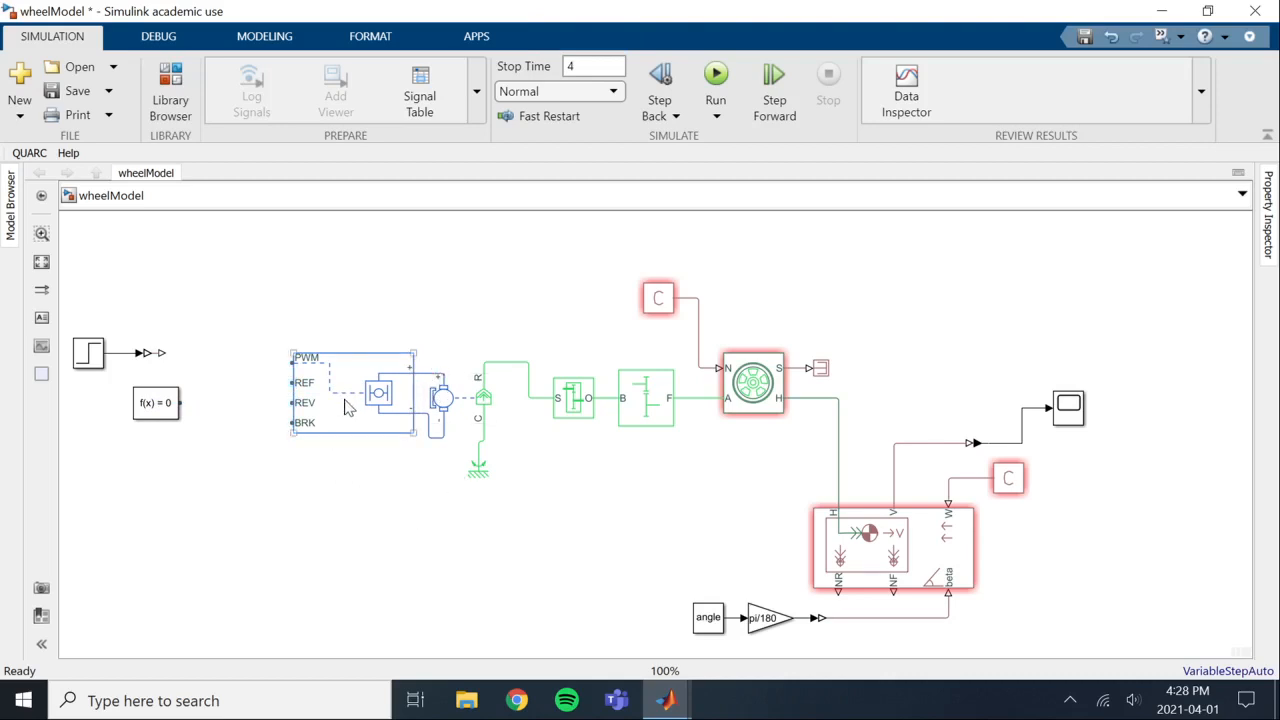
pyautogui.moveTo(346, 405); pyautogui.dragTo(337, 405)
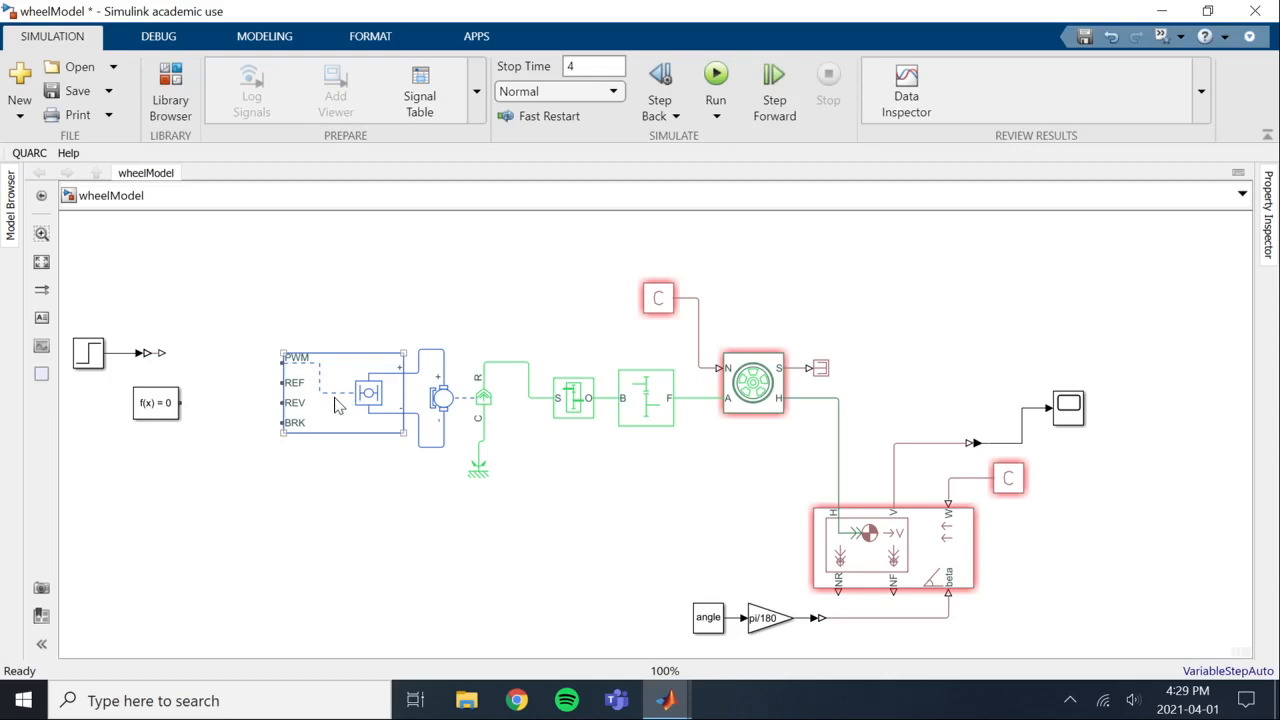
# - Add an Electrical Reference below the H-Bridge and connect it to the bridge's negative output line
pyautogui.click(283, 465)
pyautogui.doubleClick(261, 502)
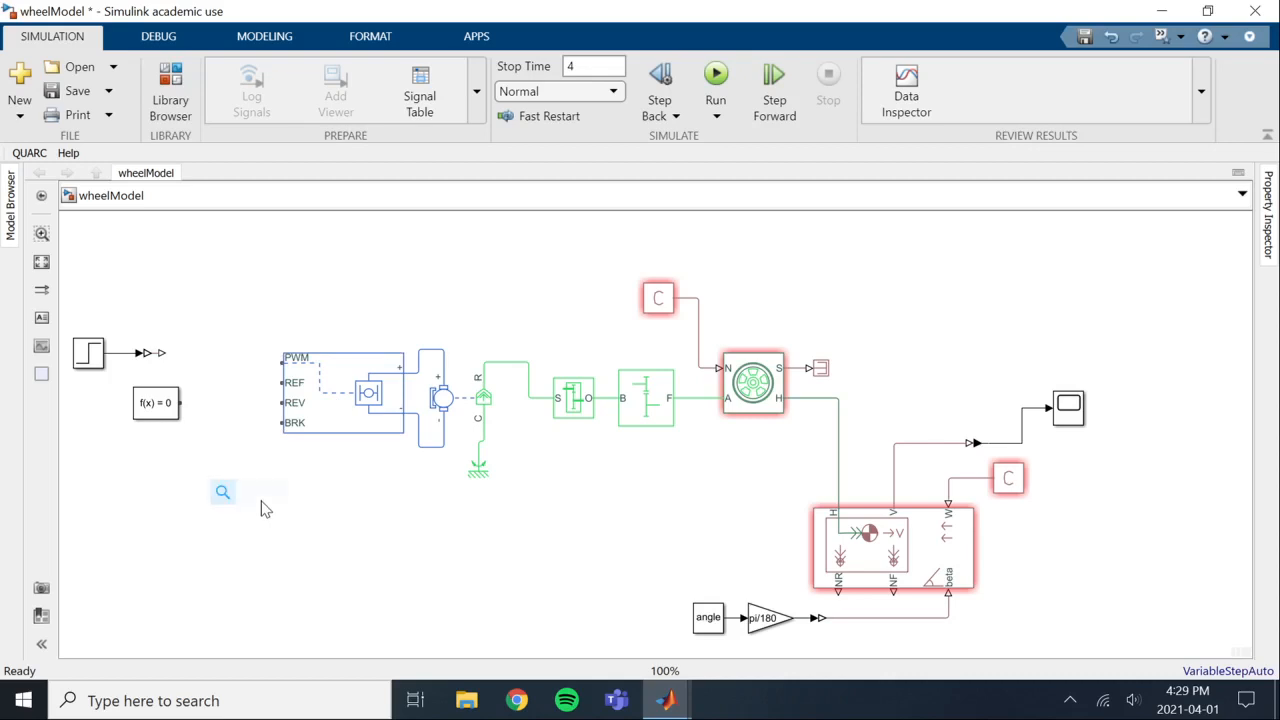
pyautogui.write('electr')
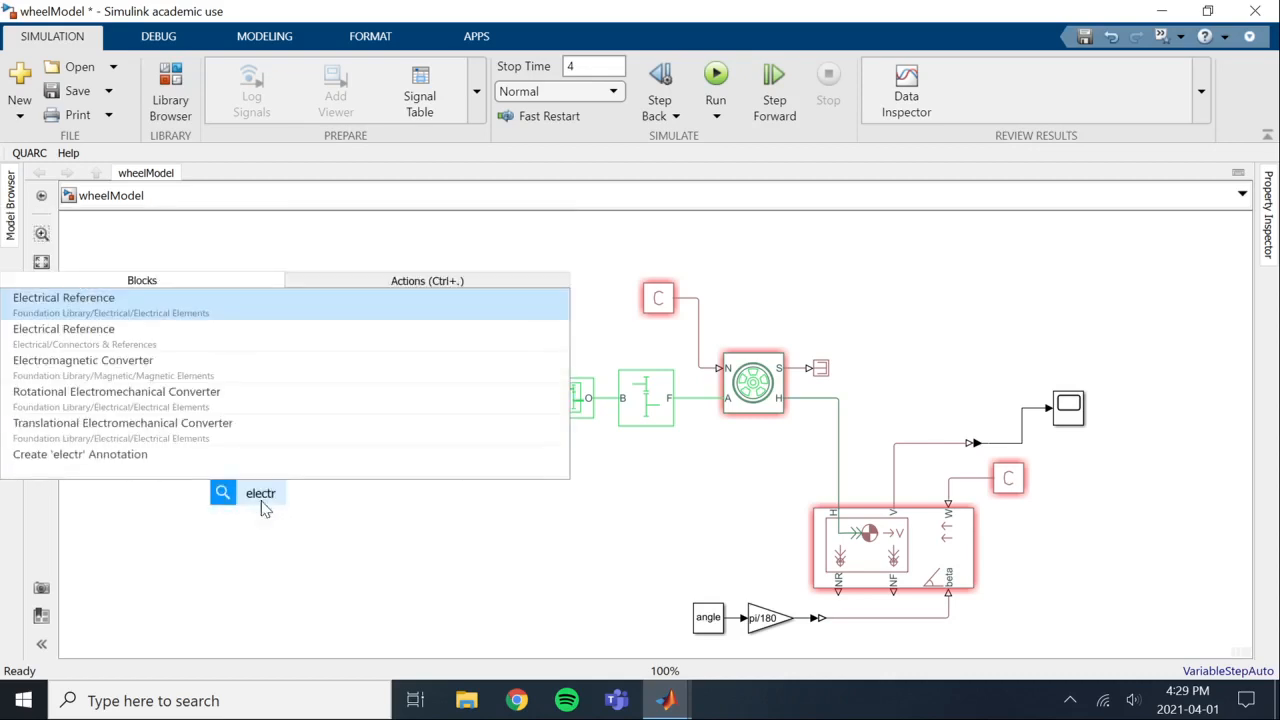
pyautogui.press('Return')
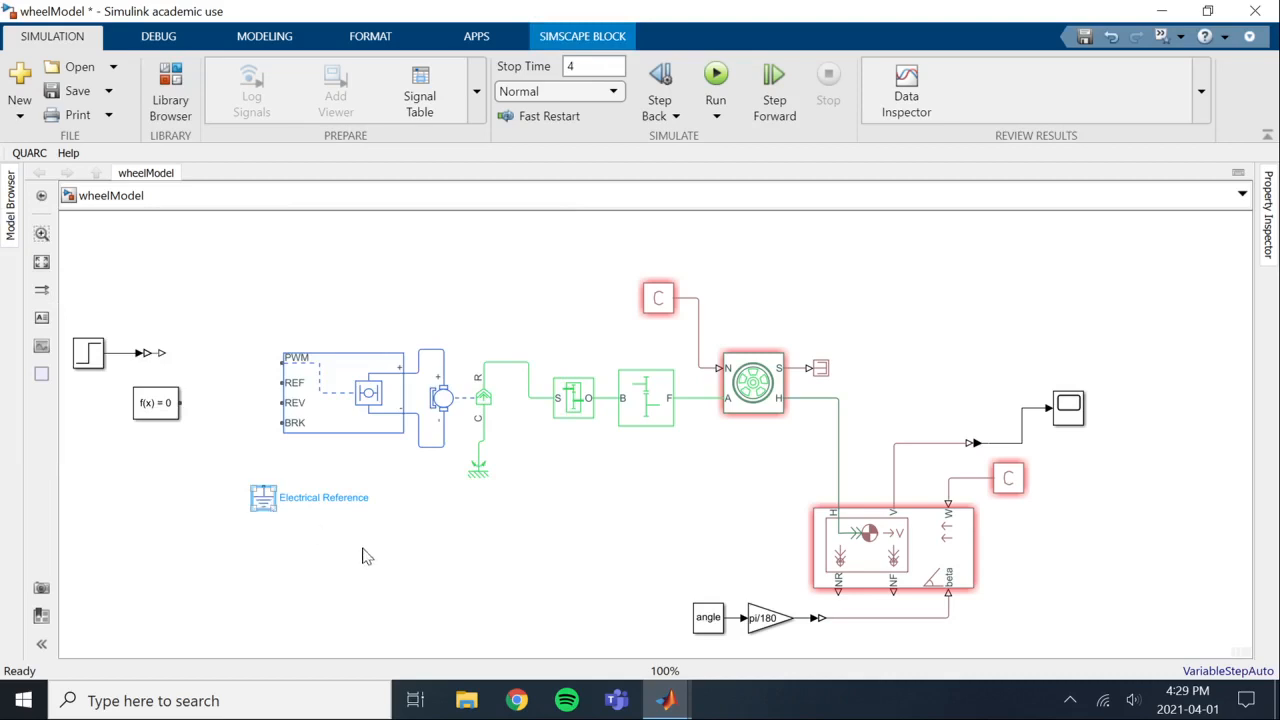
pyautogui.click(365, 535)
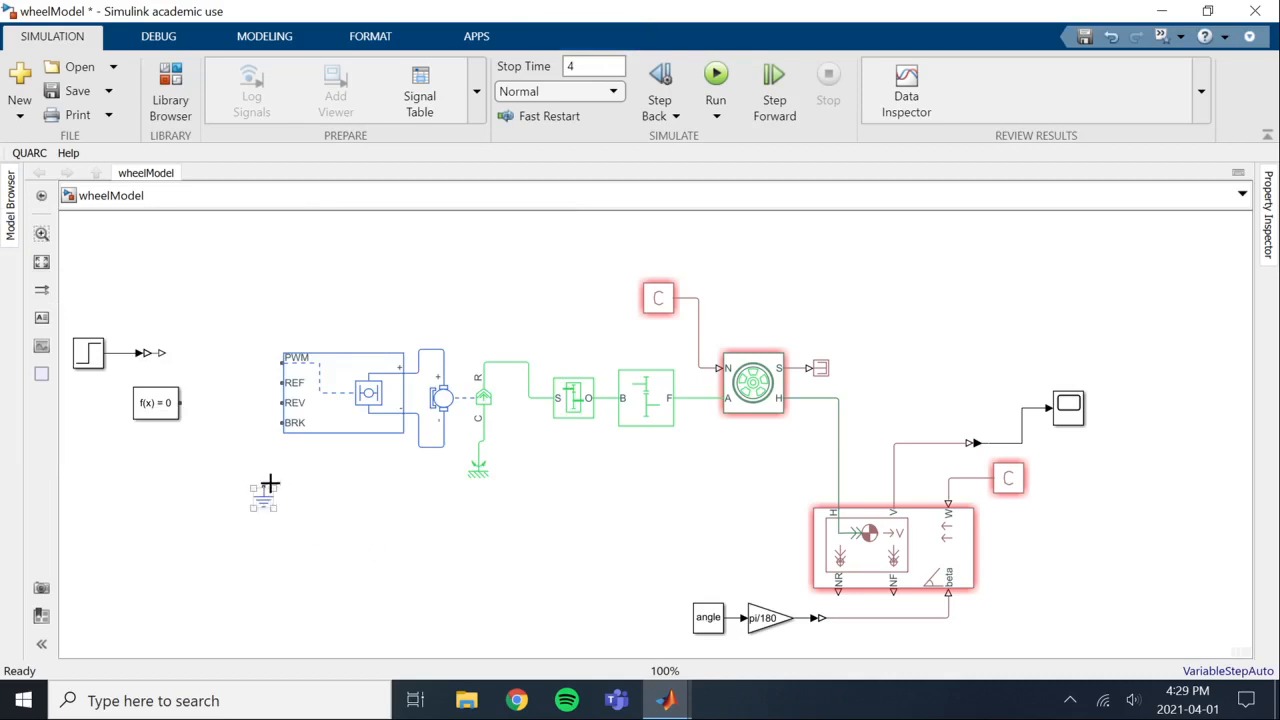
pyautogui.moveTo(265, 487)
pyautogui.mouseDown()
pyautogui.moveTo(429, 451)
pyautogui.moveTo(418, 447)
pyautogui.mouseUp()
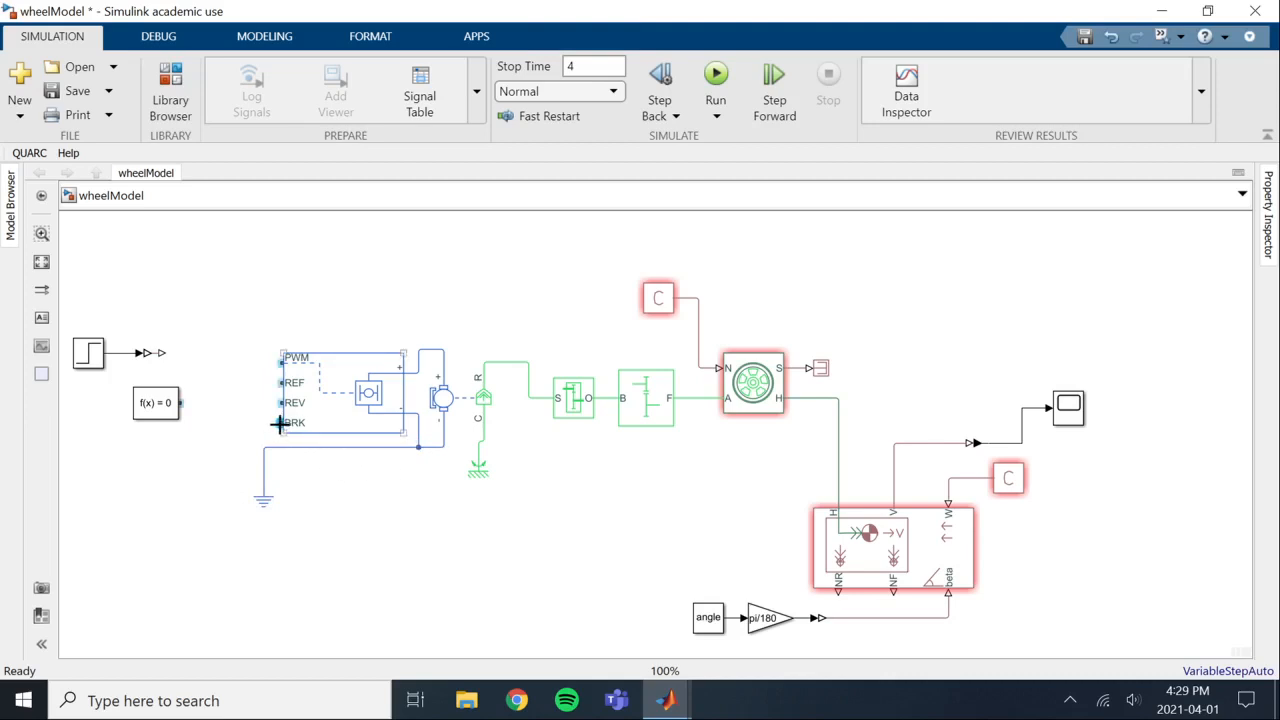
# - Ground the H-Bridge's BRK and REV ports by connecting both to the electrical reference line
pyautogui.moveTo(278, 423); pyautogui.dragTo(273, 447)
pyautogui.moveTo(280, 403); pyautogui.dragTo(273, 430)
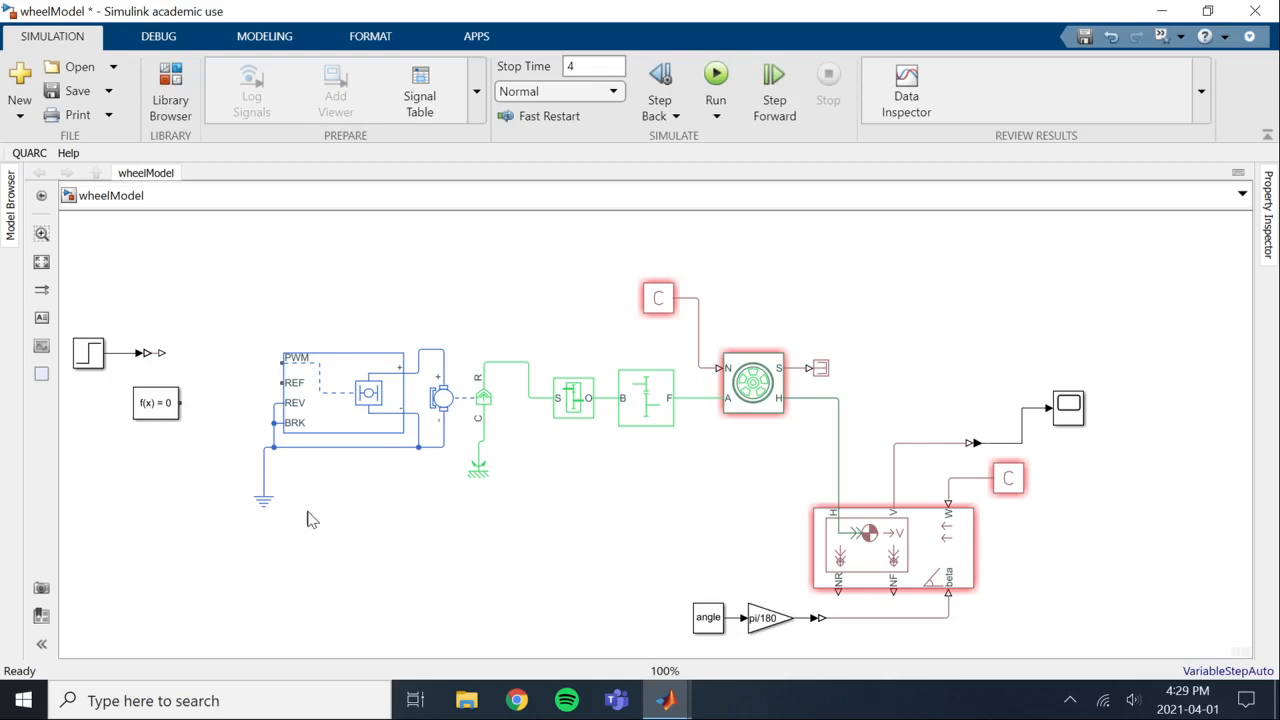
pyautogui.click(287, 428)
pyautogui.click(312, 493)
# - Move the solver configuration block below the H-Bridge's input side and connect it to the electrical reference line
pyautogui.moveTo(174, 415); pyautogui.dragTo(168, 455)
pyautogui.click(347, 516)
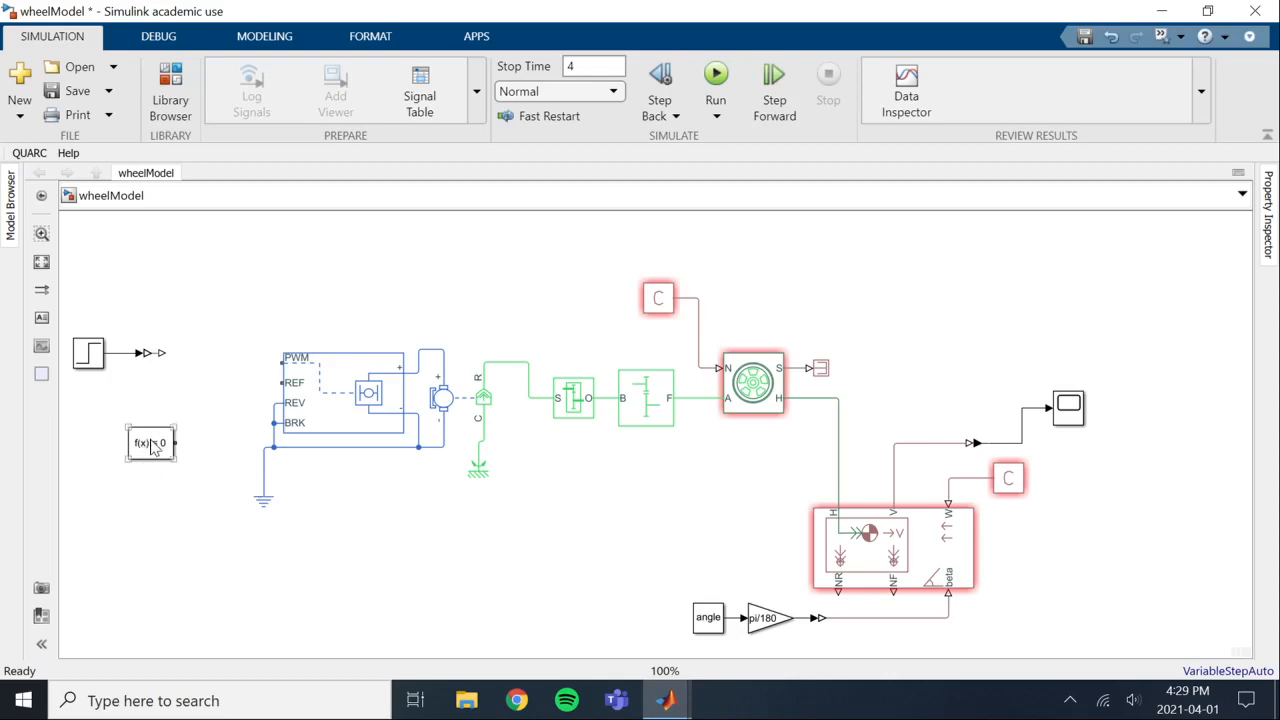
pyautogui.moveTo(153, 449); pyautogui.dragTo(264, 467)
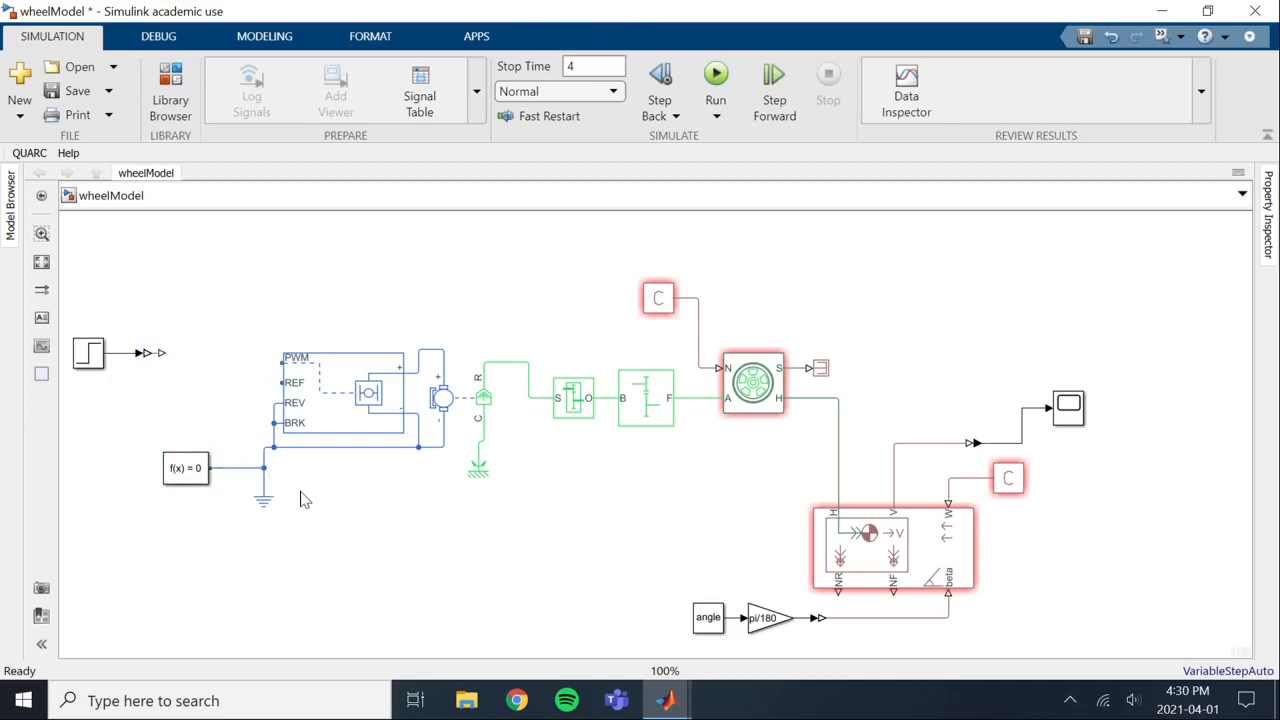
# - Set the H-Bridge's simulation mode to Averaged
pyautogui.click(333, 412)
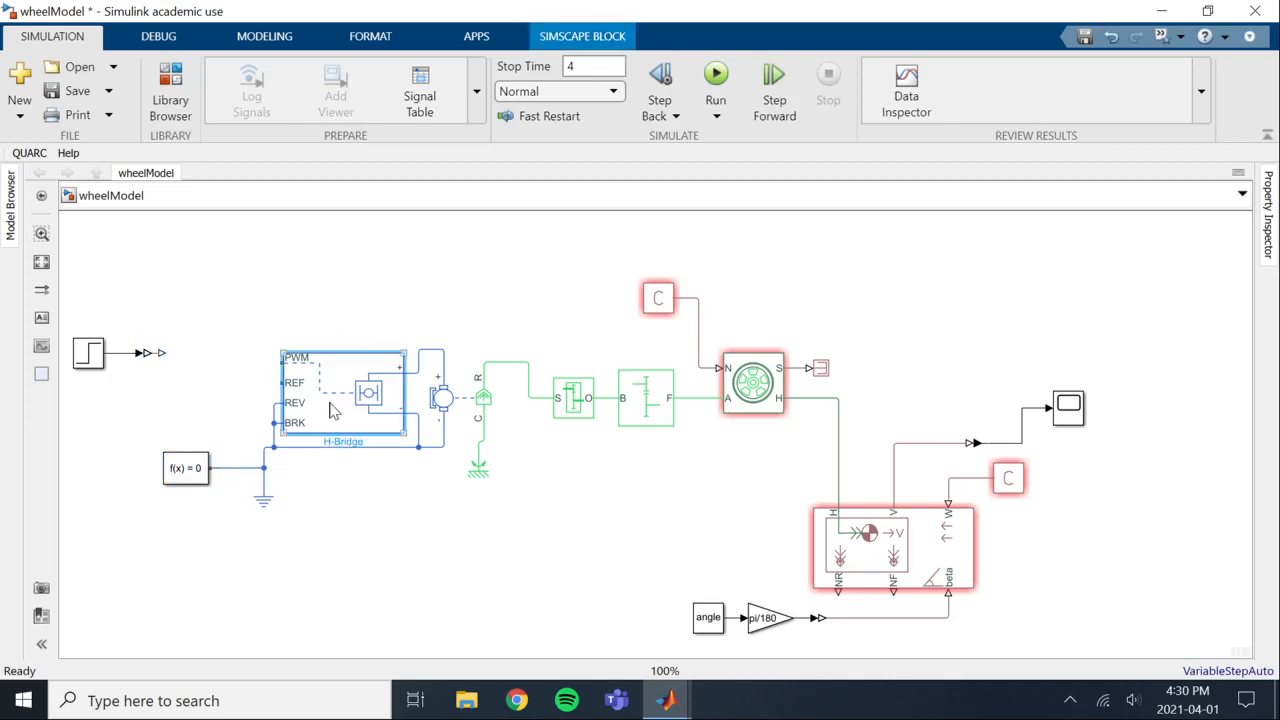
pyautogui.doubleClick(333, 412)
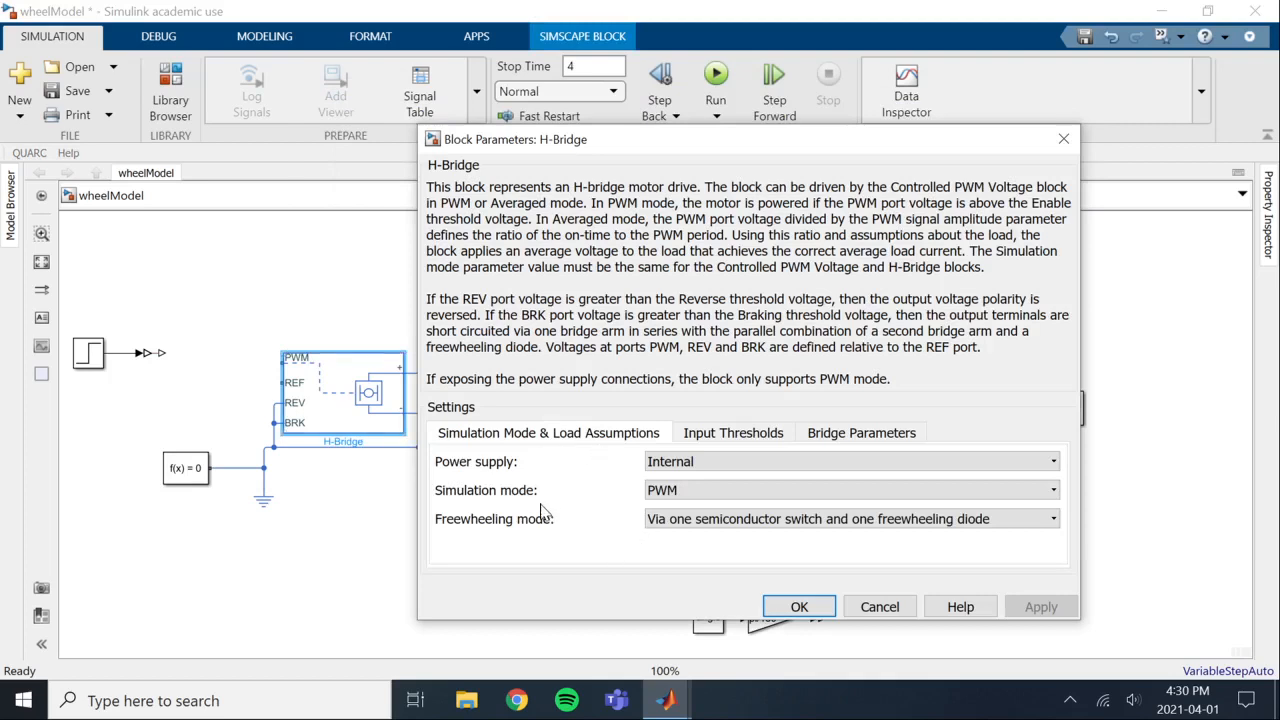
pyautogui.click(650, 492)
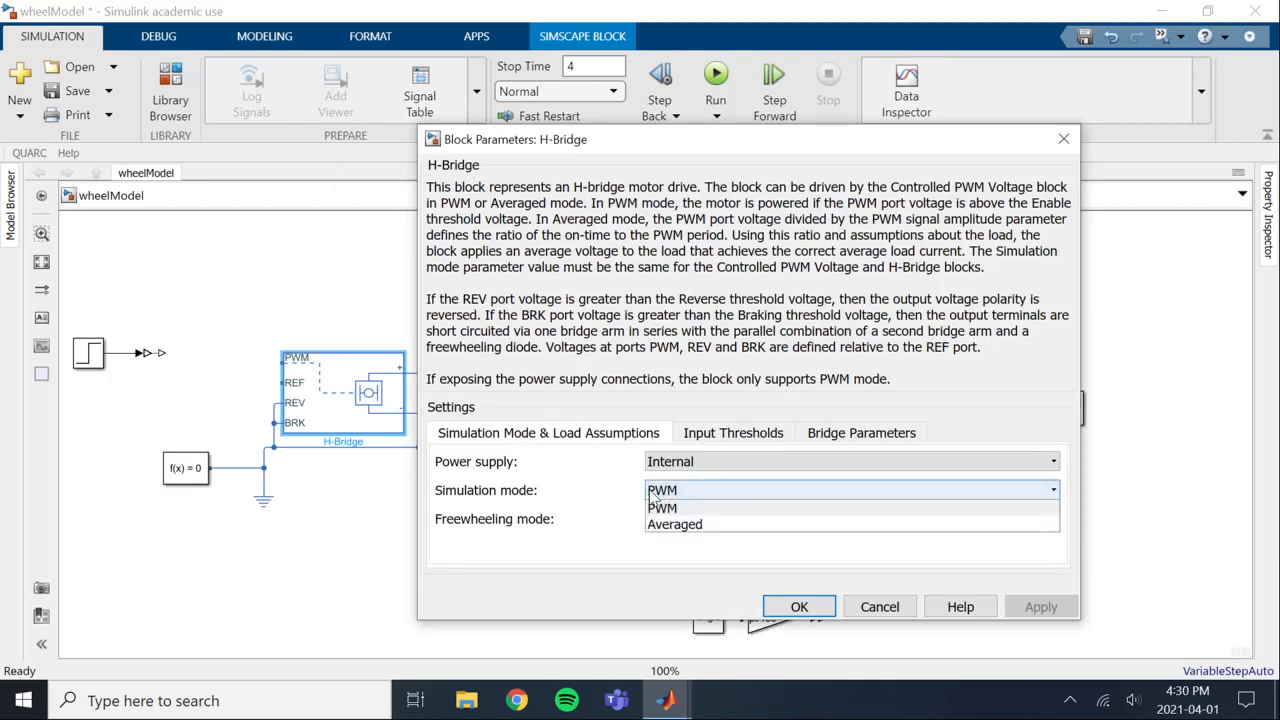
pyautogui.click(655, 507)
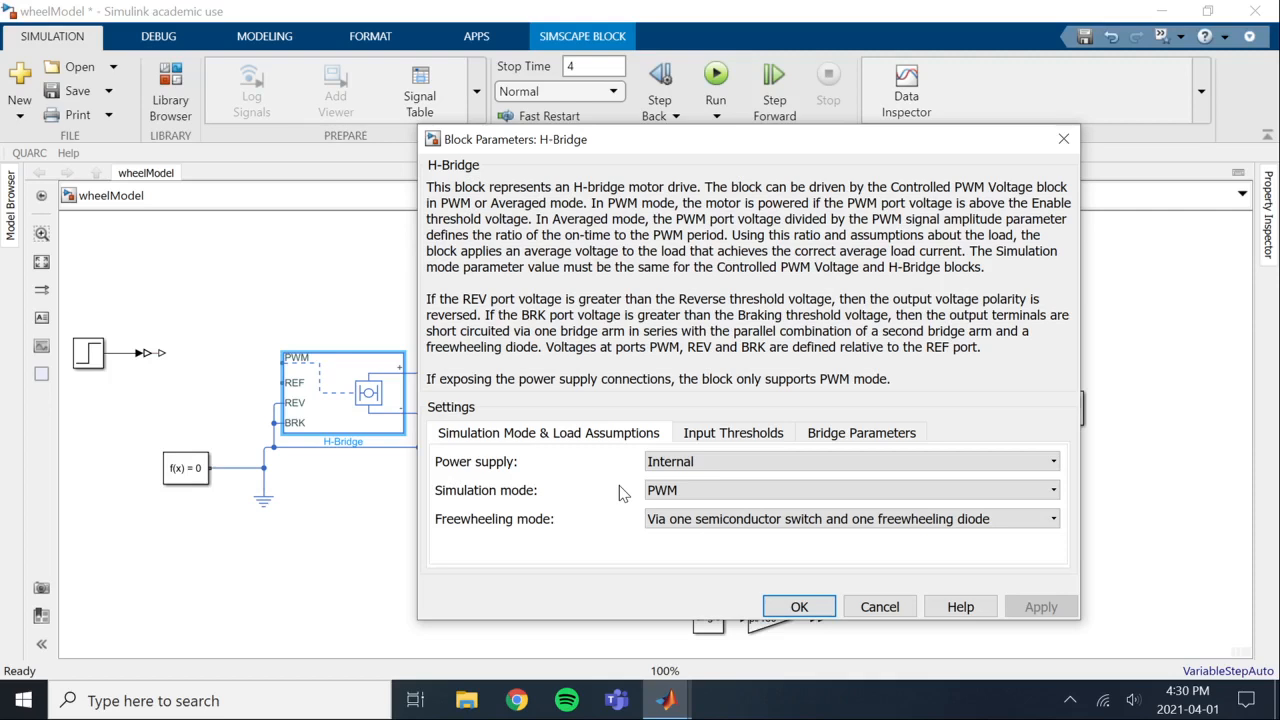
pyautogui.click(688, 494)
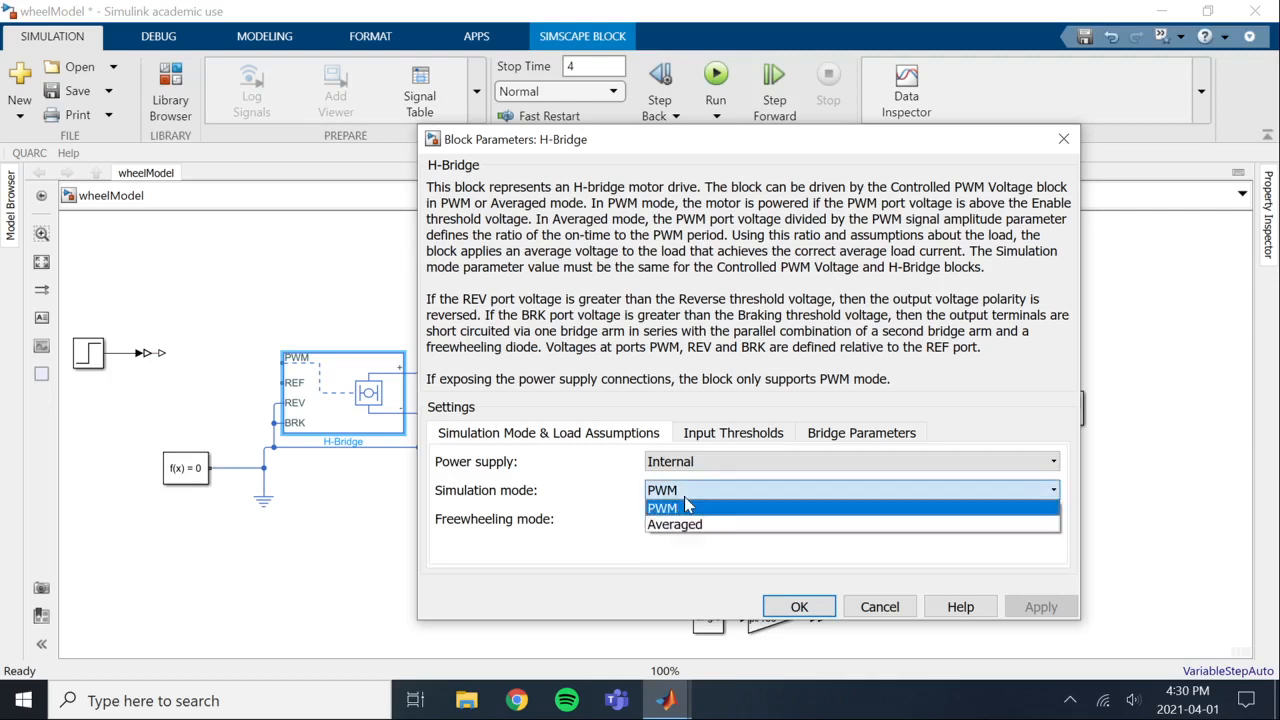
pyautogui.click(682, 524)
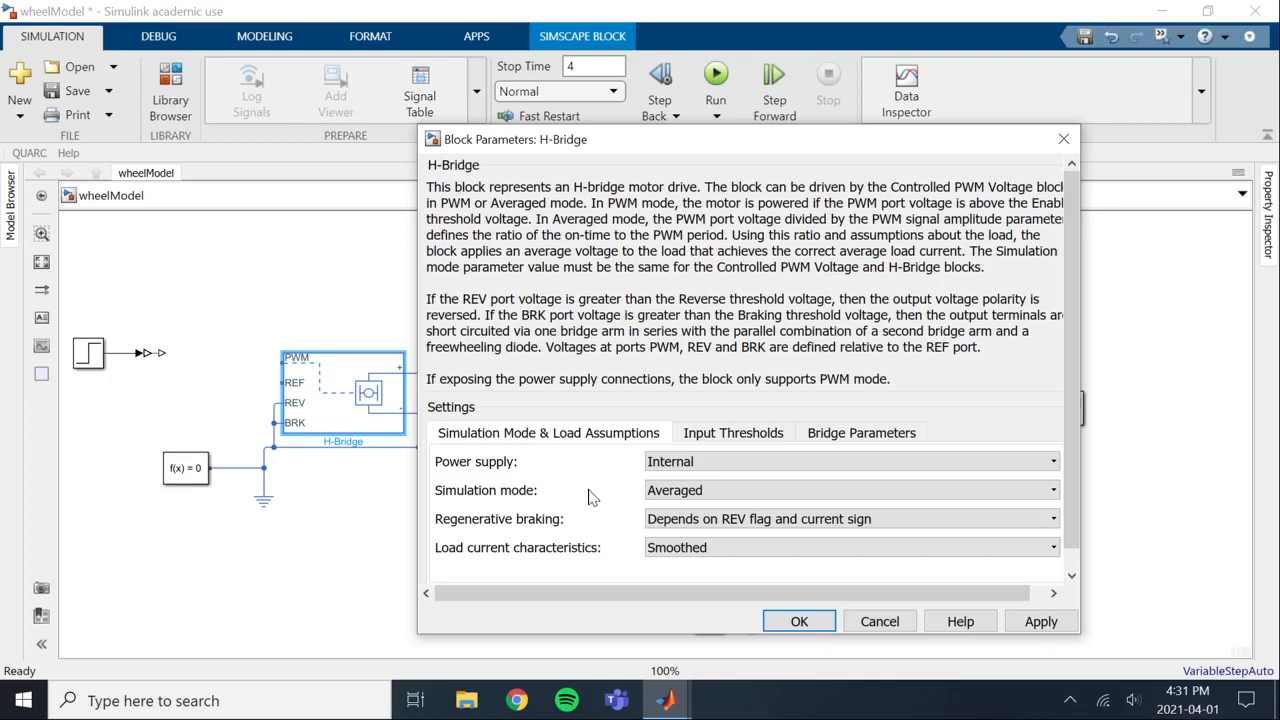
# - In the H-Bridge's input thresholds, set the enable threshold voltage to pwmVolt/2 and the PWM signal amplitude to pwmVolt
pyautogui.click(760, 436)
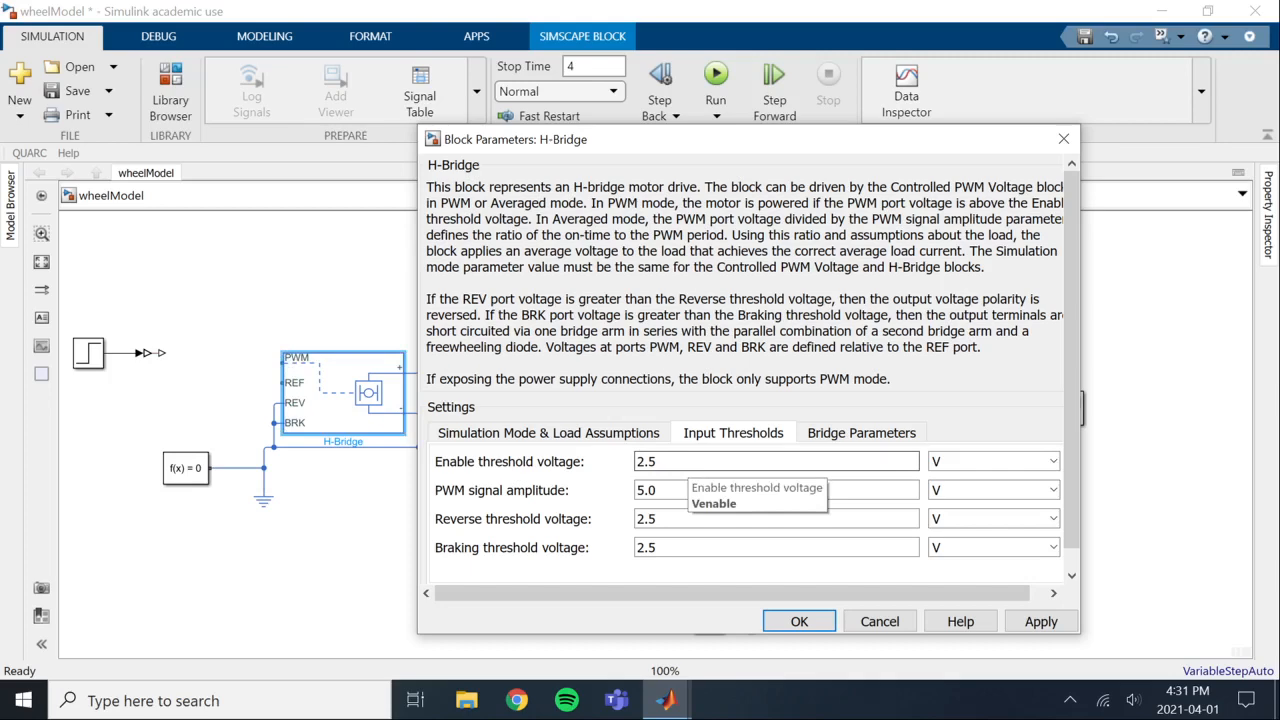
pyautogui.moveTo(595, 148); pyautogui.dragTo(558, 160)
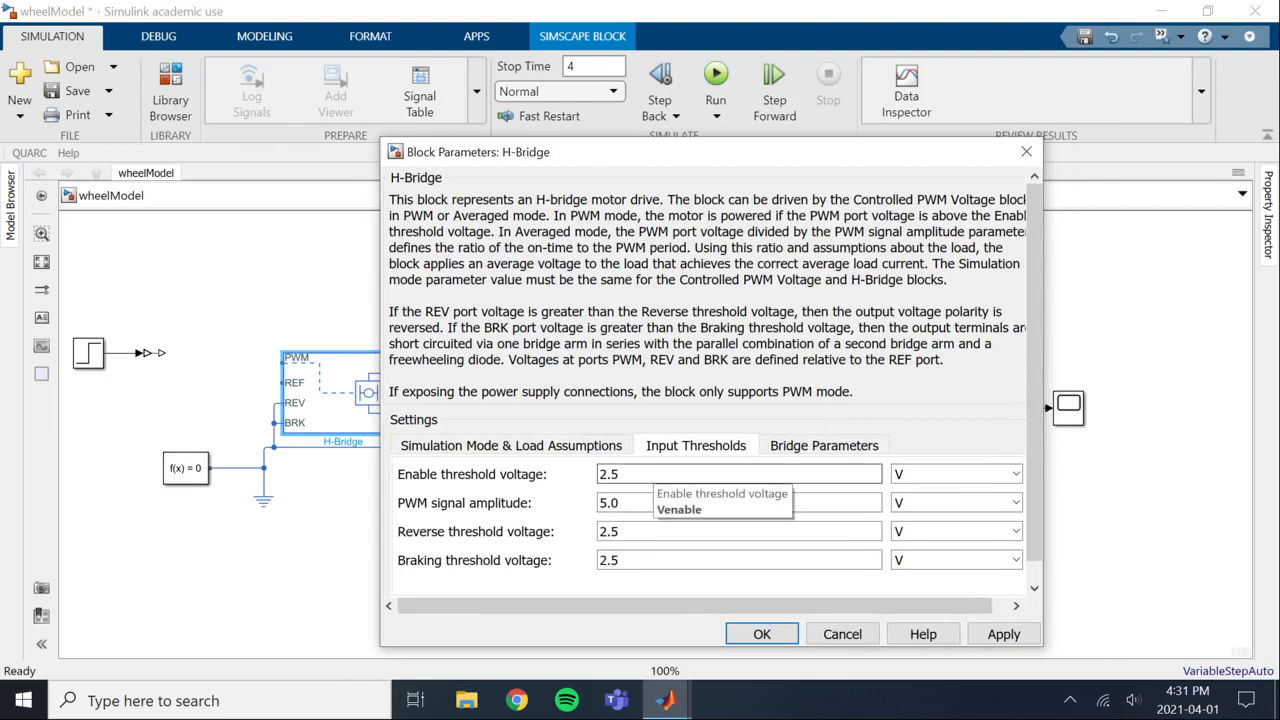
pyautogui.doubleClick(650, 473)
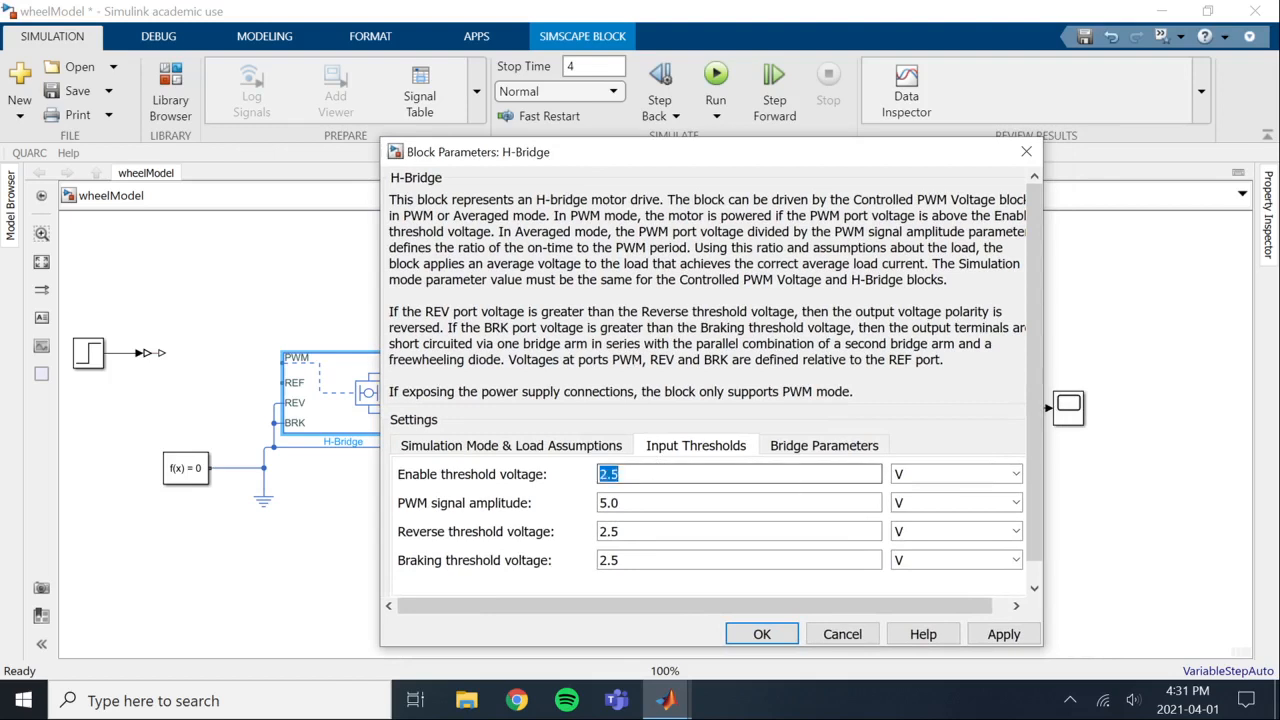
pyautogui.write('pwm')
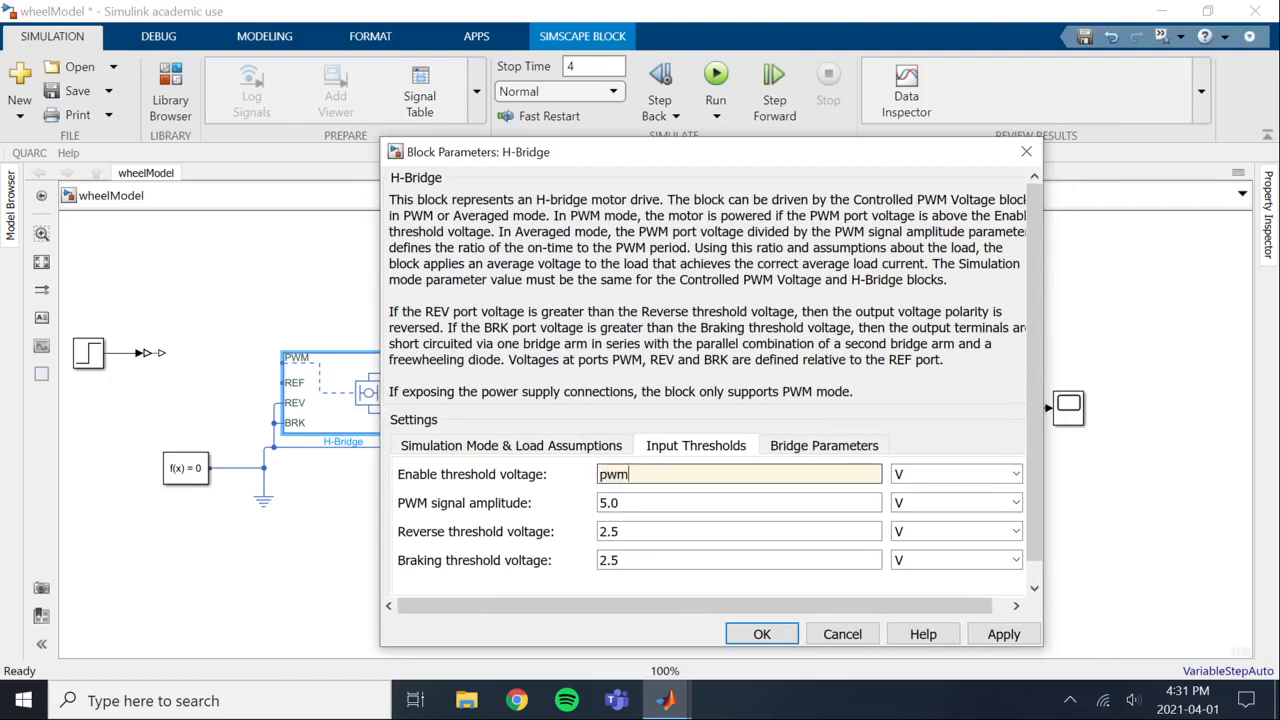
pyautogui.write('Volt/2')
pyautogui.press('Tab')
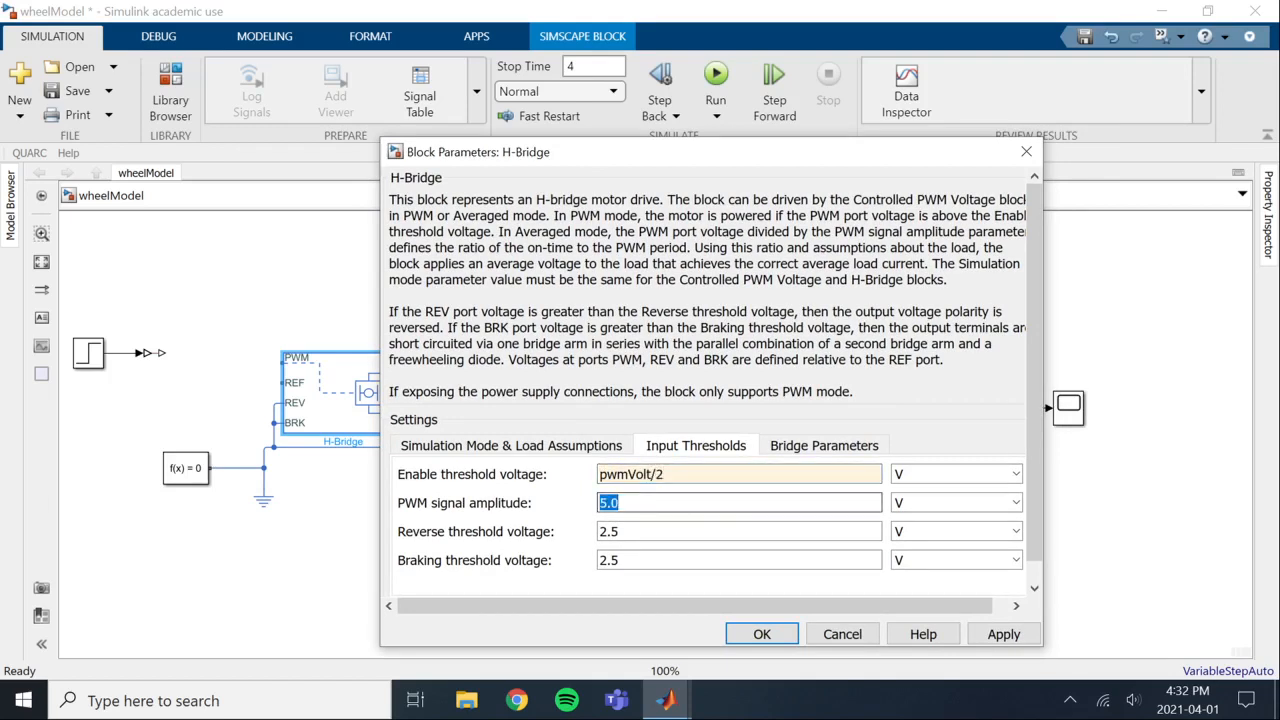
pyautogui.write('pwmVolt')
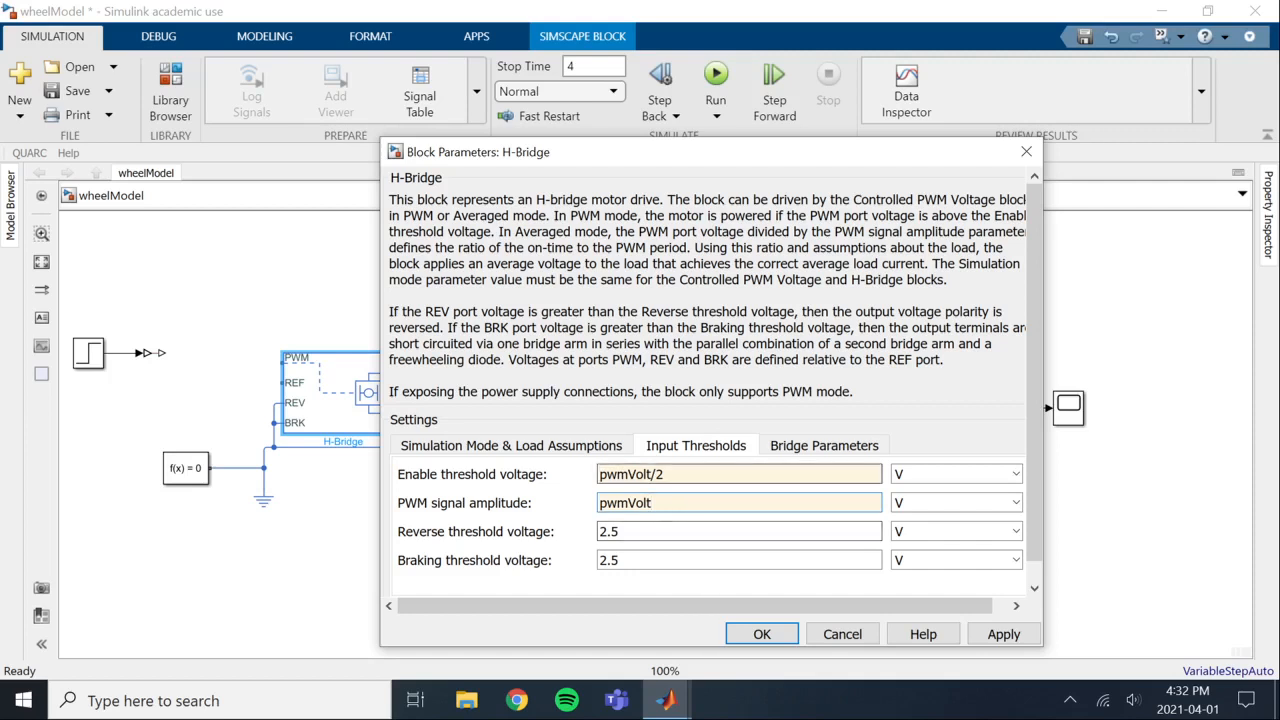
# - Copy the enable threshold expression pwmVolt/2 into the H-Bridge's reverse and braking threshold voltages
pyautogui.moveTo(600, 475); pyautogui.dragTo(617, 475)
pyautogui.hotkey('ctrl', 'a')
pyautogui.hotkey('ctrl', 'c')
pyautogui.doubleClick(663, 528)
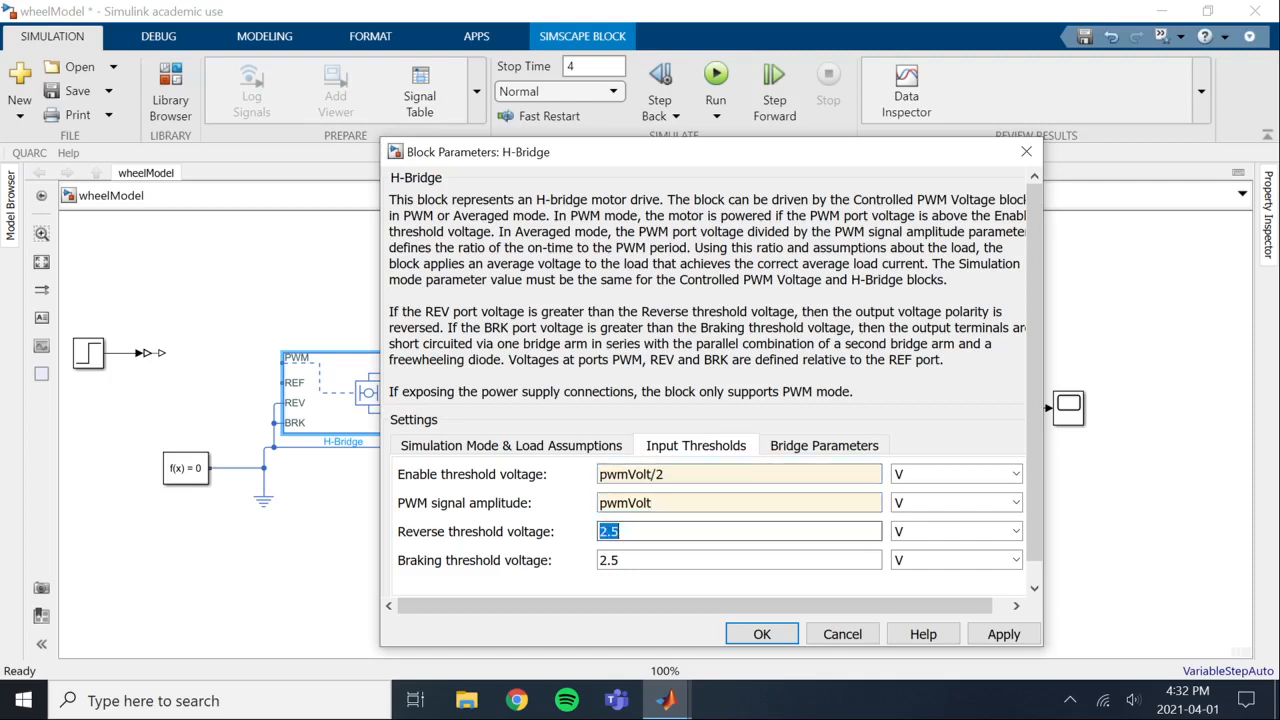
pyautogui.hotkey('ctrl', 'v')
pyautogui.doubleClick(608, 560)
pyautogui.hotkey('ctrl', 'v')
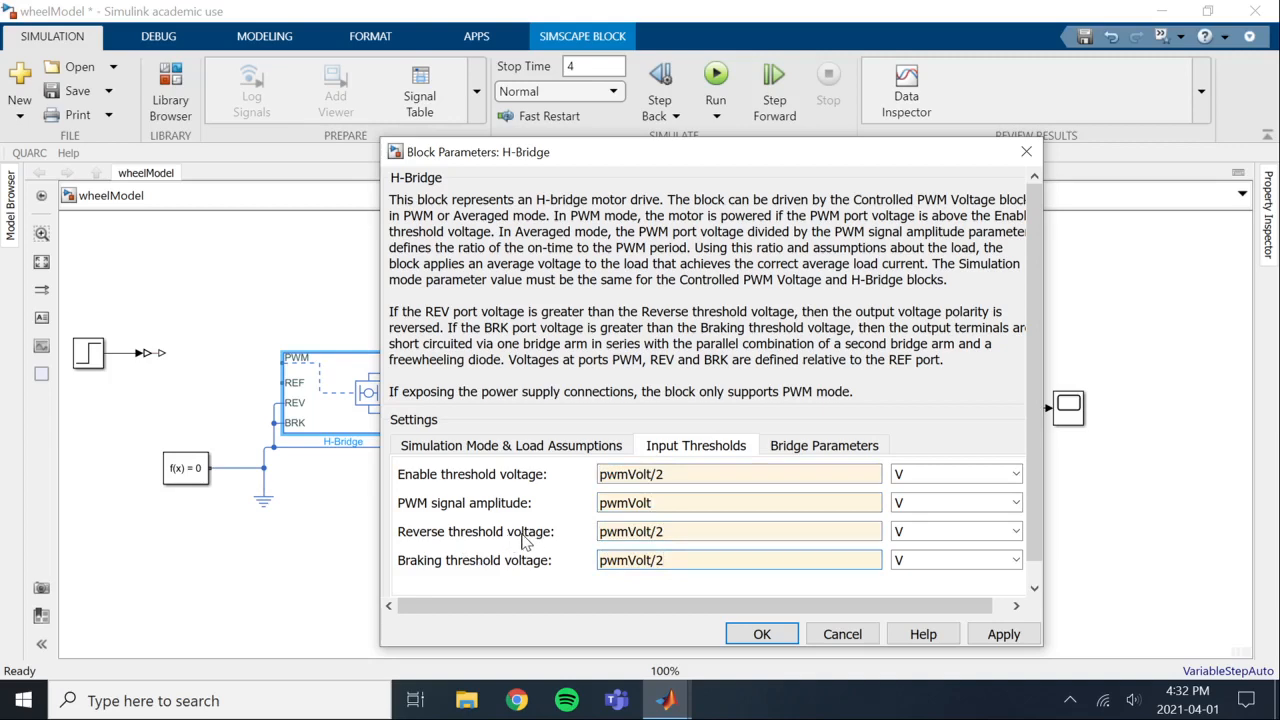
# - Switch to the MATLAB editor and add the variable pwmVolt = 5; below rotorInertia in editvars.m
pyautogui.moveTo(665, 700)
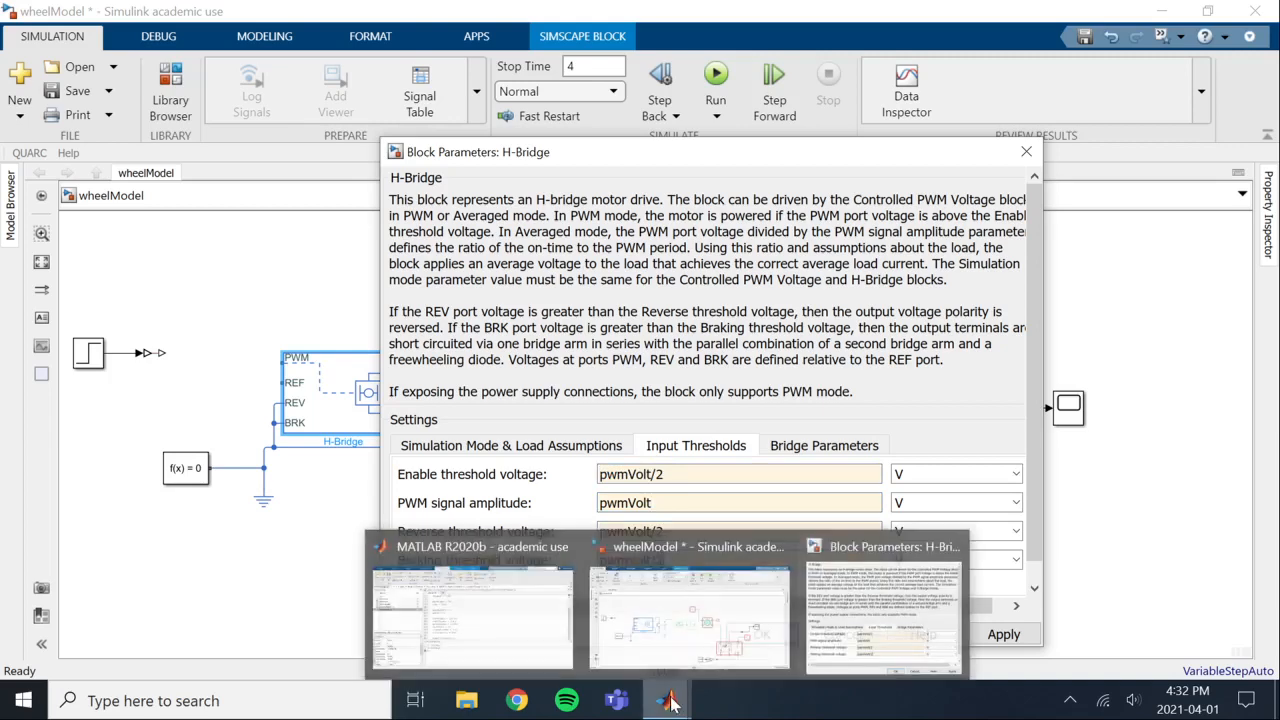
pyautogui.click(510, 648)
pyautogui.click(535, 447)
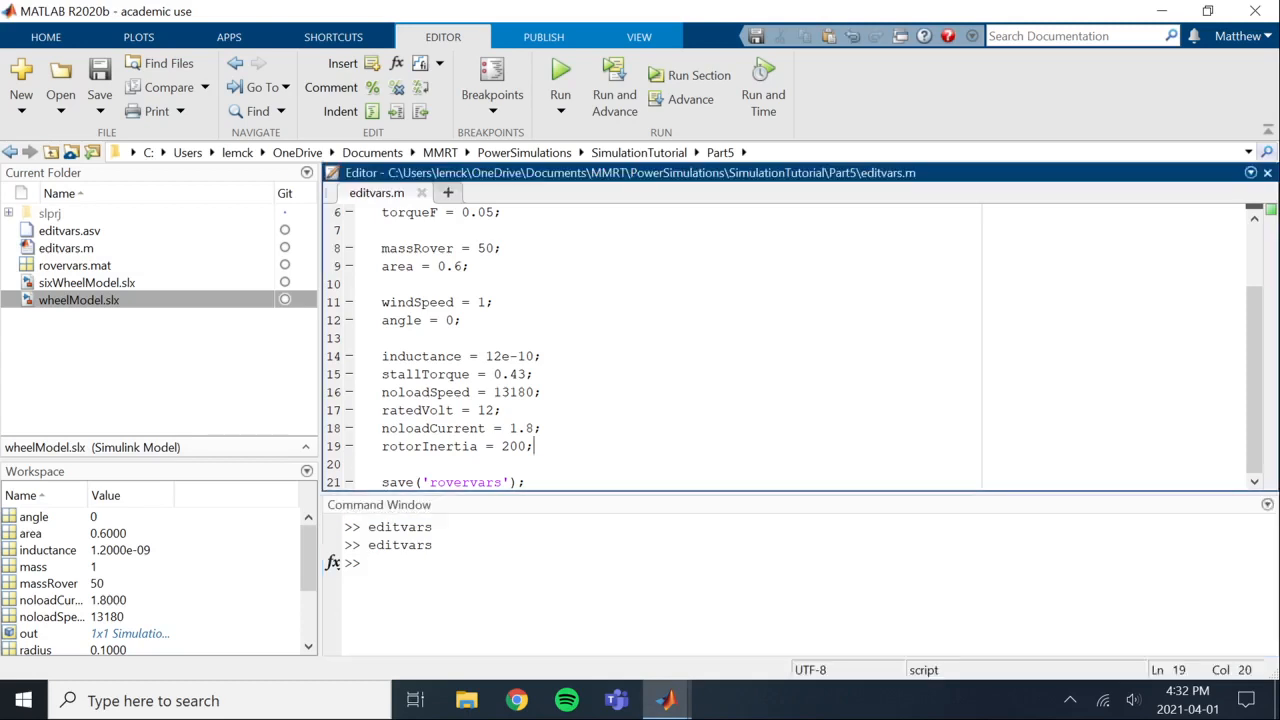
pyautogui.press('Return')
pyautogui.press('Return')
pyautogui.write('pwmV')
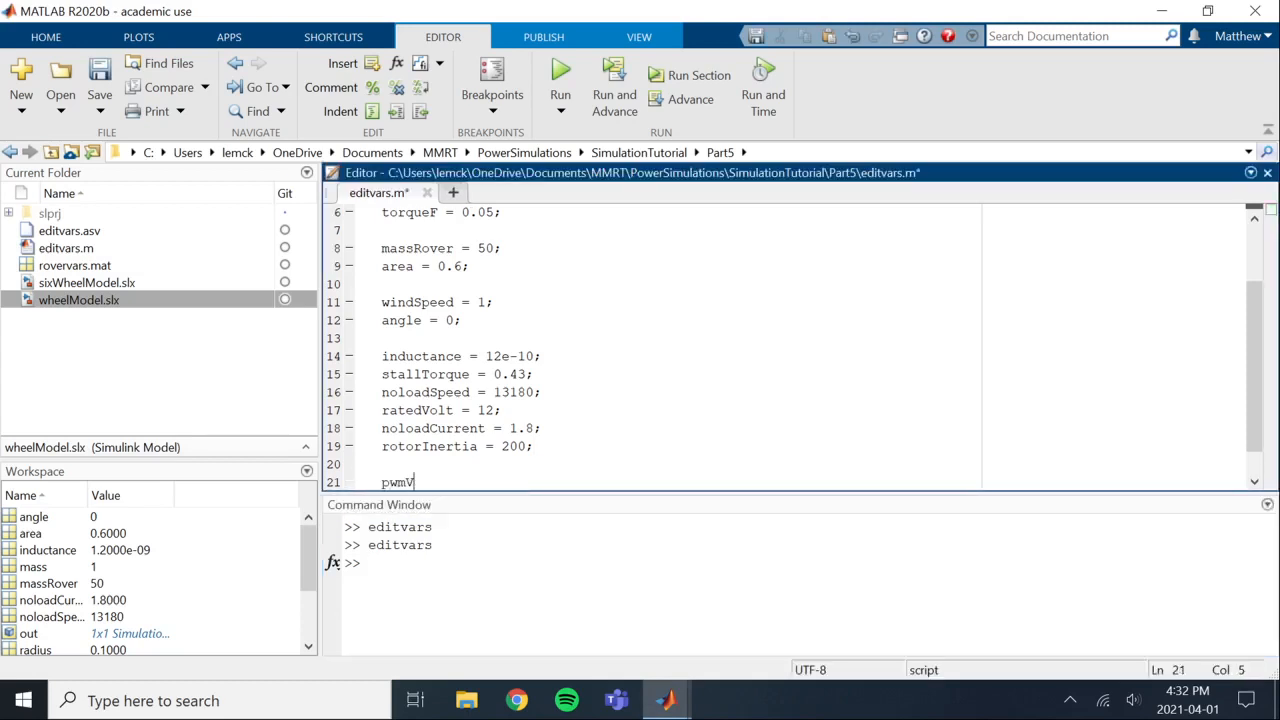
pyautogui.write('olt = 5;')
pyautogui.scroll(-1, 650, 345)
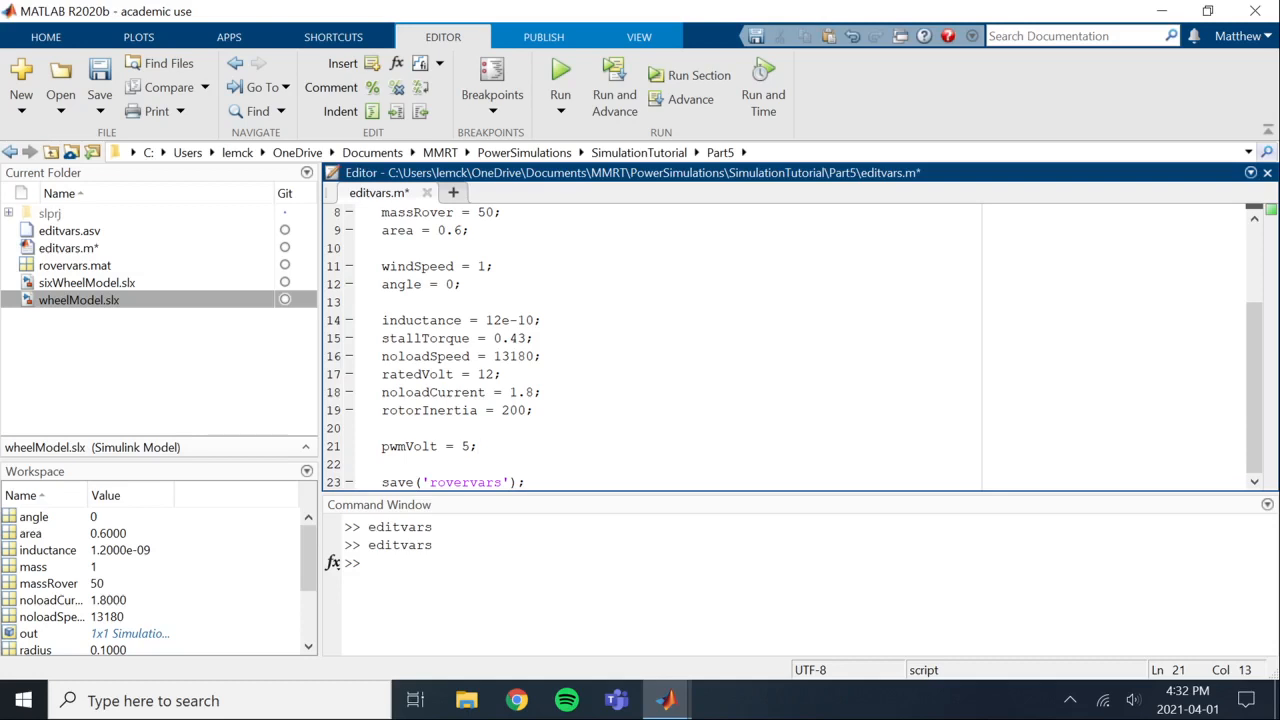
# - Save editvars.m and rerun editvars to load the new variable into the workspace
pyautogui.click(534, 410)
pyautogui.click(534, 338)
pyautogui.click(480, 447)
pyautogui.hotkey('ctrl', 's')
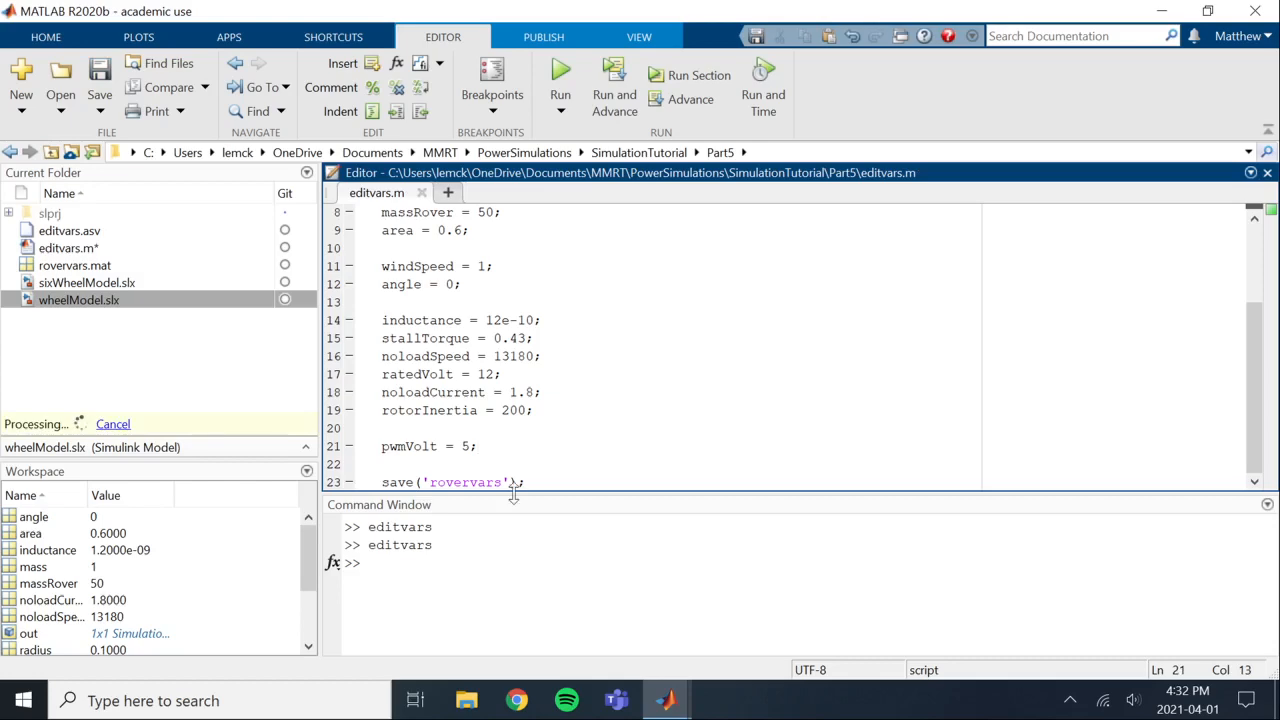
pyautogui.click(512, 566)
pyautogui.press('Up')
pyautogui.press('Return')
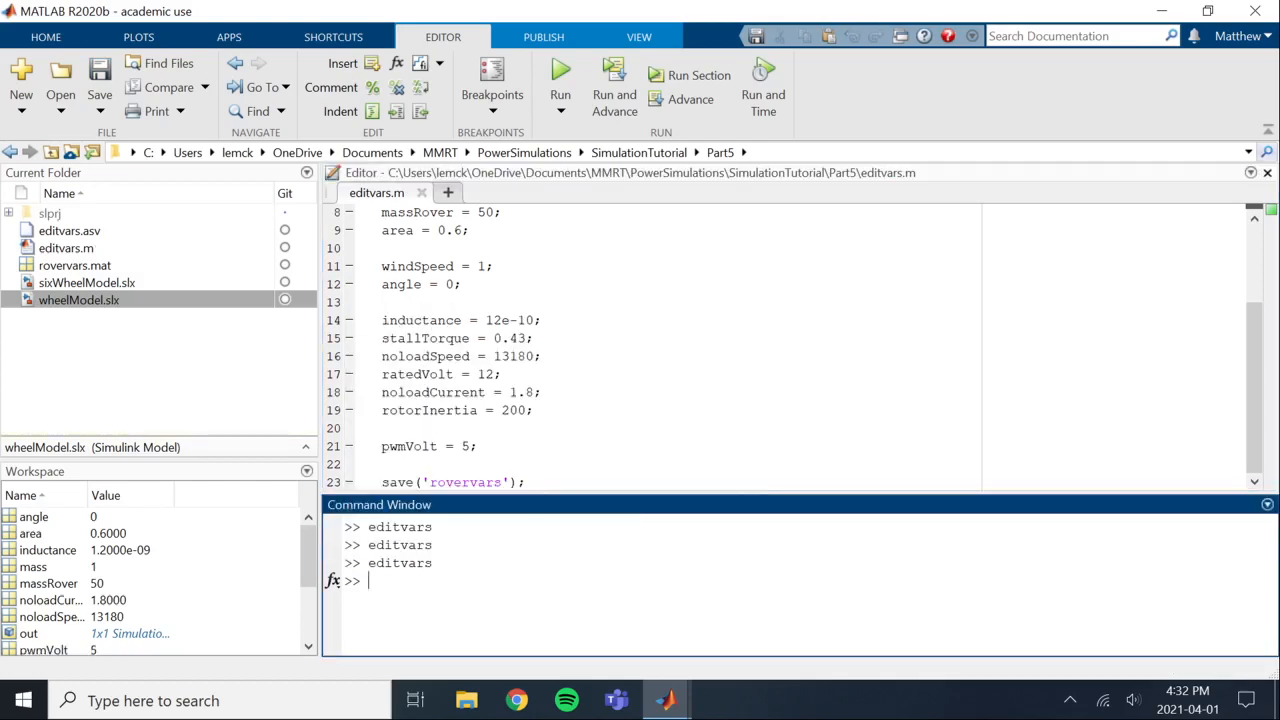
# - Return to the H-Bridge block parameters and set the bridge's output voltage amplitude to rateVolt
pyautogui.moveTo(666, 700)
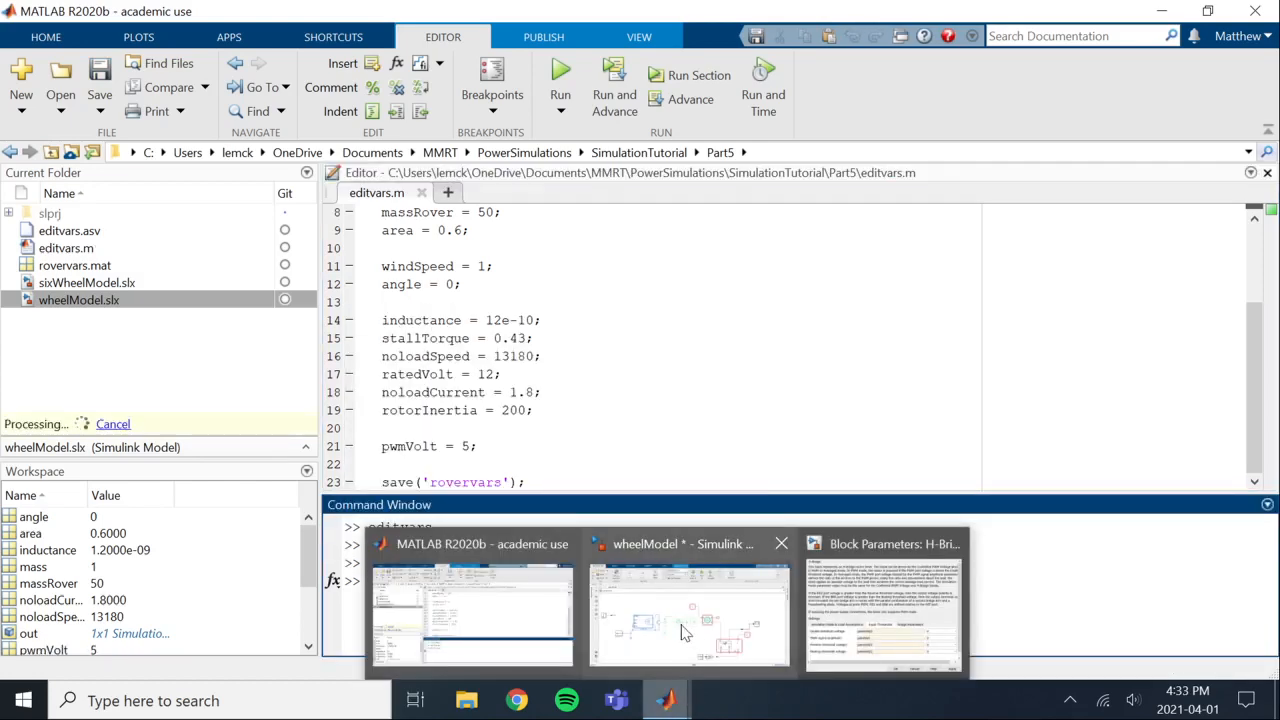
pyautogui.click(822, 633)
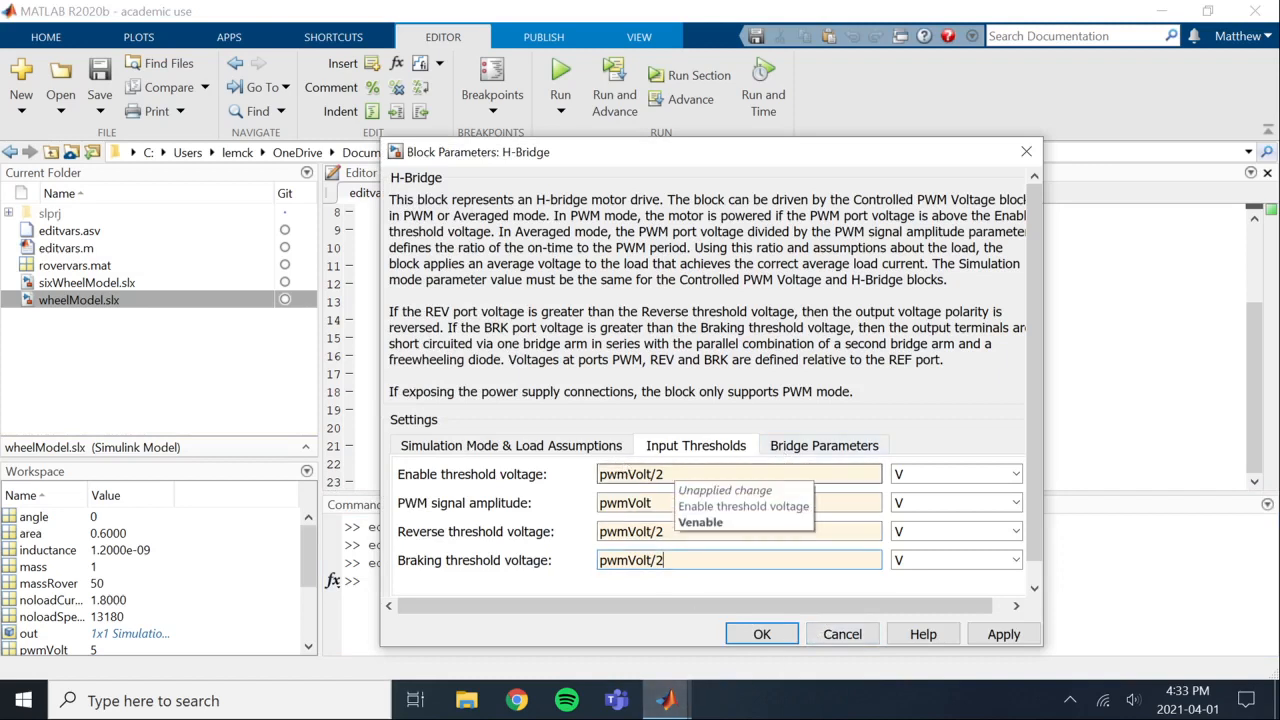
pyautogui.click(786, 447)
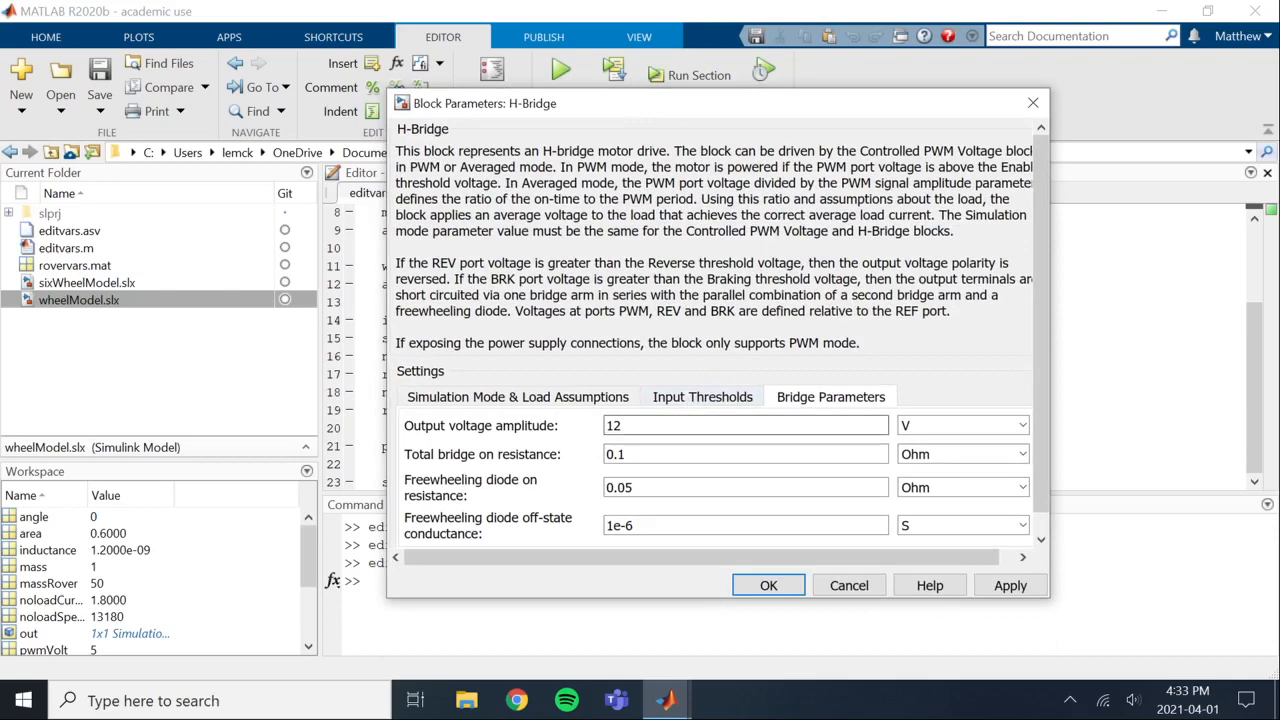
pyautogui.doubleClick(613, 426)
pyautogui.moveTo(588, 119); pyautogui.dragTo(800, 143)
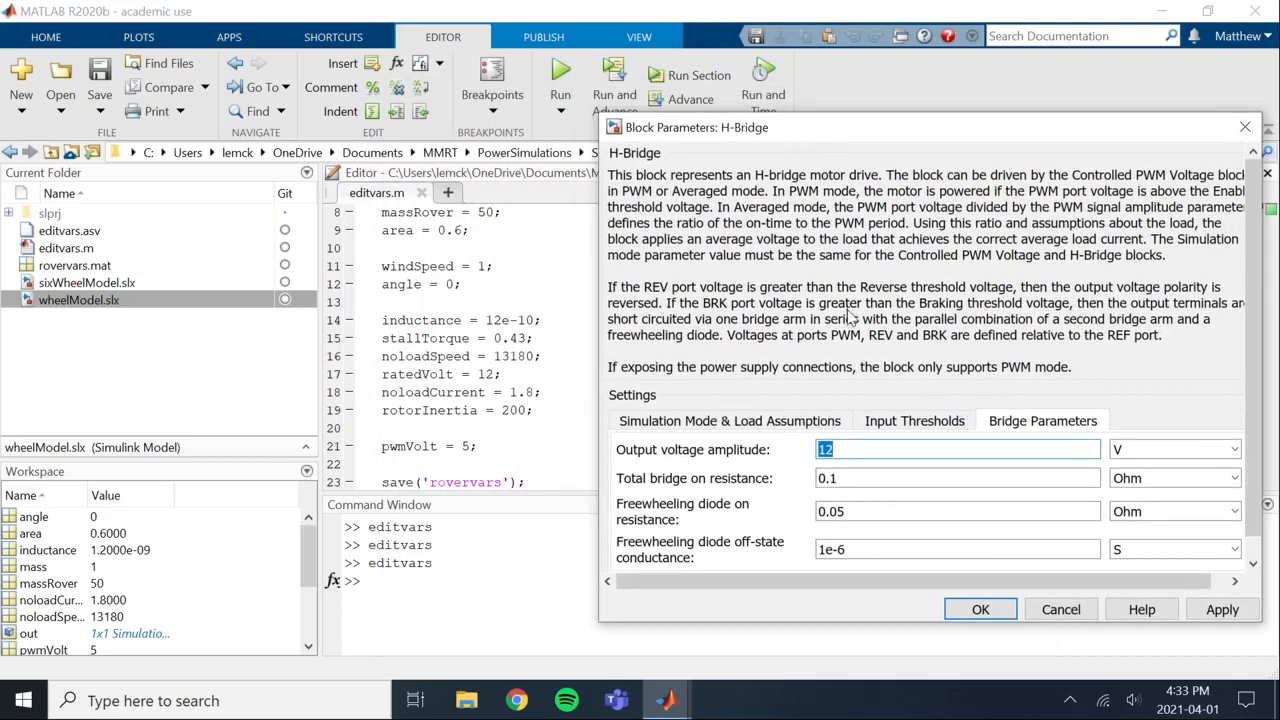
pyautogui.write('rateVolt')
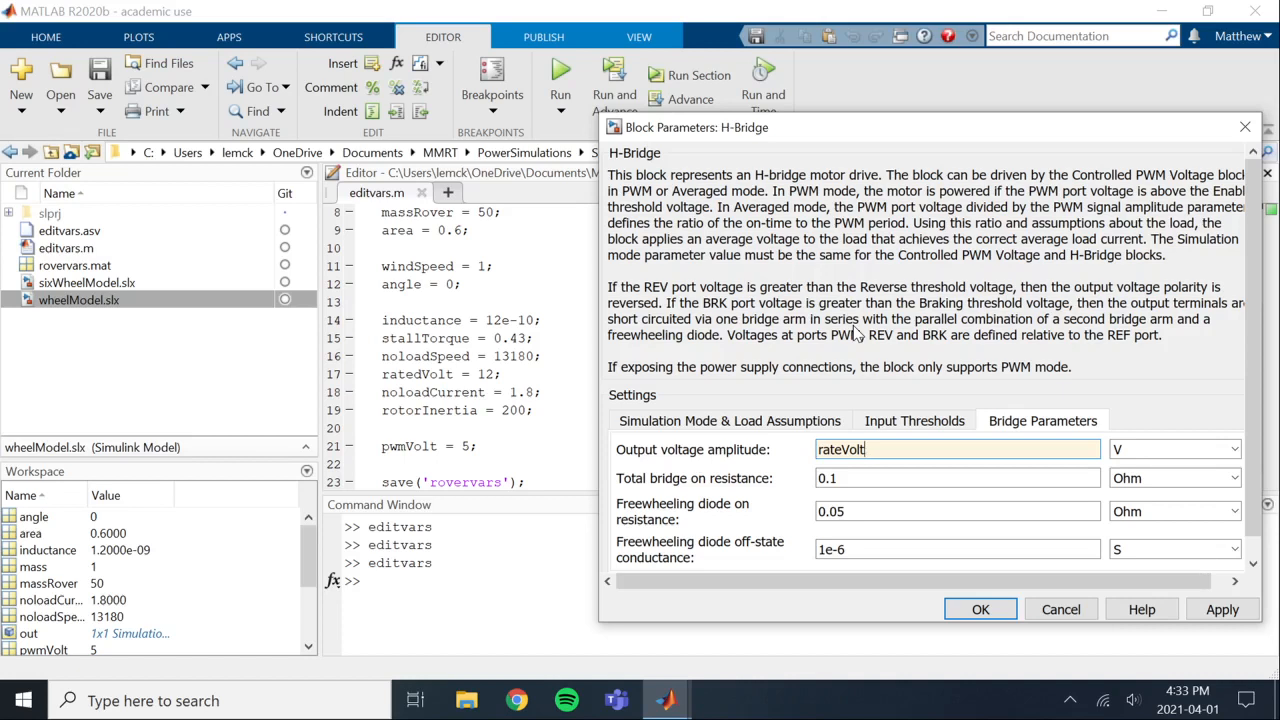
# - Set the H-Bridge's total bridge on resistance to 1e-6 Ohm and accept the block parameters
pyautogui.doubleClick(828, 478)
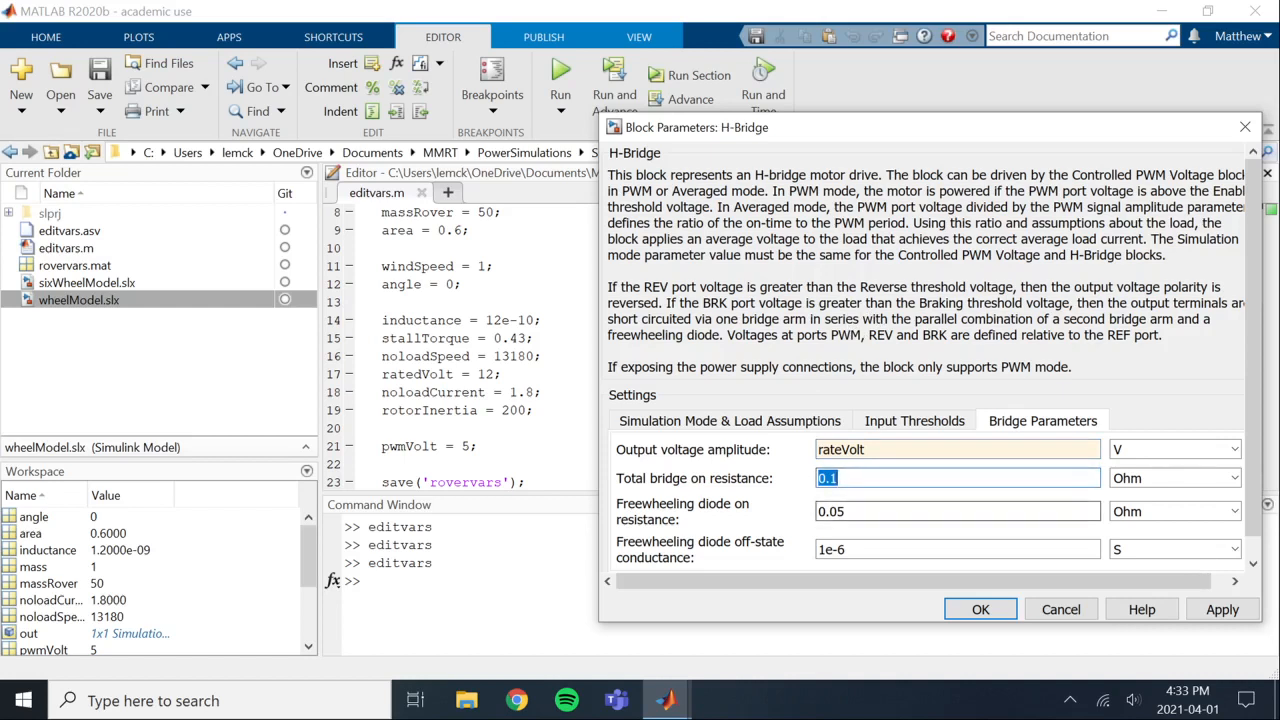
pyautogui.write('1e')
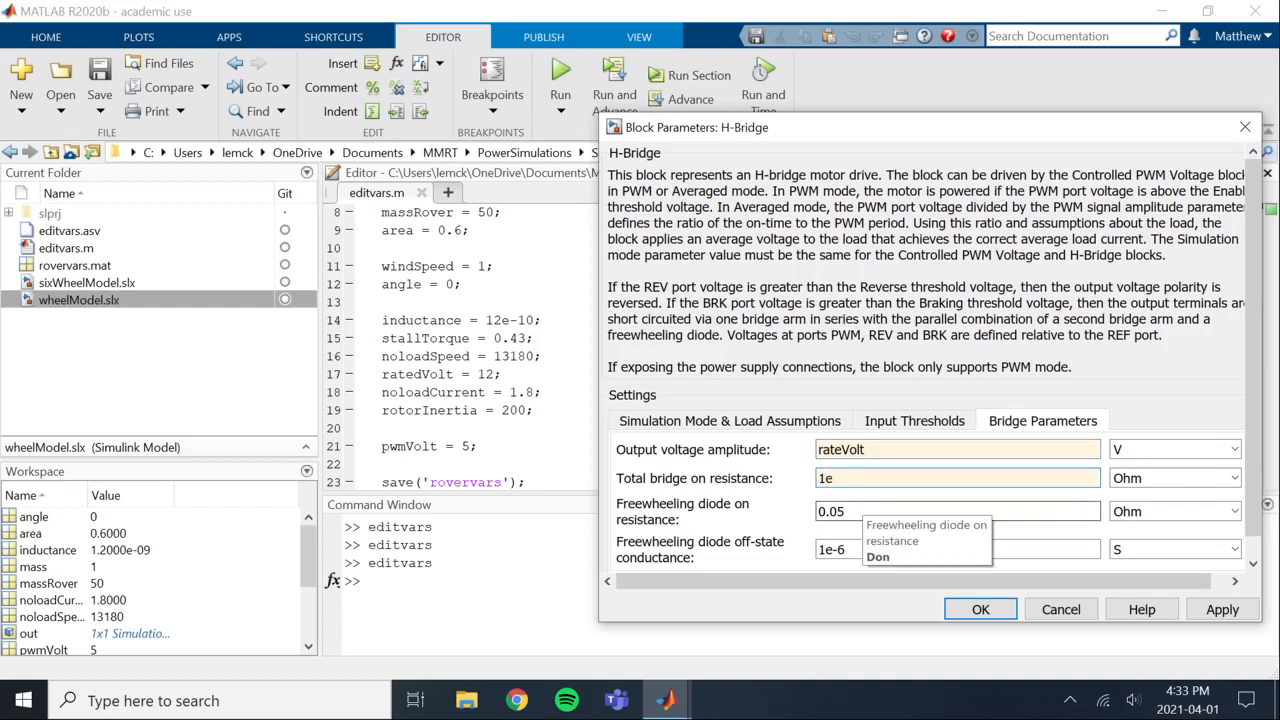
pyautogui.write('-6')
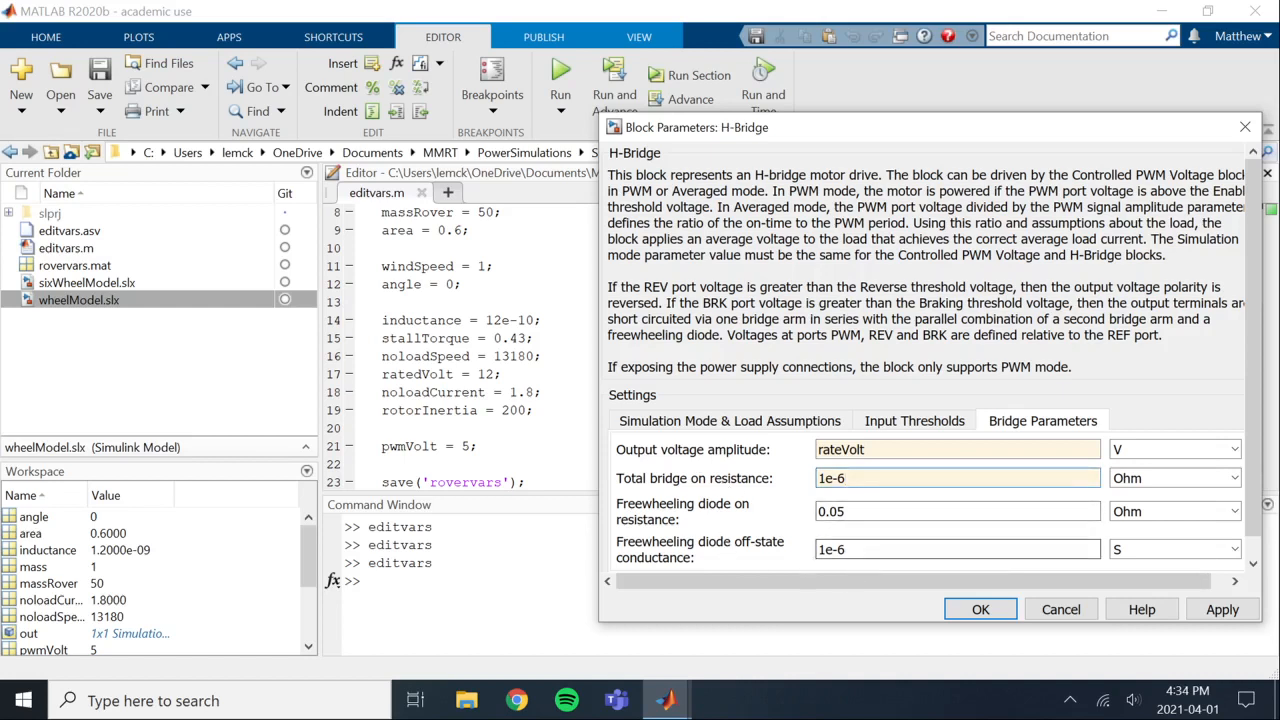
pyautogui.click(988, 615)
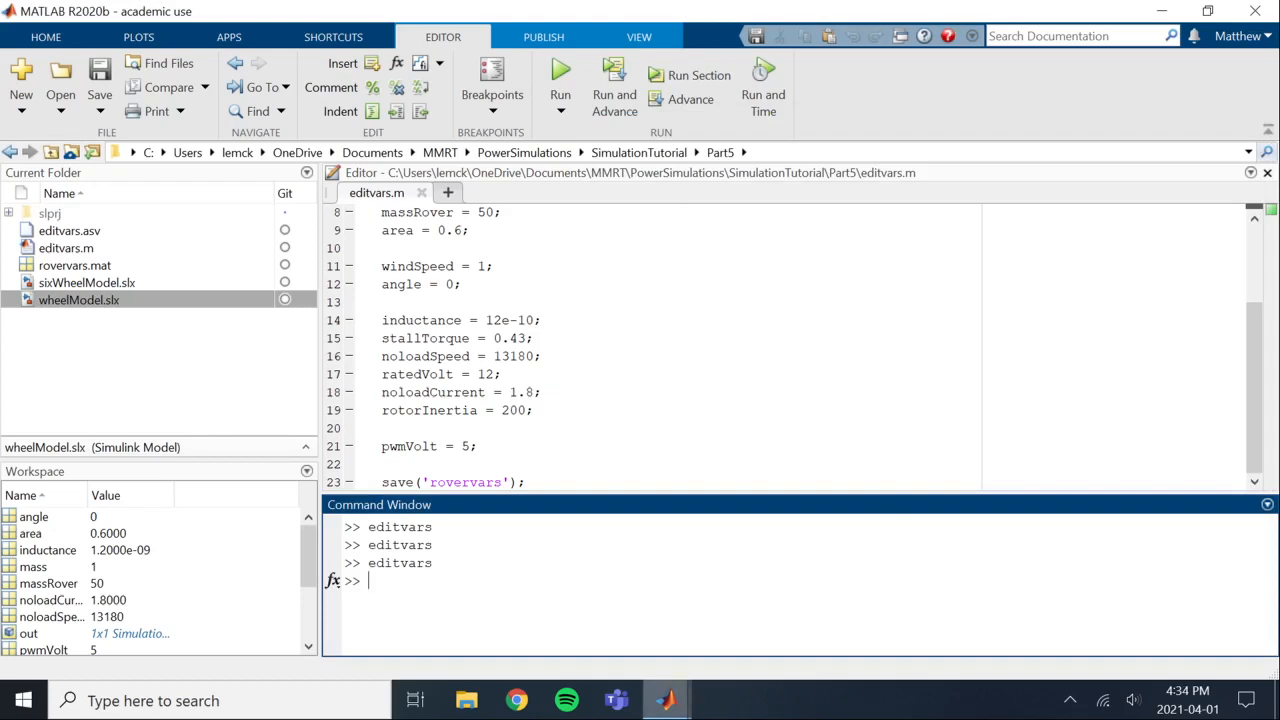
# - Switch to the wheelModel Simulink window and save the model
pyautogui.moveTo(670, 707)
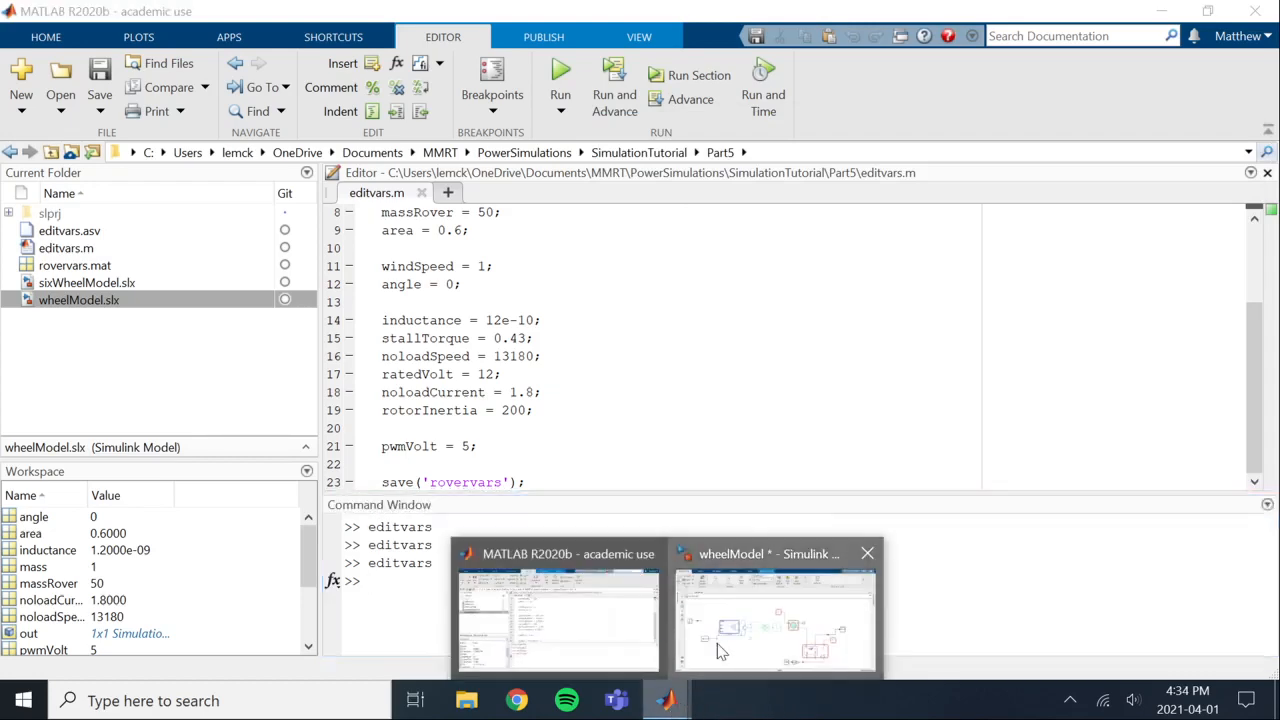
pyautogui.click(775, 612)
pyautogui.hotkey('ctrl', 's')
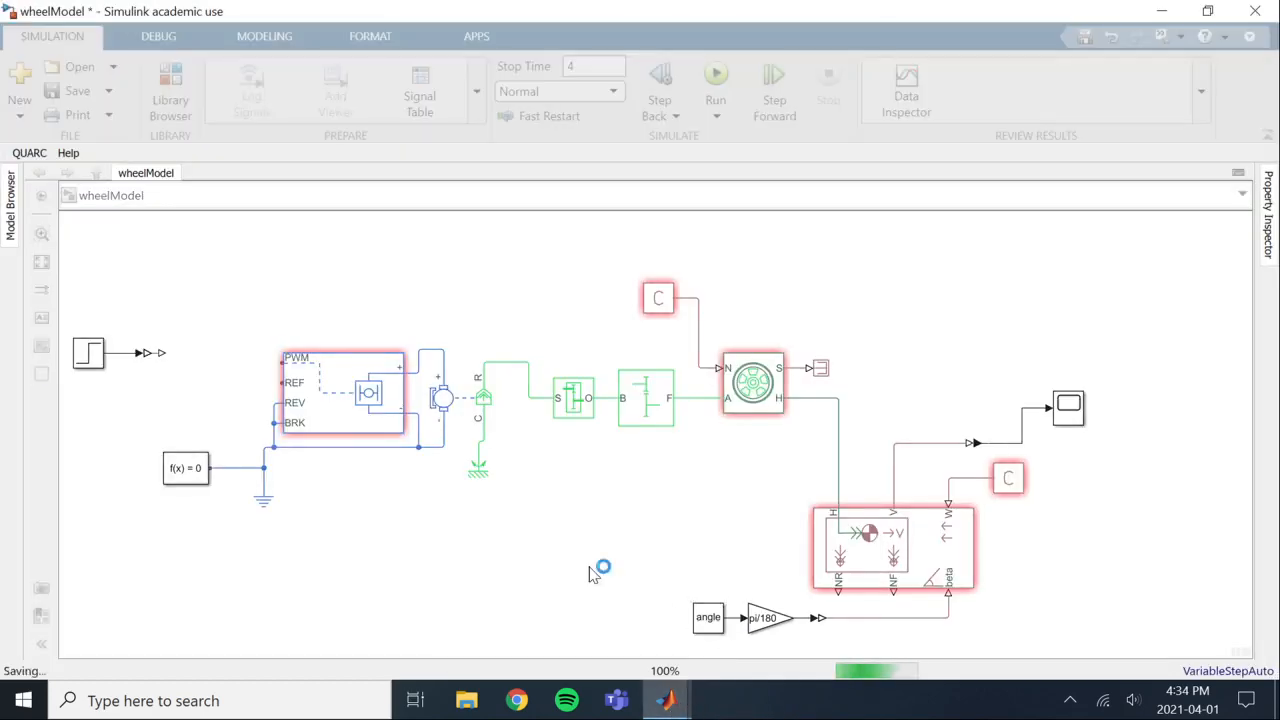
pyautogui.click(449, 409)
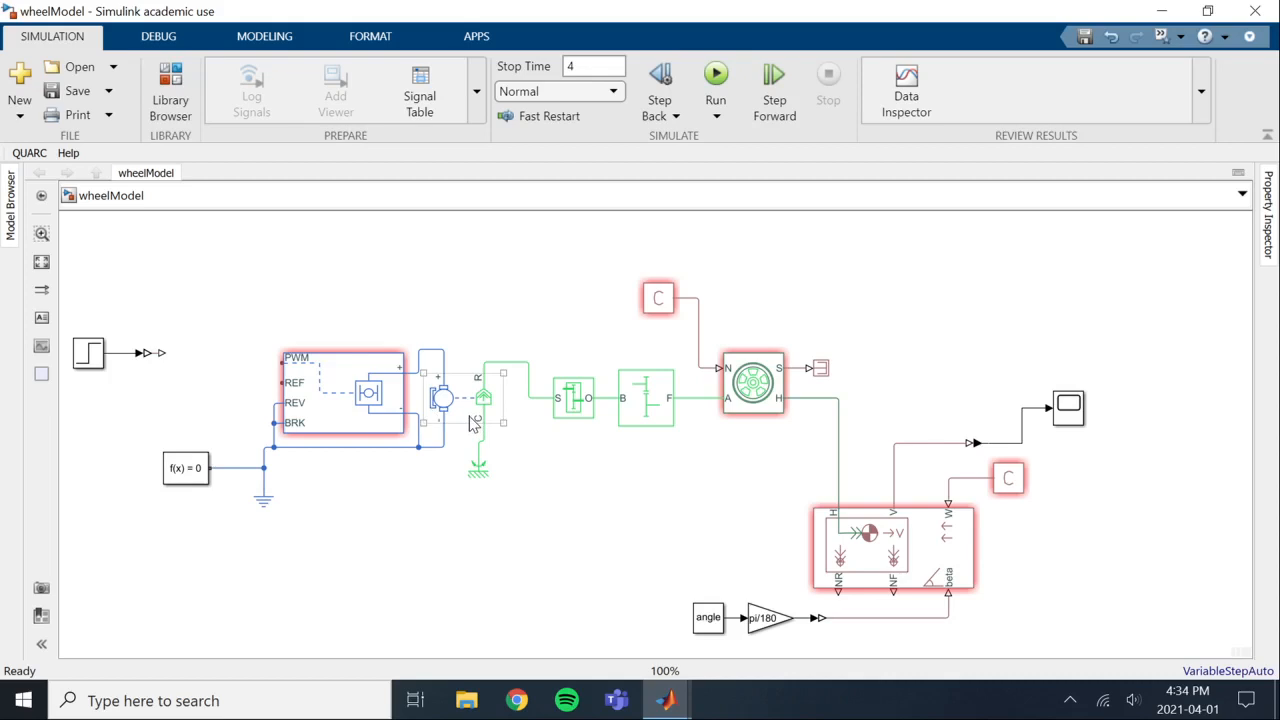
pyautogui.click(385, 400)
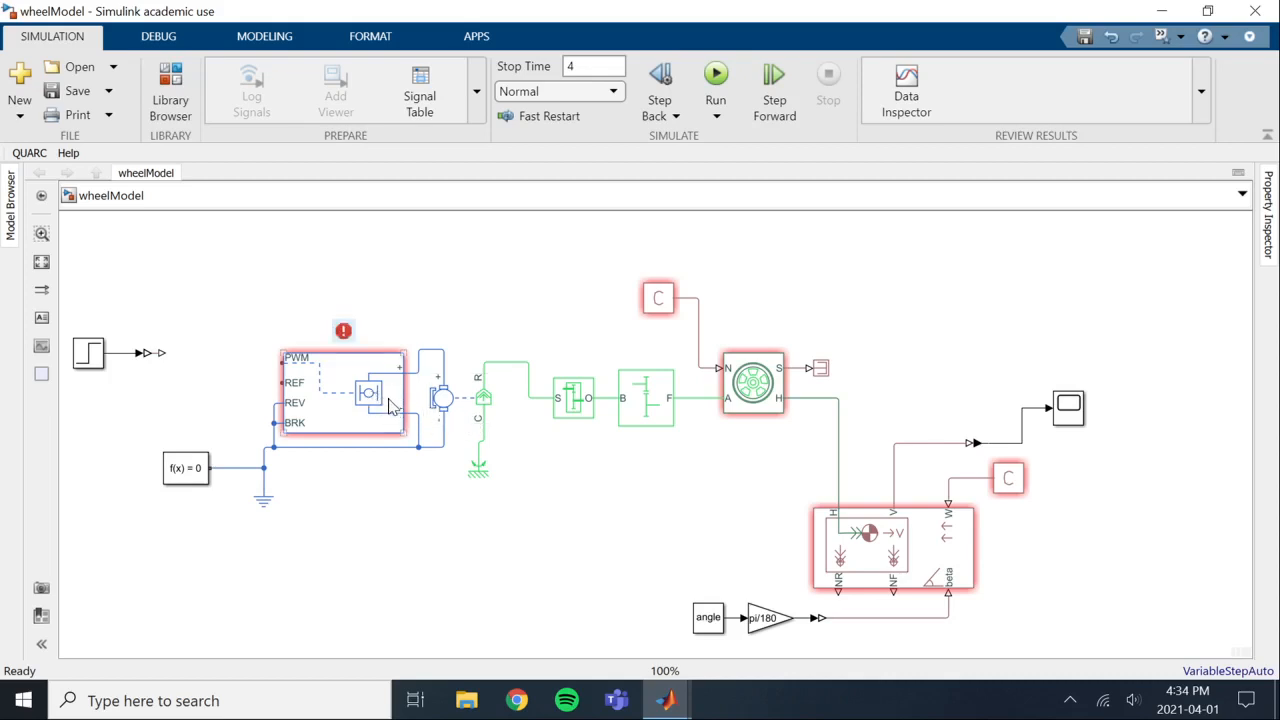
pyautogui.click(449, 401)
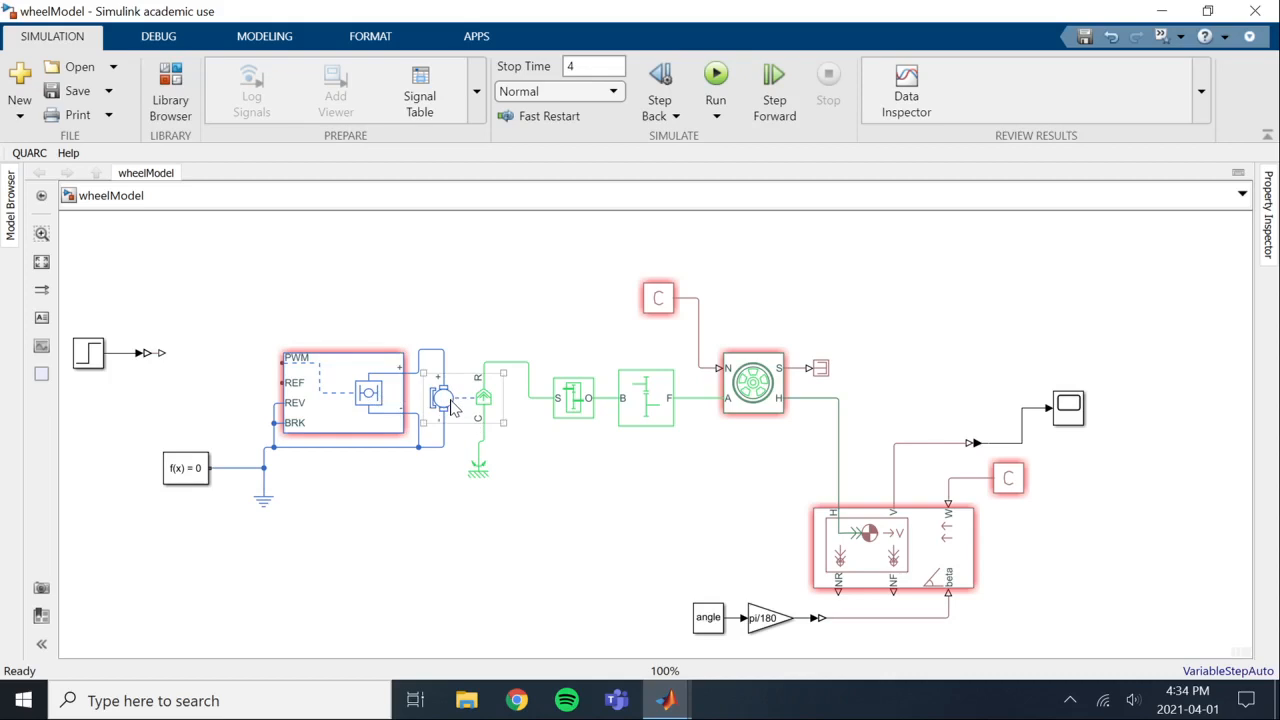
pyautogui.click(300, 358)
pyautogui.click(441, 400)
pyautogui.click(445, 424)
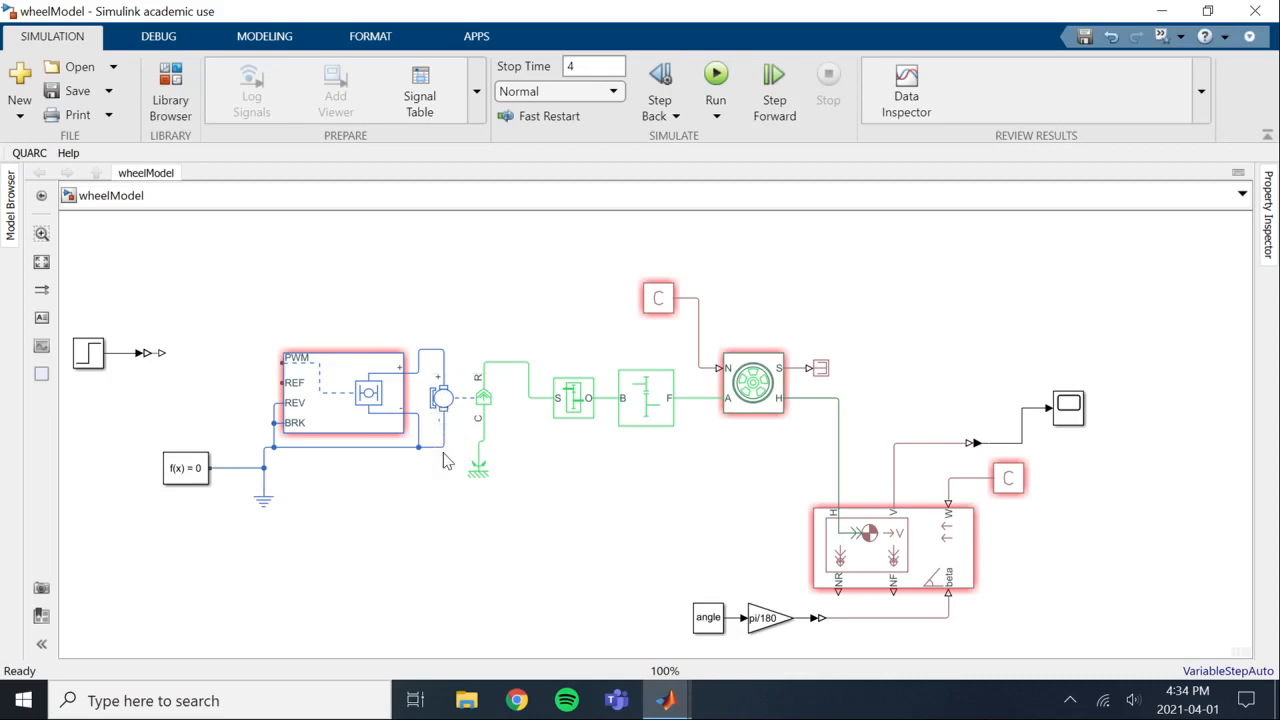
pyautogui.click(471, 400)
# - Insert a Controlled PWM Voltage block between the step source and the H-Bridge, connecting its PWM and REF outputs to the bridge's matching ports
pyautogui.doubleClick(229, 305)
pyautogui.write('contorlled')
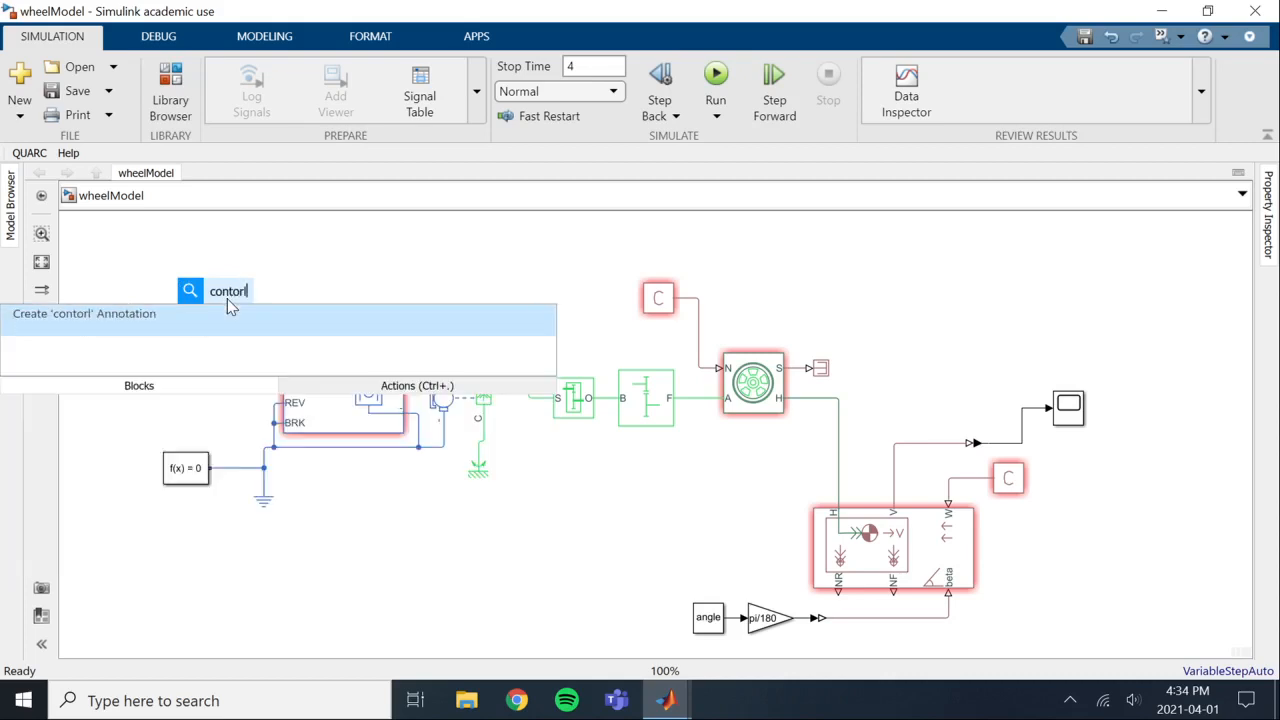
pyautogui.press('BackSpace')
pyautogui.press('BackSpace')
pyautogui.press('BackSpace')
pyautogui.press('BackSpace')
pyautogui.press('BackSpace')
pyautogui.press('BackSpace')
pyautogui.write('rol')
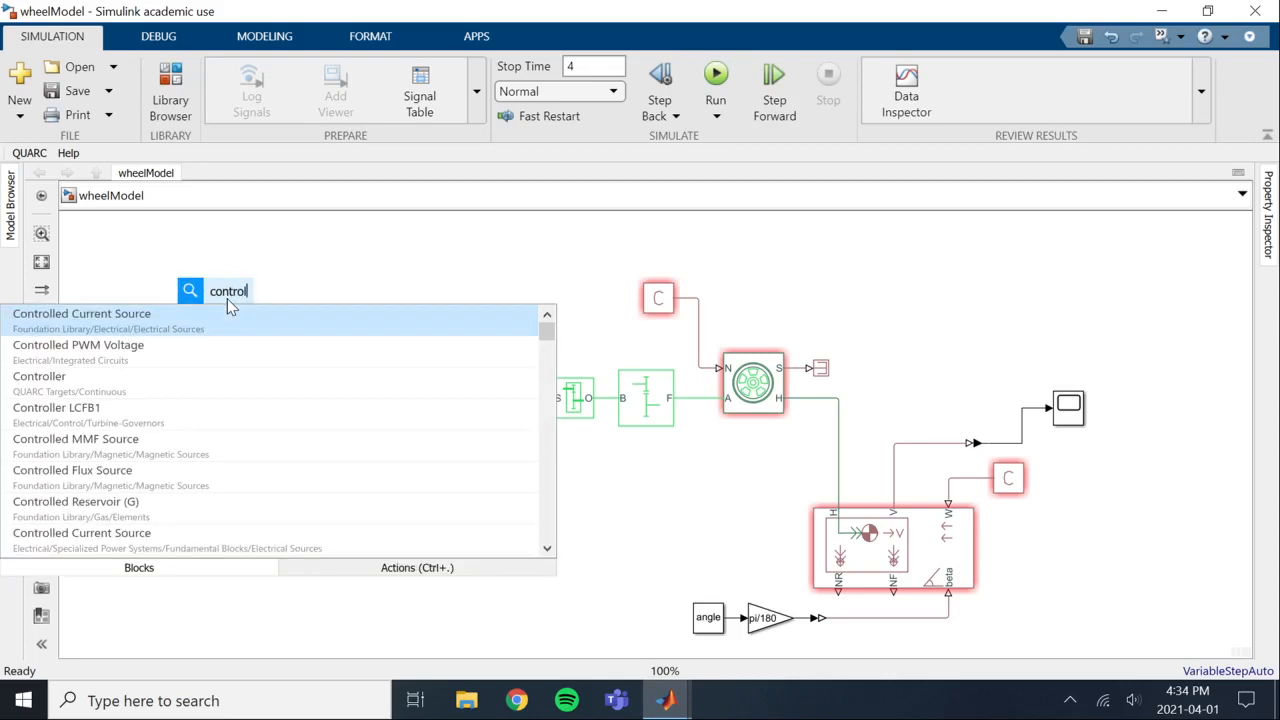
pyautogui.press('Down')
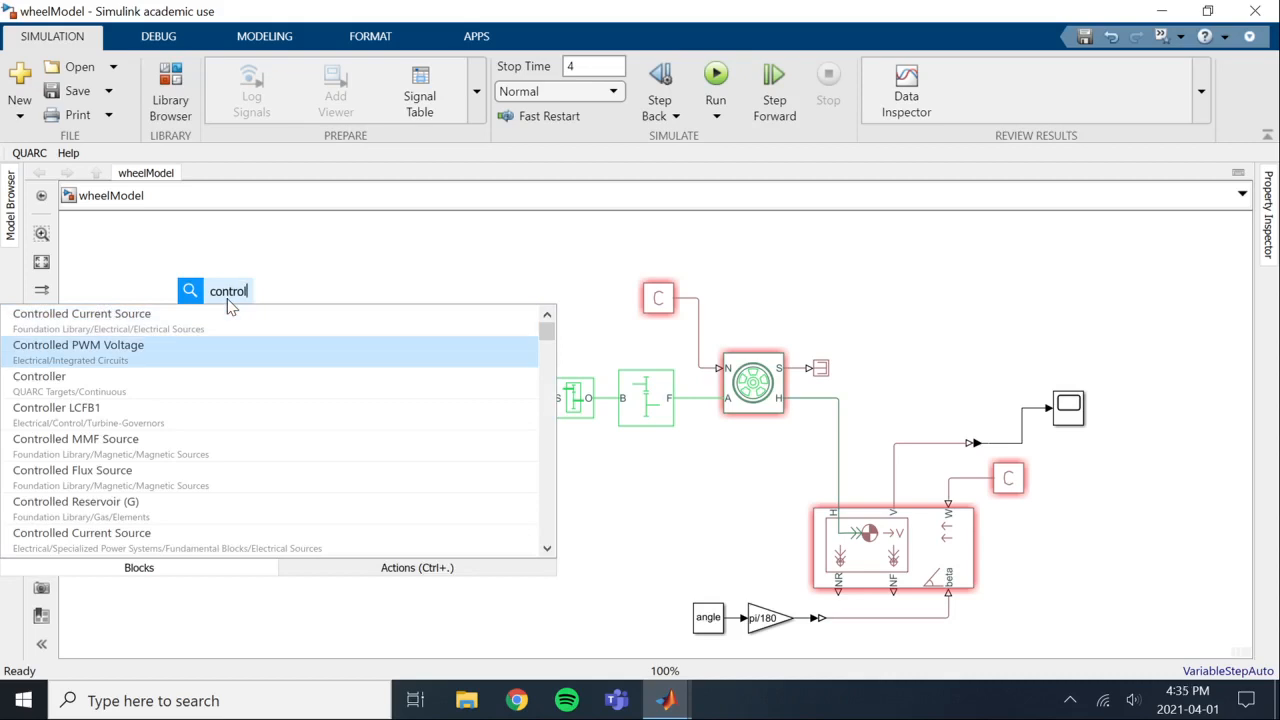
pyautogui.click(233, 345)
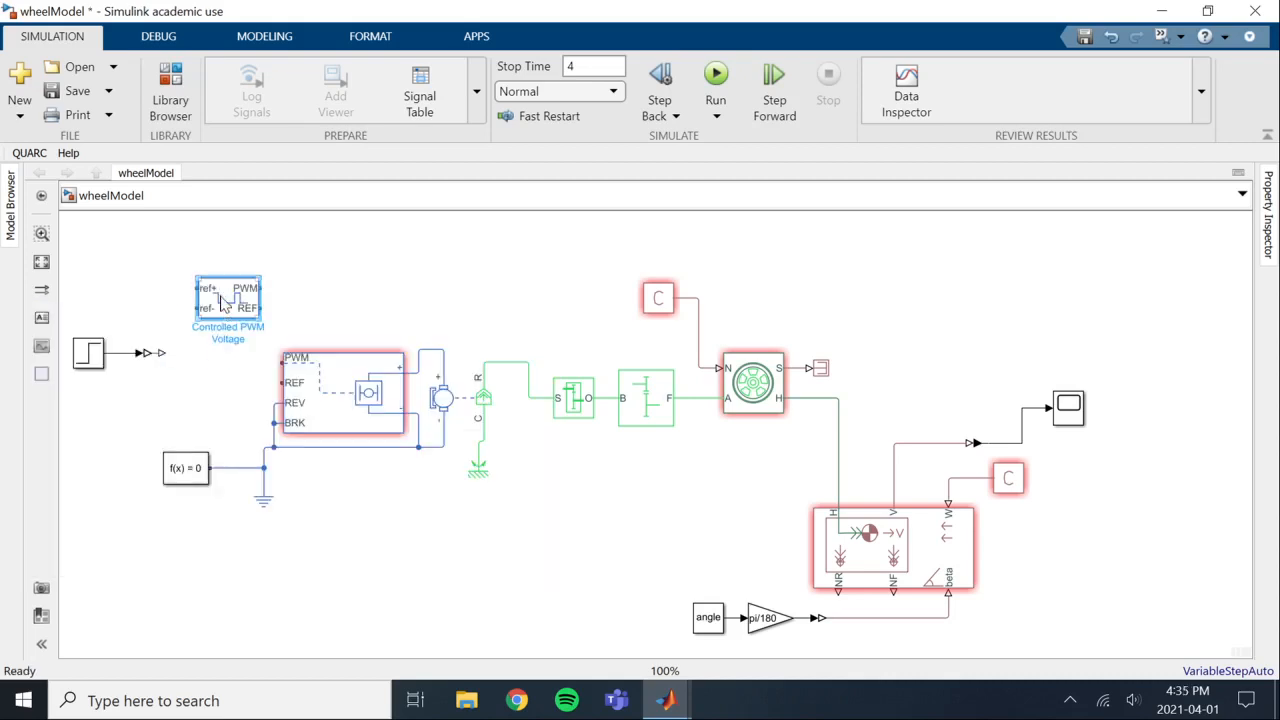
pyautogui.moveTo(232, 360); pyautogui.dragTo(205, 375)
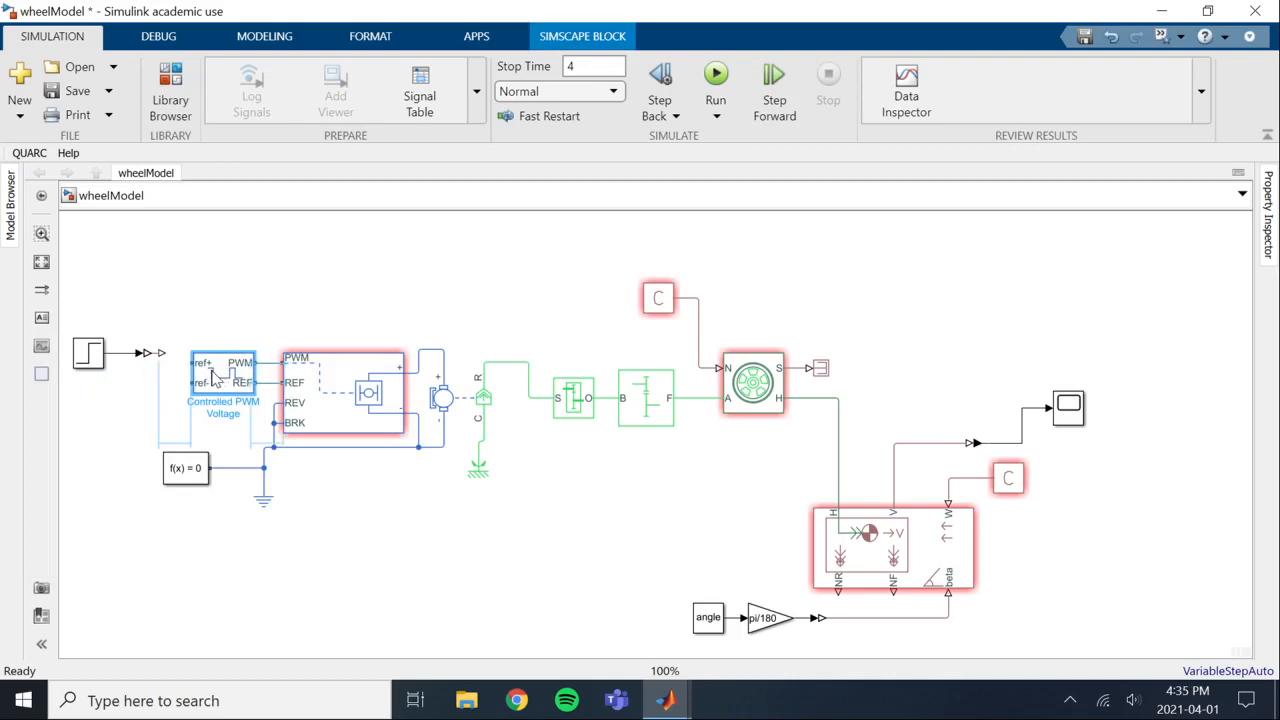
pyautogui.click(242, 318)
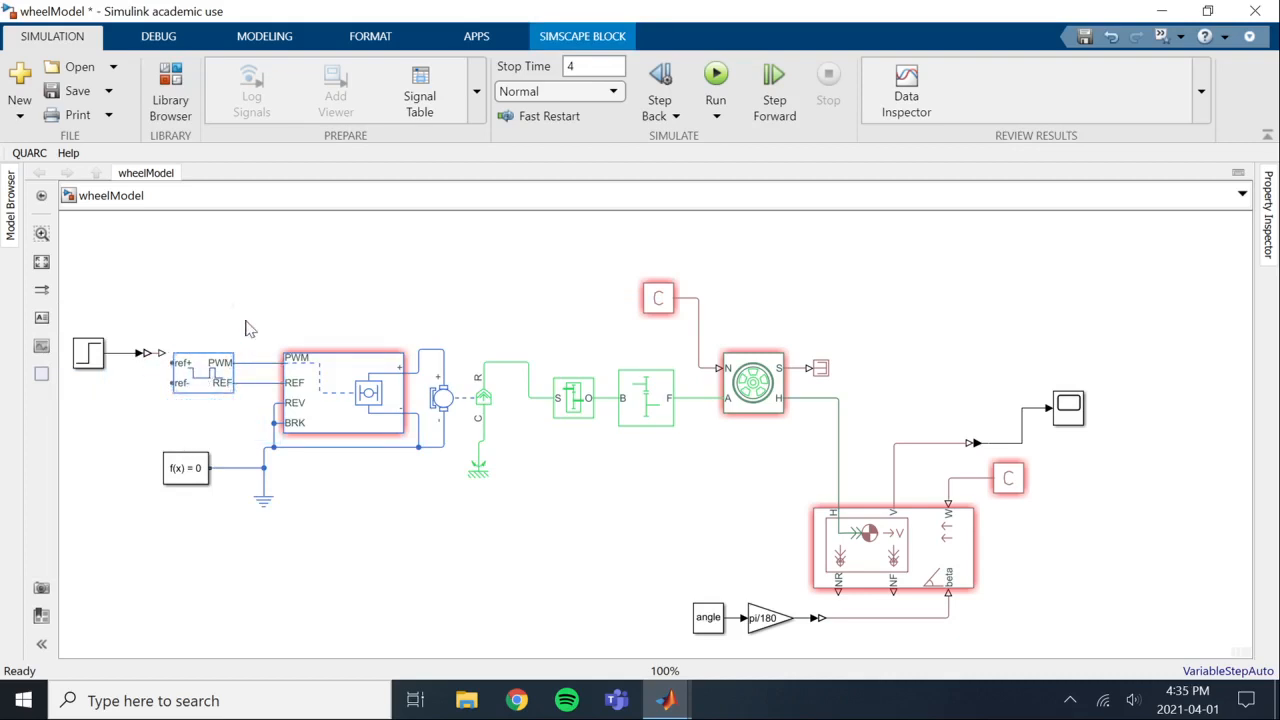
# - Rewire the REF connection between the Controlled PWM Voltage block and the H-Bridge, and join it to the REV/BRK electrical reference line
pyautogui.click(258, 384)
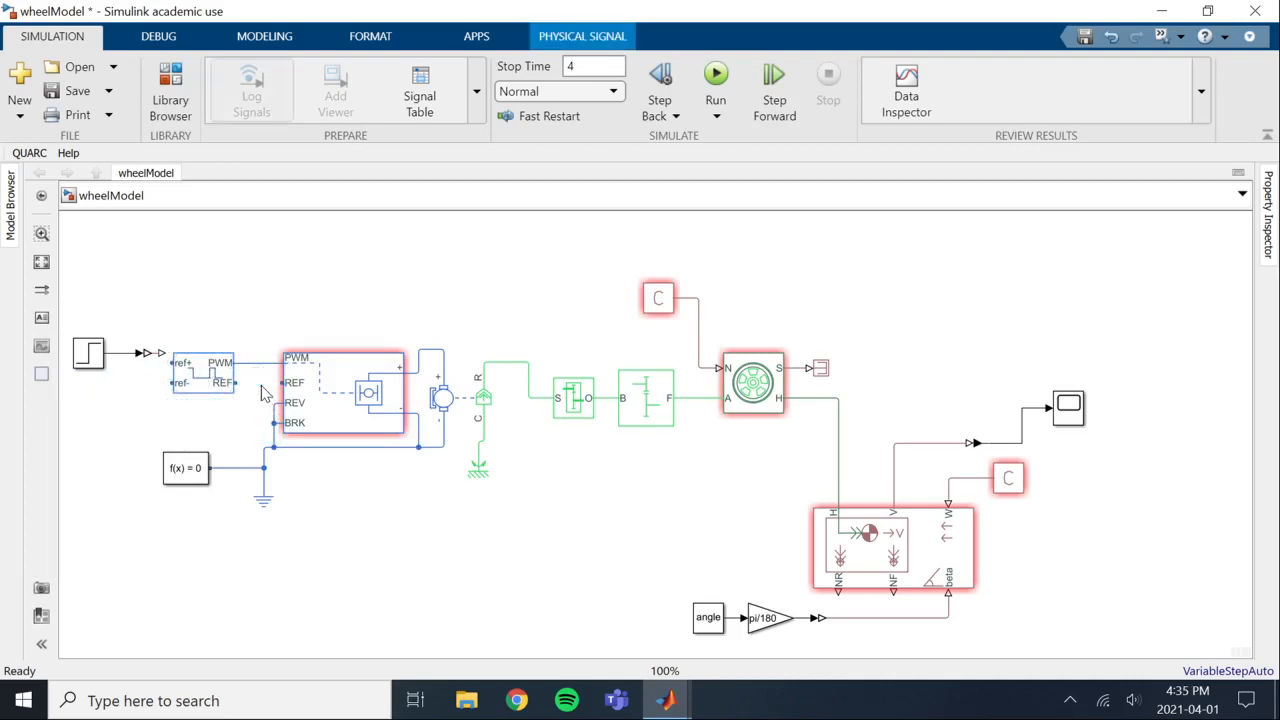
pyautogui.click(252, 393)
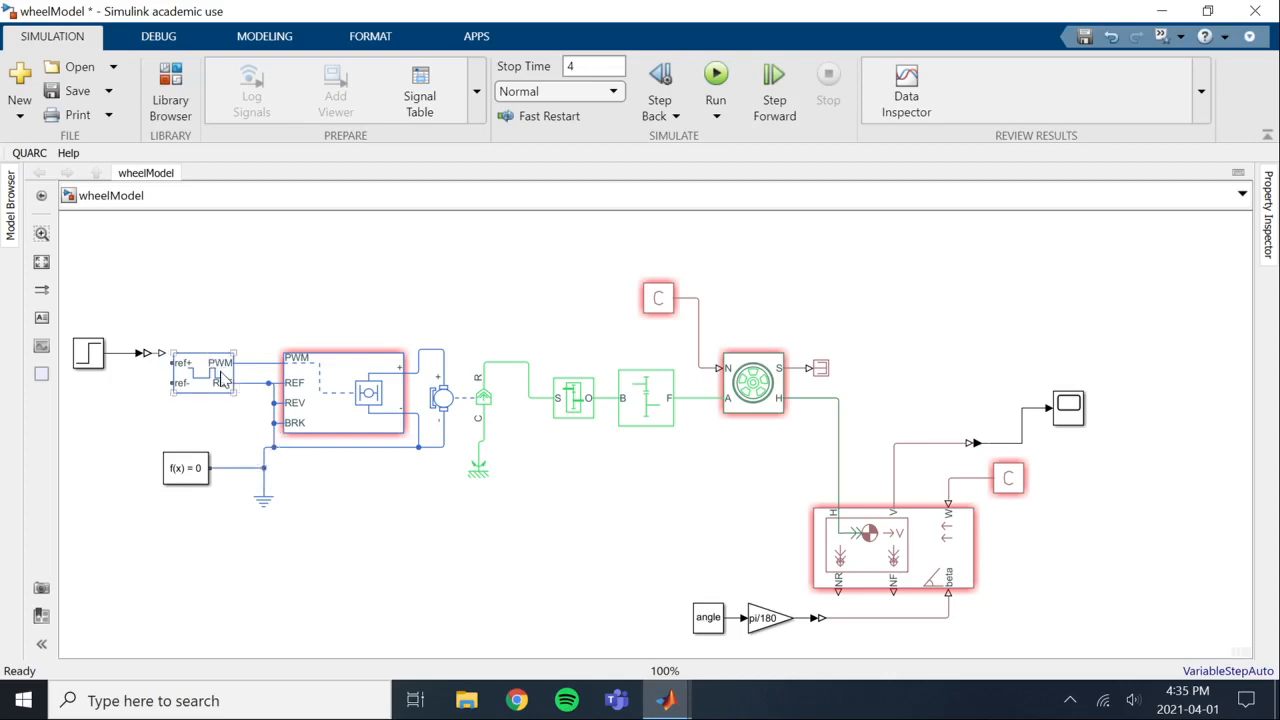
pyautogui.click(320, 380)
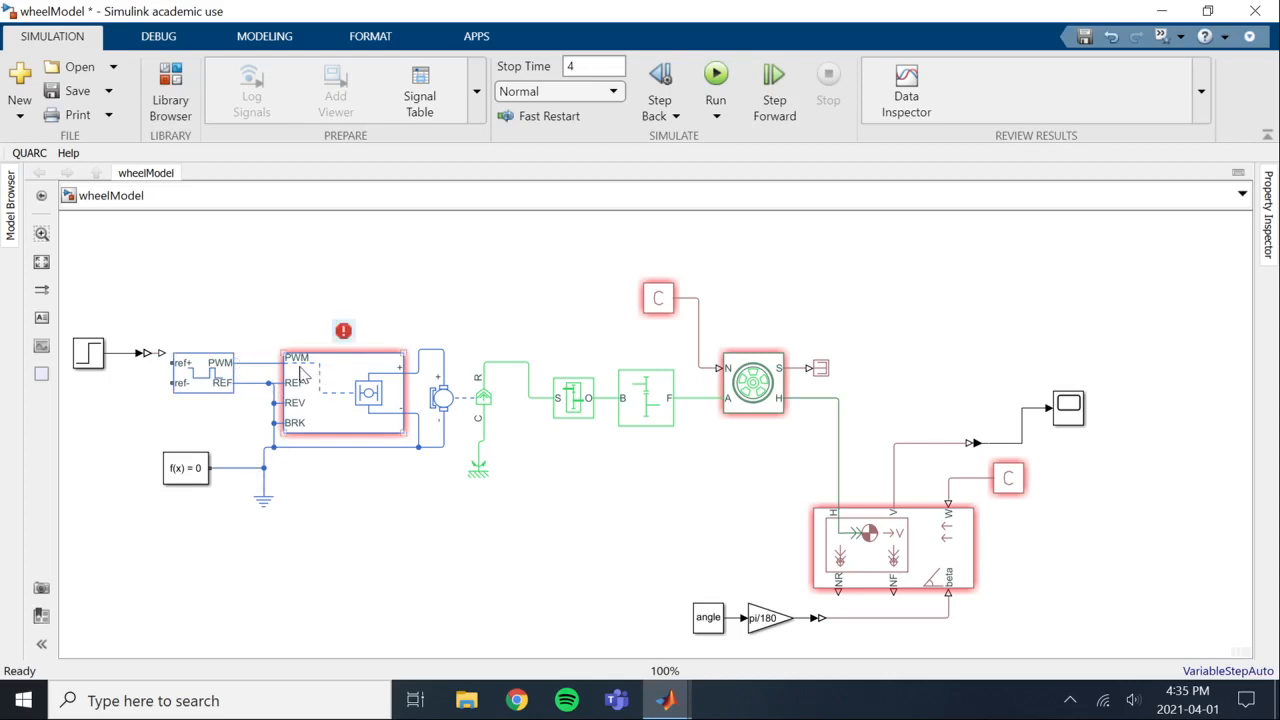
pyautogui.click(222, 372)
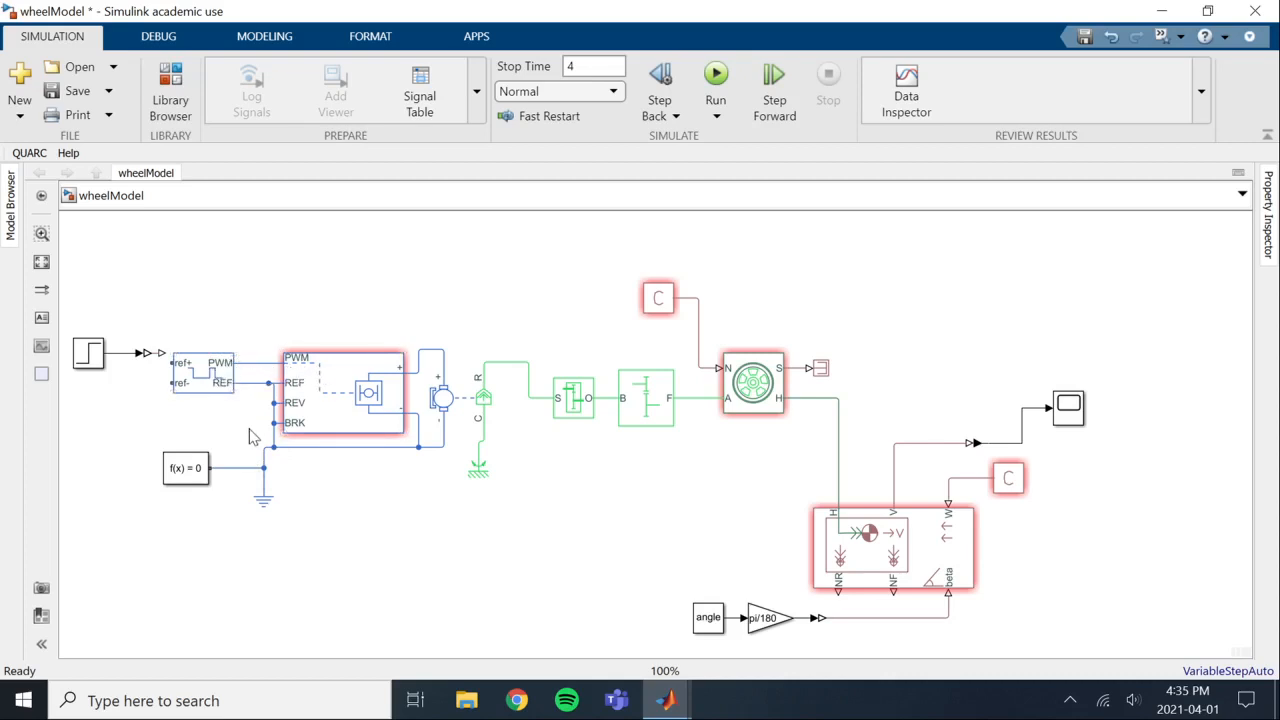
# - Set the Controlled PWM Voltage block's PWM frequency to 4000 Hz and its simulation mode to Averaged
pyautogui.doubleClick(206, 377)
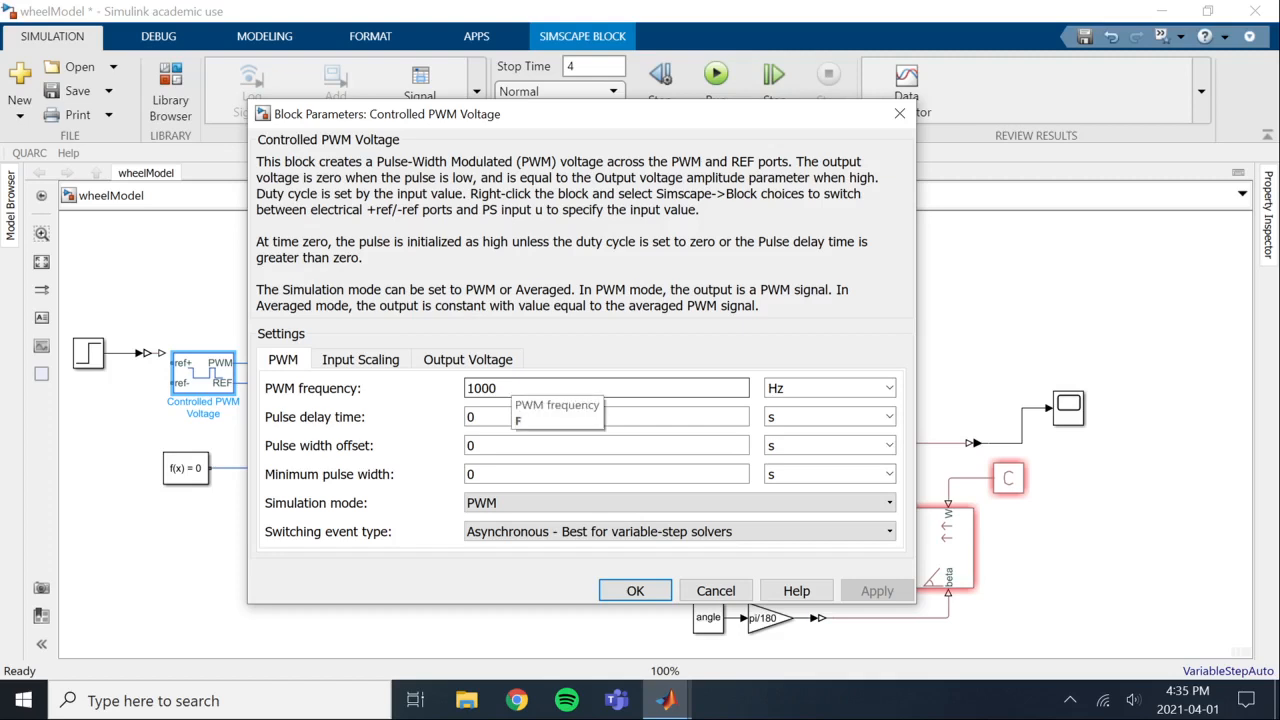
pyautogui.doubleClick(508, 388)
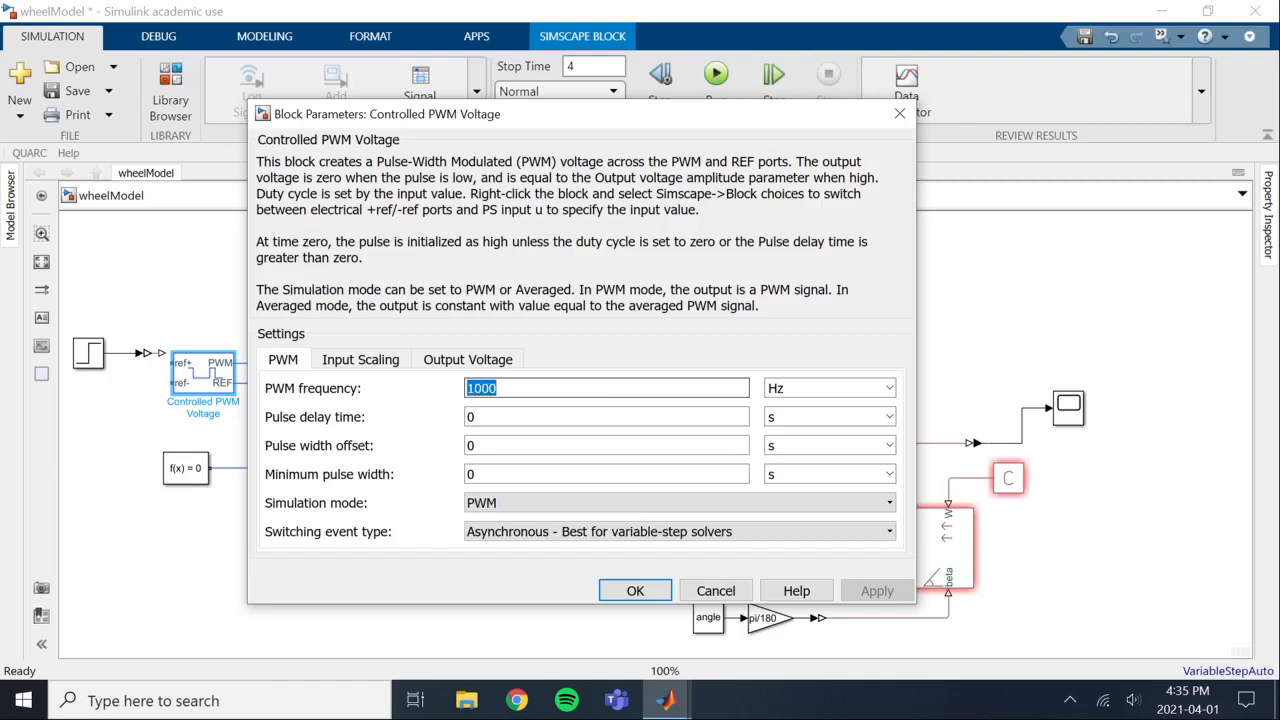
pyautogui.write('4000')
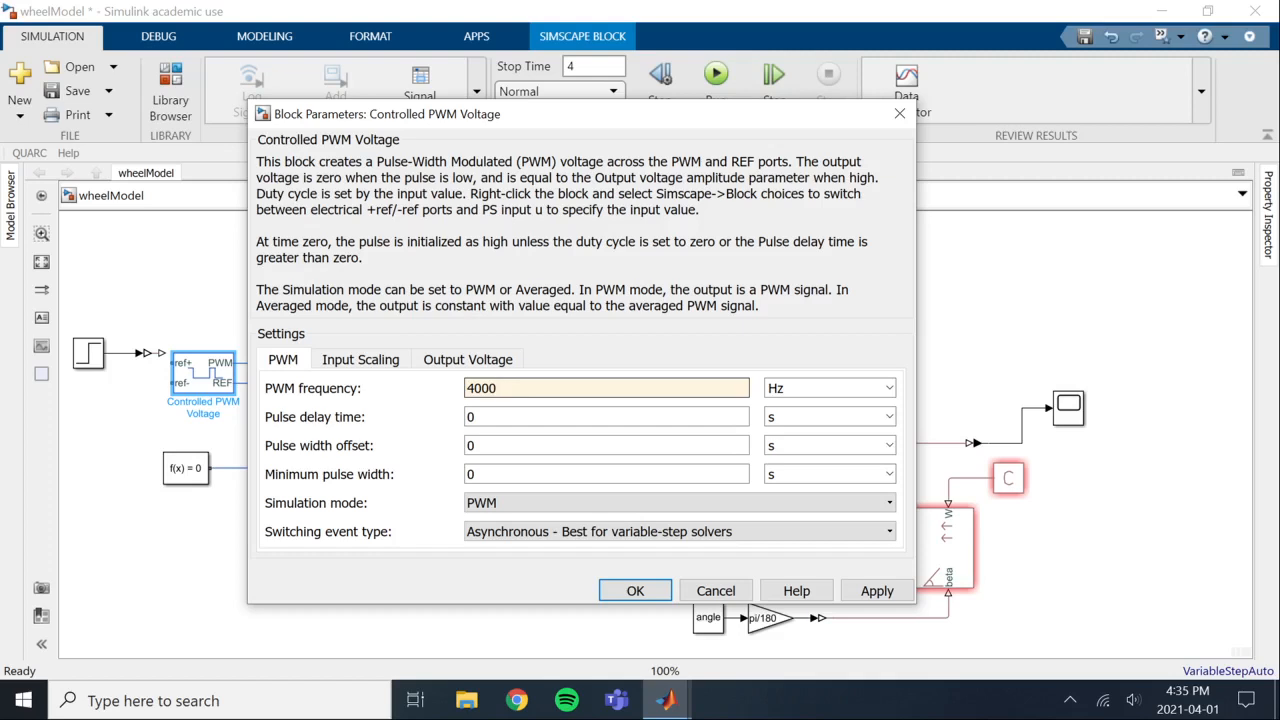
pyautogui.click(497, 508)
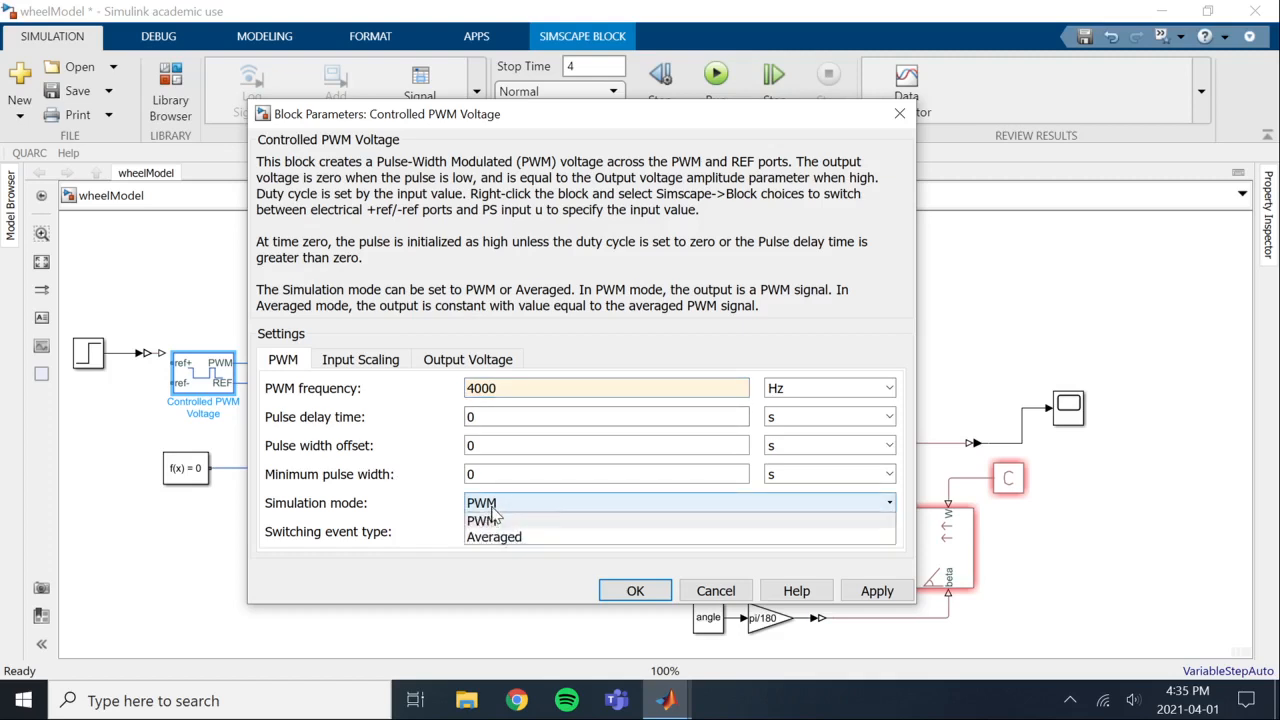
pyautogui.click(495, 538)
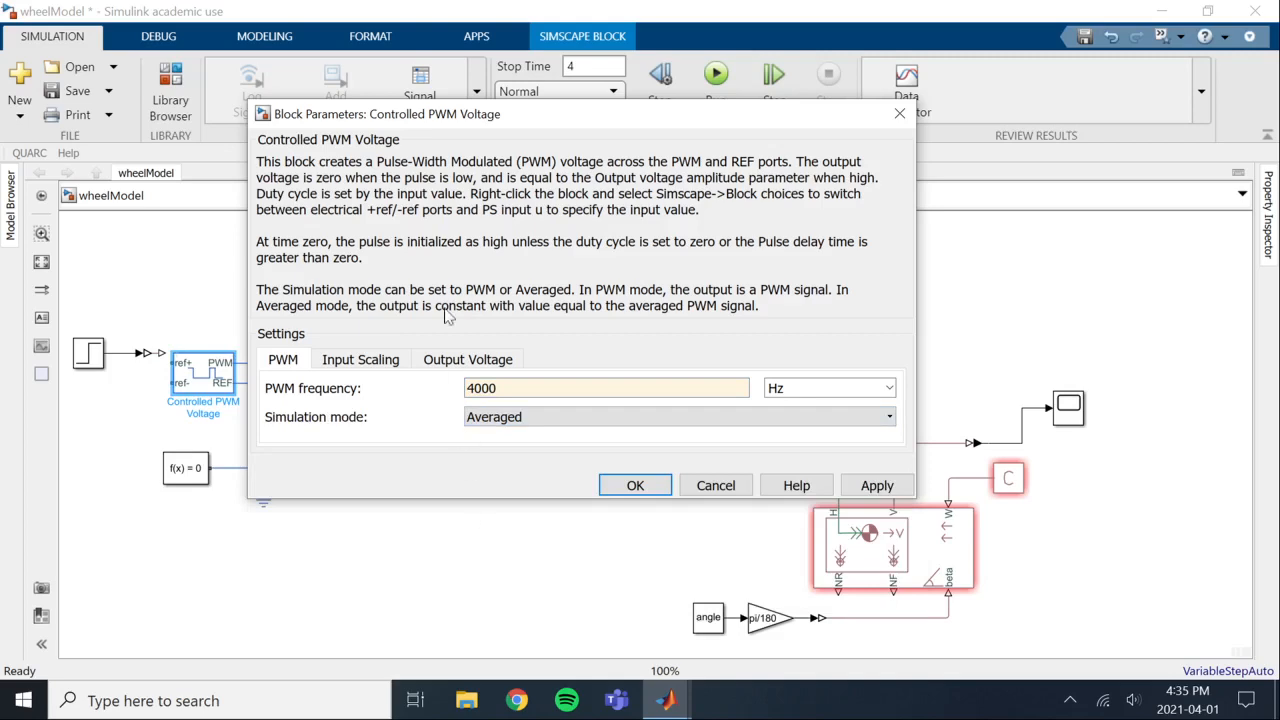
# - Connect the ref- port of the Controlled PWM Voltage block to the electrical reference line
pyautogui.moveTo(512, 115); pyautogui.dragTo(627, 182)
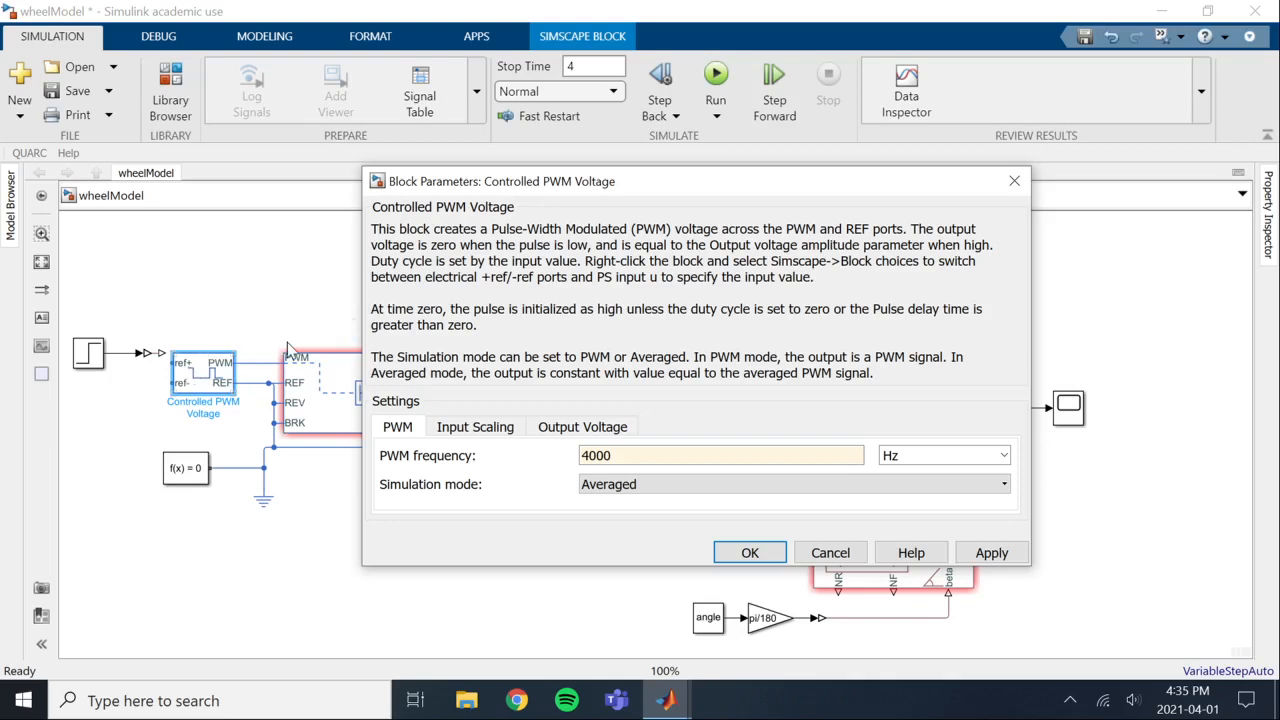
pyautogui.click(482, 436)
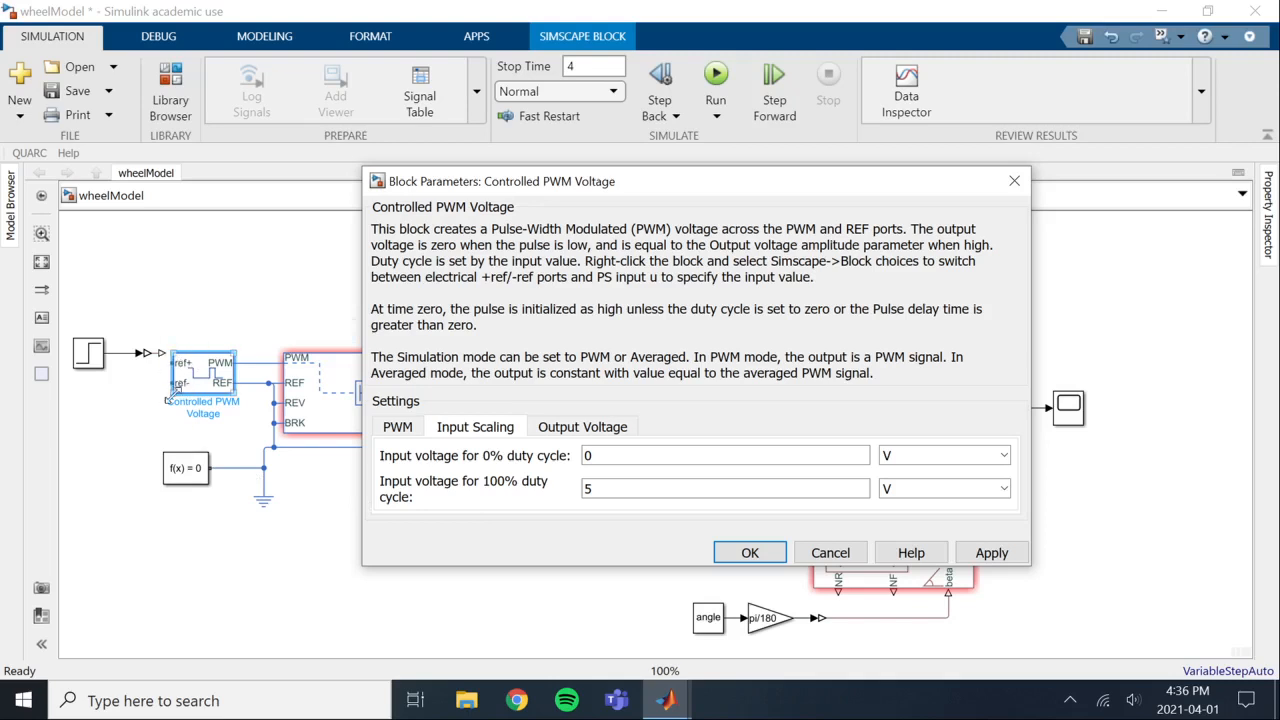
pyautogui.moveTo(172, 388); pyautogui.dragTo(265, 442)
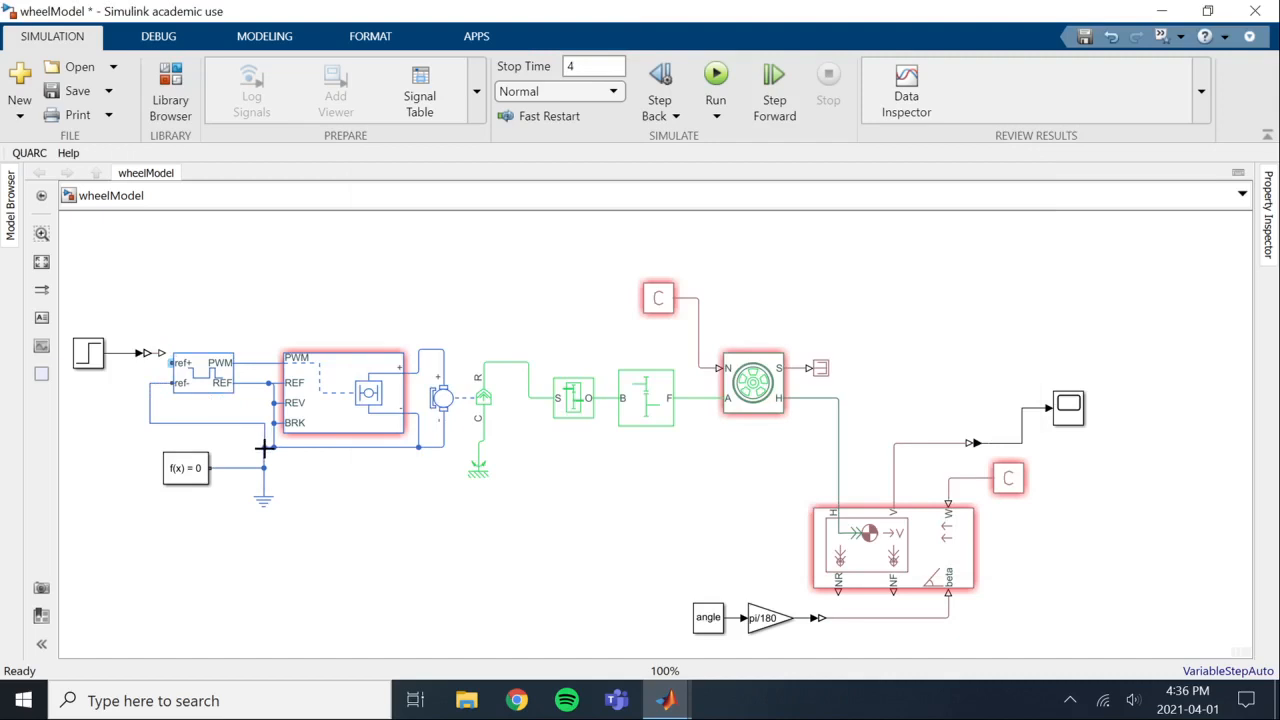
# - Set the Controlled PWM Voltage block's input voltage for 100% duty cycle and output voltage amplitude to pwmVolt, and accept the parameters
pyautogui.click(212, 373)
pyautogui.doubleClick(212, 373)
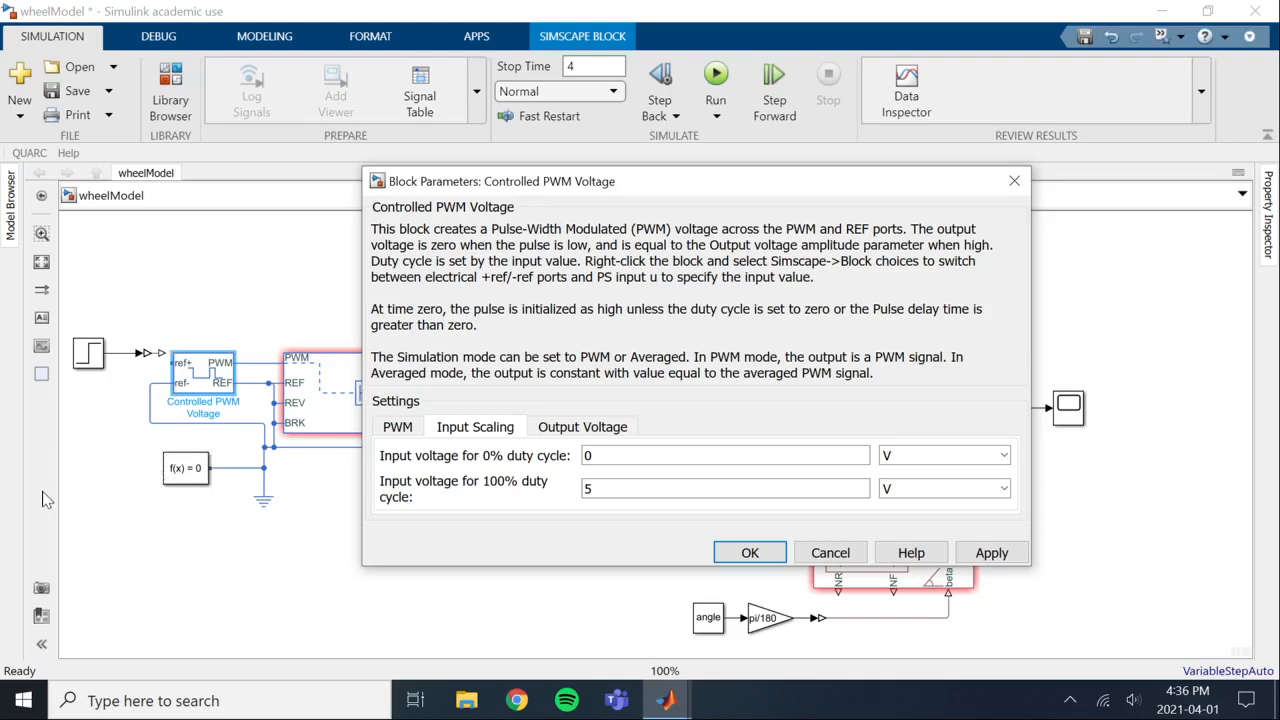
pyautogui.doubleClick(588, 488)
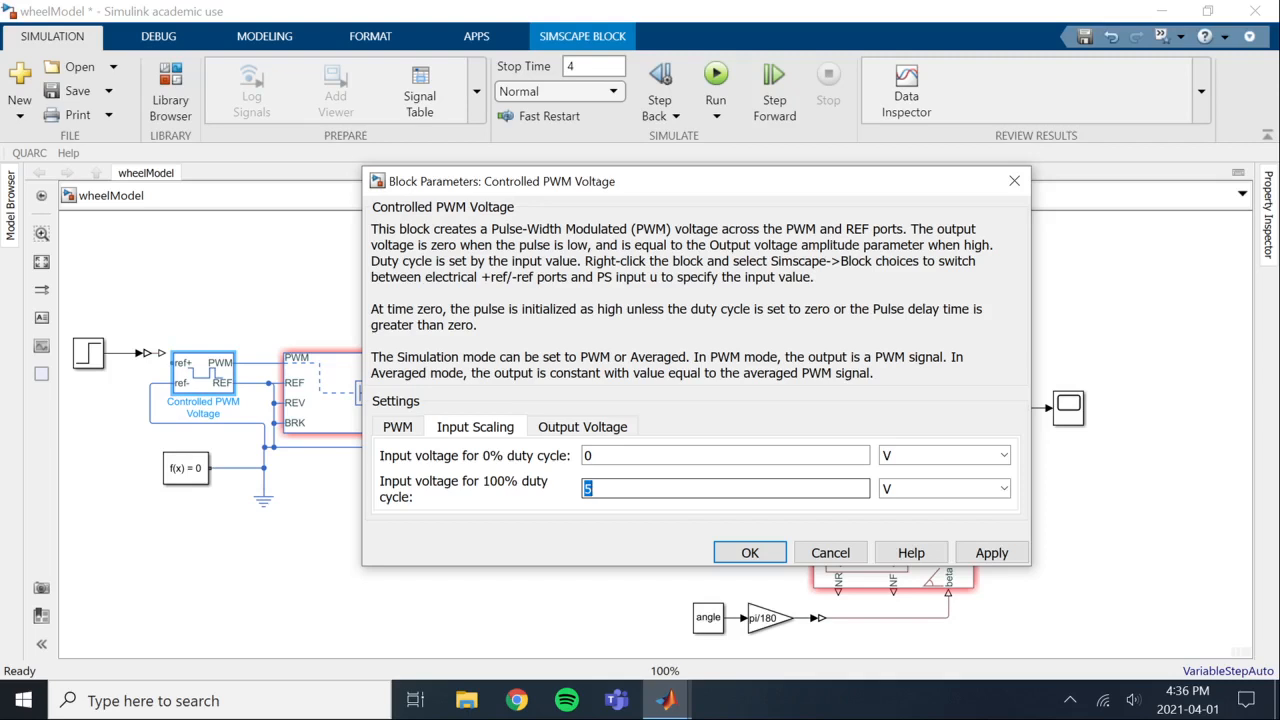
pyautogui.write('pwmVolt')
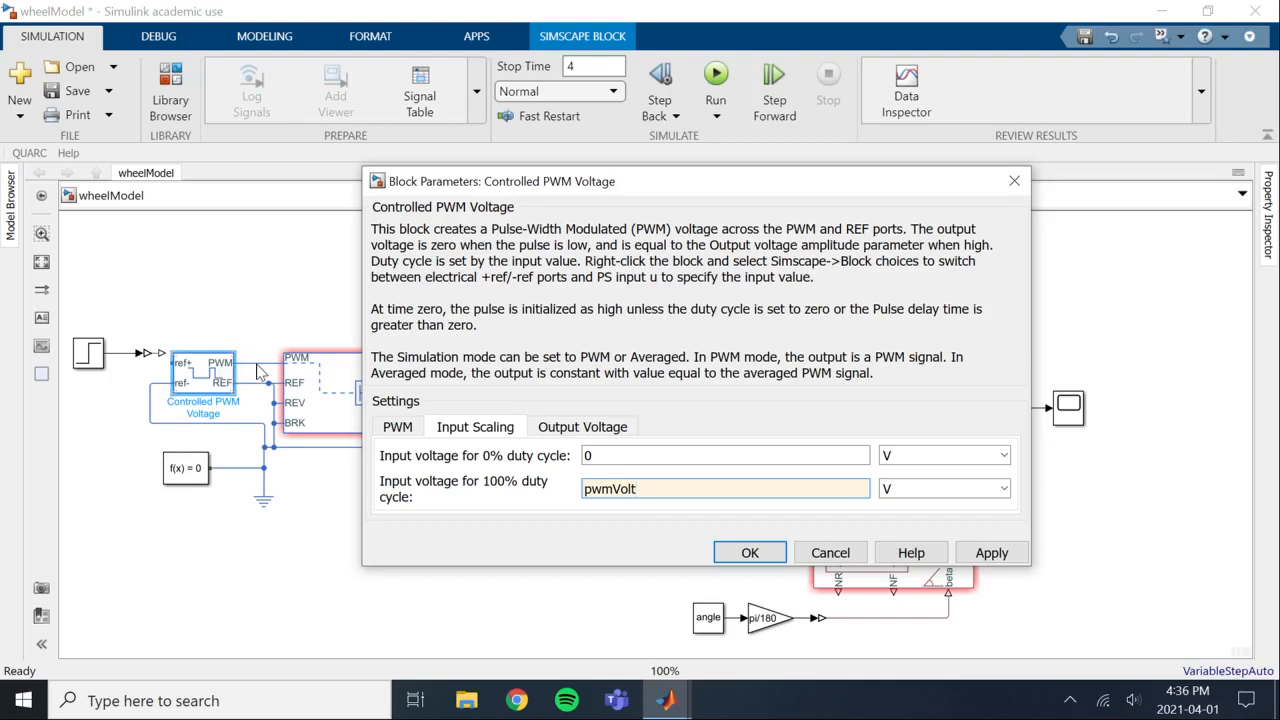
pyautogui.moveTo(293, 375)
pyautogui.click(569, 430)
pyautogui.doubleClick(588, 455)
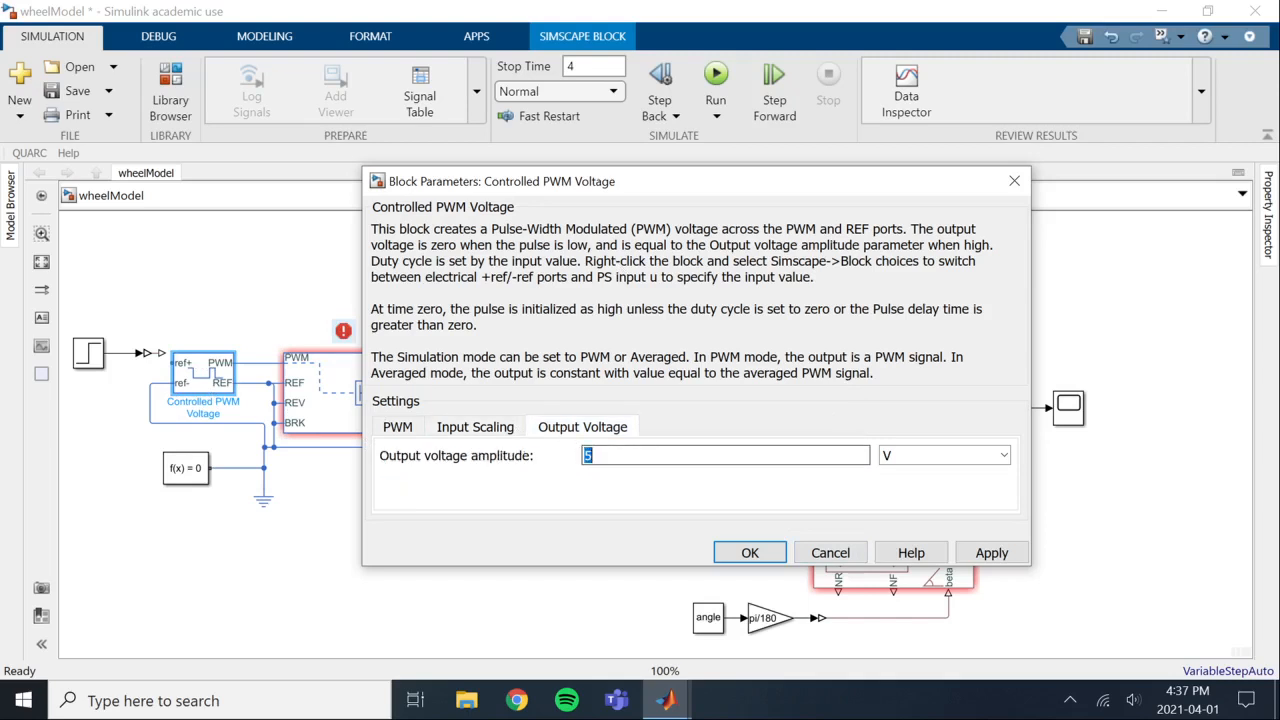
pyautogui.write('pwmVolt')
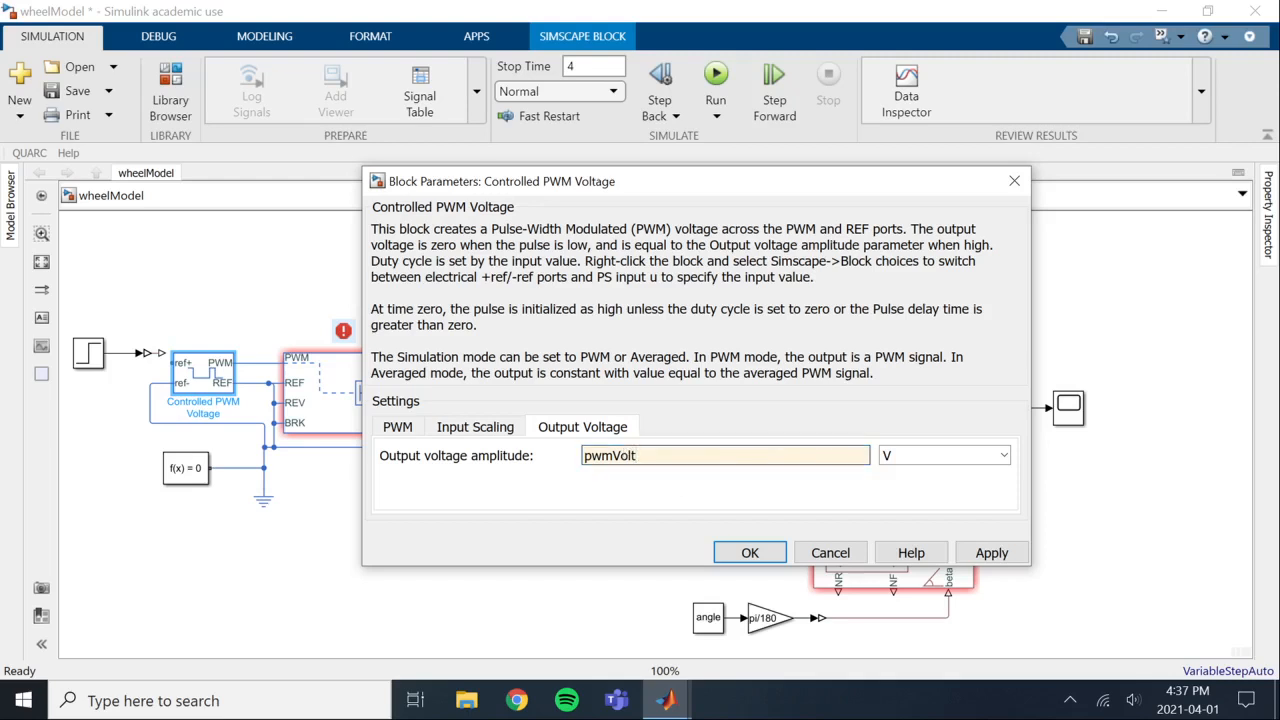
pyautogui.click(779, 553)
# - Insert a PS Sensor block between the step source and the Controlled PWM Voltage block, wiring its + and - ports to ref+ and ref-
pyautogui.click(381, 546)
pyautogui.scroll(-2, 383, 548)
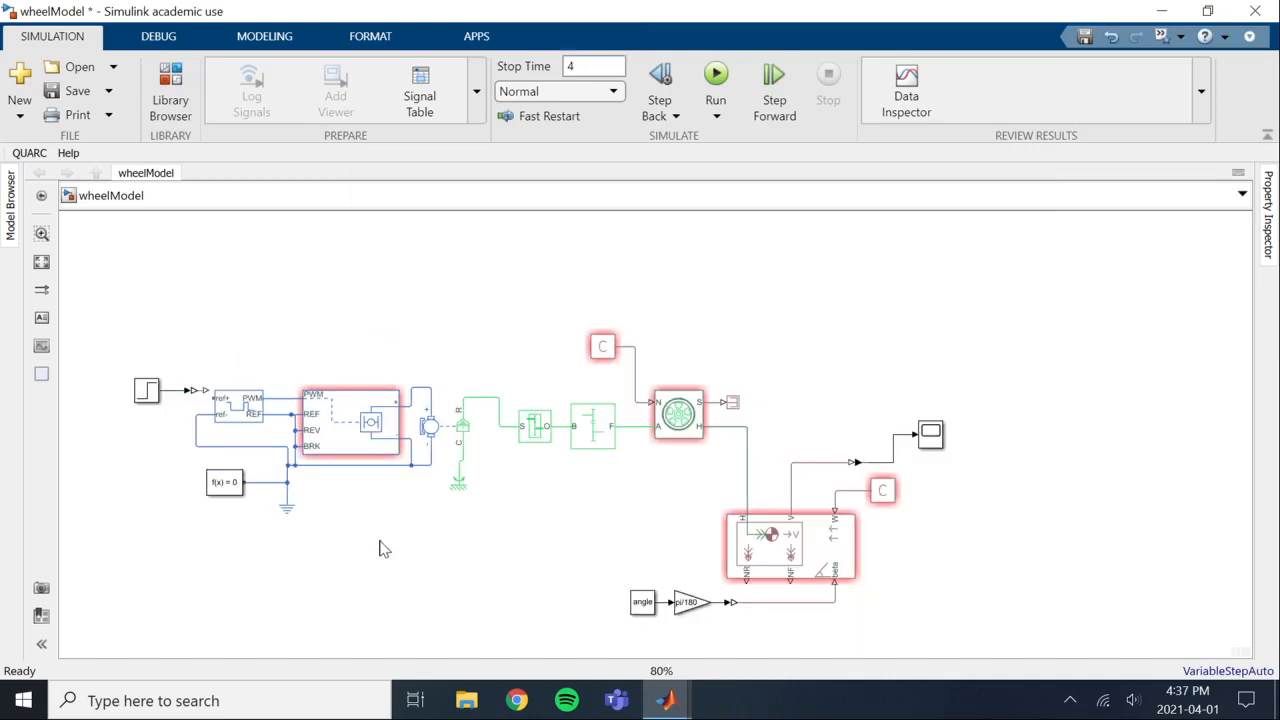
pyautogui.moveTo(203, 362); pyautogui.dragTo(215, 423)
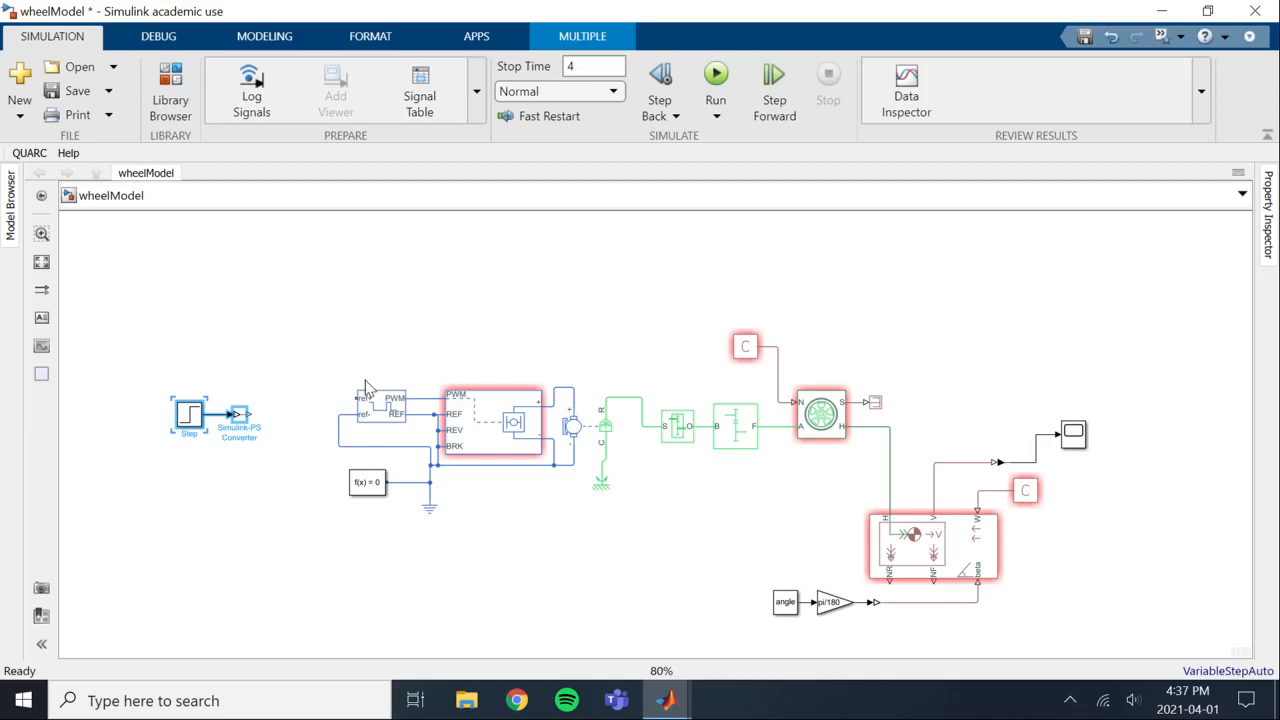
pyautogui.doubleClick(325, 592)
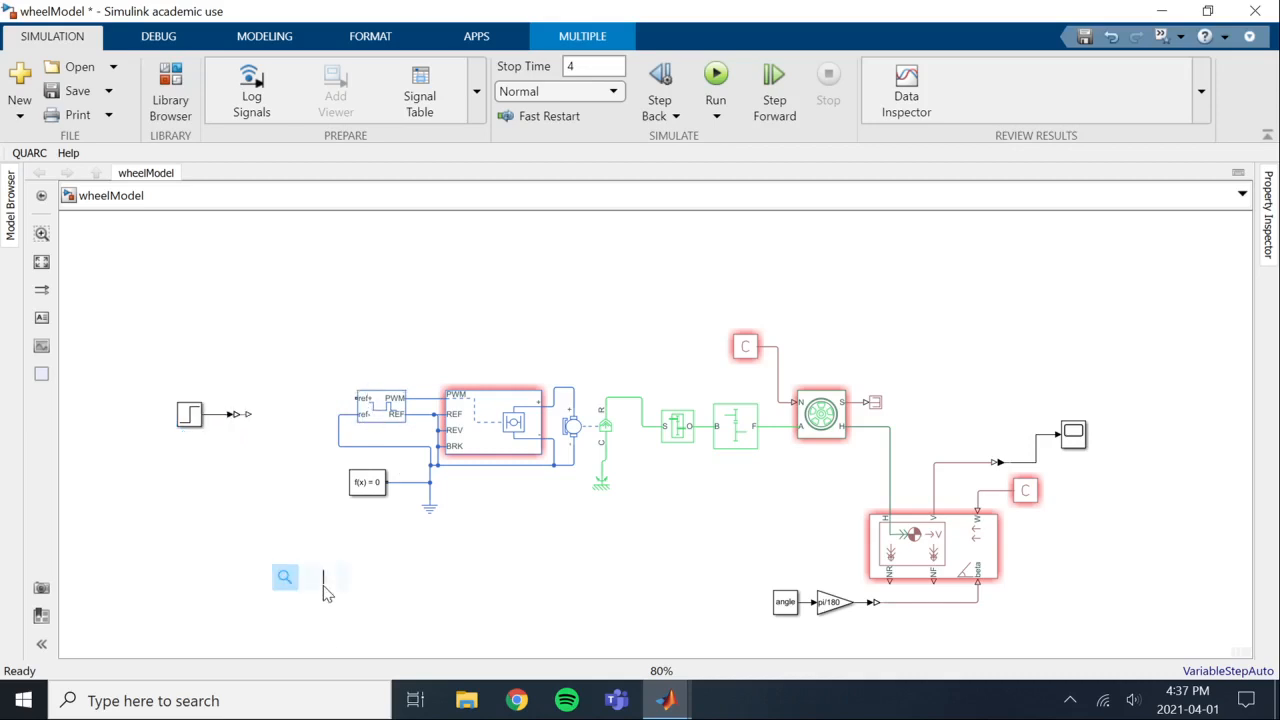
pyautogui.write('ps sen')
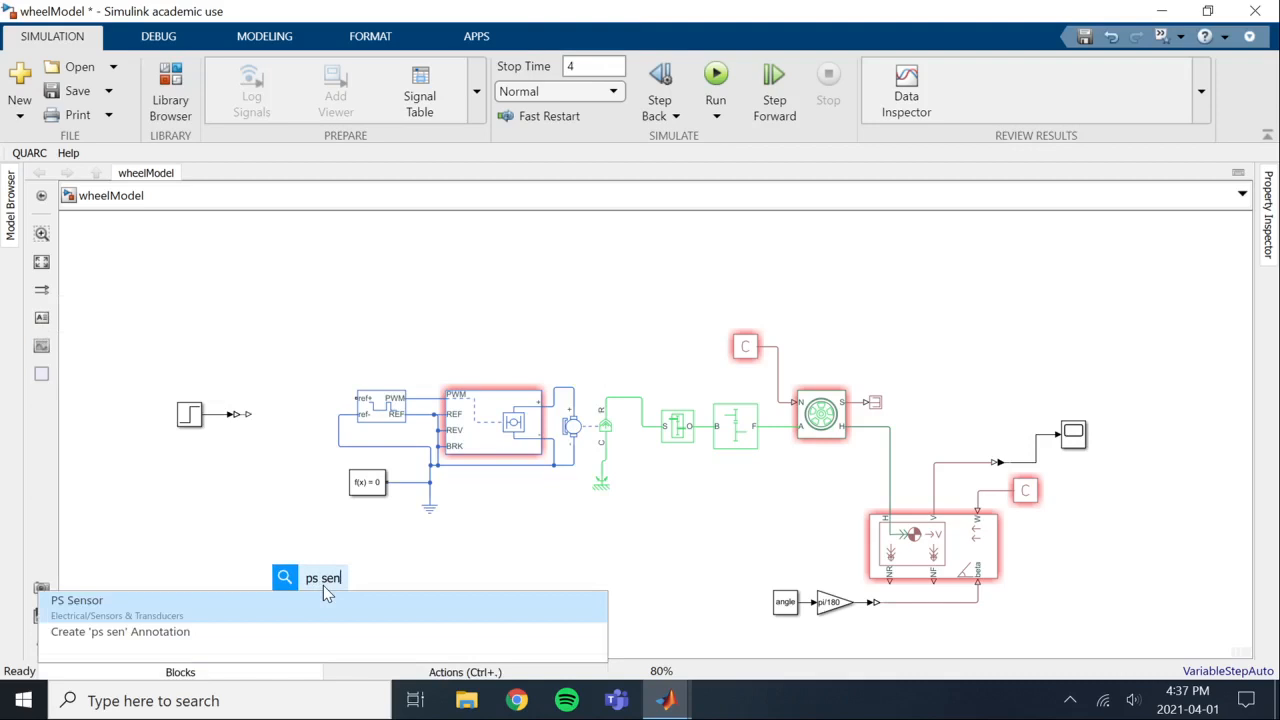
pyautogui.press('Return')
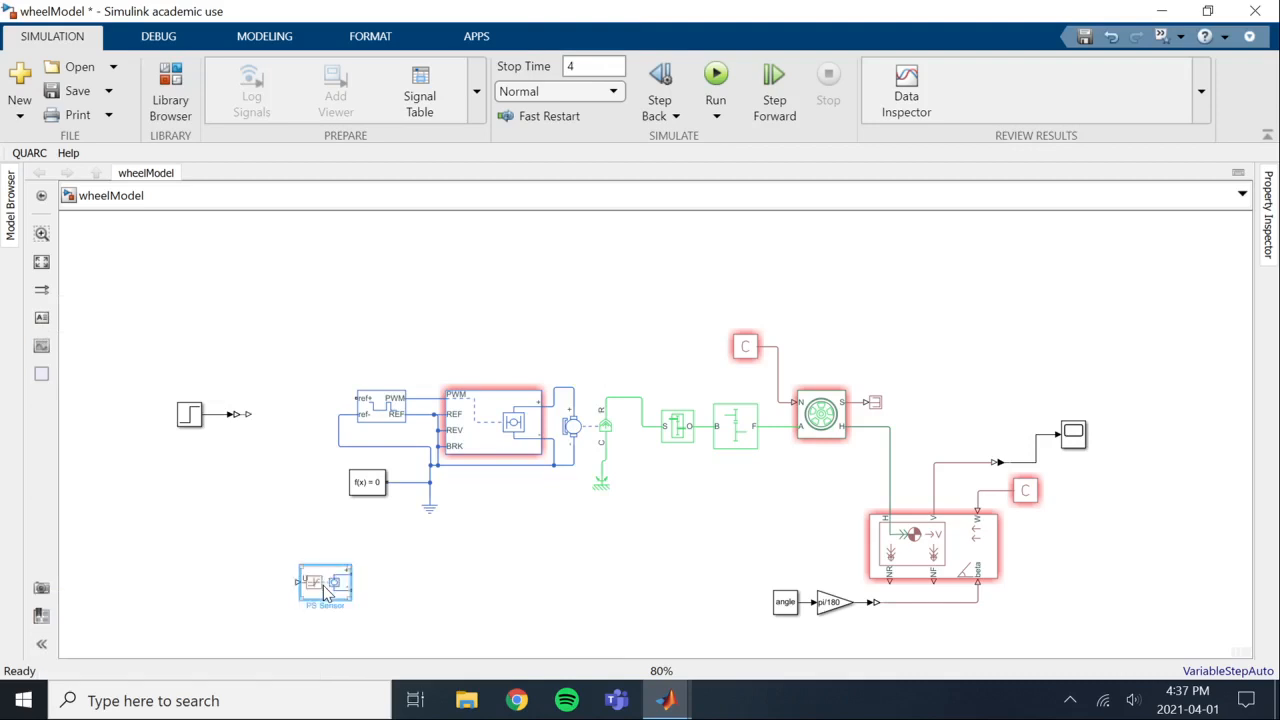
pyautogui.moveTo(346, 596); pyautogui.dragTo(318, 420)
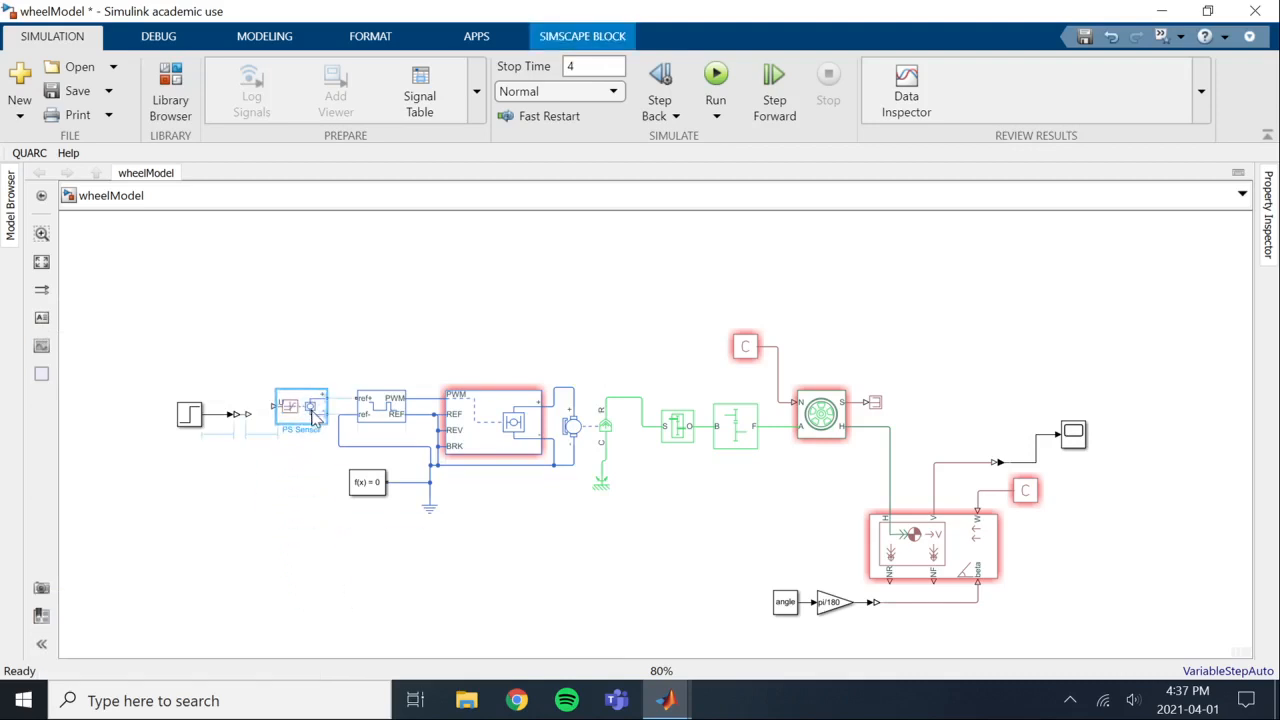
pyautogui.click(333, 458)
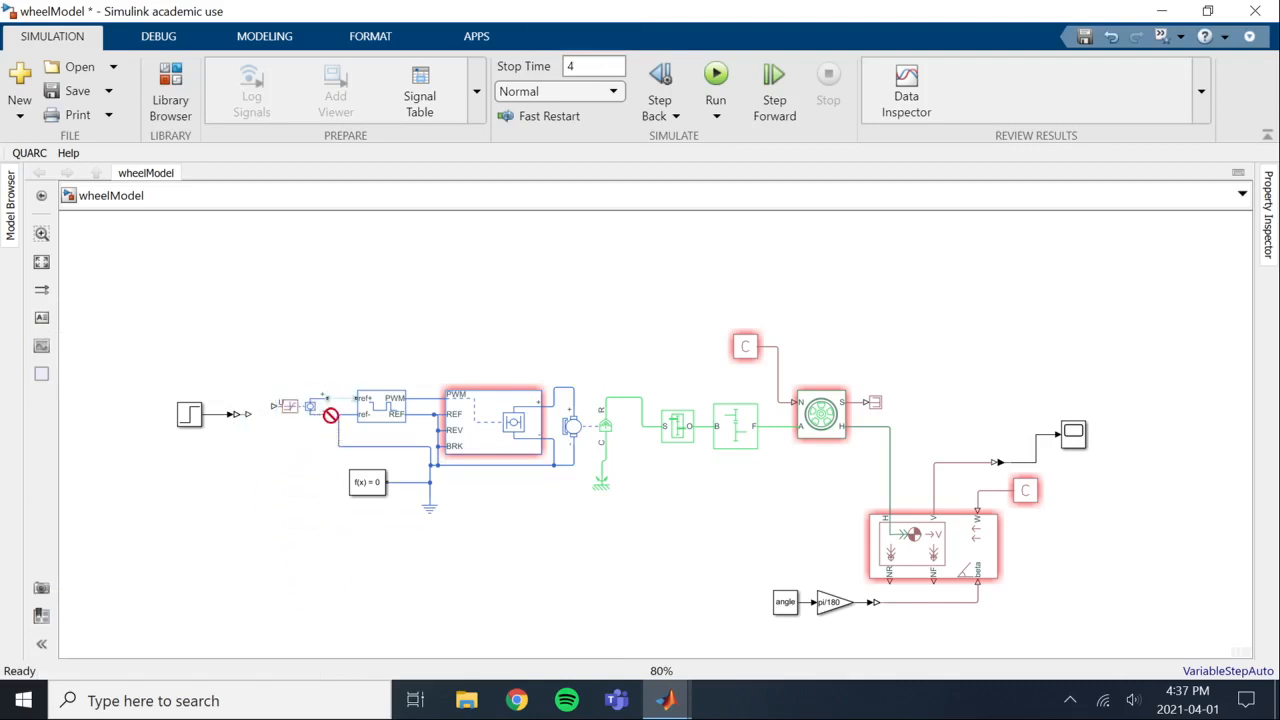
pyautogui.moveTo(356, 398); pyautogui.dragTo(325, 398)
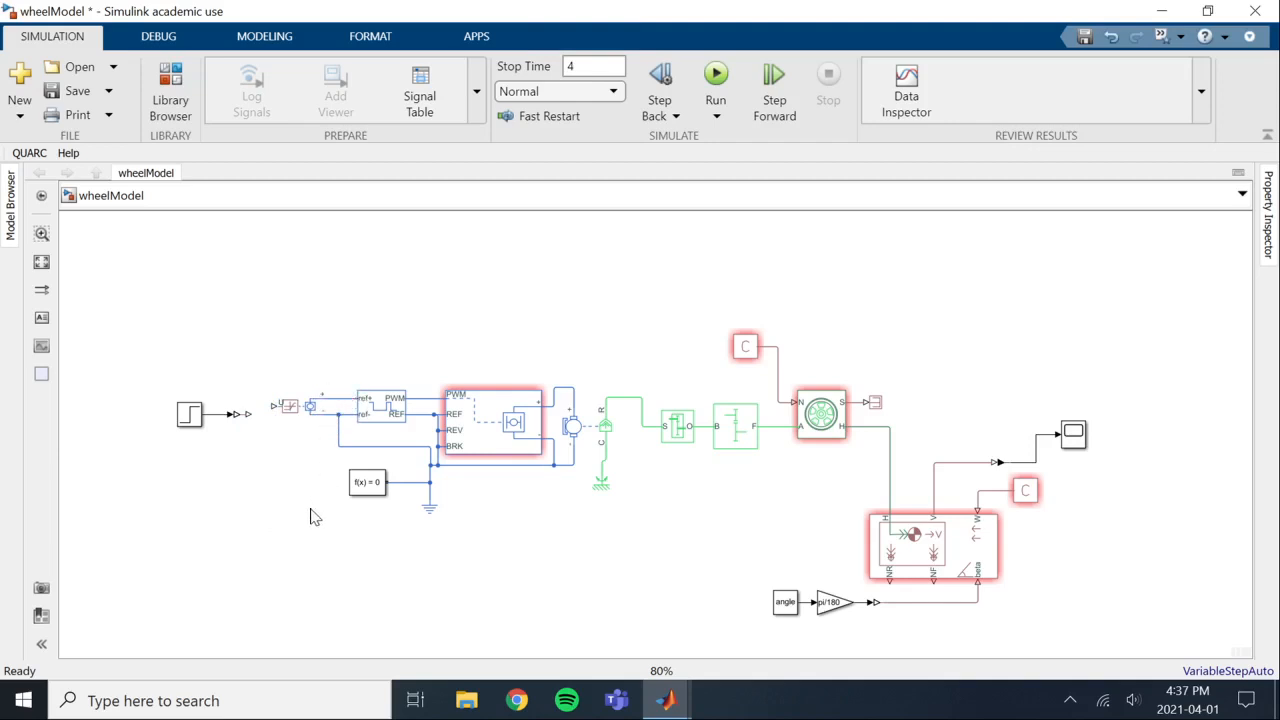
# - Review the PS Sensor's output type options, keep Variable voltage and accept the block parameters
pyautogui.doubleClick(298, 405)
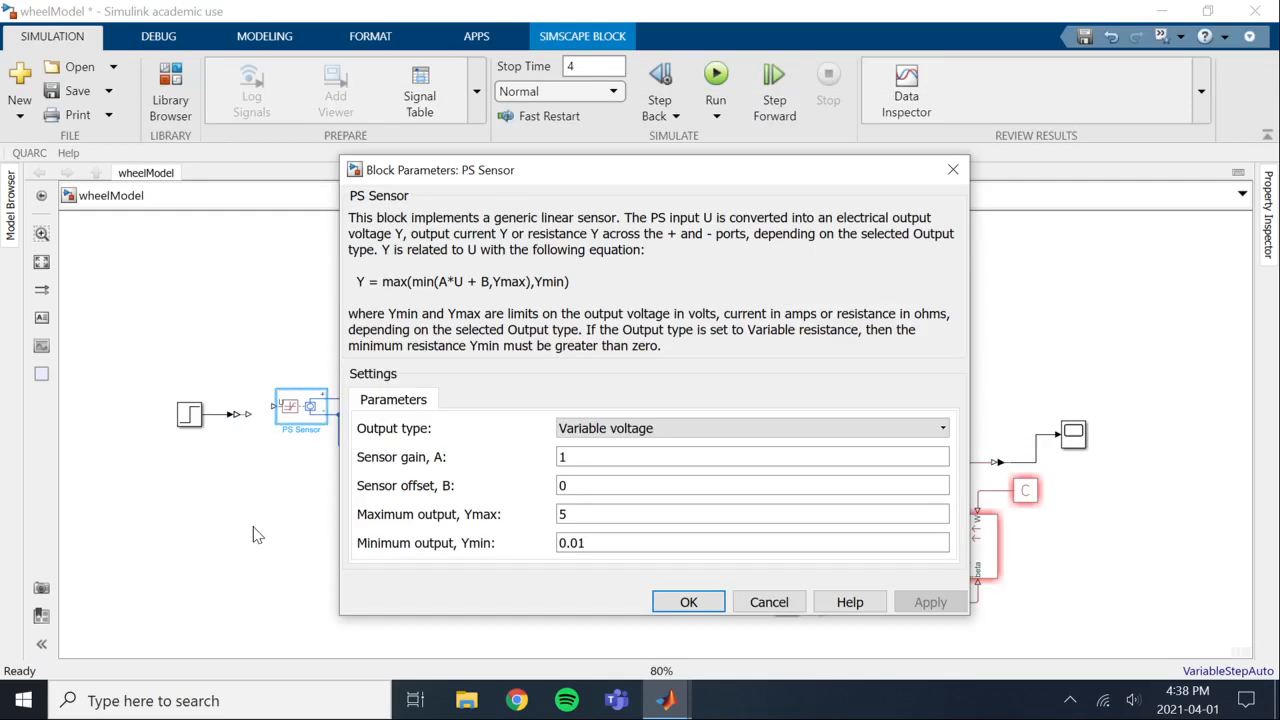
pyautogui.click(702, 432)
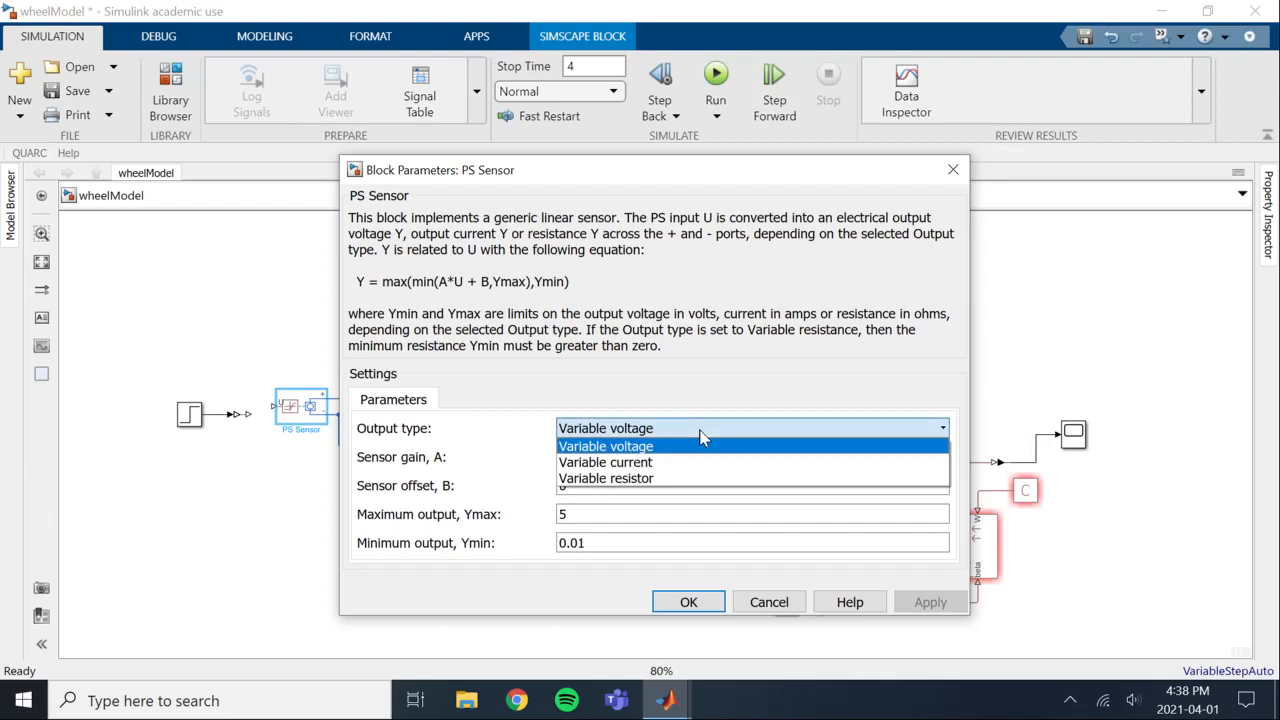
pyautogui.click(701, 383)
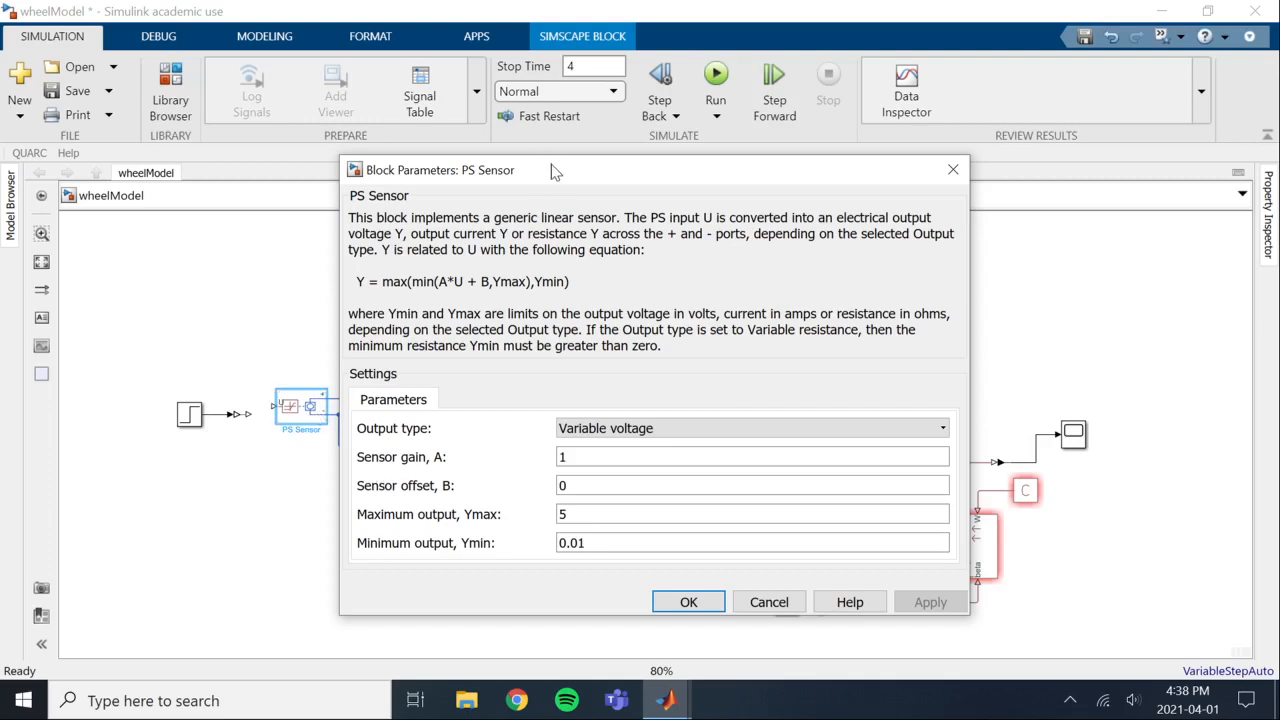
pyautogui.moveTo(551, 168); pyautogui.dragTo(682, 171)
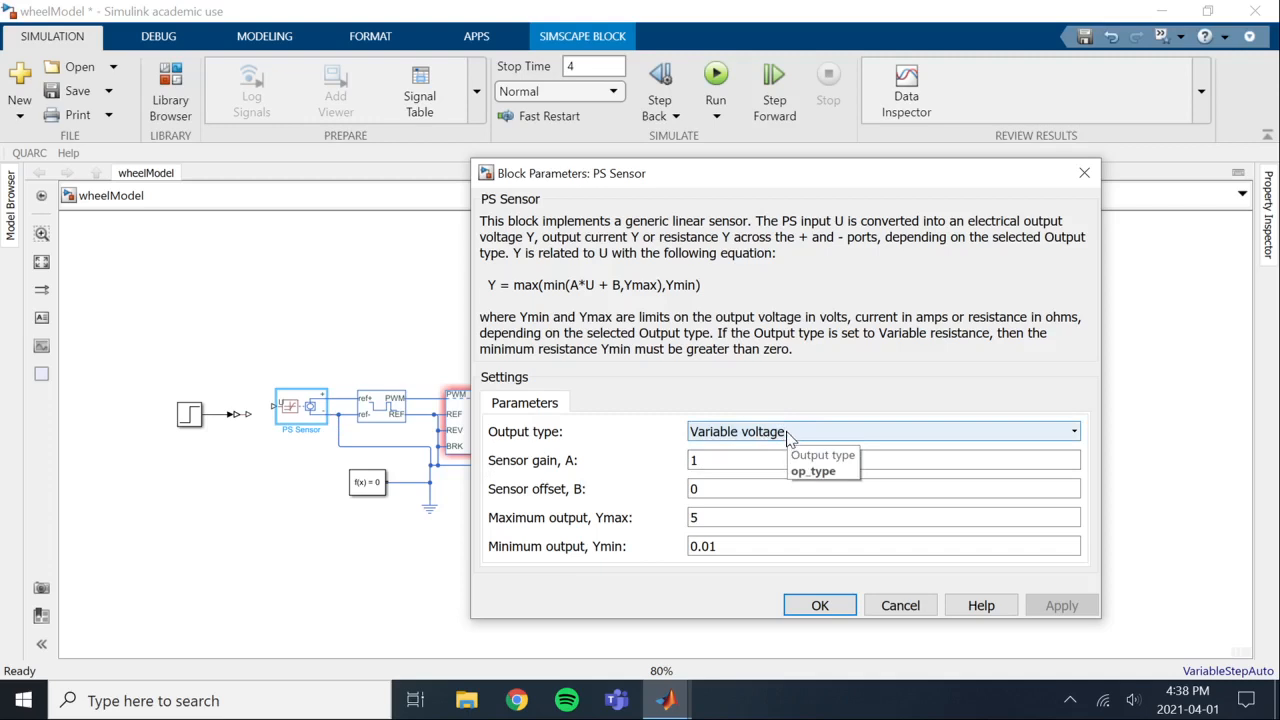
pyautogui.click(820, 606)
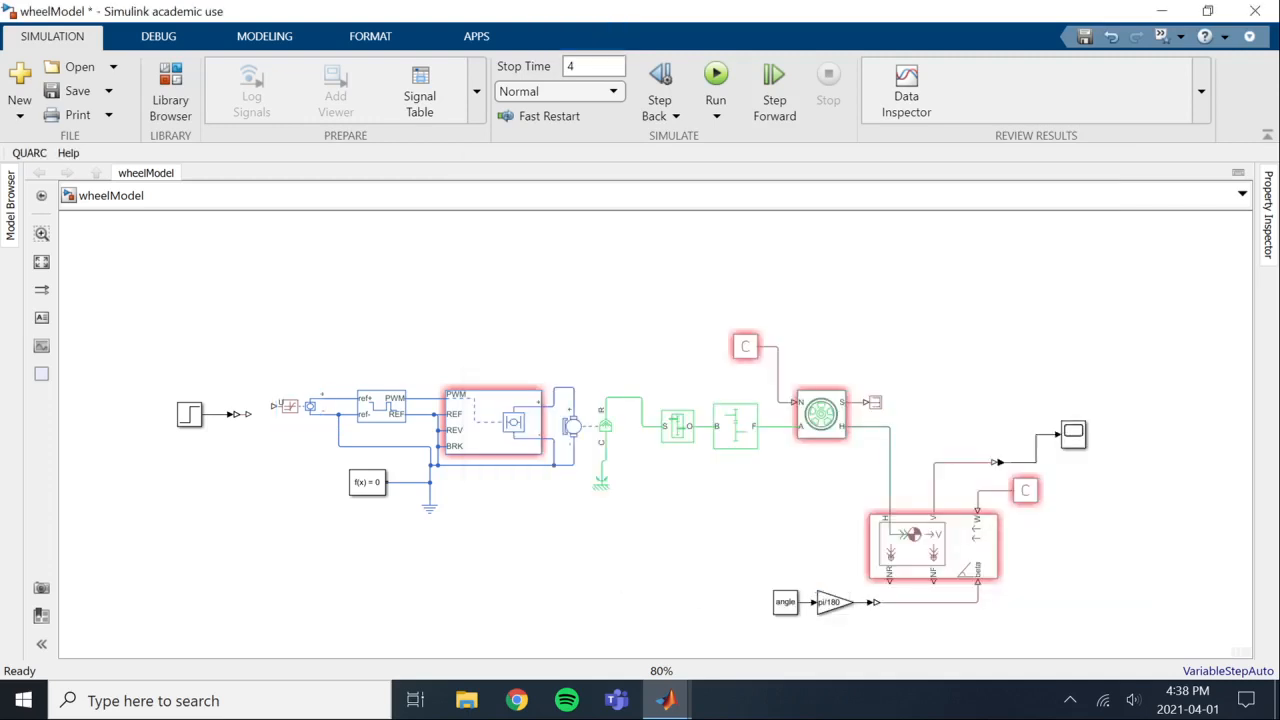
# - Connect the Simulink-PS Converter to the PS Sensor's U input and move the step source farther away, level with the converter
pyautogui.click(241, 413)
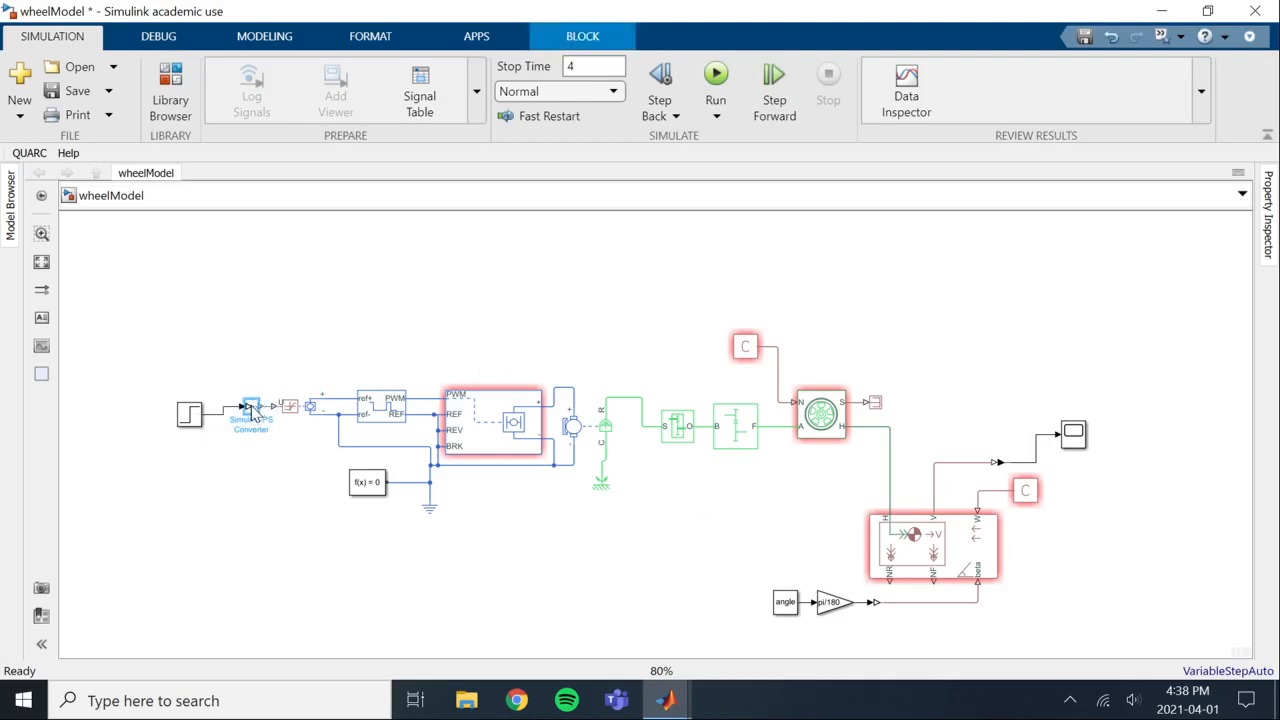
pyautogui.moveTo(196, 422); pyautogui.dragTo(134, 409)
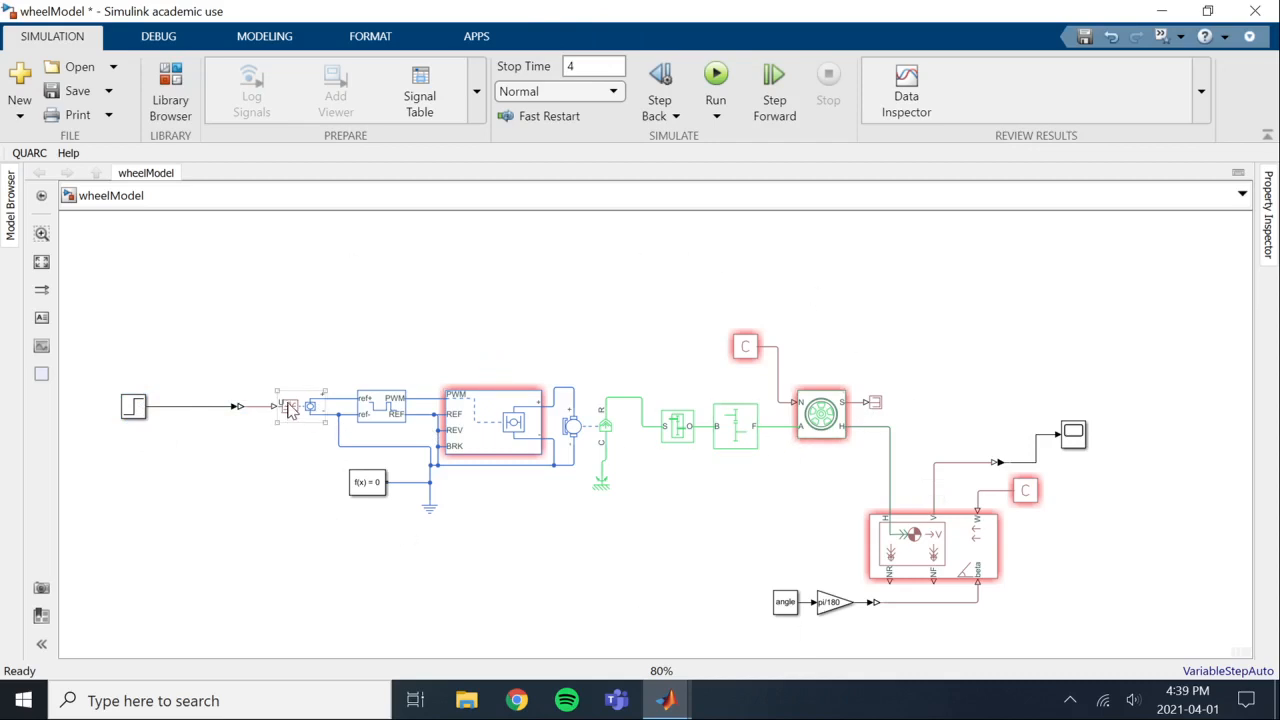
pyautogui.moveTo(503, 424)
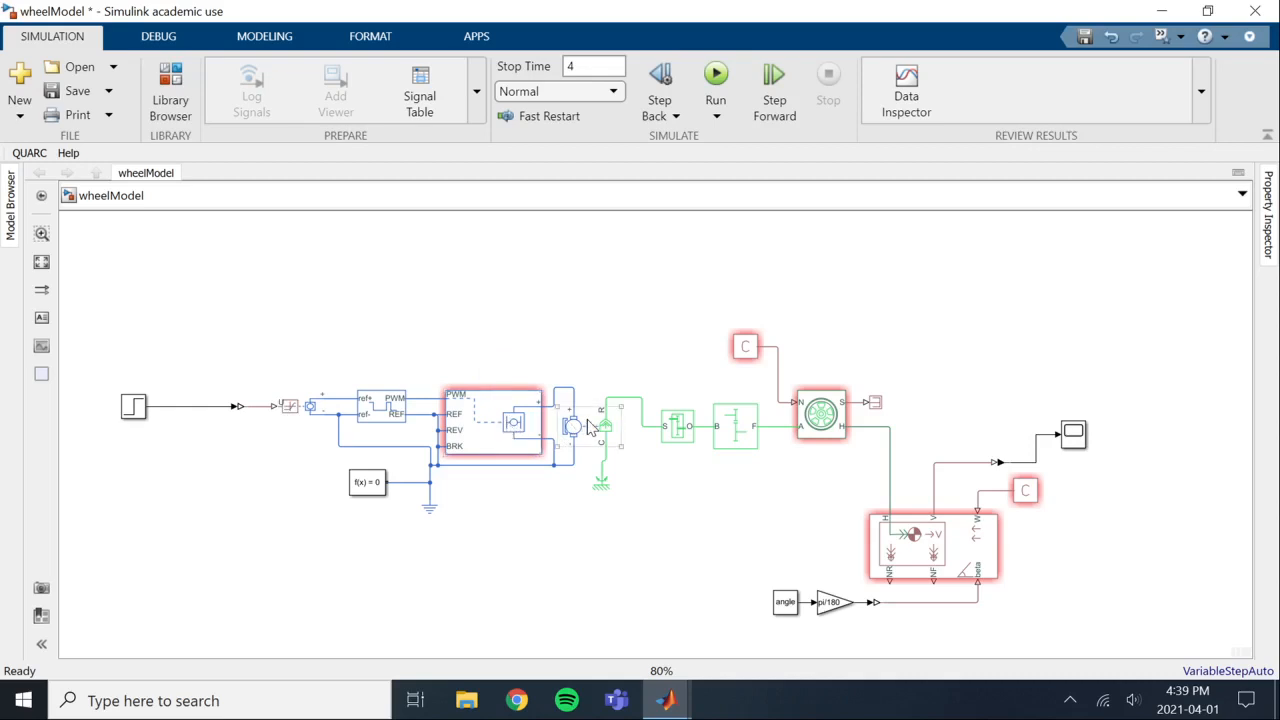
pyautogui.moveTo(968, 555)
# - Add a Gain block below the step source with a gain of pwmVolt, and enlarge it so the variable name fits inside
pyautogui.doubleClick(193, 503)
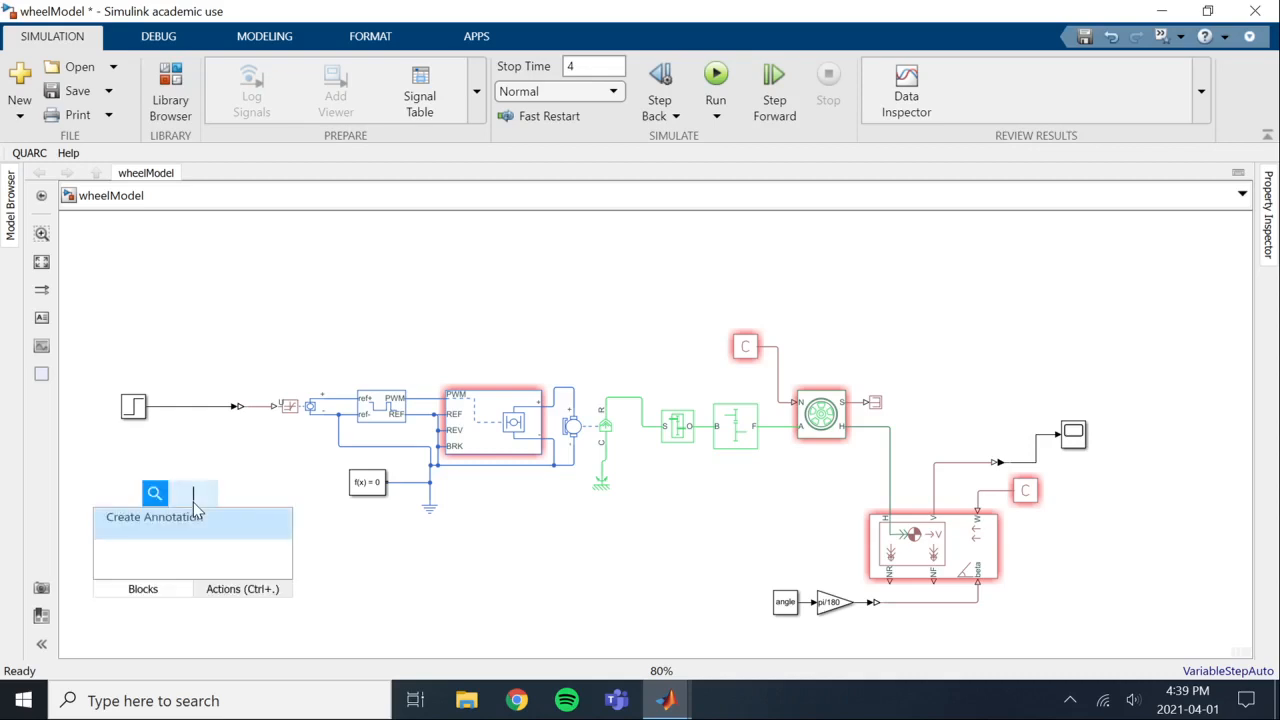
pyautogui.write('gain')
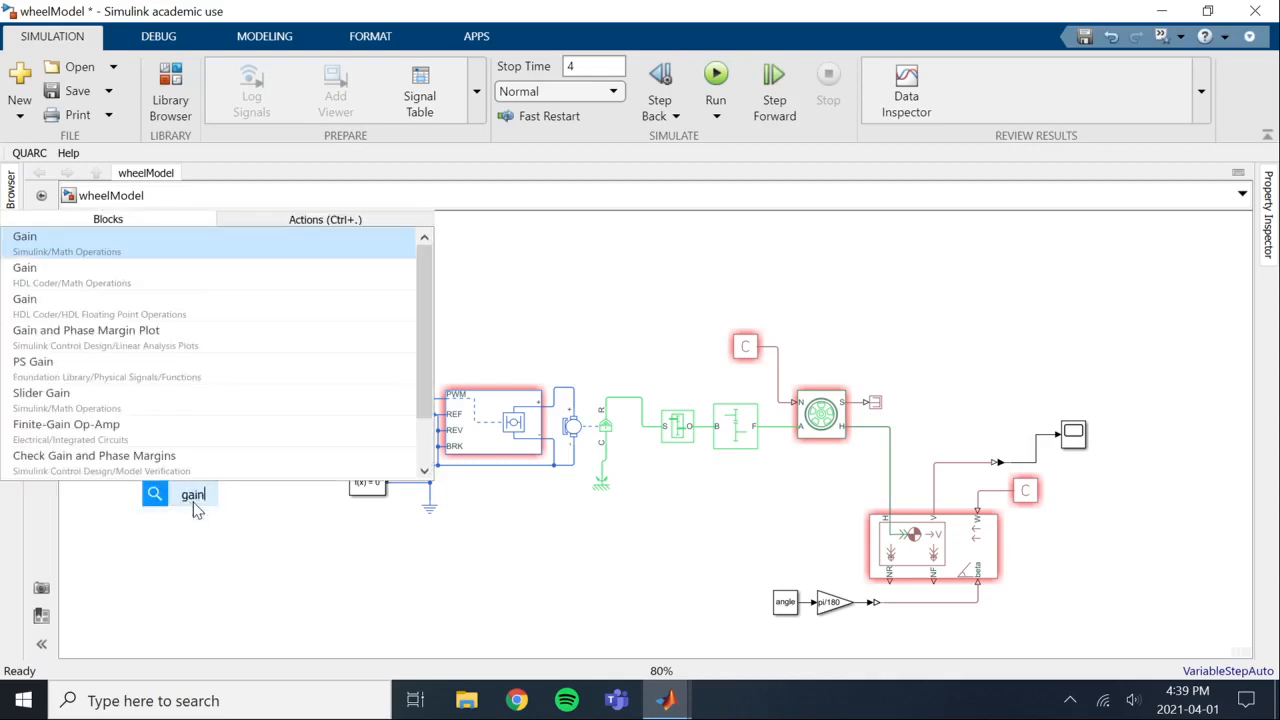
pyautogui.press('Return')
pyautogui.doubleClick(193, 498)
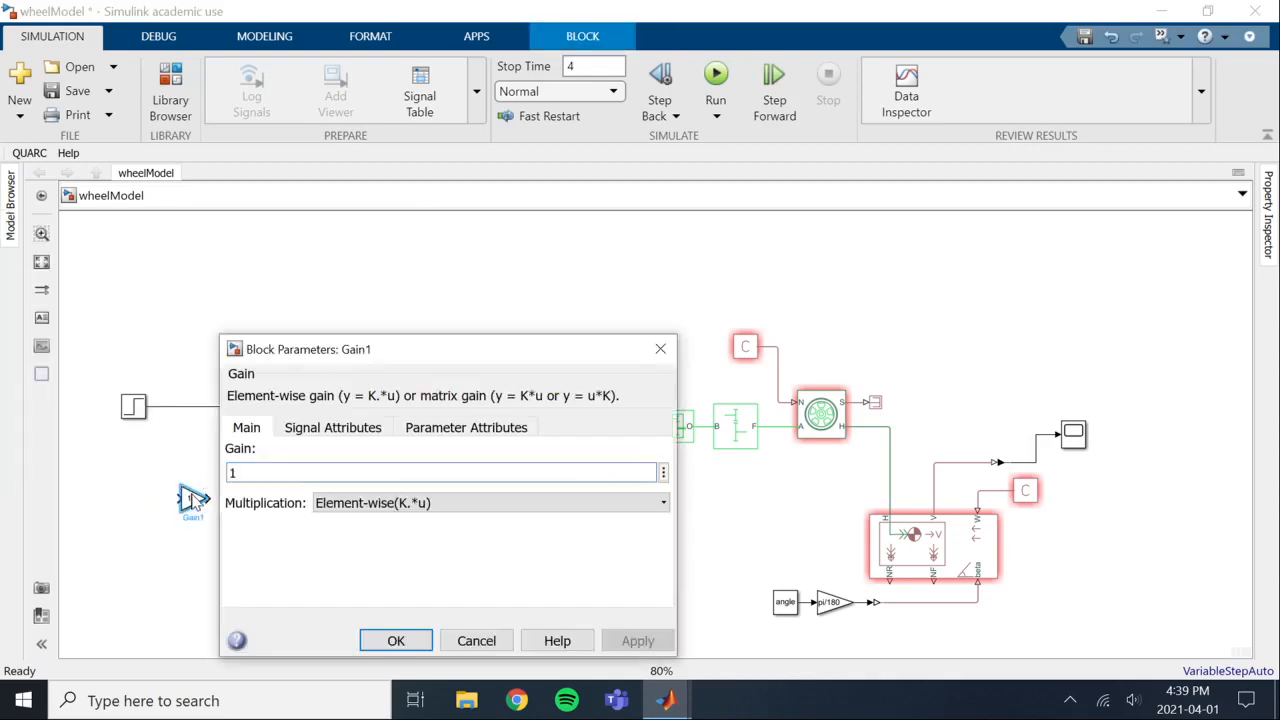
pyautogui.write('pwmVolt')
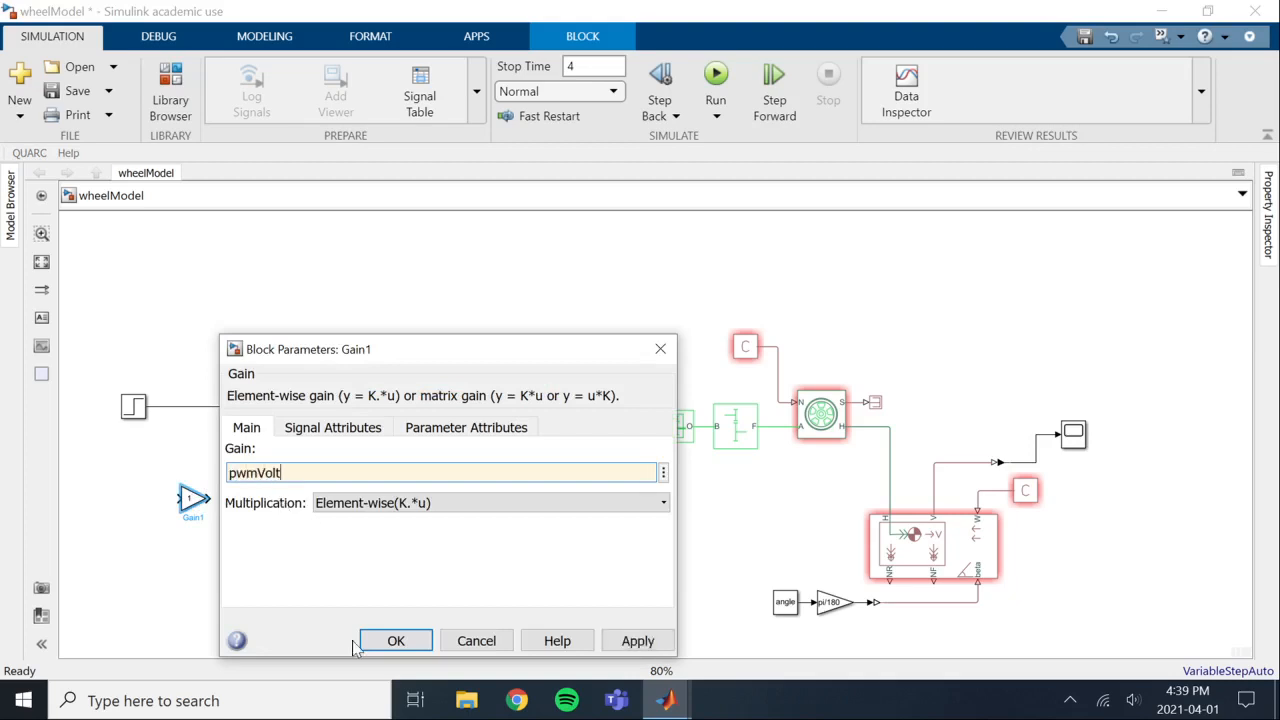
pyautogui.click(398, 641)
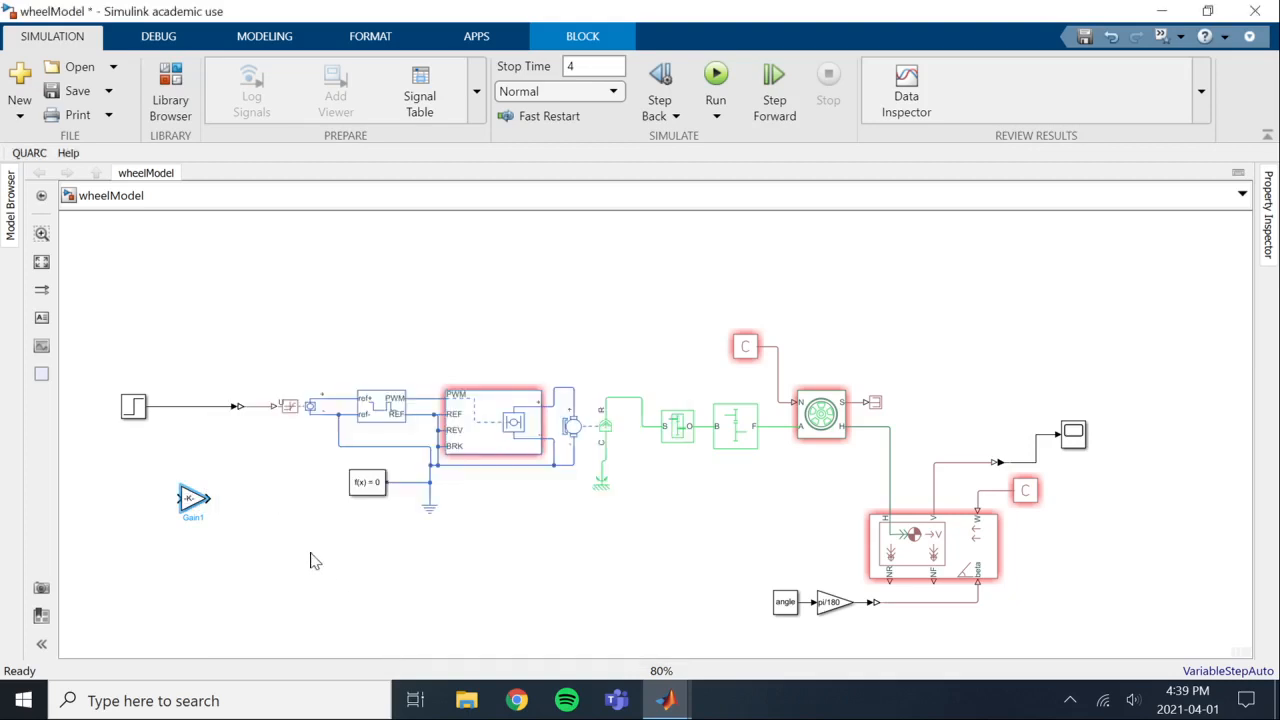
pyautogui.click(190, 506)
pyautogui.moveTo(181, 511); pyautogui.dragTo(155, 516)
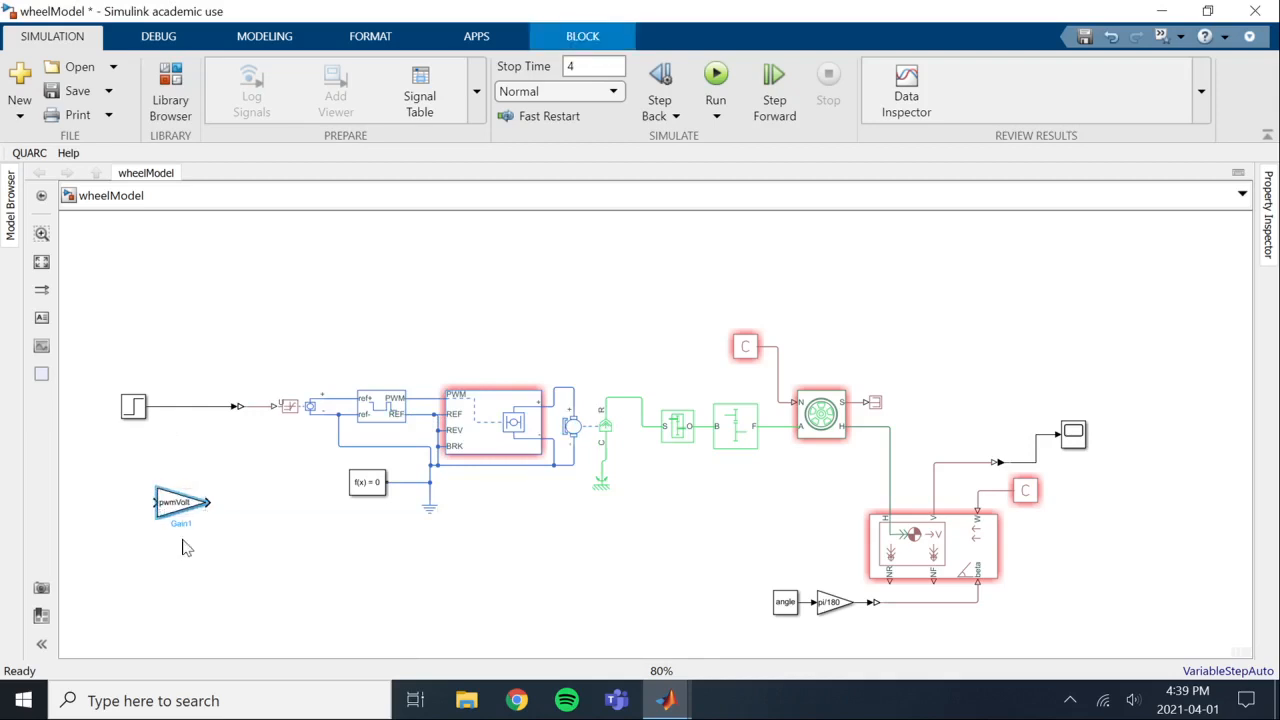
# - Insert the pwmVolt Gain block into the line between the step source and the Simulink-PS Converter, nudging the step source away for space
pyautogui.click(172, 421)
pyautogui.click(176, 407)
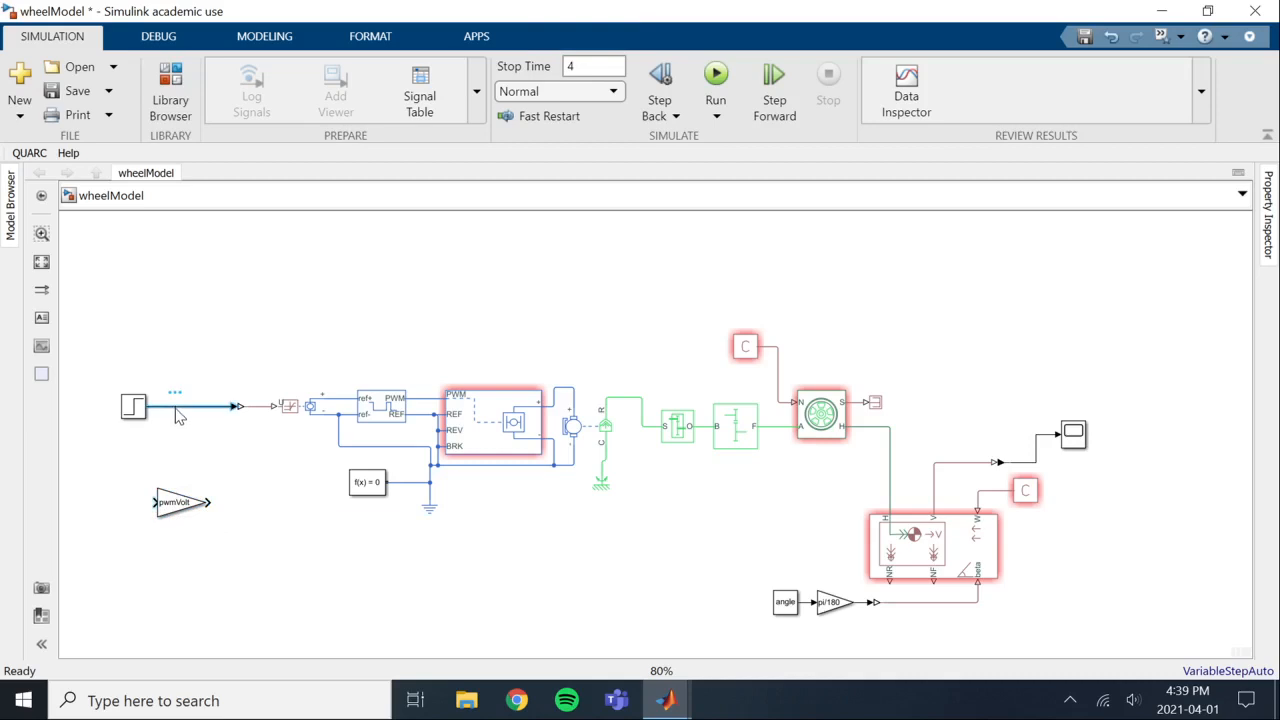
pyautogui.moveTo(178, 488); pyautogui.dragTo(186, 392)
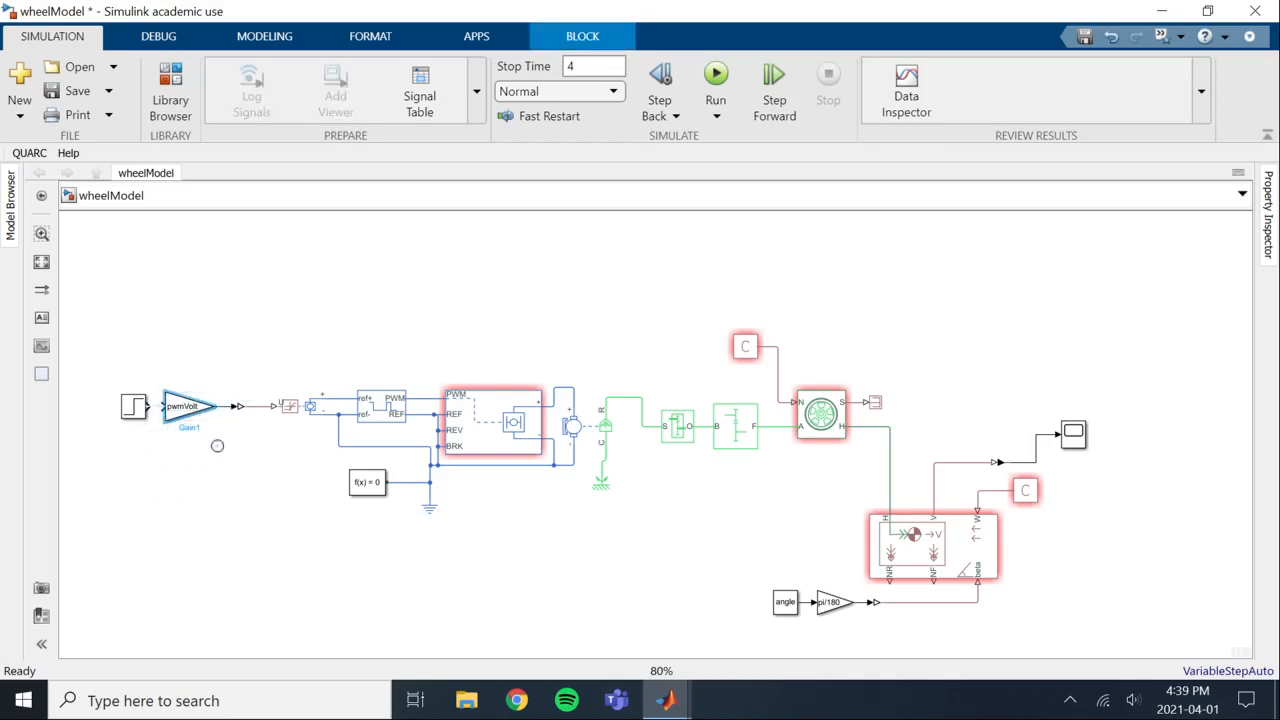
pyautogui.click(126, 426)
pyautogui.click(128, 406)
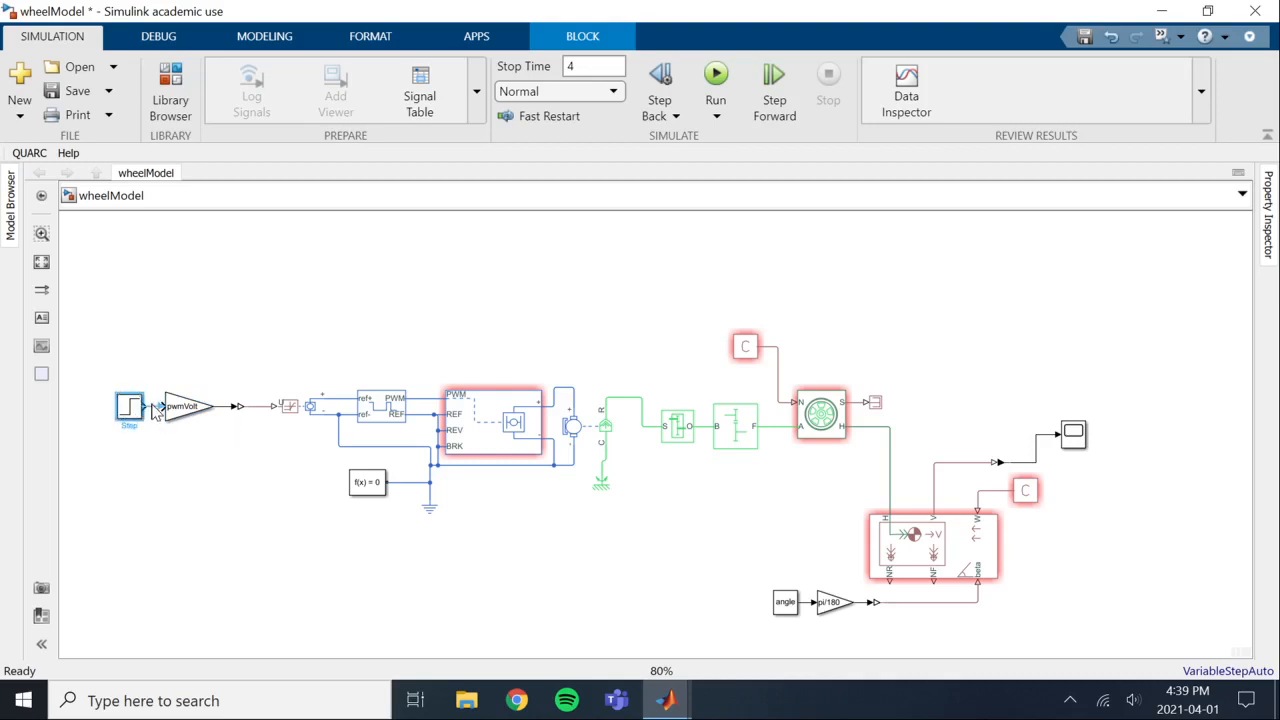
pyautogui.click(157, 452)
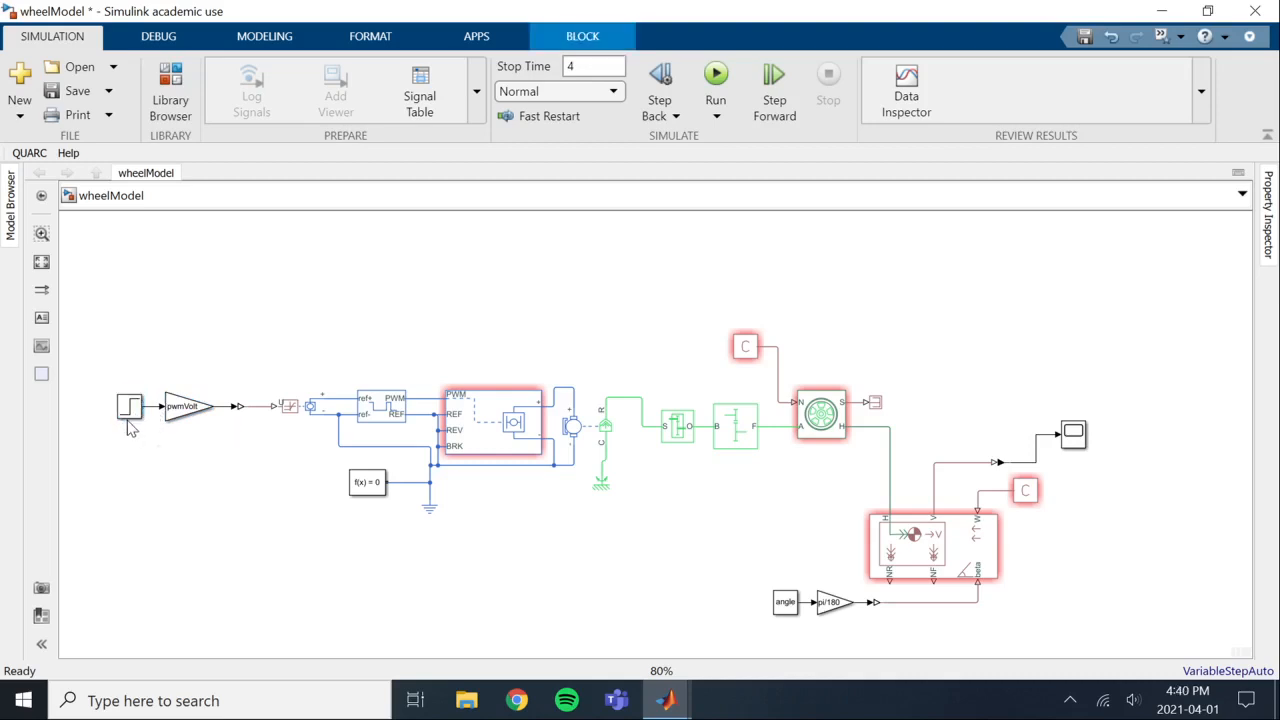
# - Rename the step source block as DutyCycle
pyautogui.click(124, 416)
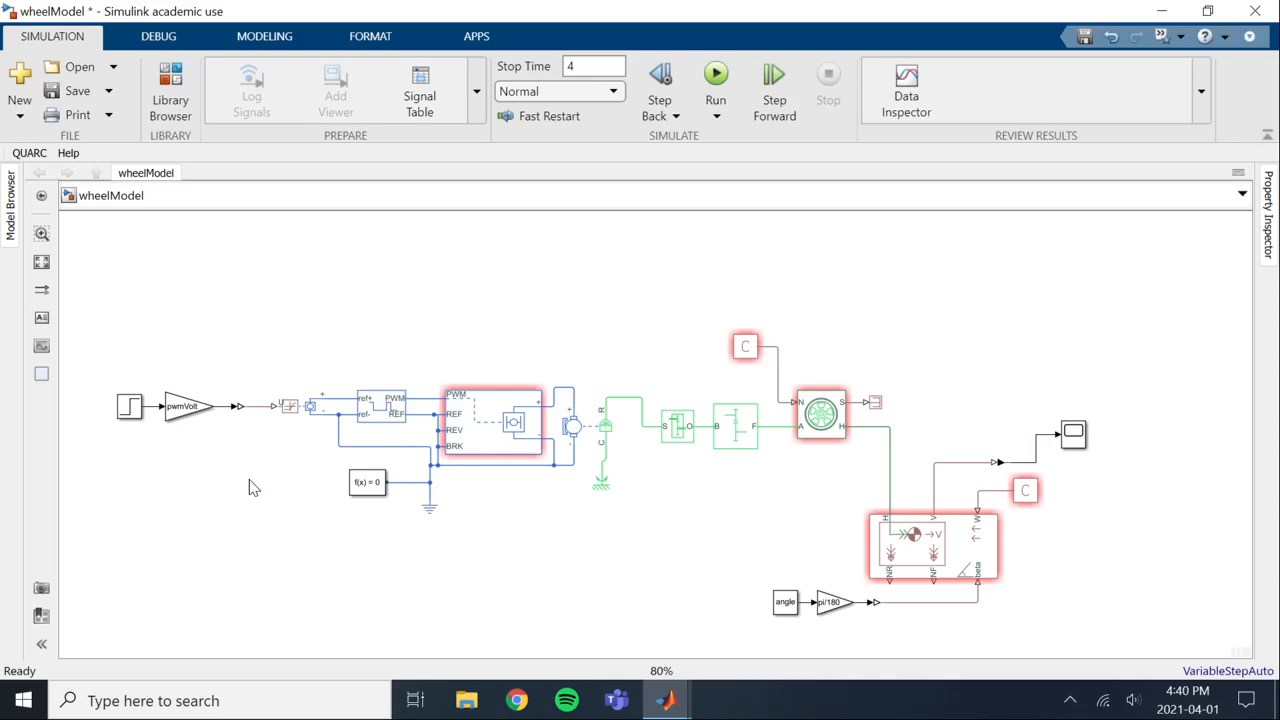
pyautogui.click(128, 412)
pyautogui.doubleClick(129, 426)
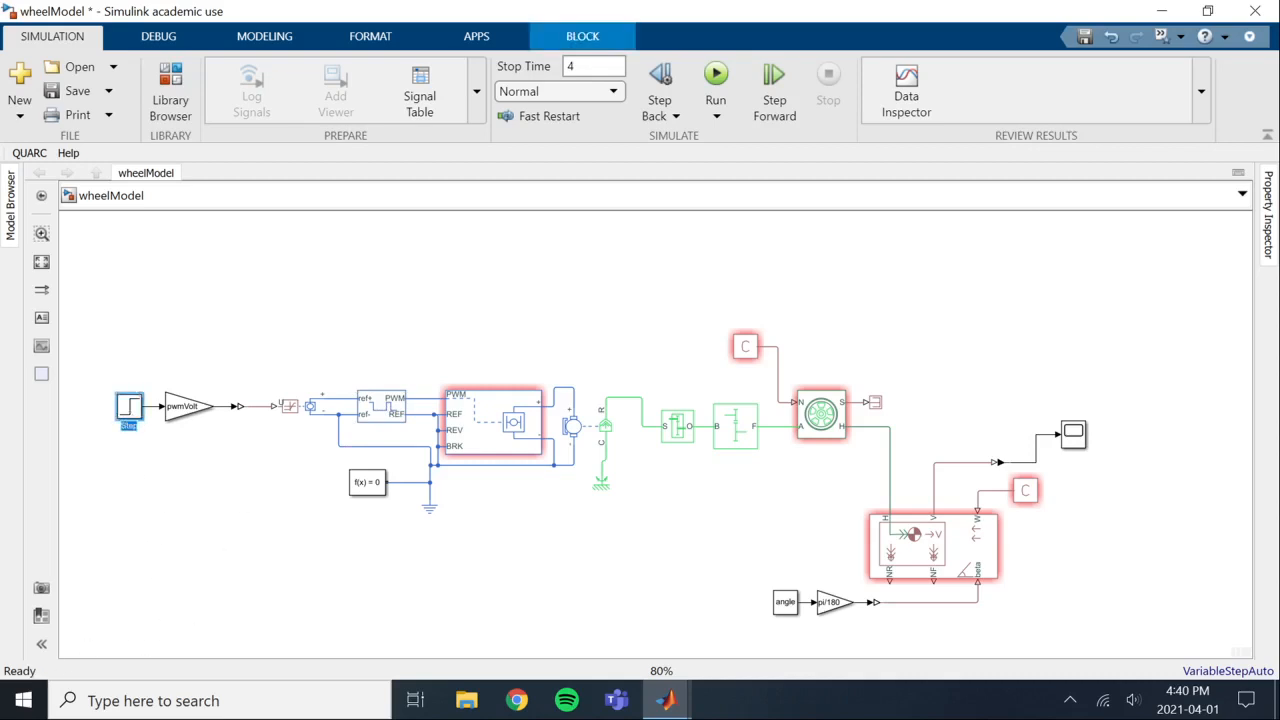
pyautogui.write('DutyCycle')
pyautogui.click(161, 474)
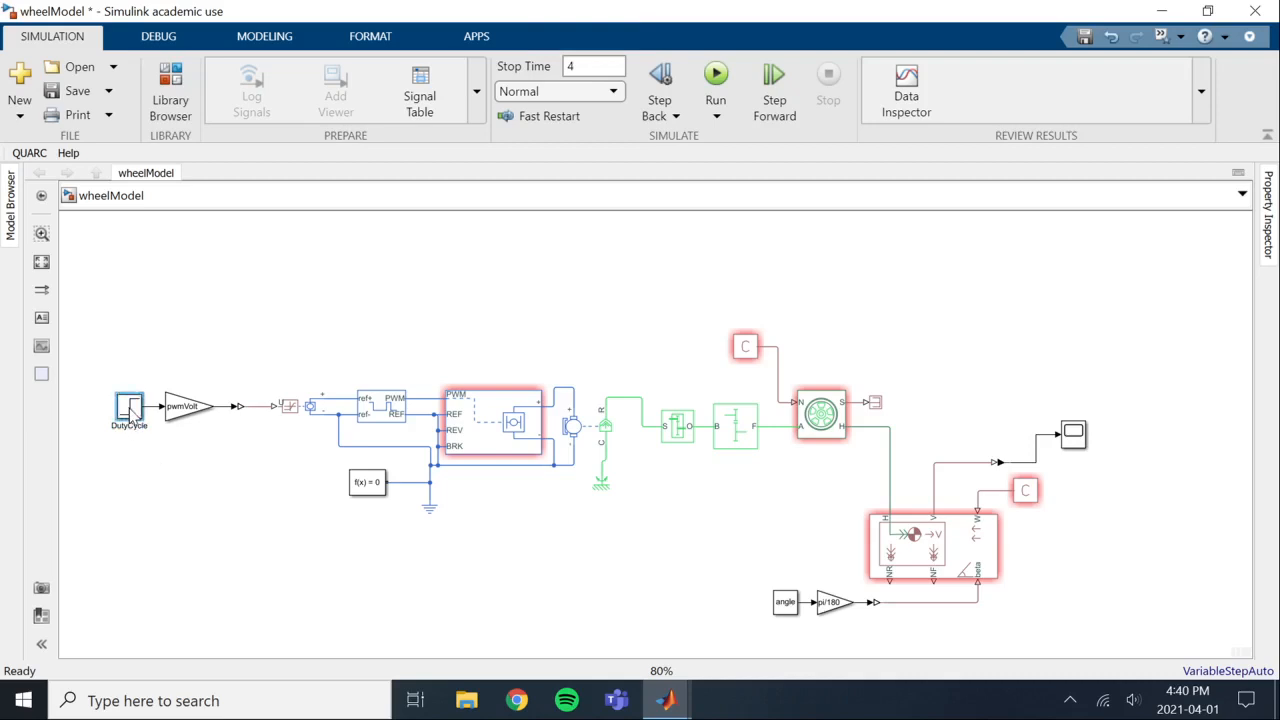
# - Set the DutyCycle block's initial value to dutyInital and its final value to dutyFinal, and accept the parameters
pyautogui.doubleClick(133, 412)
pyautogui.doubleClick(190, 438)
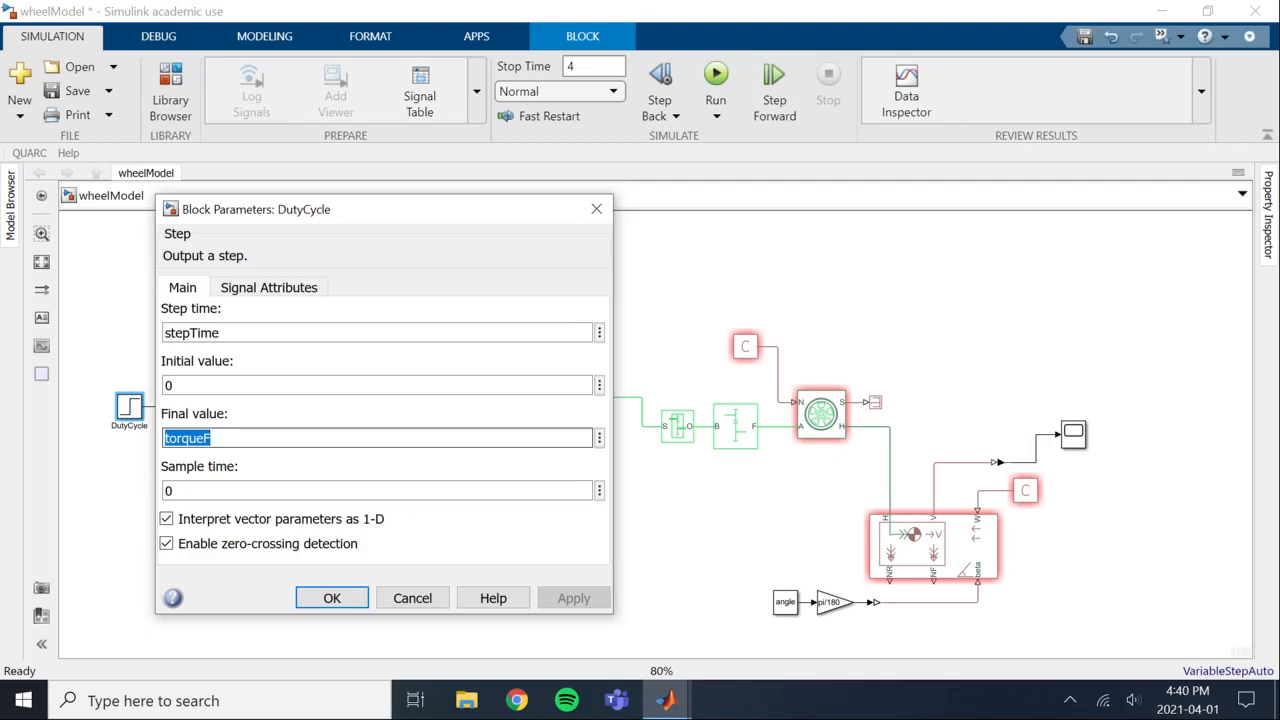
pyautogui.doubleClick(170, 385)
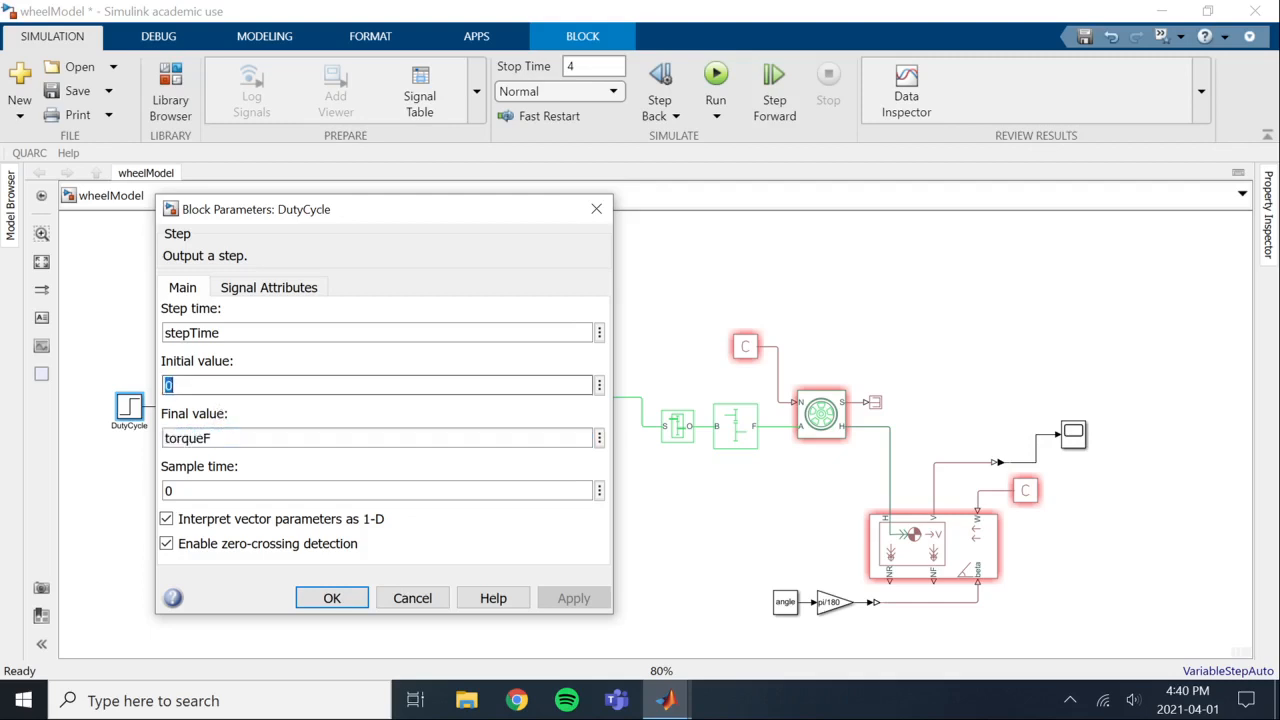
pyautogui.write('du')
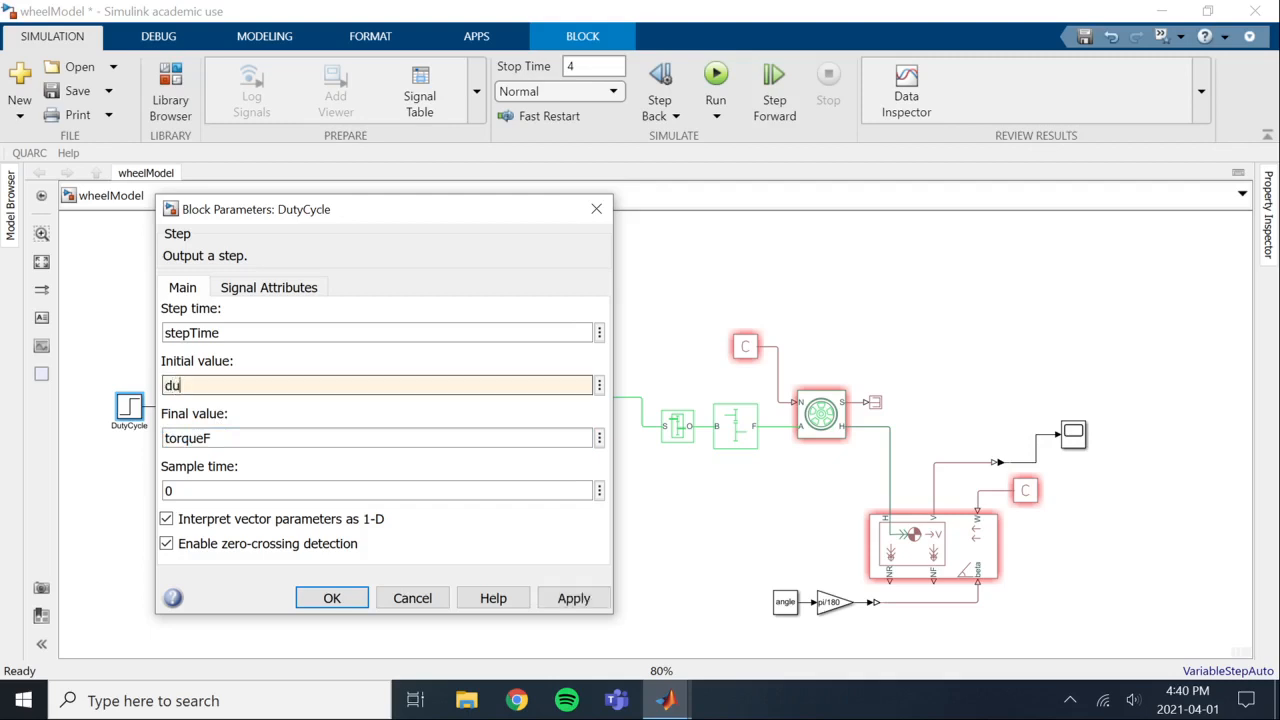
pyautogui.write('tyInital')
pyautogui.press('Tab')
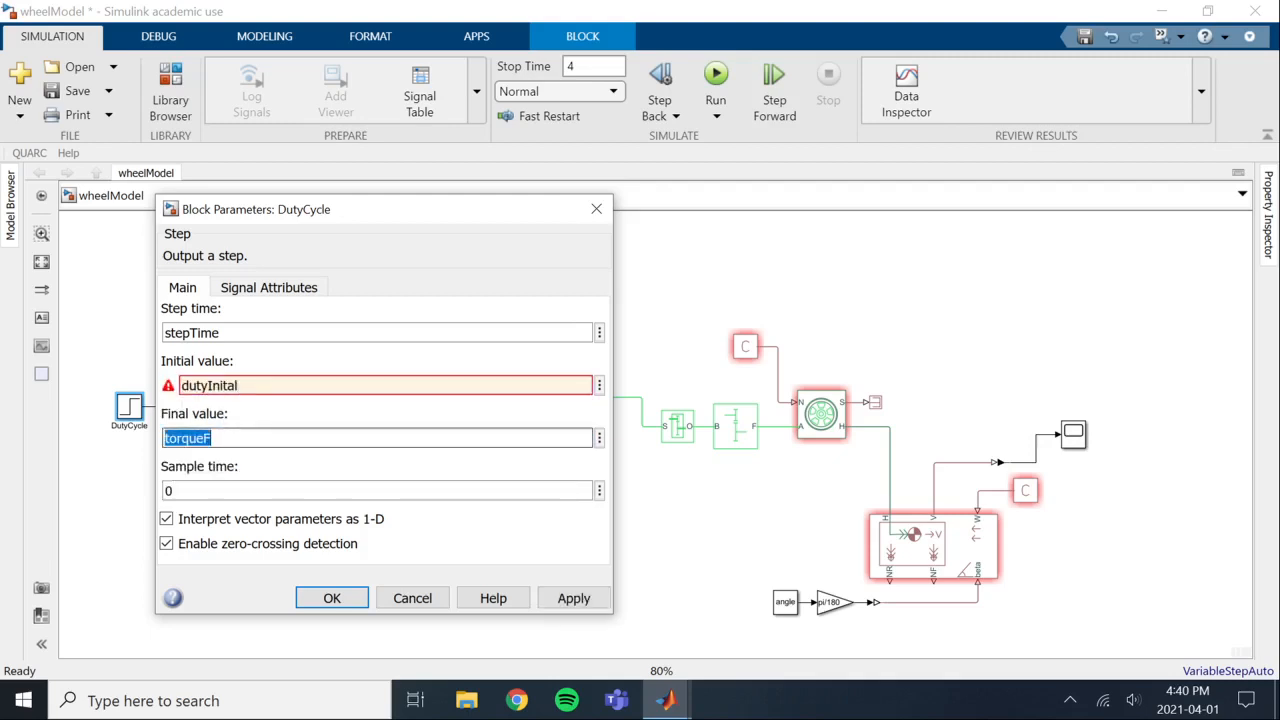
pyautogui.write('duty')
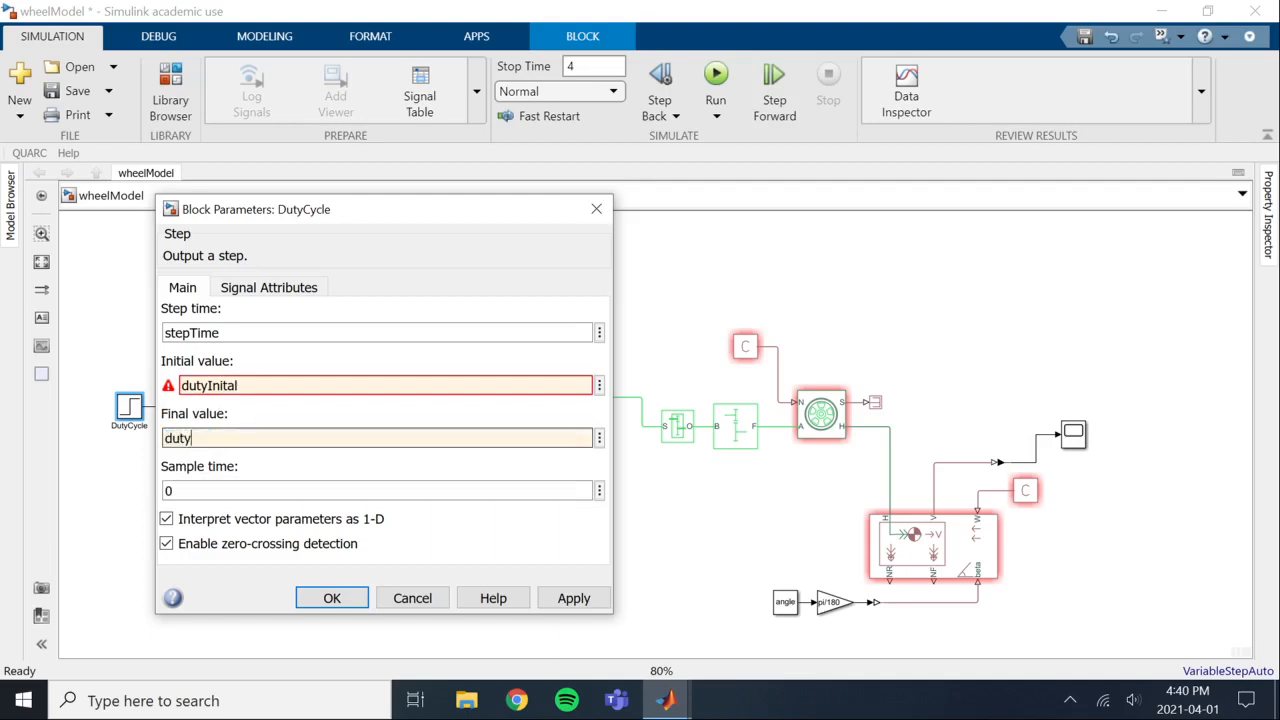
pyautogui.write('Final')
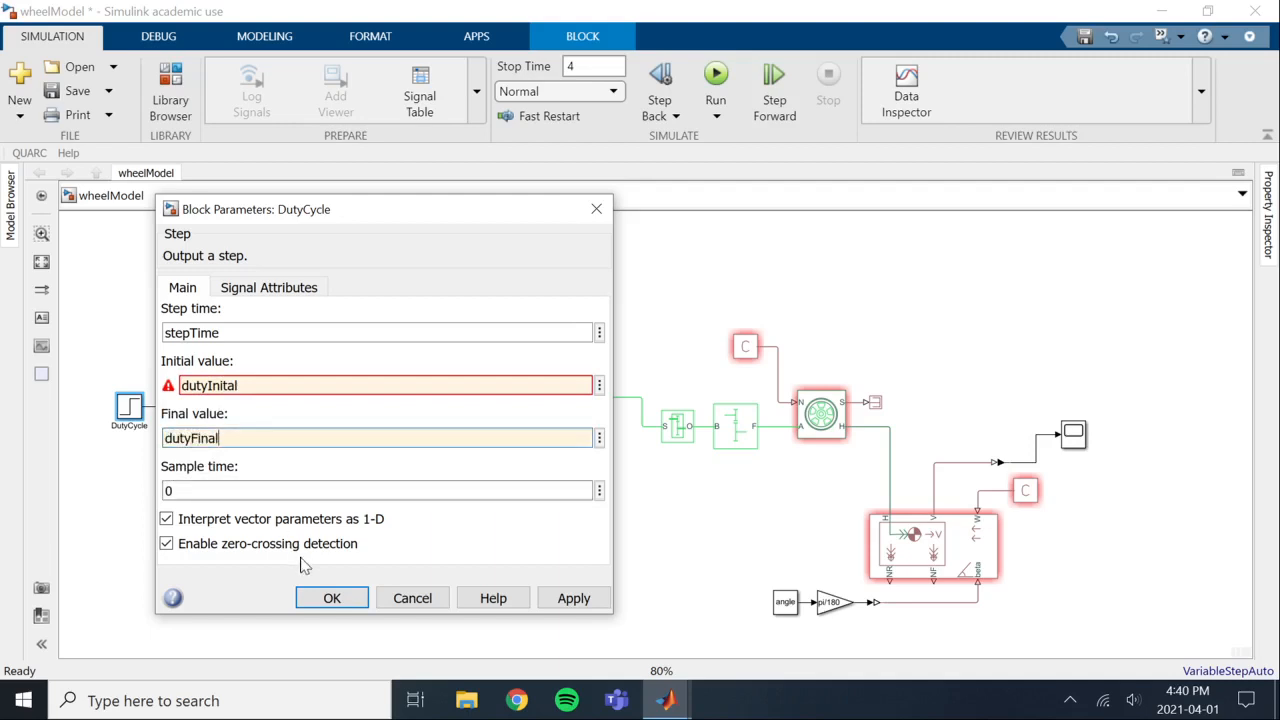
pyautogui.click(332, 597)
# - Switch to MATLAB and define dutyInitial = 0 and dutyFinal = 0.5 below pwmVolt in editvars.m
pyautogui.moveTo(664, 700)
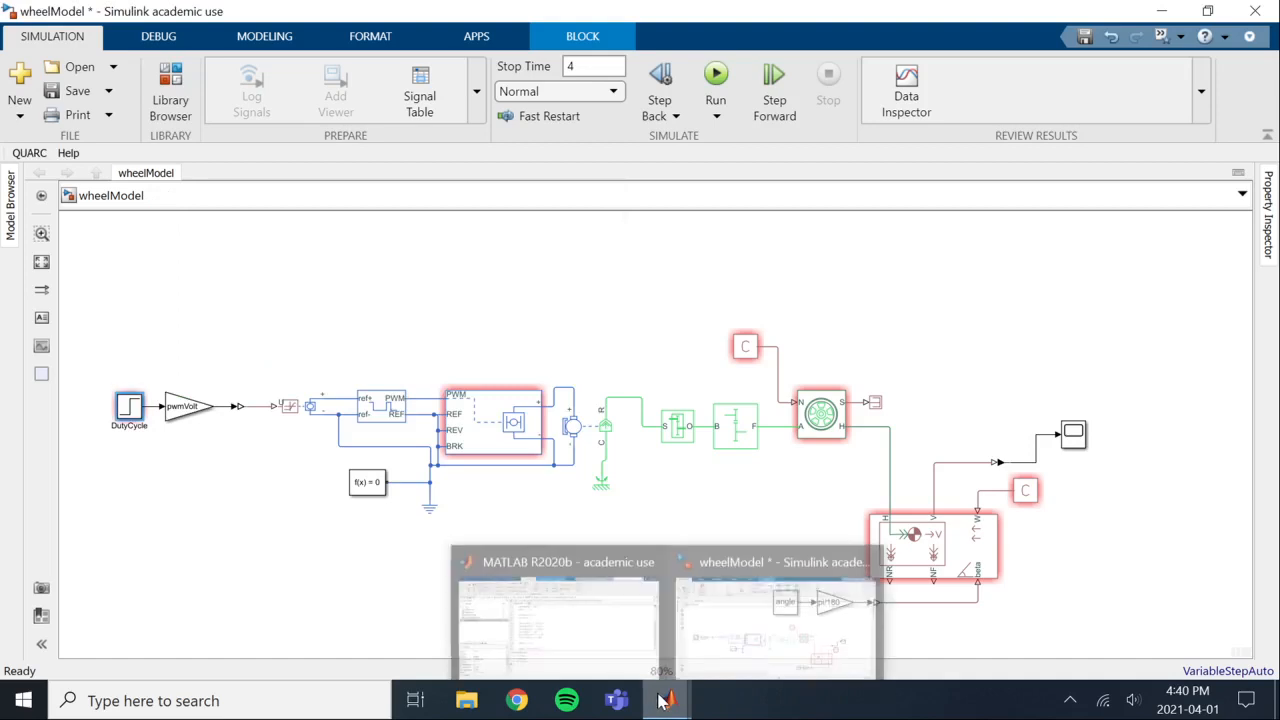
pyautogui.click(578, 641)
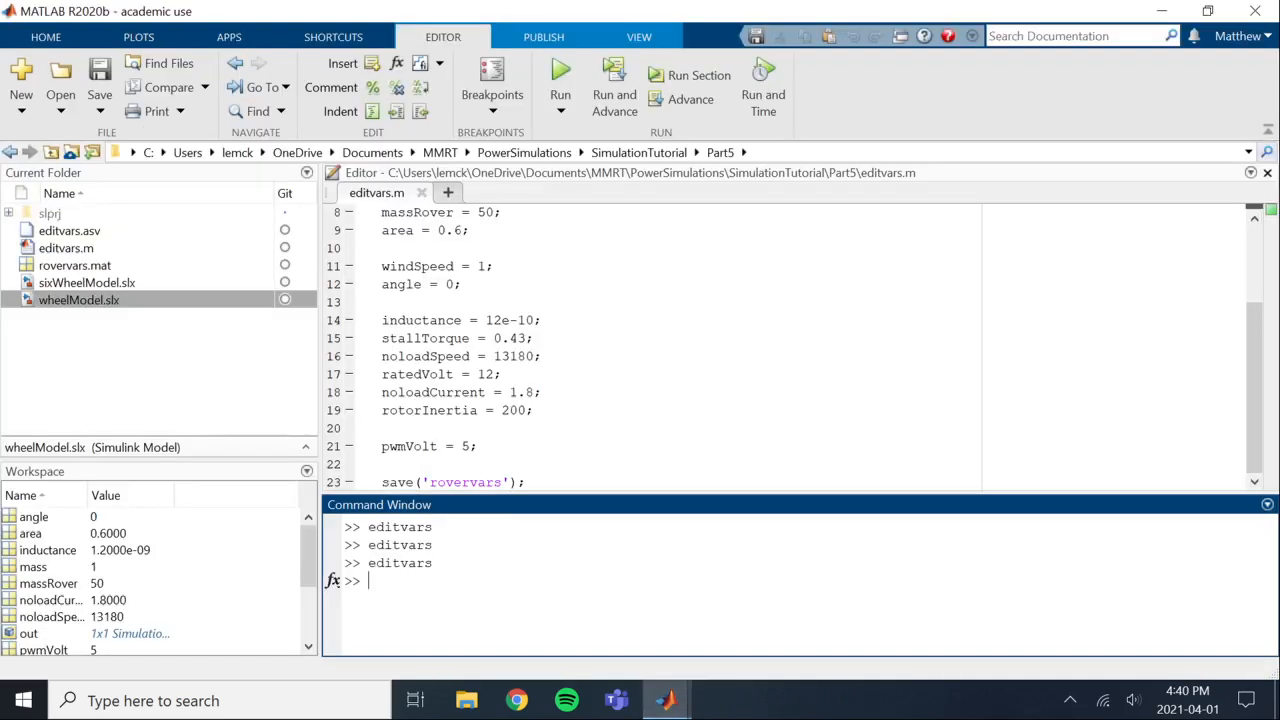
pyautogui.click(479, 447)
pyautogui.press('Return')
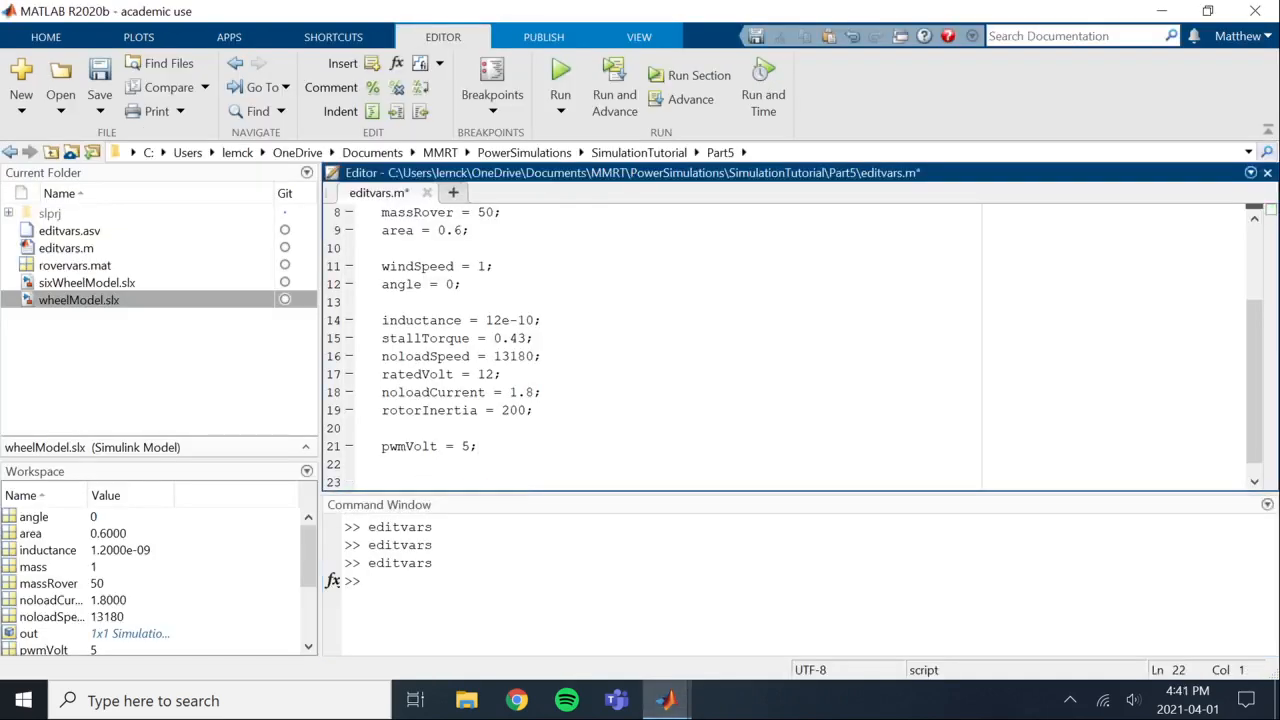
pyautogui.press('Return')
pyautogui.write('dutyInitial = 0')
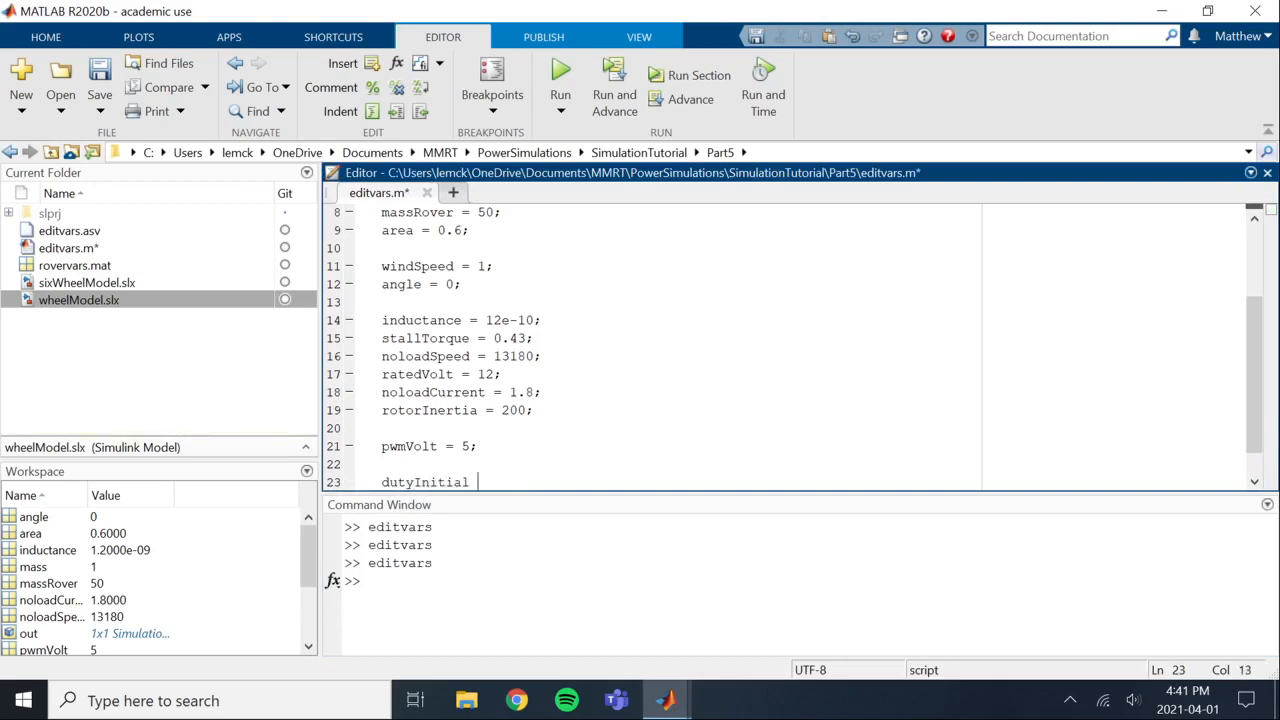
pyautogui.write(';')
pyautogui.press('Return')
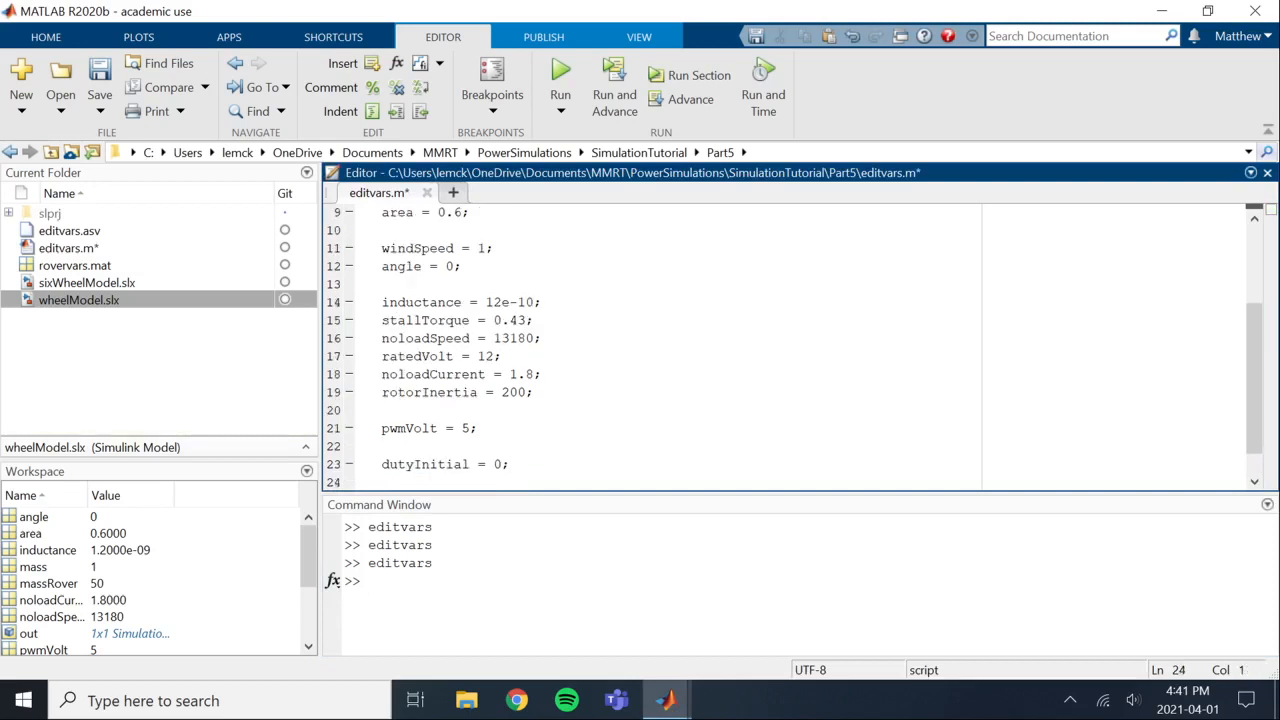
pyautogui.write('dutyFinal = 0.5;')
pyautogui.scroll(-1, 640, 410)
pyautogui.click(382, 410)
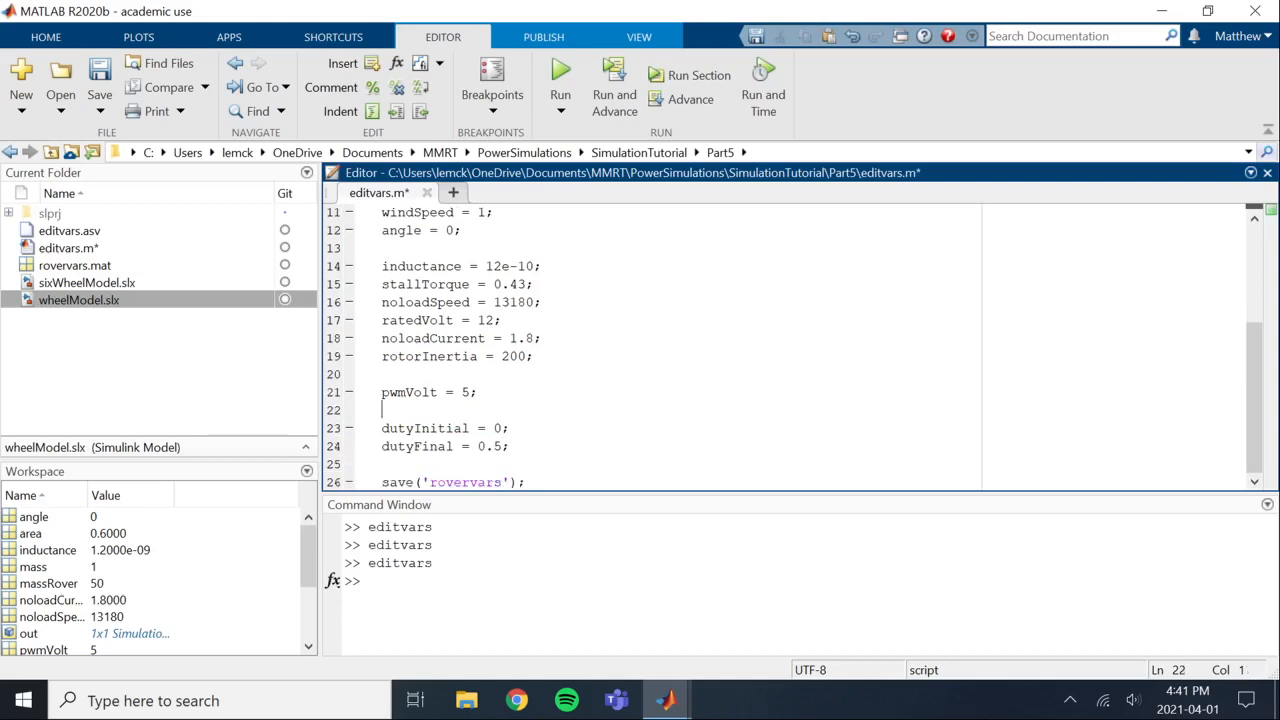
# - Save editvars.m and run the editvars script to update the workspace variables
pyautogui.hotkey('ctrl', 's')
pyautogui.click(368, 581)
pyautogui.press('Up')
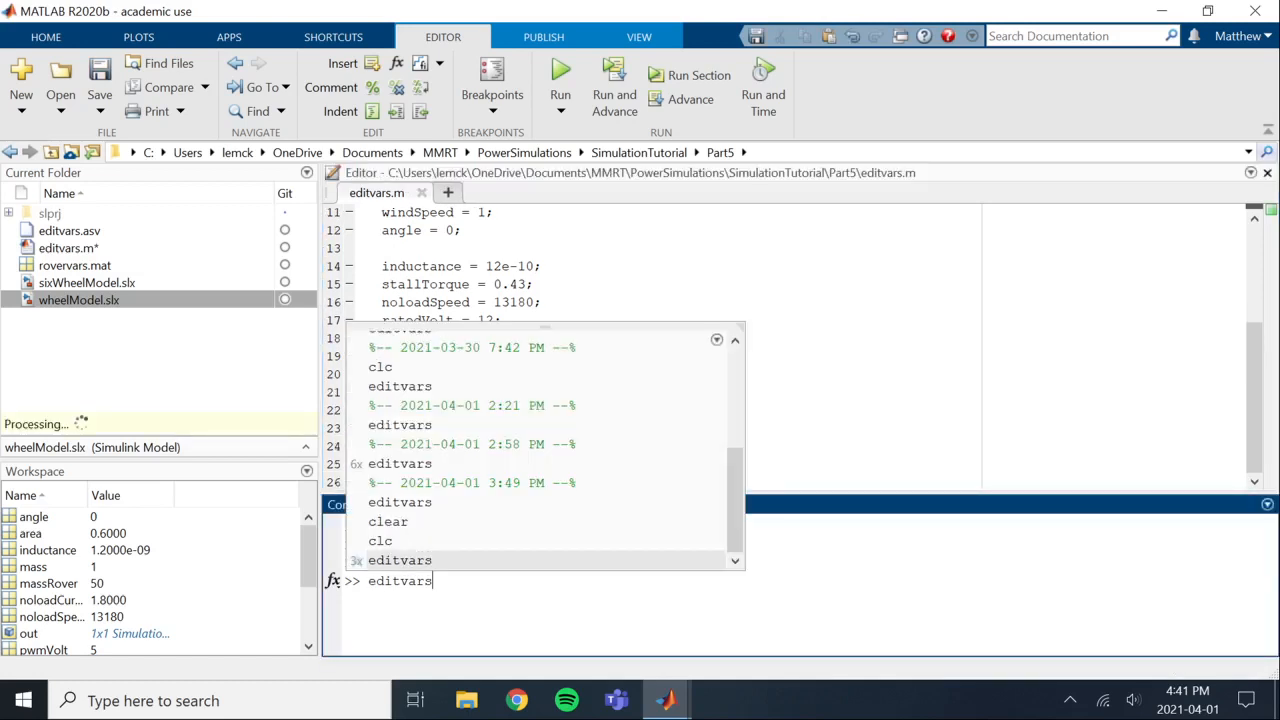
pyautogui.press('Return')
pyautogui.click(512, 428)
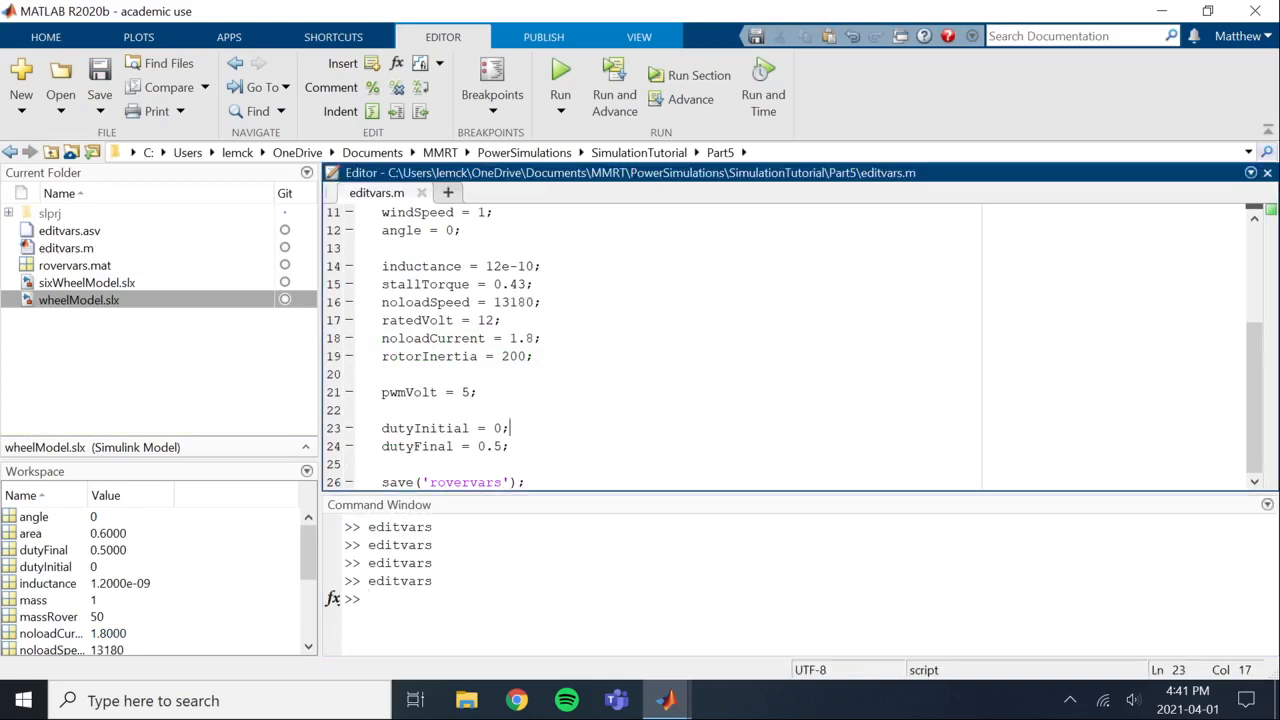
# - Return to the Simulink wheelModel, open the Scope and run the simulation, dismissing the Diagnostic Viewer and minimizing the Scope
pyautogui.moveTo(673, 705)
pyautogui.click(734, 640)
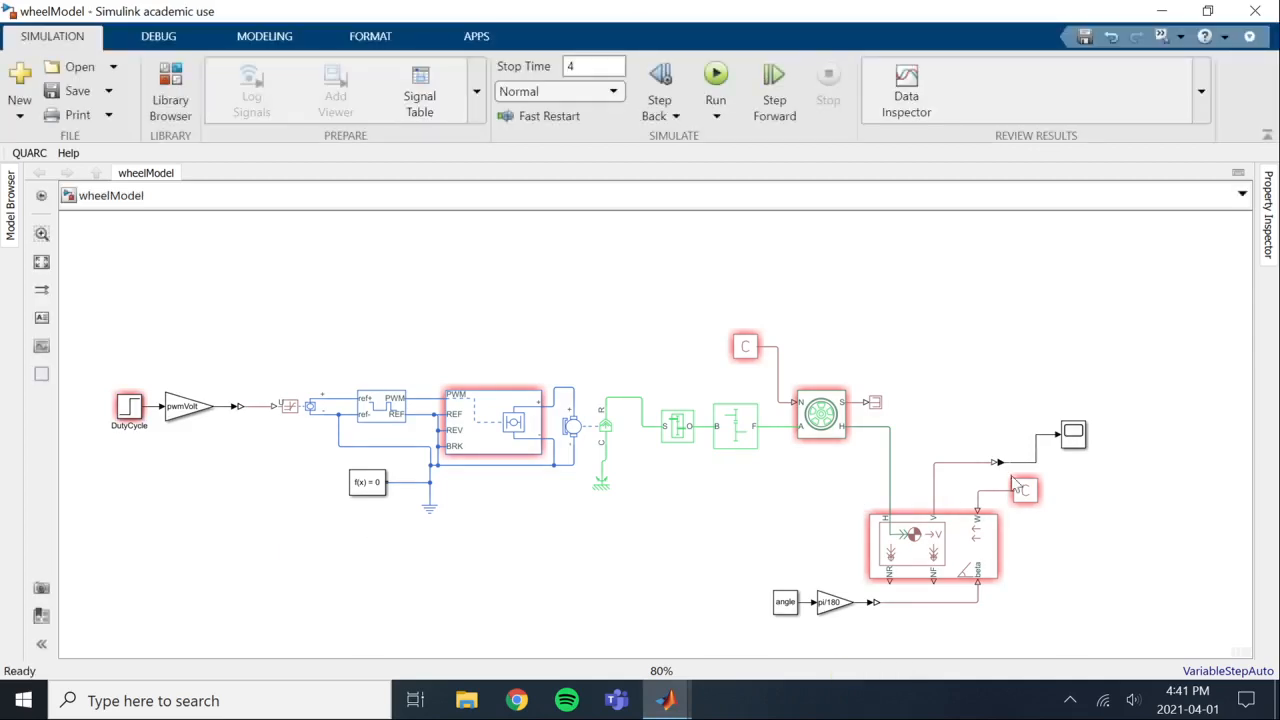
pyautogui.click(1073, 445)
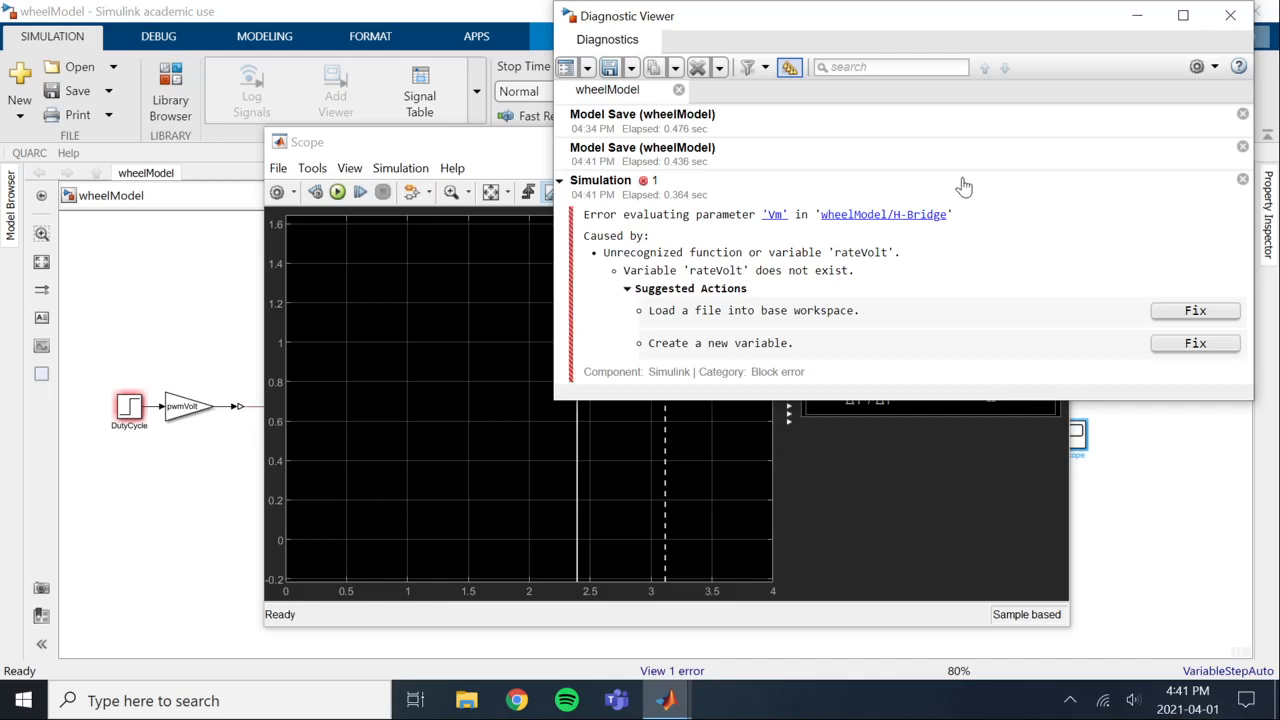
pyautogui.click(1212, 24)
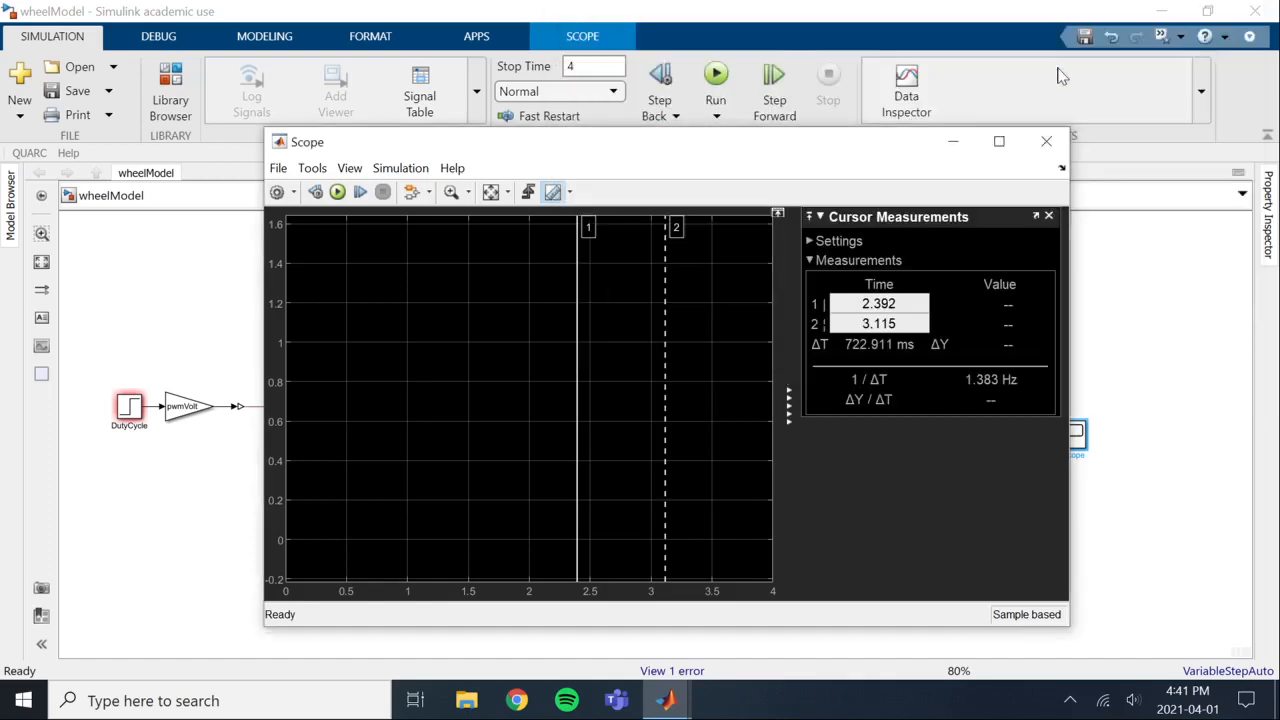
pyautogui.click(958, 140)
# - Set the H-Bridge's output voltage amplitude to ratedVolt among its bridge parameters, accept it and rerun the simulation
pyautogui.doubleClick(502, 413)
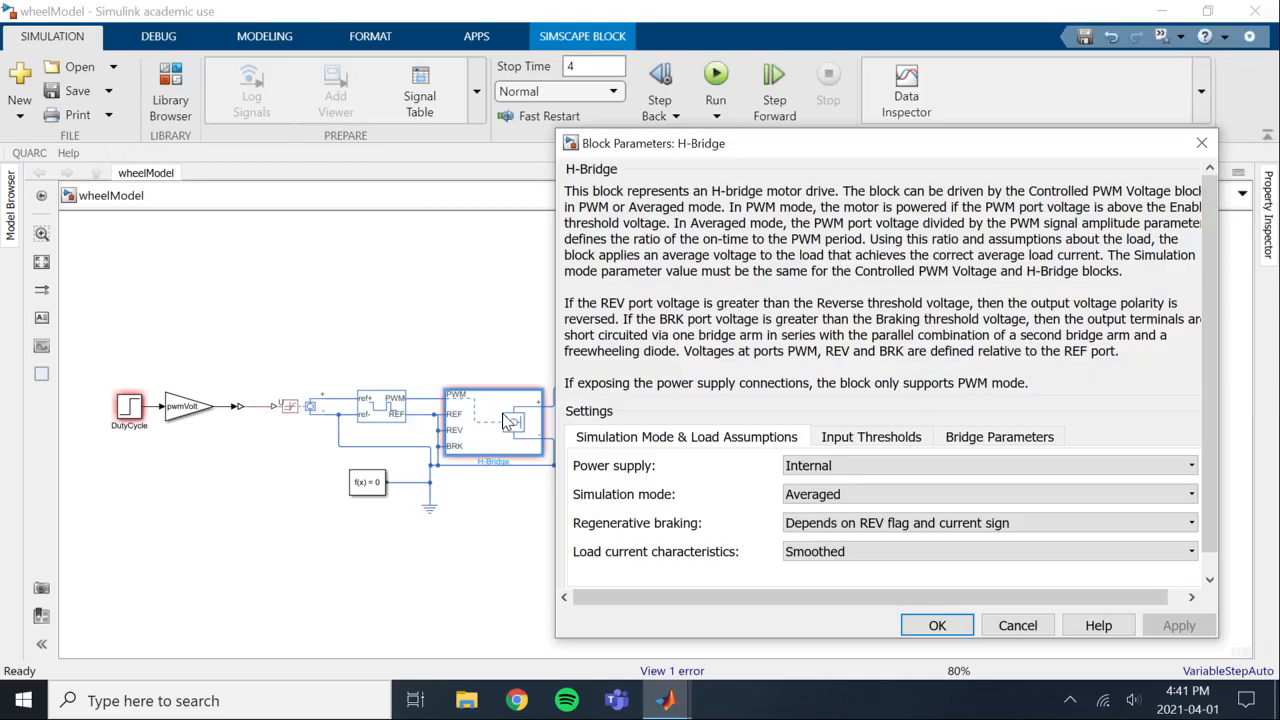
pyautogui.click(852, 440)
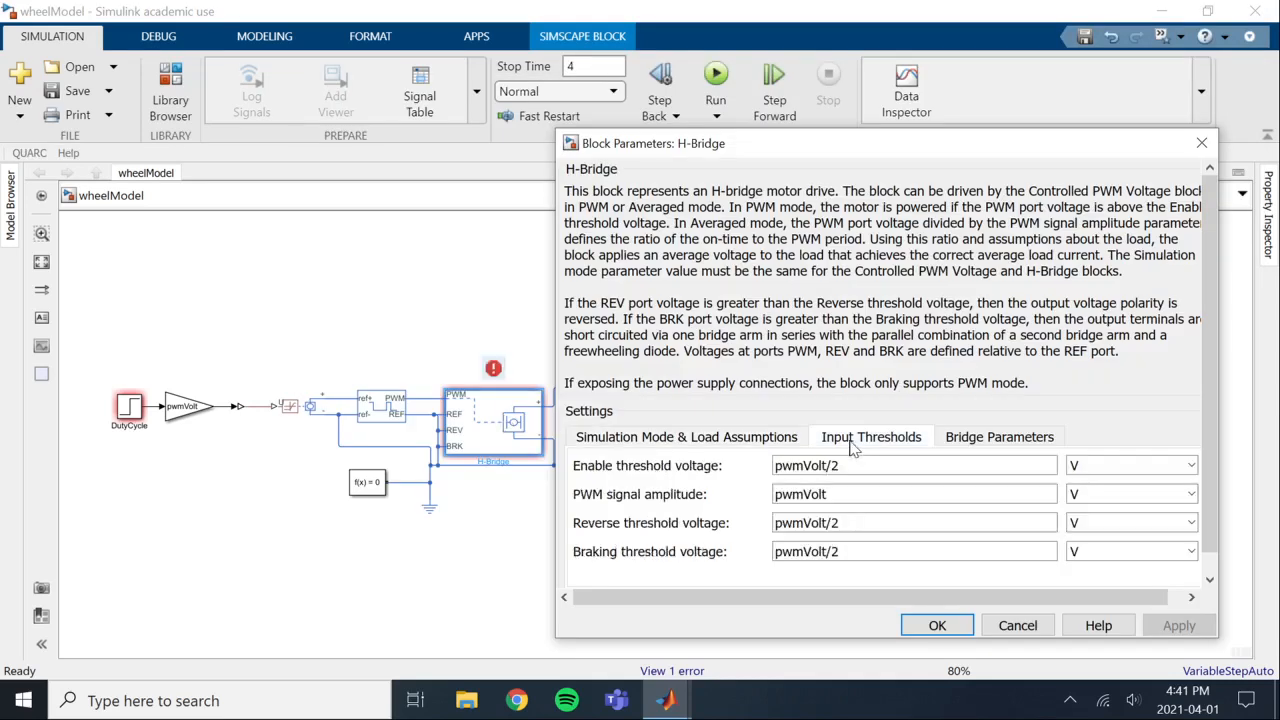
pyautogui.click(979, 446)
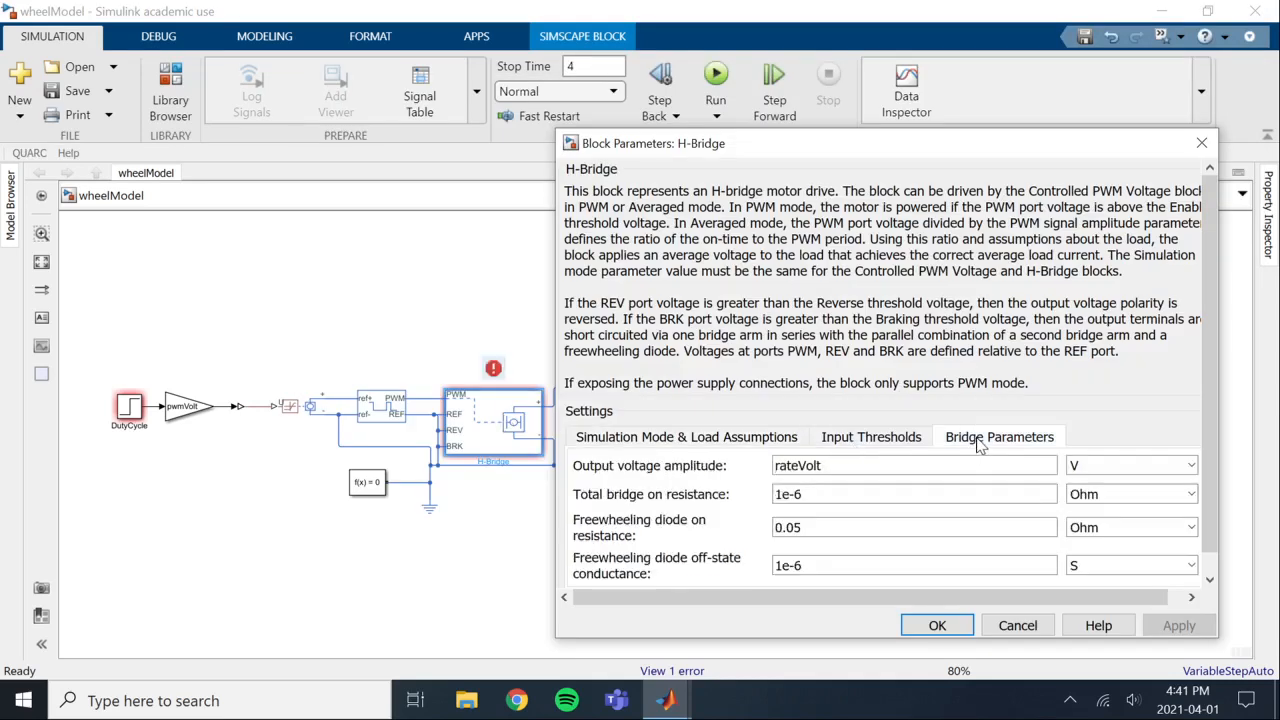
pyautogui.scroll(-1, 980, 446)
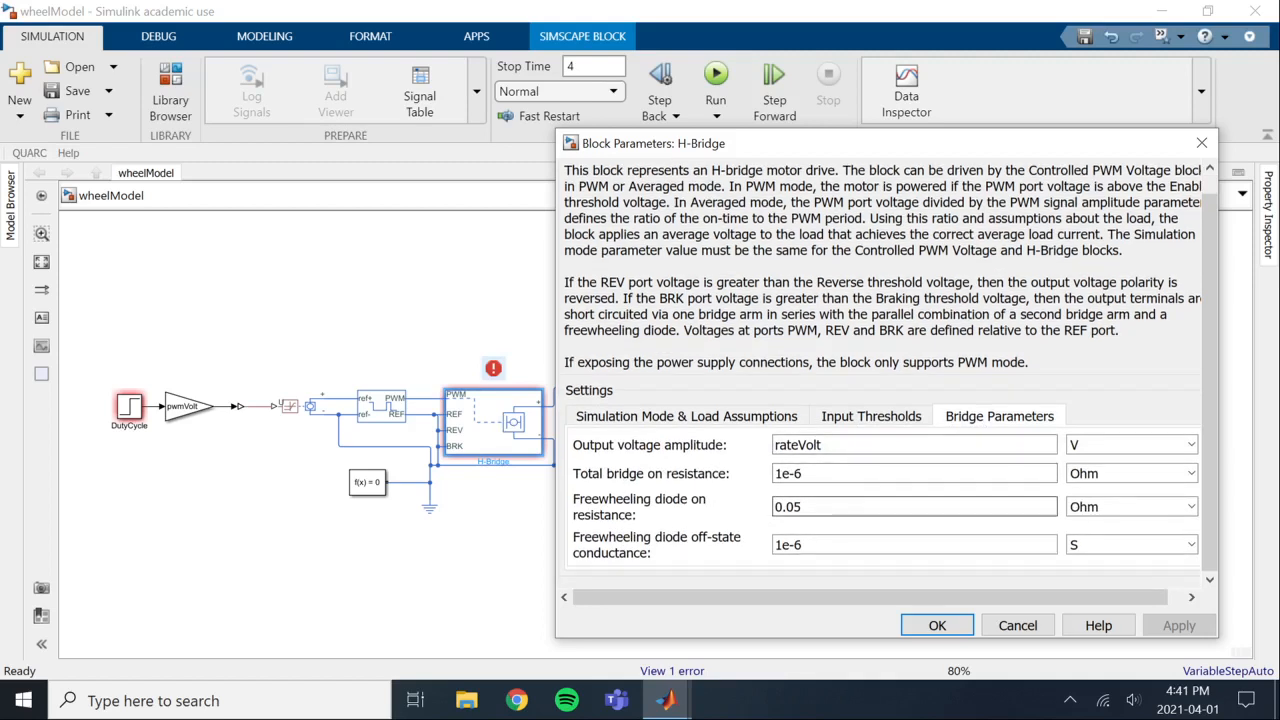
pyautogui.click(878, 424)
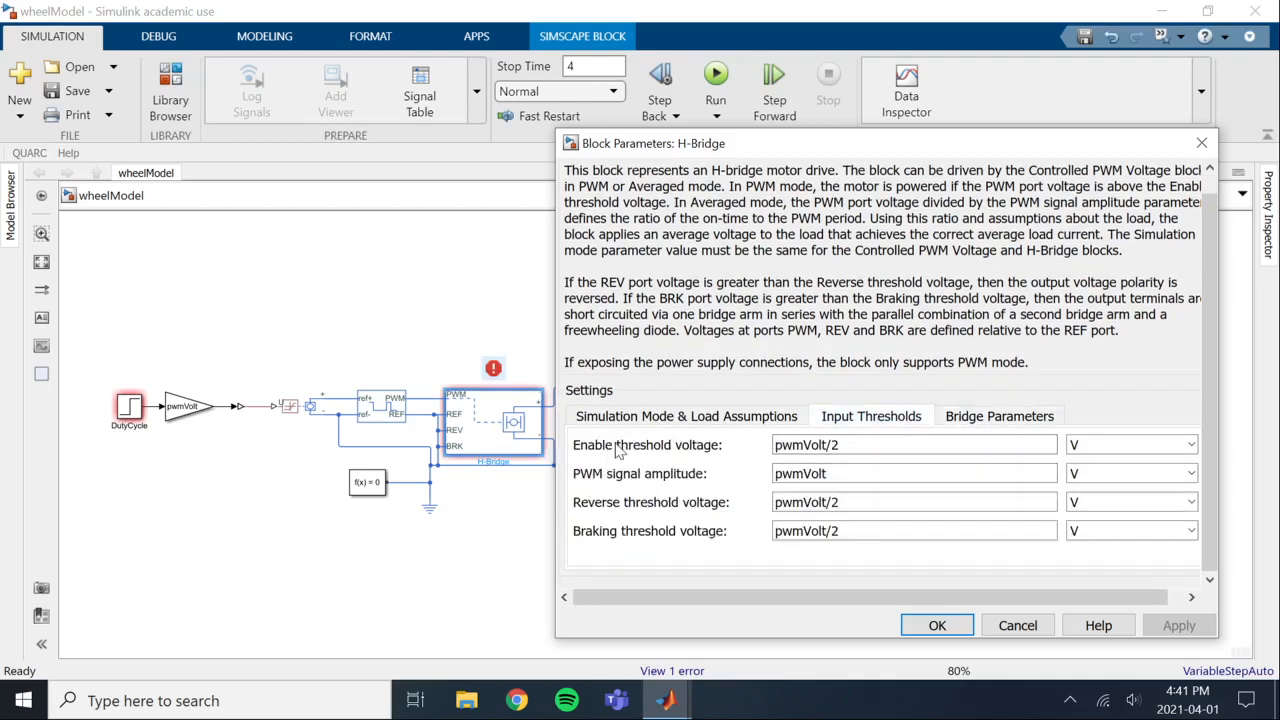
pyautogui.click(665, 416)
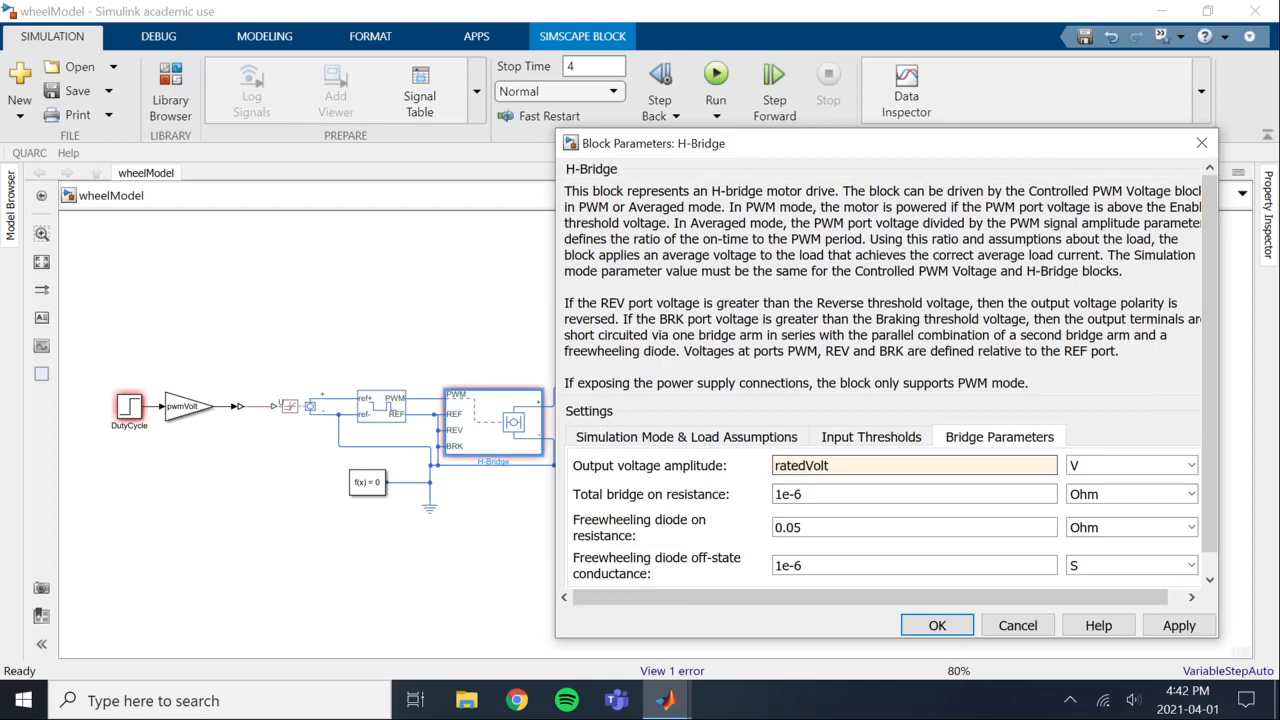
pyautogui.click(937, 624)
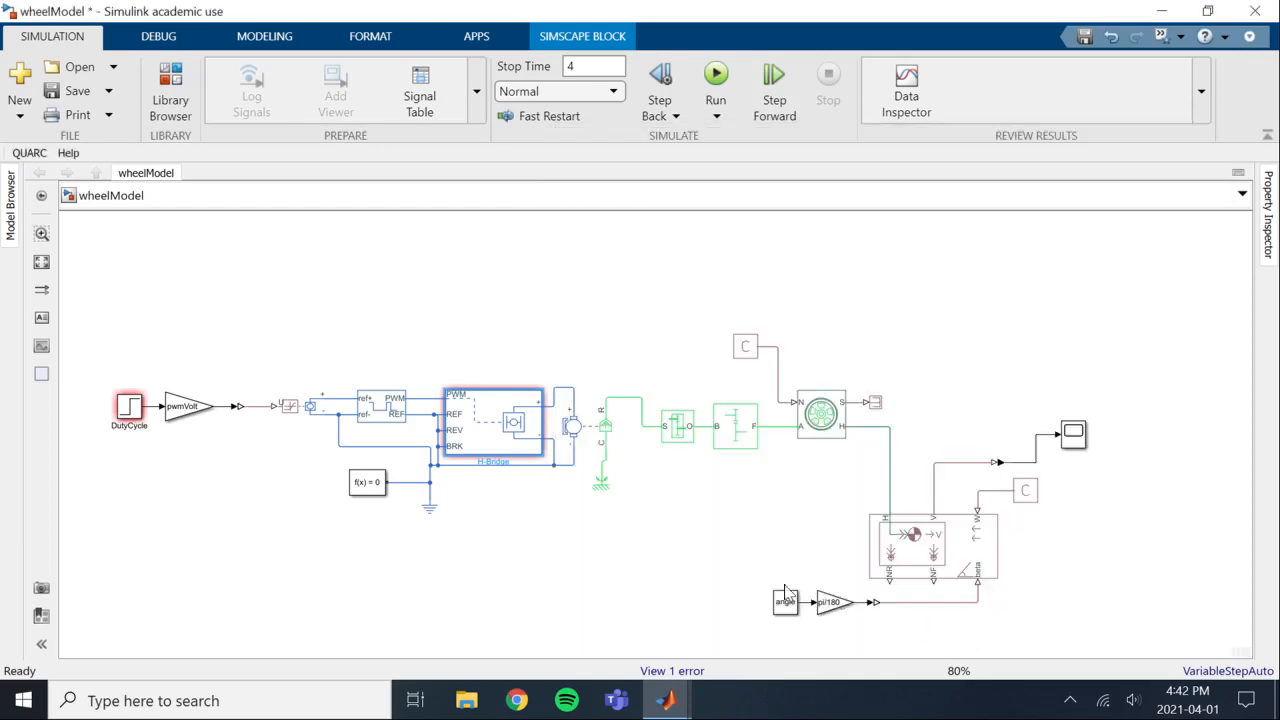
pyautogui.click(715, 580)
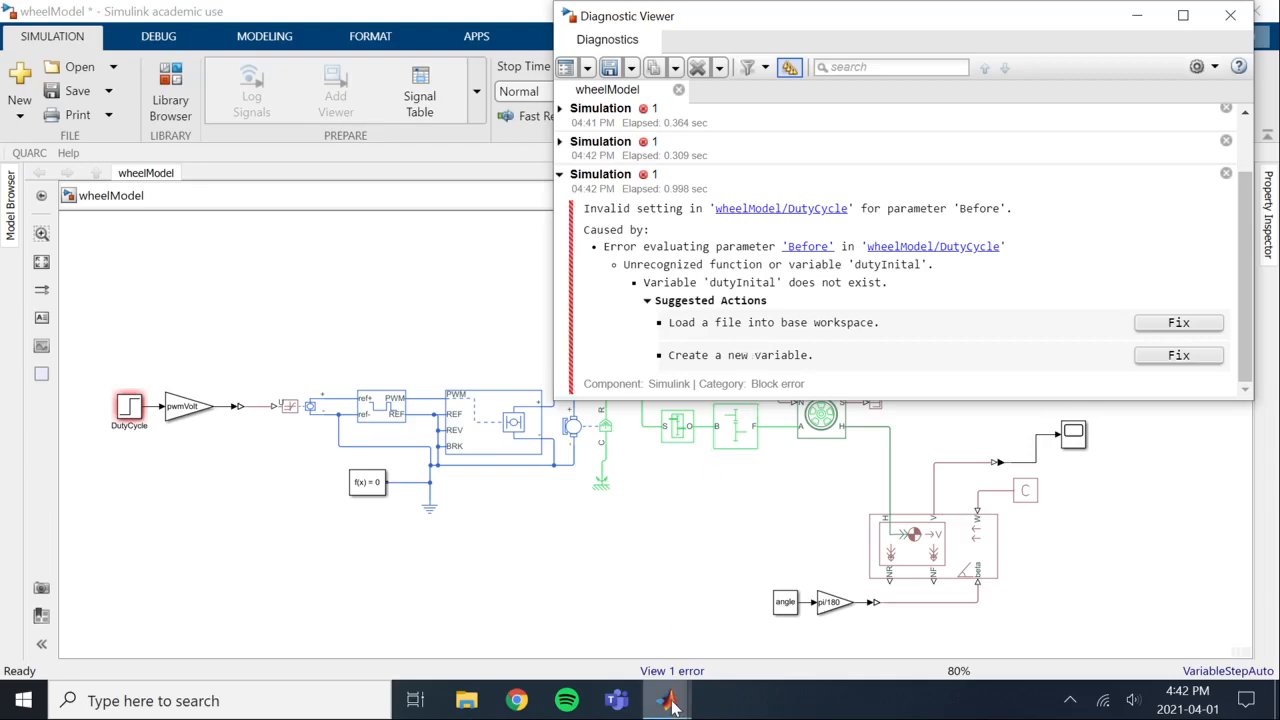
# - Switch to MATLAB to check the exact spelling of the dutyInitial variable in editvars.m, and return to the Simulink model
pyautogui.moveTo(670, 703)
pyautogui.click(345, 605)
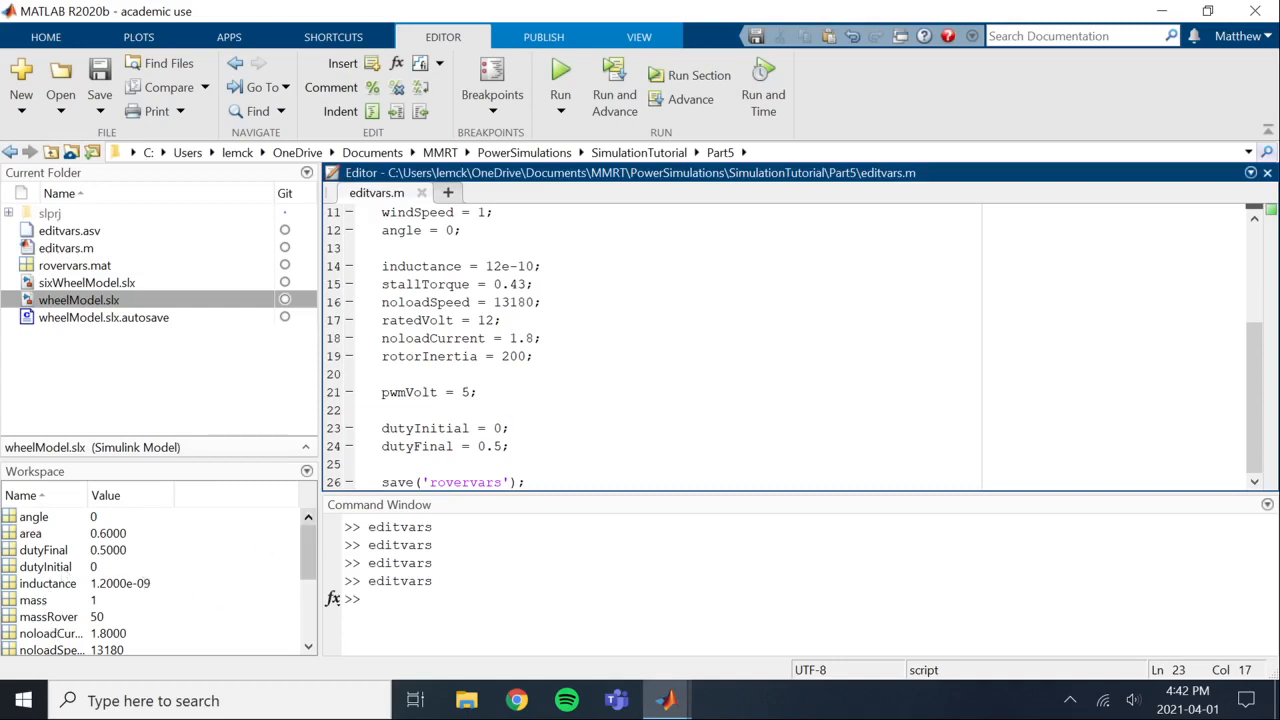
pyautogui.moveTo(466, 428); pyautogui.dragTo(382, 428)
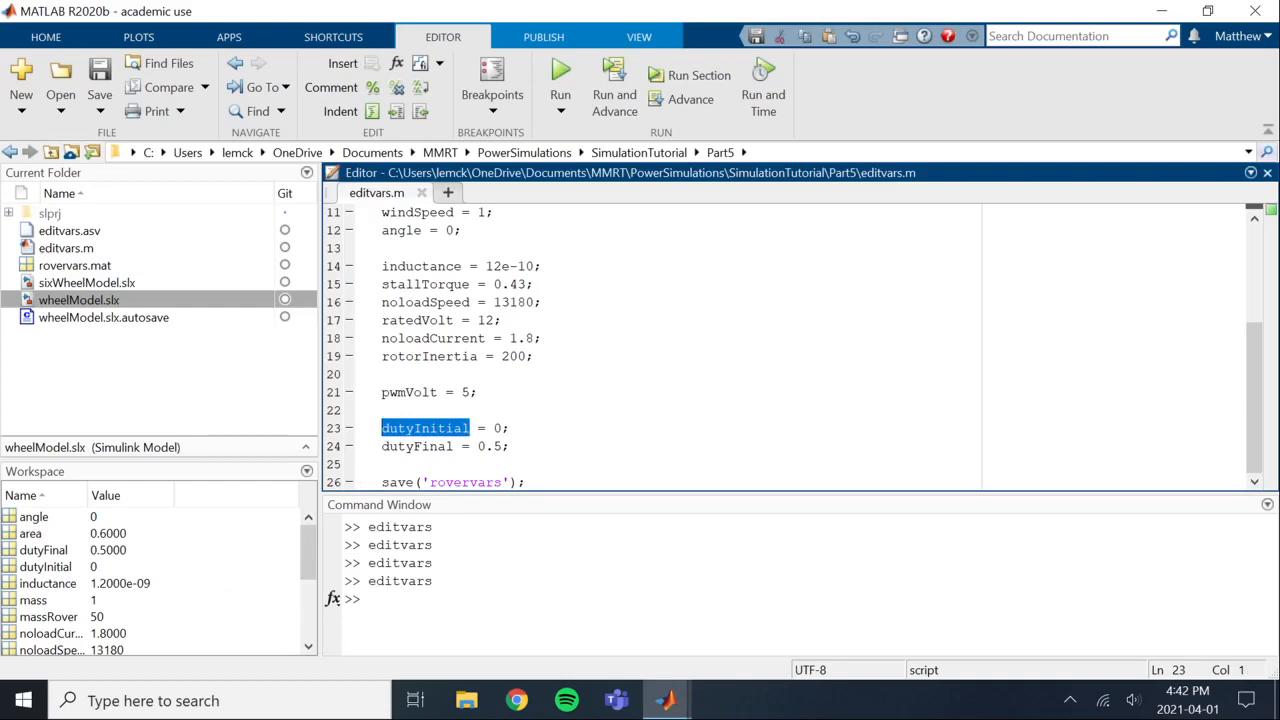
pyautogui.moveTo(665, 700)
pyautogui.click(557, 625)
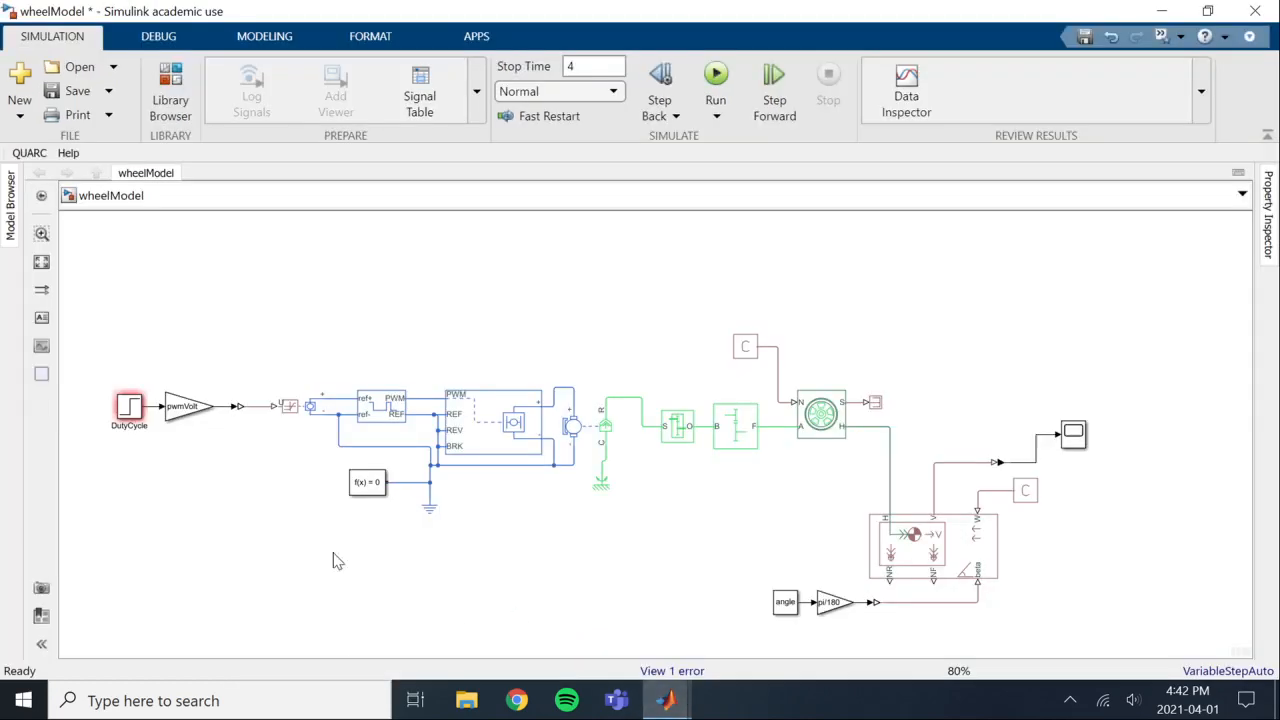
# - Correct the DutyCycle step block's initial value to the variable dutyInitial and accept its parameters
pyautogui.doubleClick(128, 407)
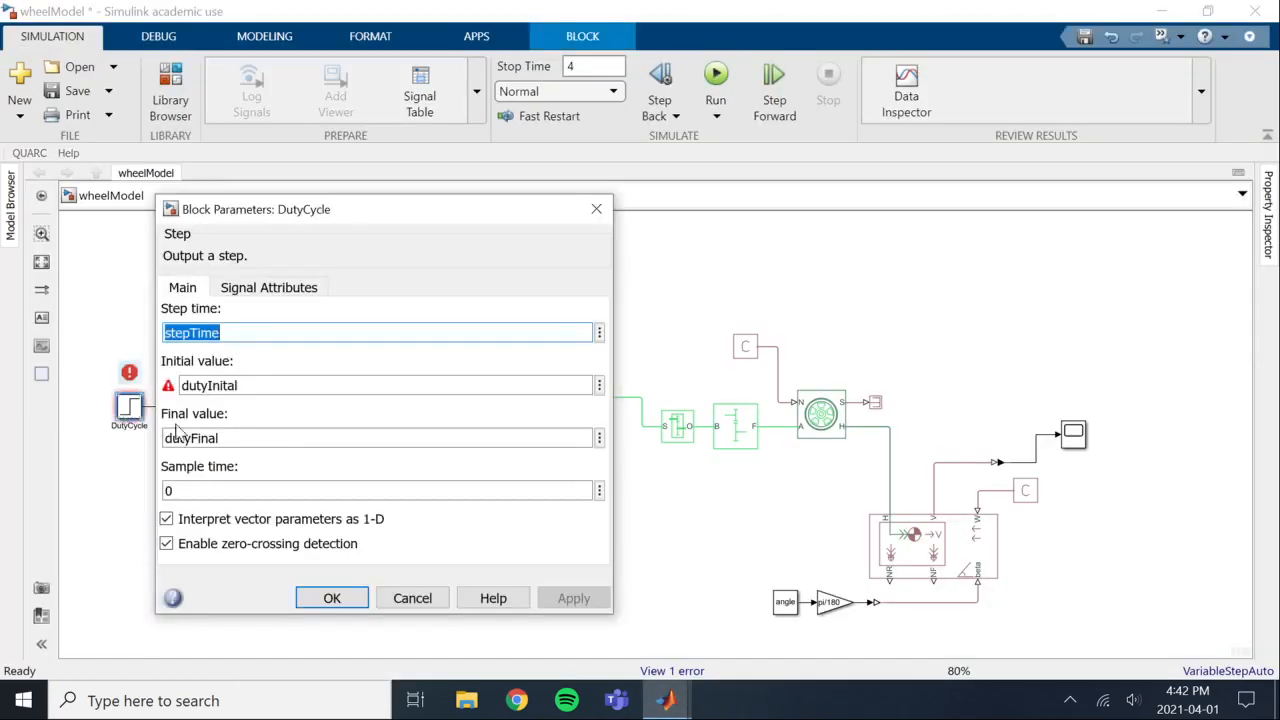
pyautogui.press('Tab')
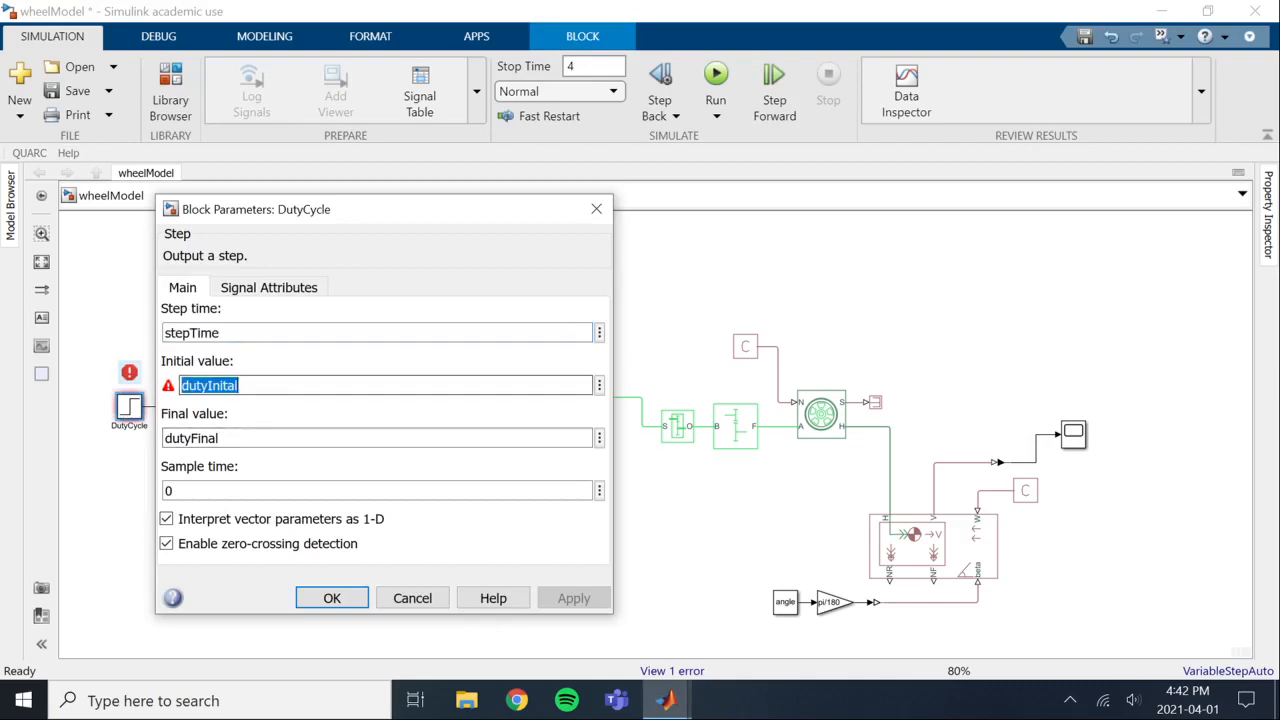
pyautogui.write('dutyInitial')
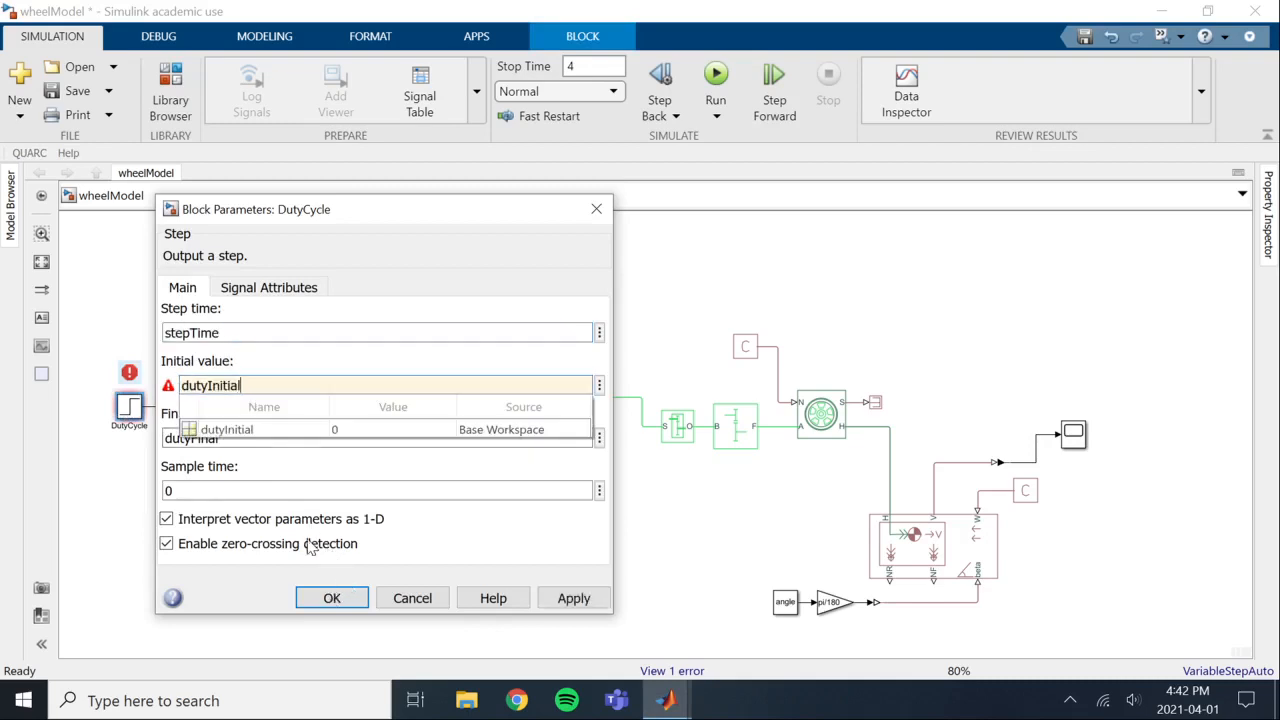
pyautogui.click(247, 430)
pyautogui.click(331, 597)
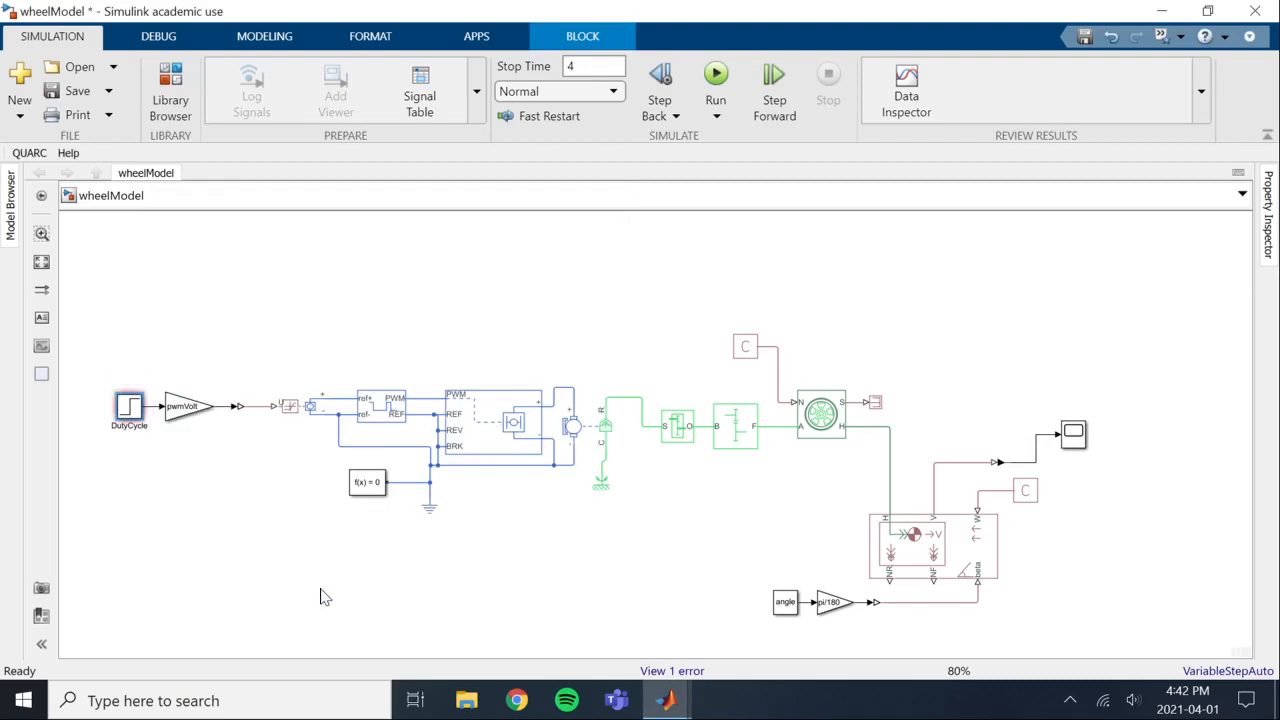
# - Open the Scope, run the simulation and move cursor 1 onto the flat section before the step, at about 1.37 s
pyautogui.doubleClick(1073, 433)
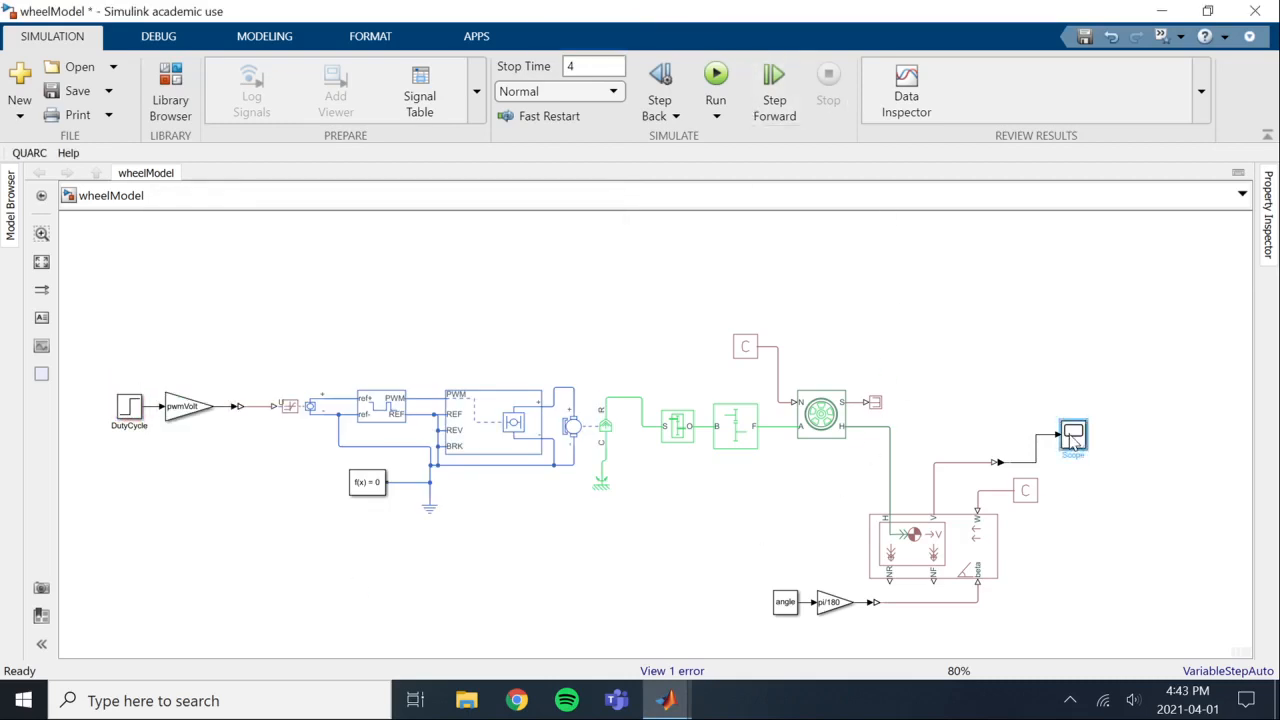
pyautogui.click(337, 192)
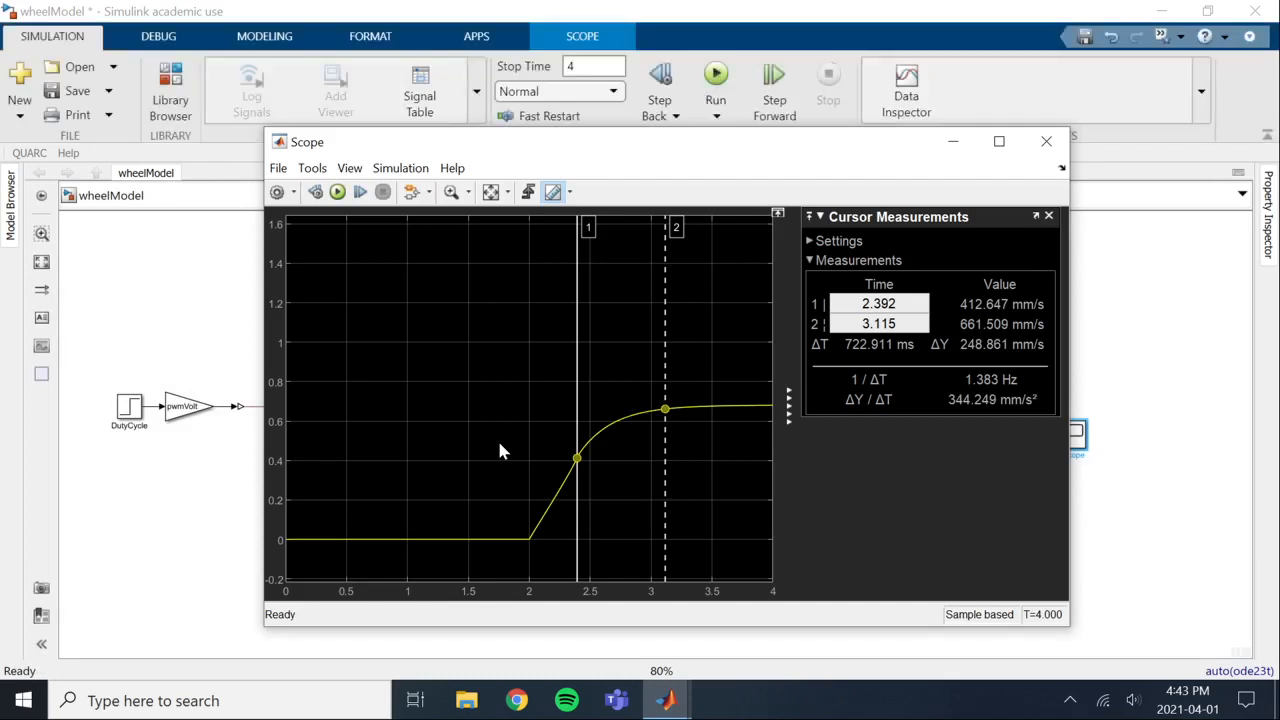
pyautogui.moveTo(511, 156); pyautogui.dragTo(588, 152)
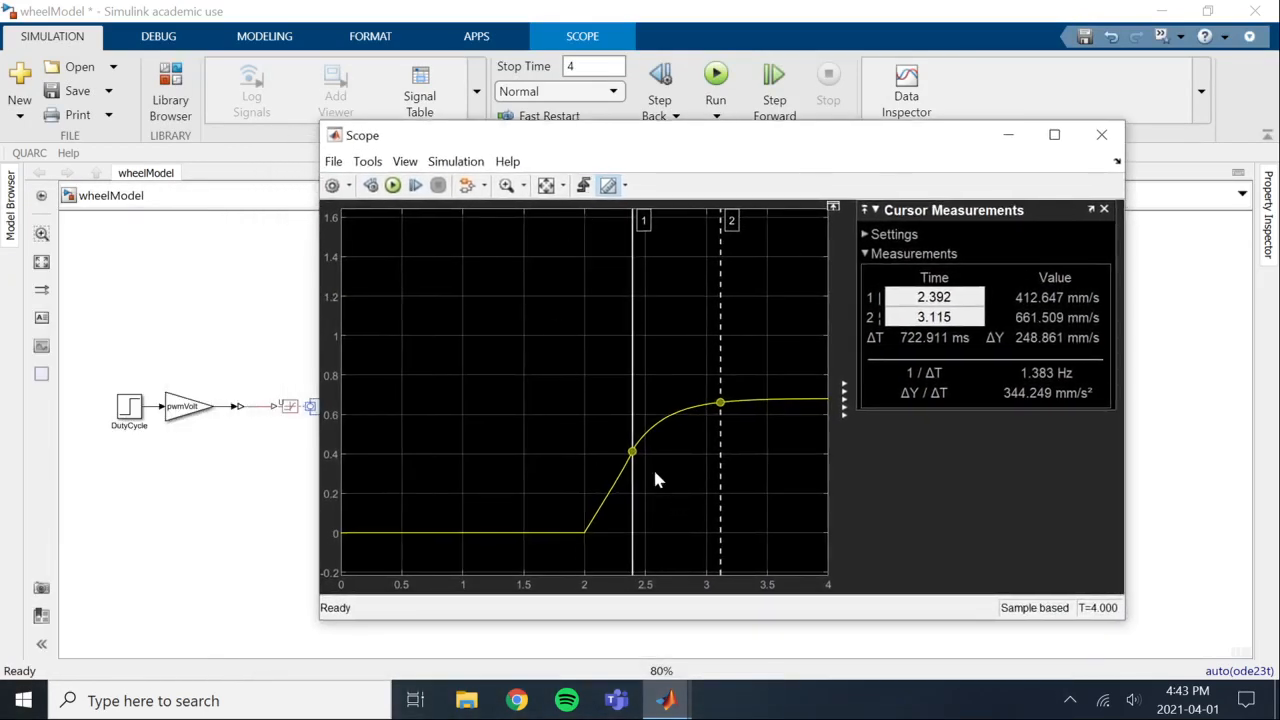
pyautogui.moveTo(632, 449); pyautogui.dragTo(401, 532)
pyautogui.moveTo(423, 483); pyautogui.dragTo(508, 522)
pyautogui.moveTo(695, 142); pyautogui.dragTo(510, 150)
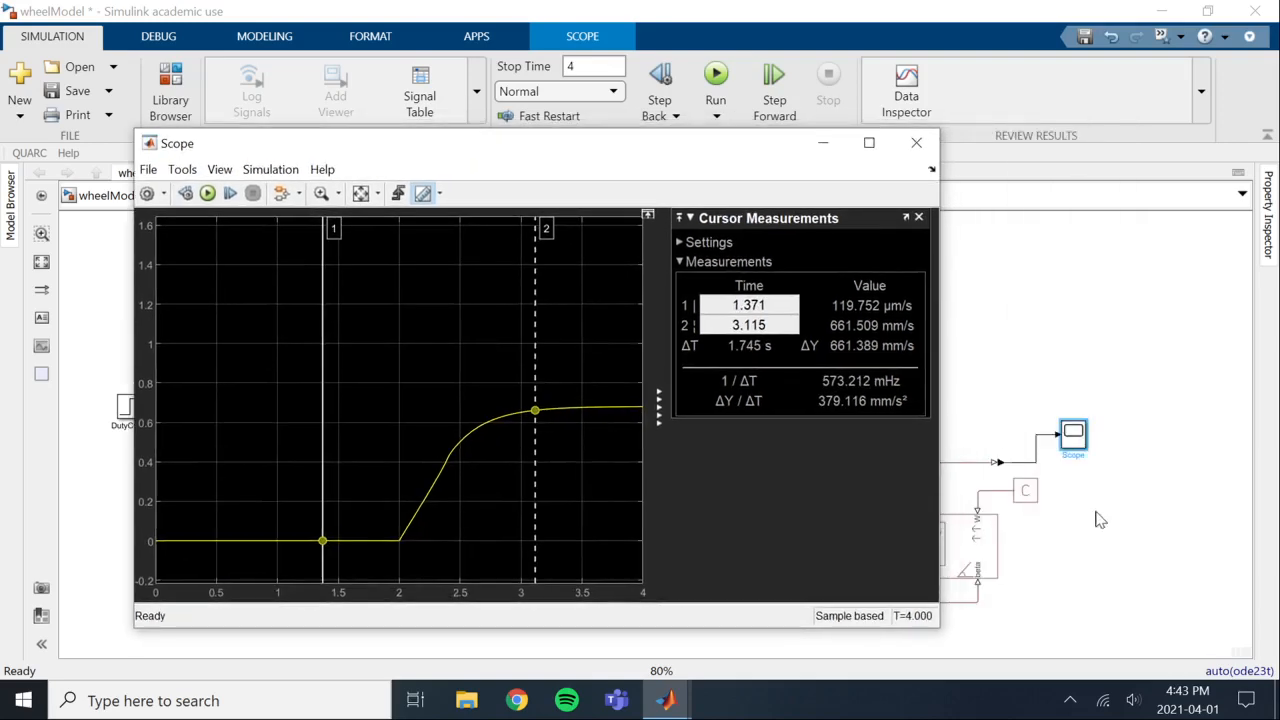
# - Switch to MATLAB and review the variable values defined in editvars.m
pyautogui.moveTo(668, 700)
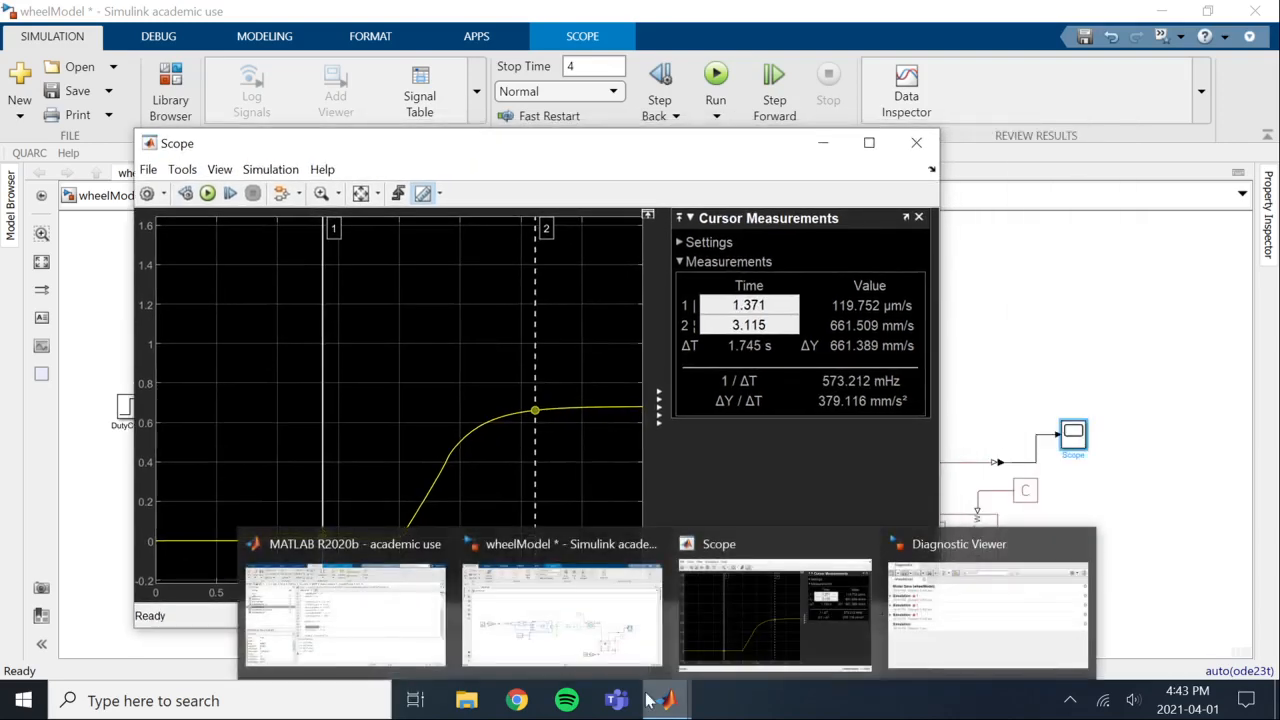
pyautogui.click(435, 640)
pyautogui.click(512, 428)
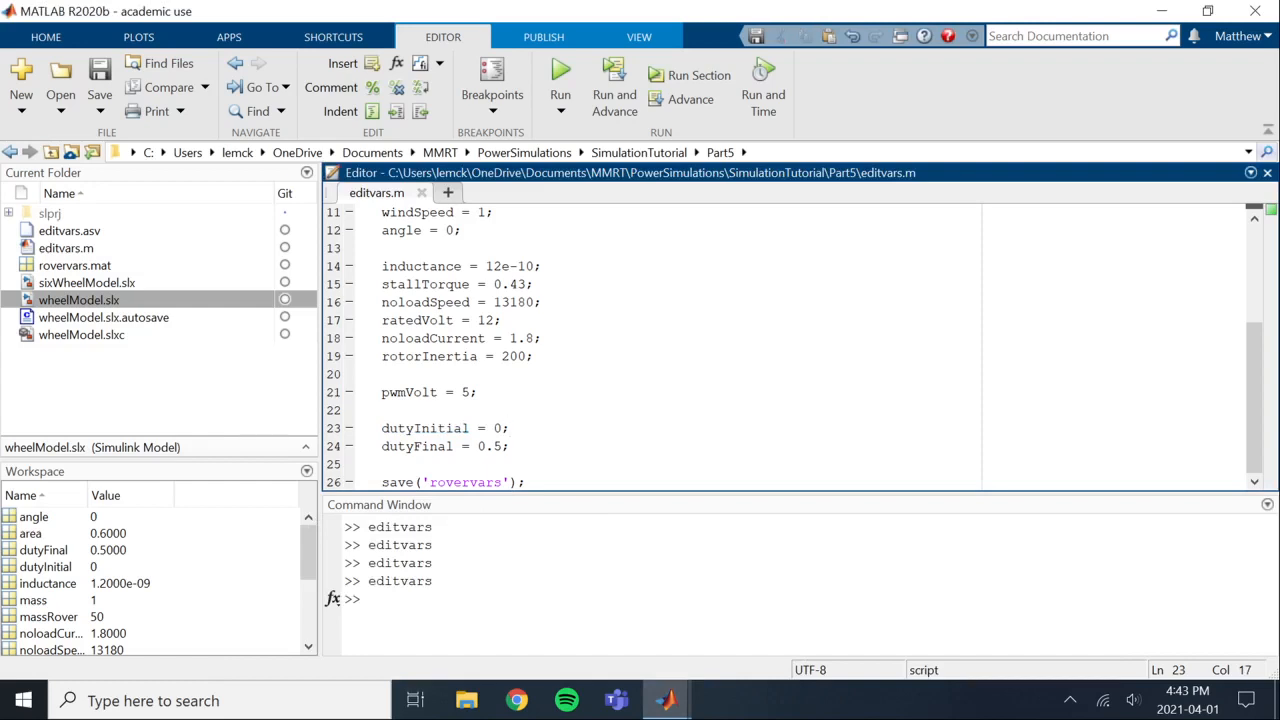
pyautogui.scroll(3, 512, 428)
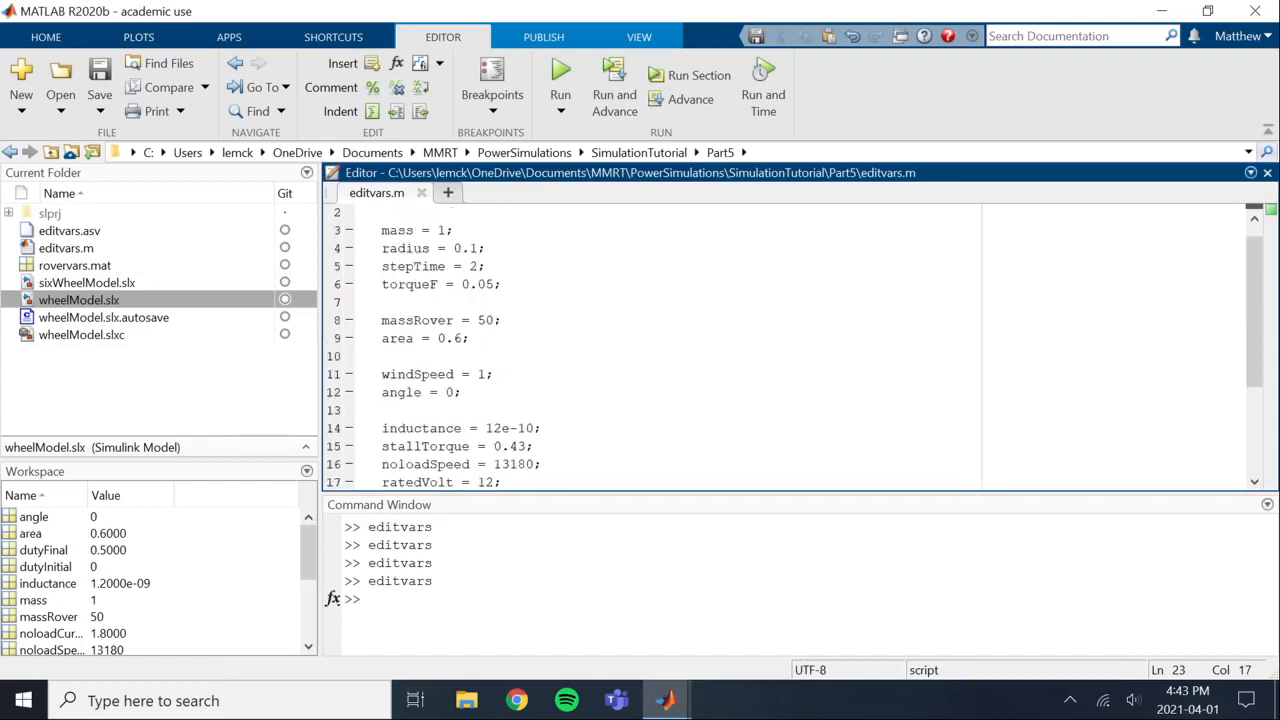
# - Close the Diagnostic Viewer and bring the Scope back in front of the Simulink model
pyautogui.moveTo(665, 702)
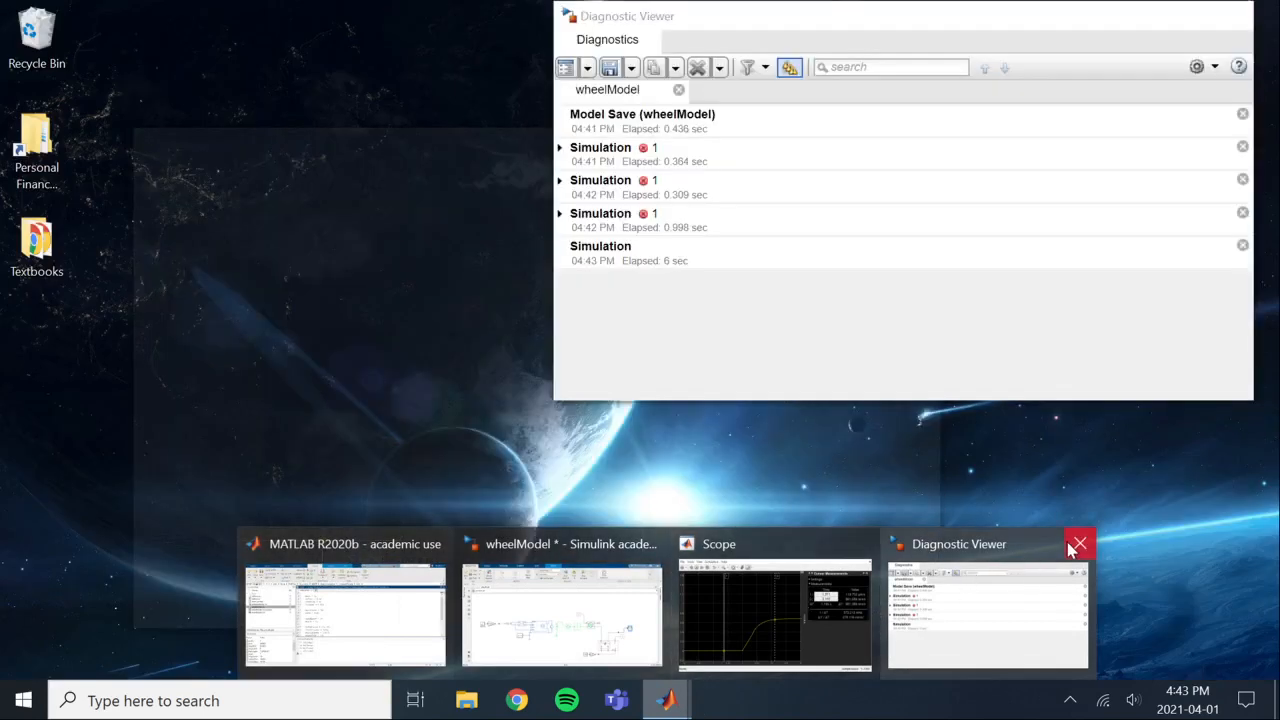
pyautogui.click(1074, 543)
pyautogui.click(755, 630)
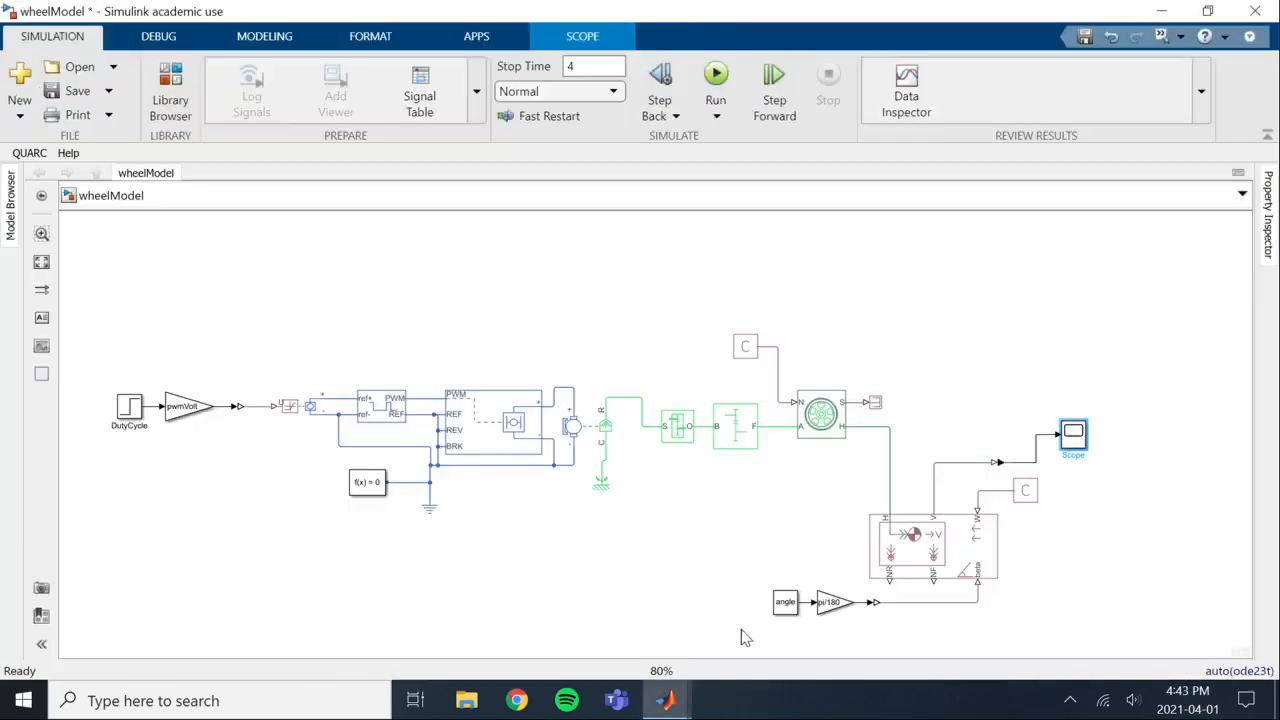
pyautogui.moveTo(666, 700)
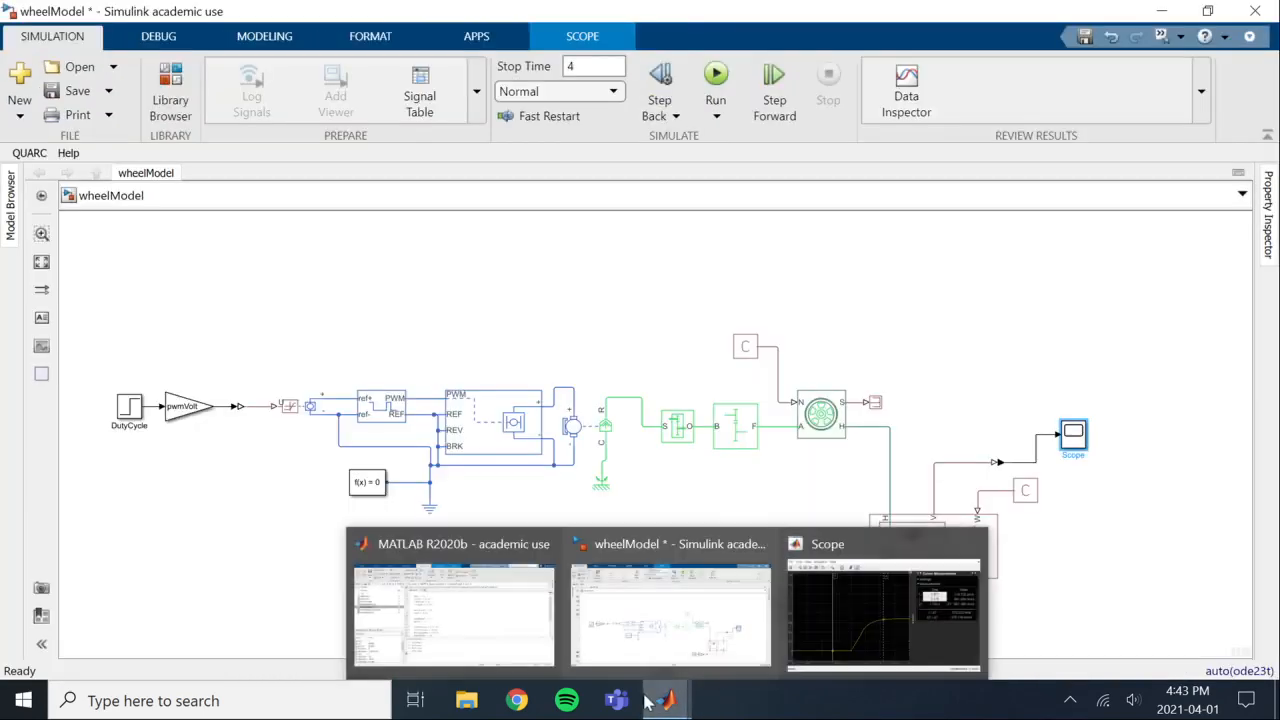
pyautogui.click(838, 612)
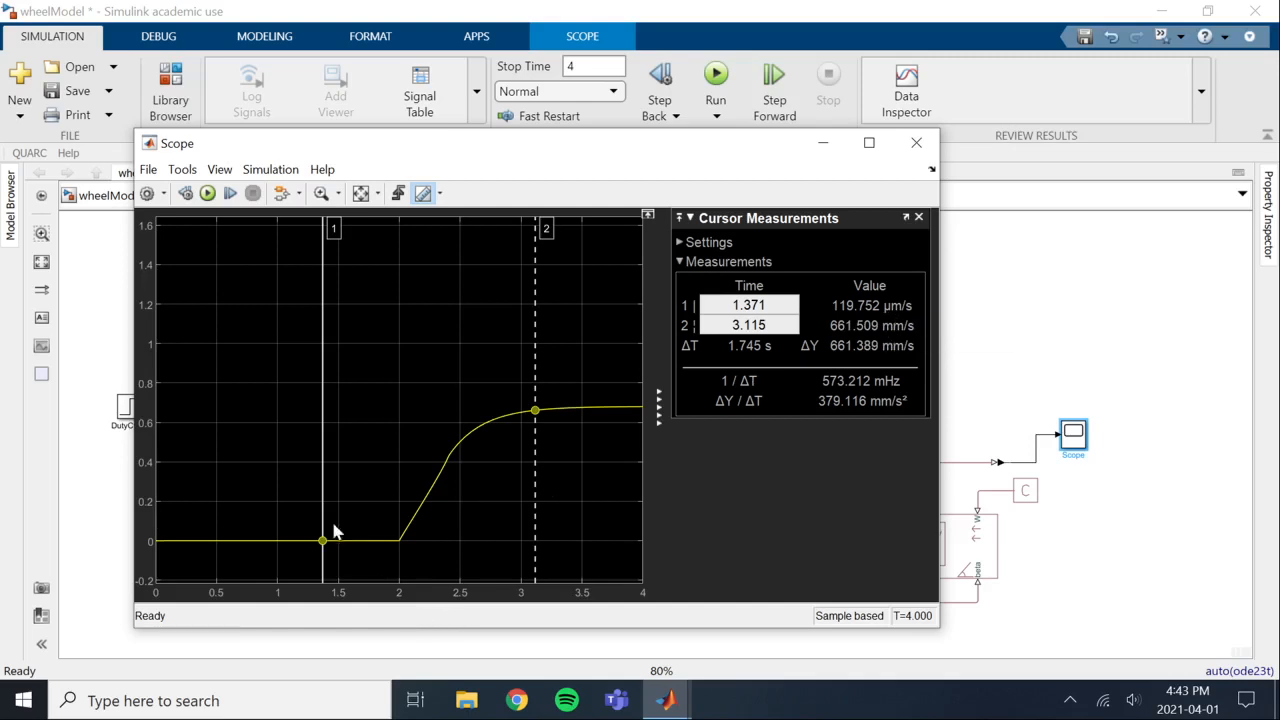
# - Measure the speed curve with cursor 1 at about 0.86 s and cursor 2 on the rise, moving it to the plateau at about 3.82 s
pyautogui.moveTo(327, 543); pyautogui.dragTo(259, 541)
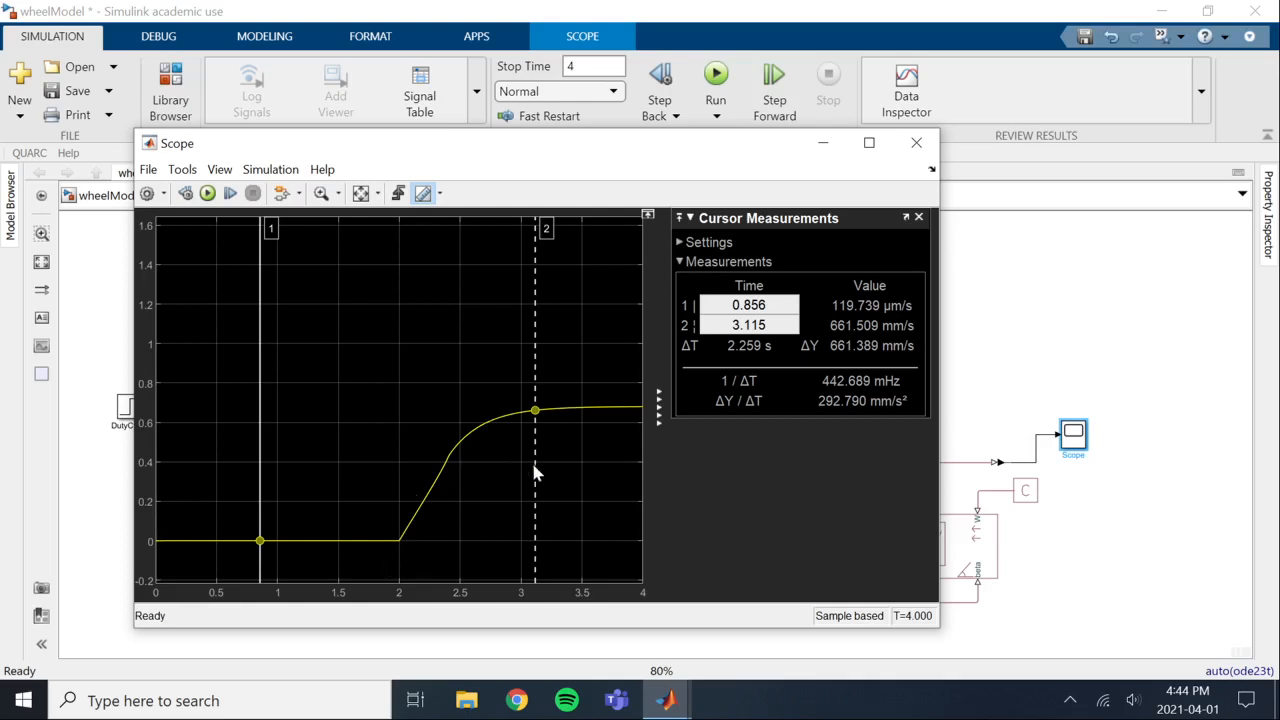
pyautogui.moveTo(535, 411); pyautogui.dragTo(435, 478)
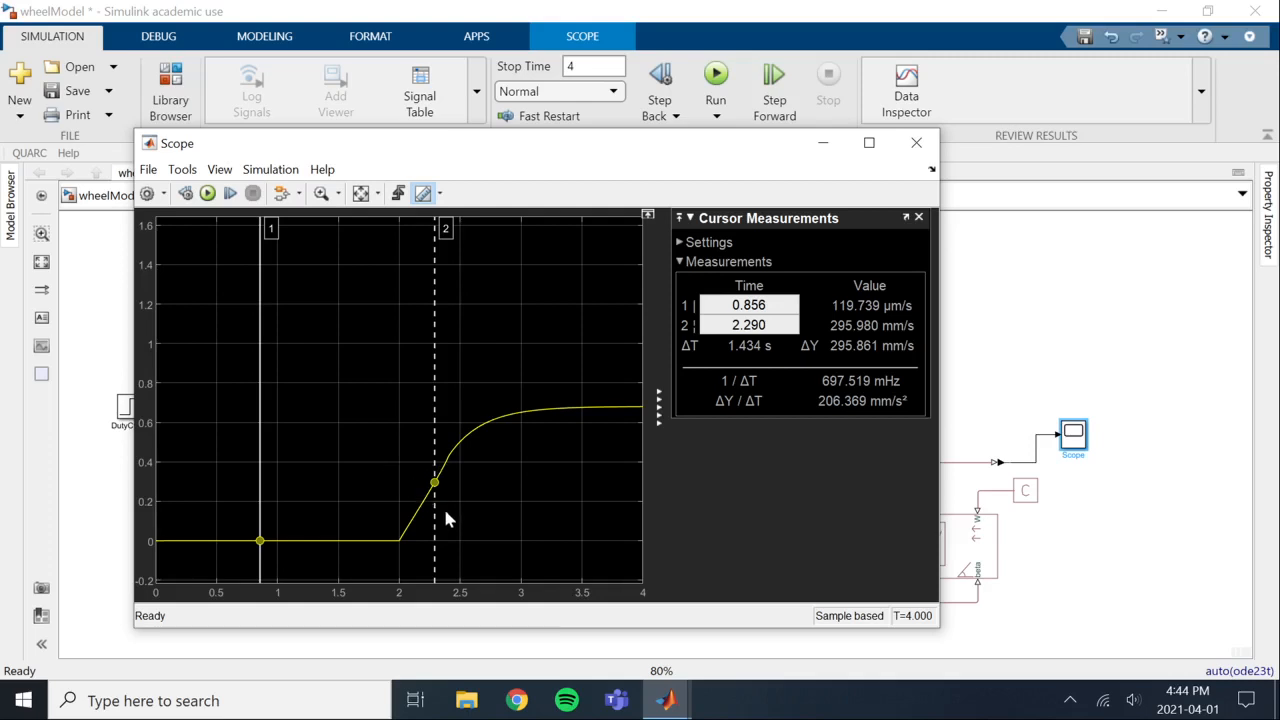
pyautogui.moveTo(436, 488); pyautogui.dragTo(606, 486)
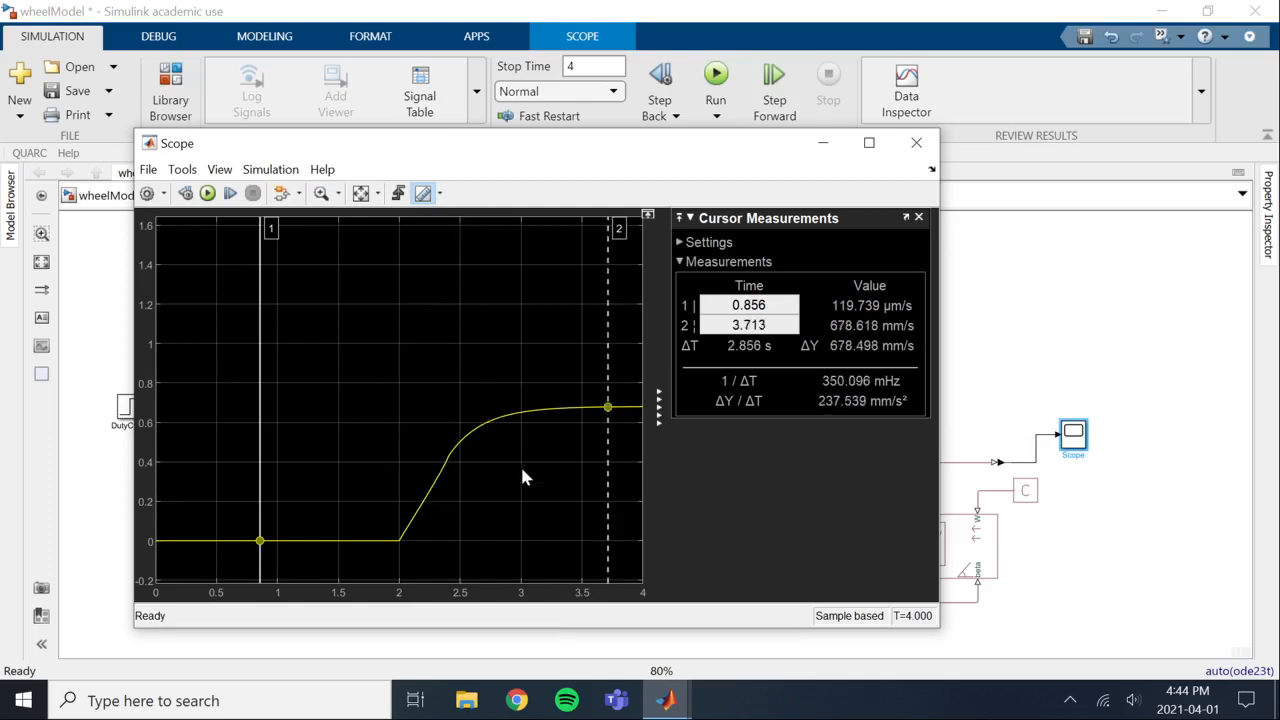
pyautogui.moveTo(607, 407); pyautogui.dragTo(620, 406)
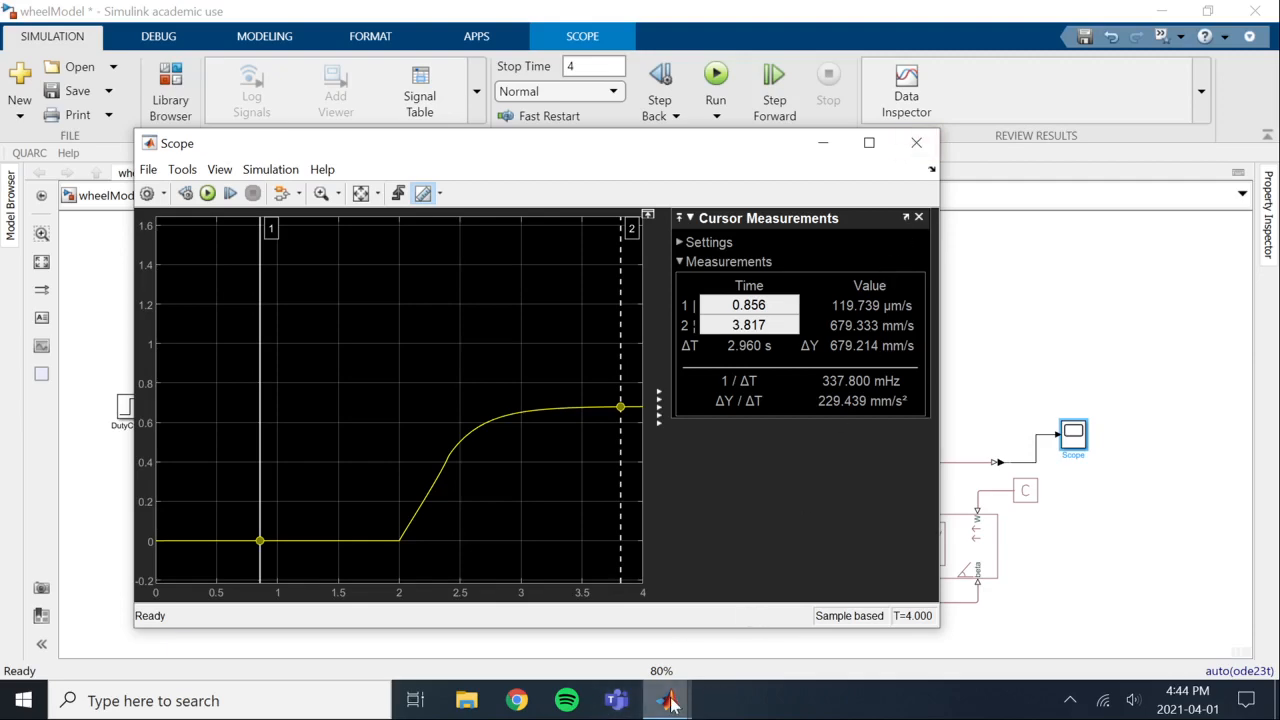
# - Switch to MATLAB, set dutyFinal to 1 in editvars.m and save the script
pyautogui.moveTo(670, 703)
pyautogui.click(516, 625)
pyautogui.scroll(-3, 513, 470)
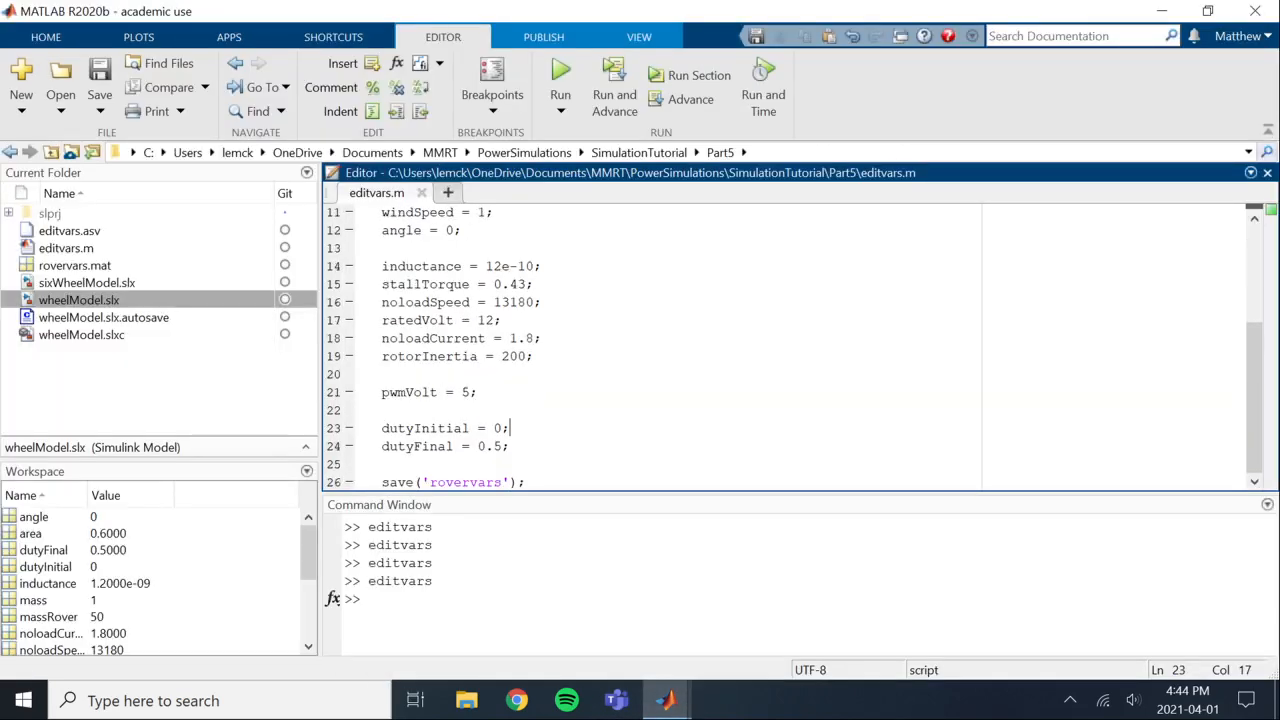
pyautogui.moveTo(505, 446); pyautogui.dragTo(477, 446)
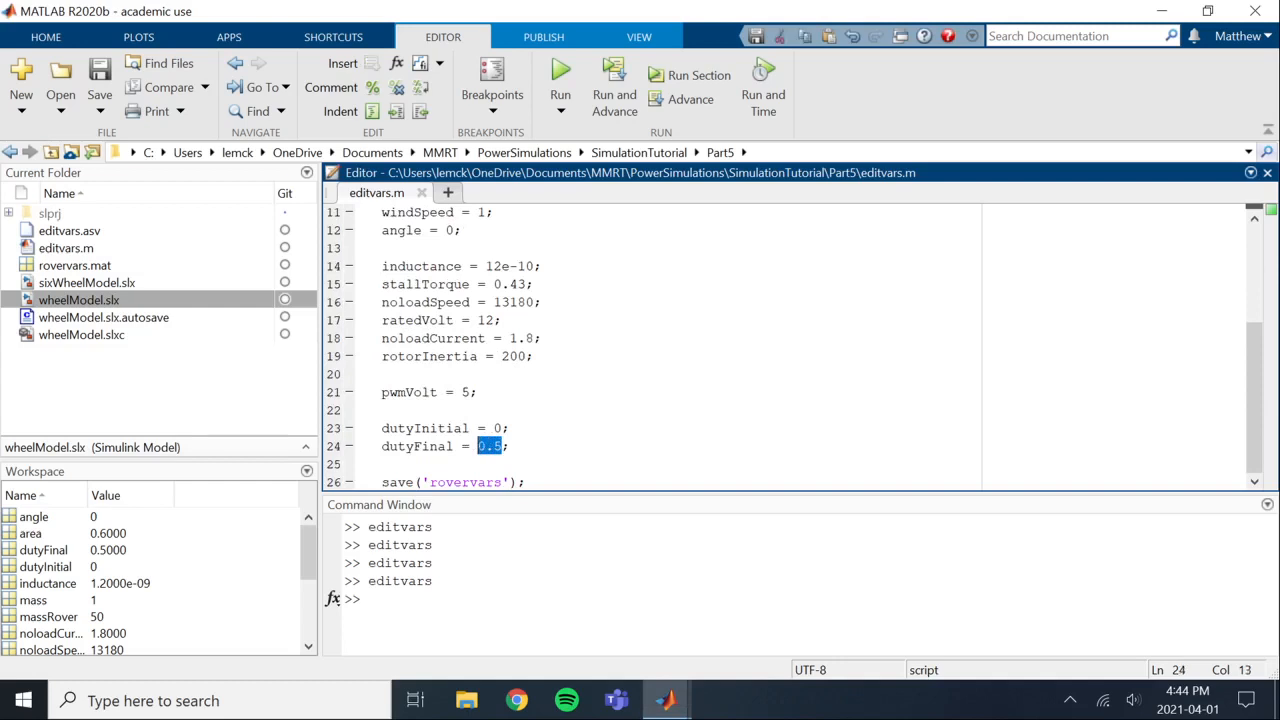
pyautogui.write('1')
pyautogui.click(382, 410)
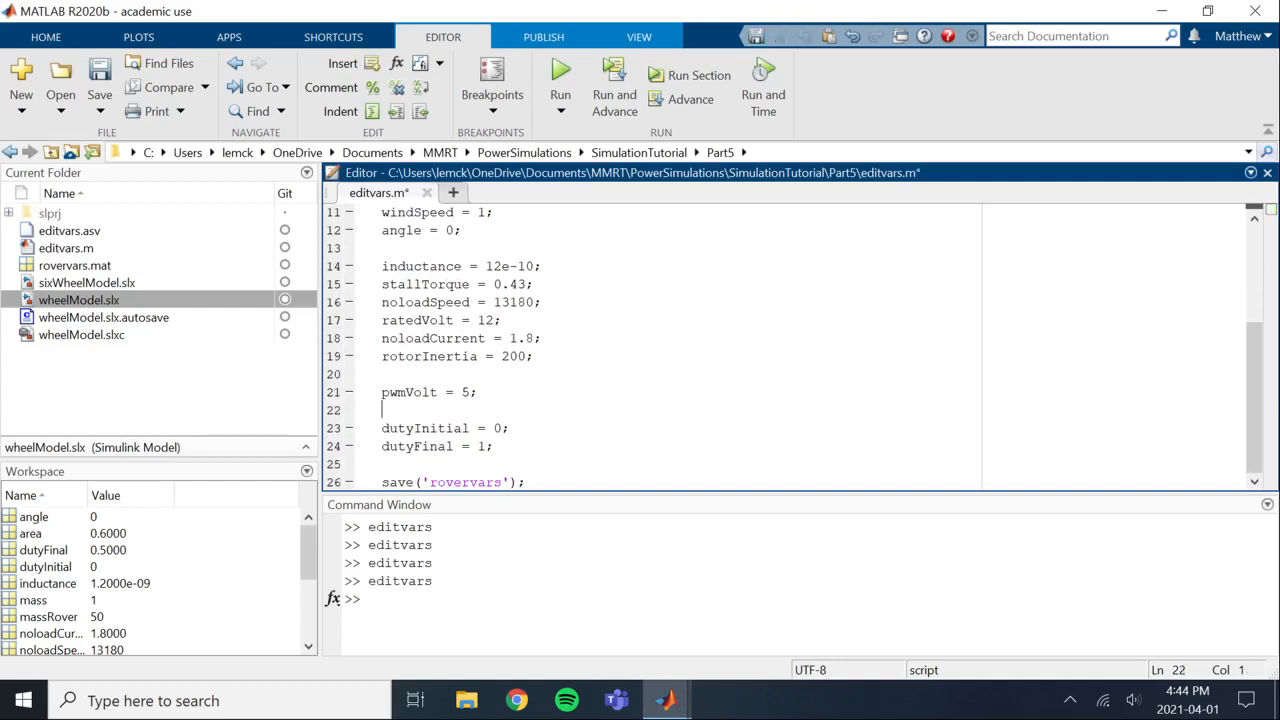
pyautogui.hotkey('ctrl', 's')
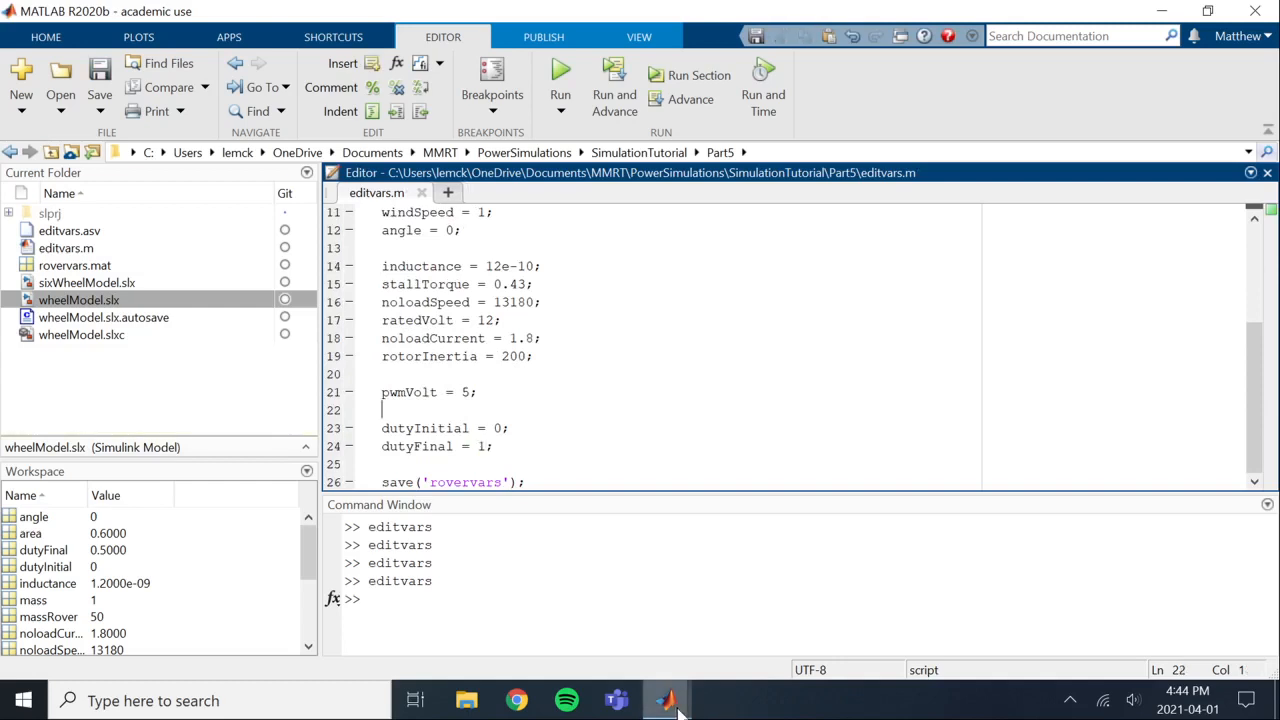
# - Rerun the editvars script in MATLAB to update the workspace variables
pyautogui.moveTo(678, 710)
pyautogui.click(884, 603)
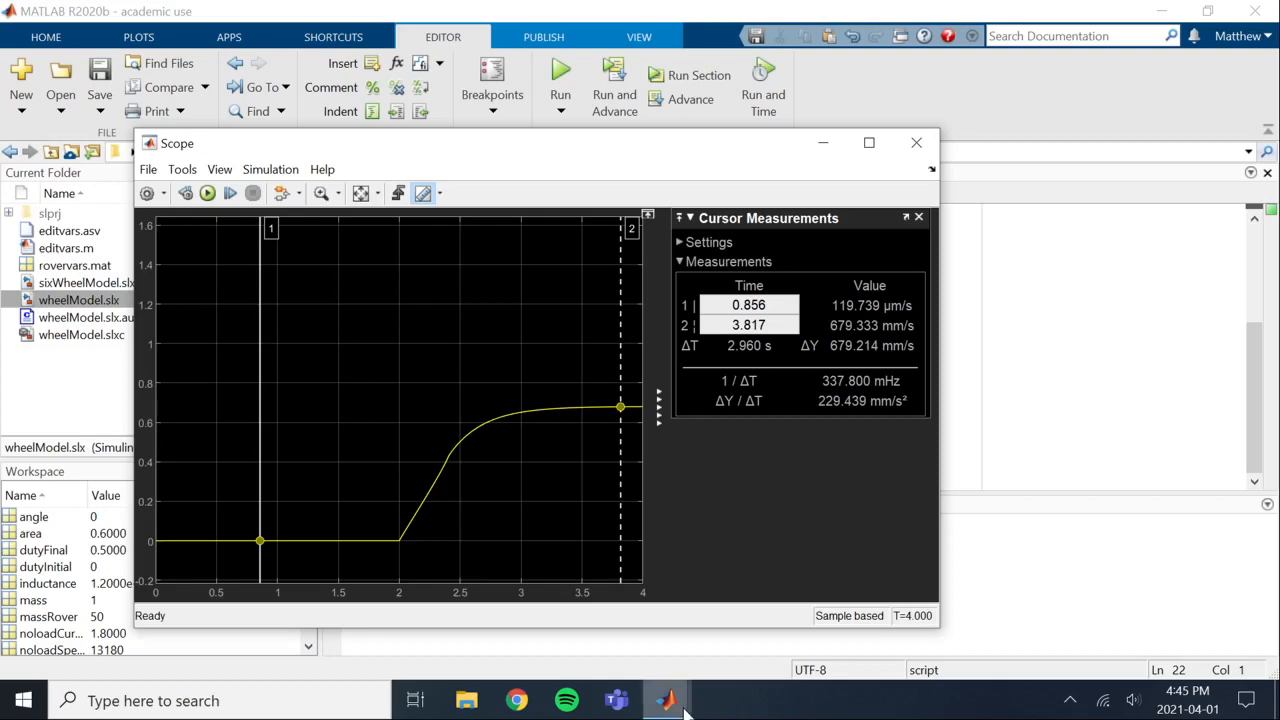
pyautogui.moveTo(665, 700)
pyautogui.click(457, 614)
pyautogui.click(369, 599)
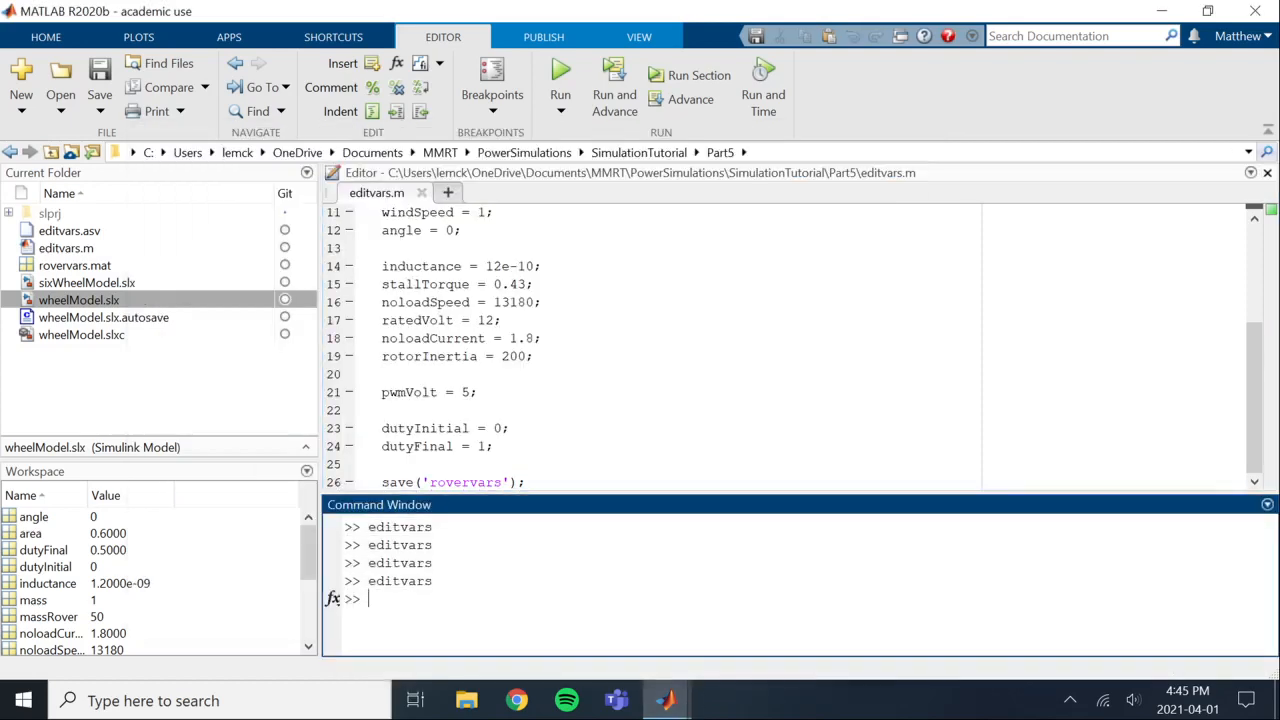
pyautogui.press('Up')
pyautogui.press('Return')
# - Return to the Simulink wheelModel, set the simulation stop time to 10 and save the model
pyautogui.moveTo(665, 700)
pyautogui.click(695, 655)
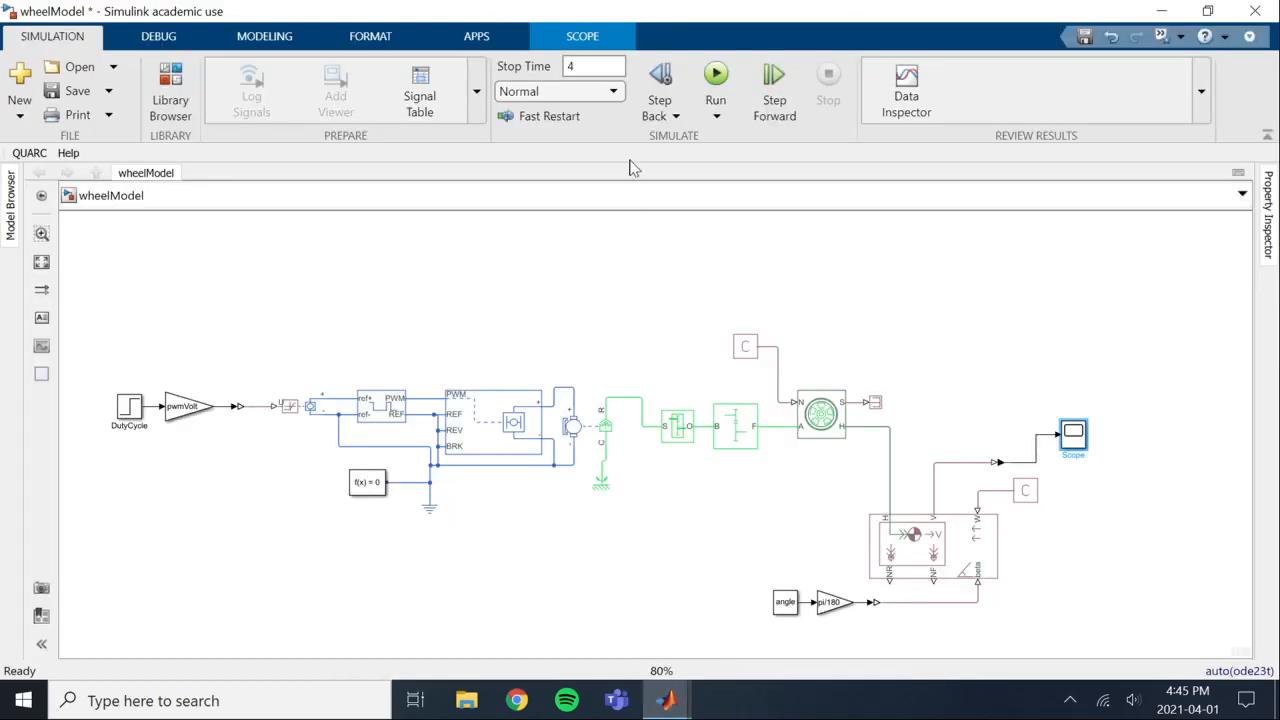
pyautogui.click(571, 66)
pyautogui.write('10')
pyautogui.click(591, 234)
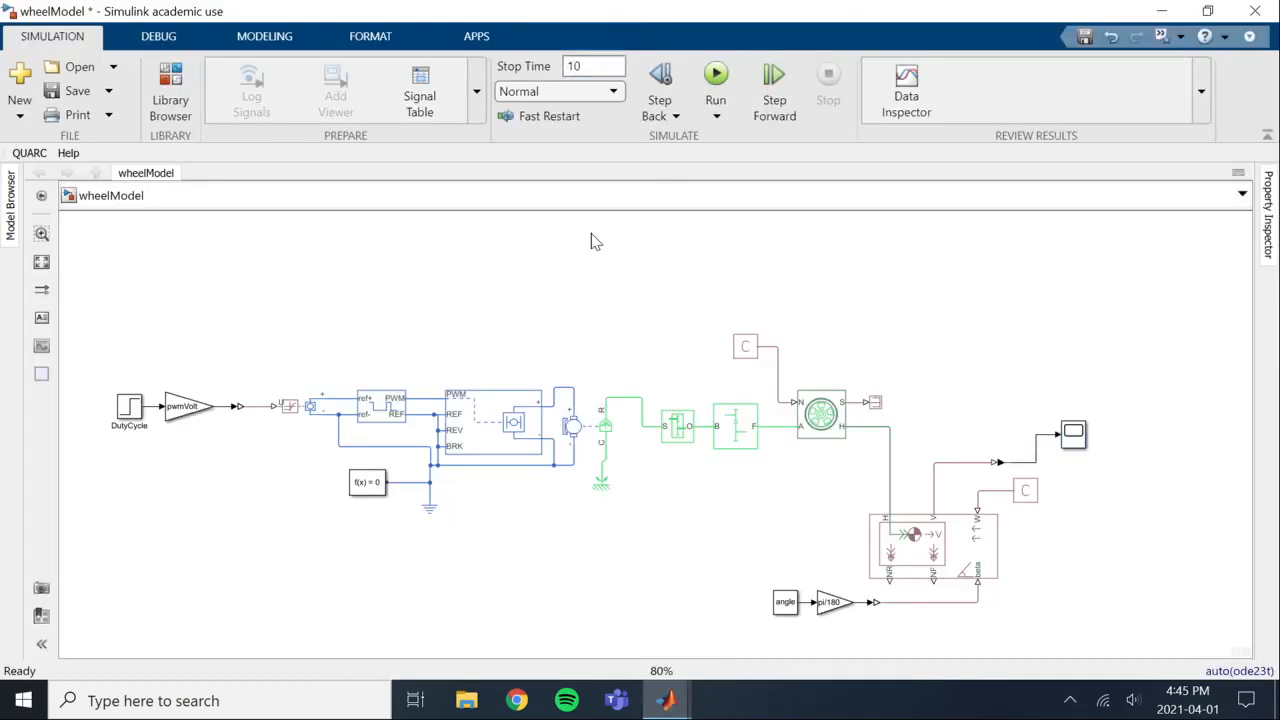
pyautogui.hotkey('ctrl', 's')
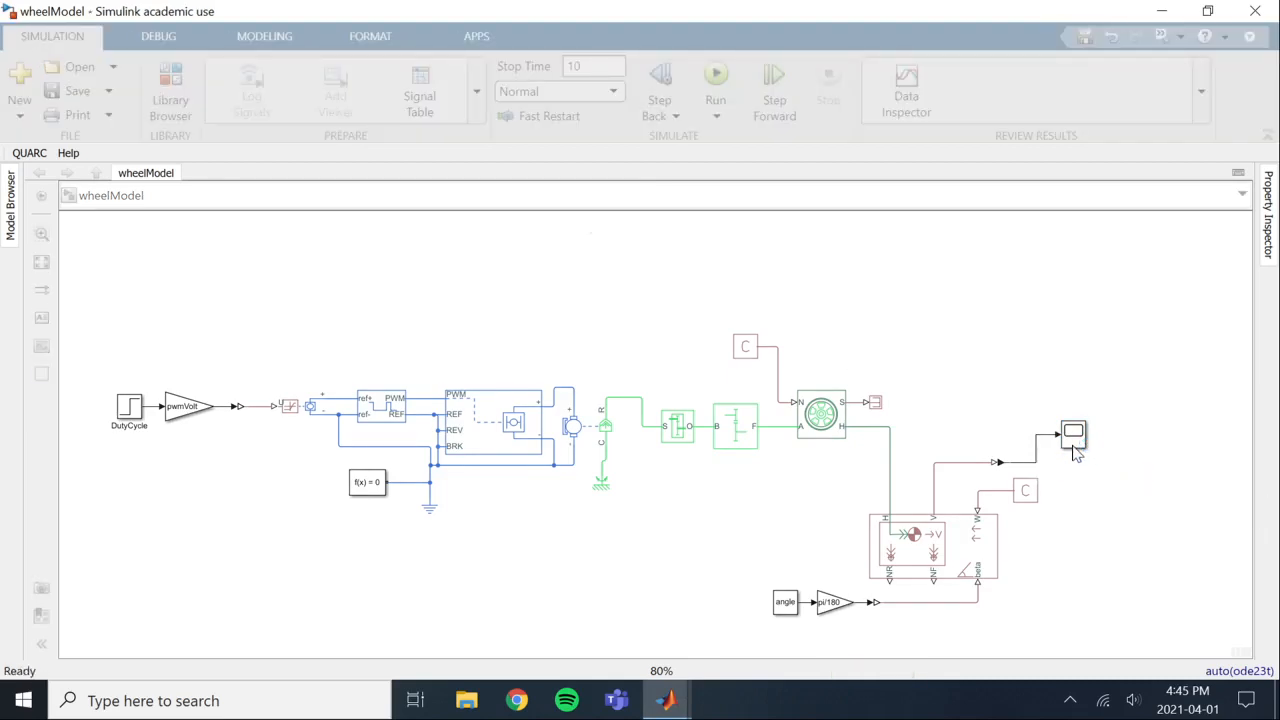
# - Open the Scope, run the simulation and move cursor 2 onto the speed plateau at about 7.97 s
pyautogui.doubleClick(1070, 435)
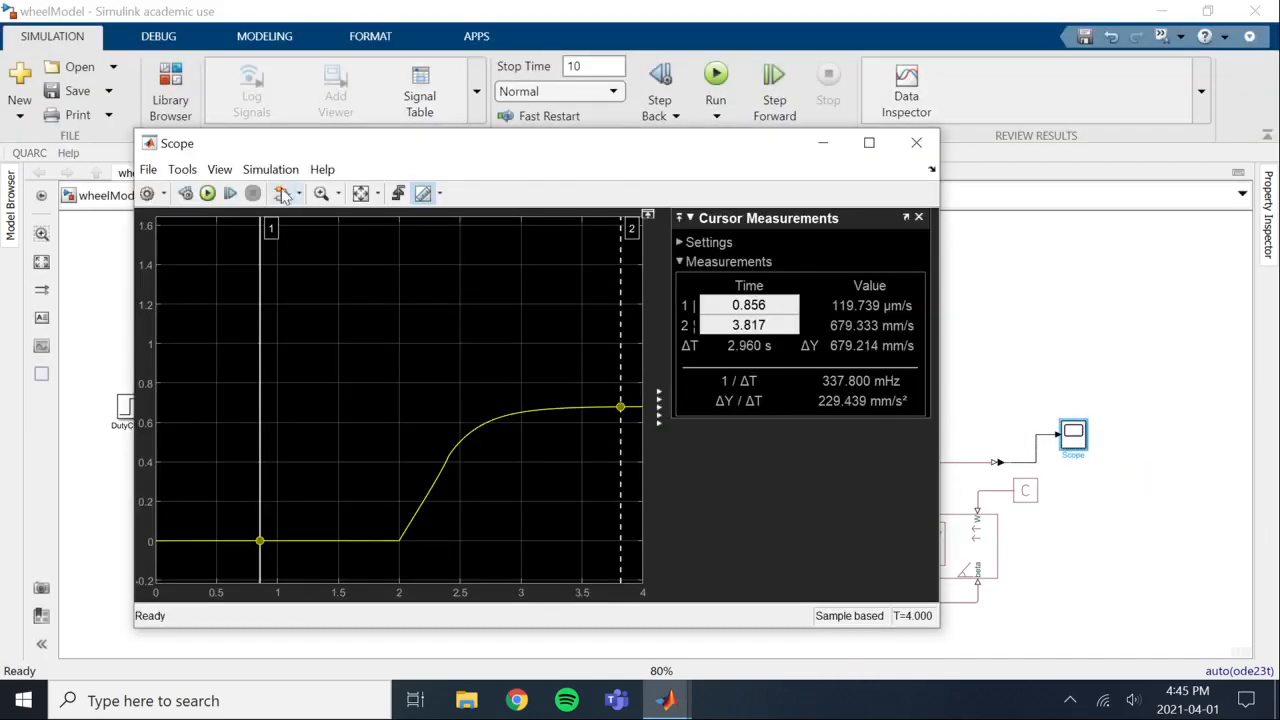
pyautogui.click(207, 193)
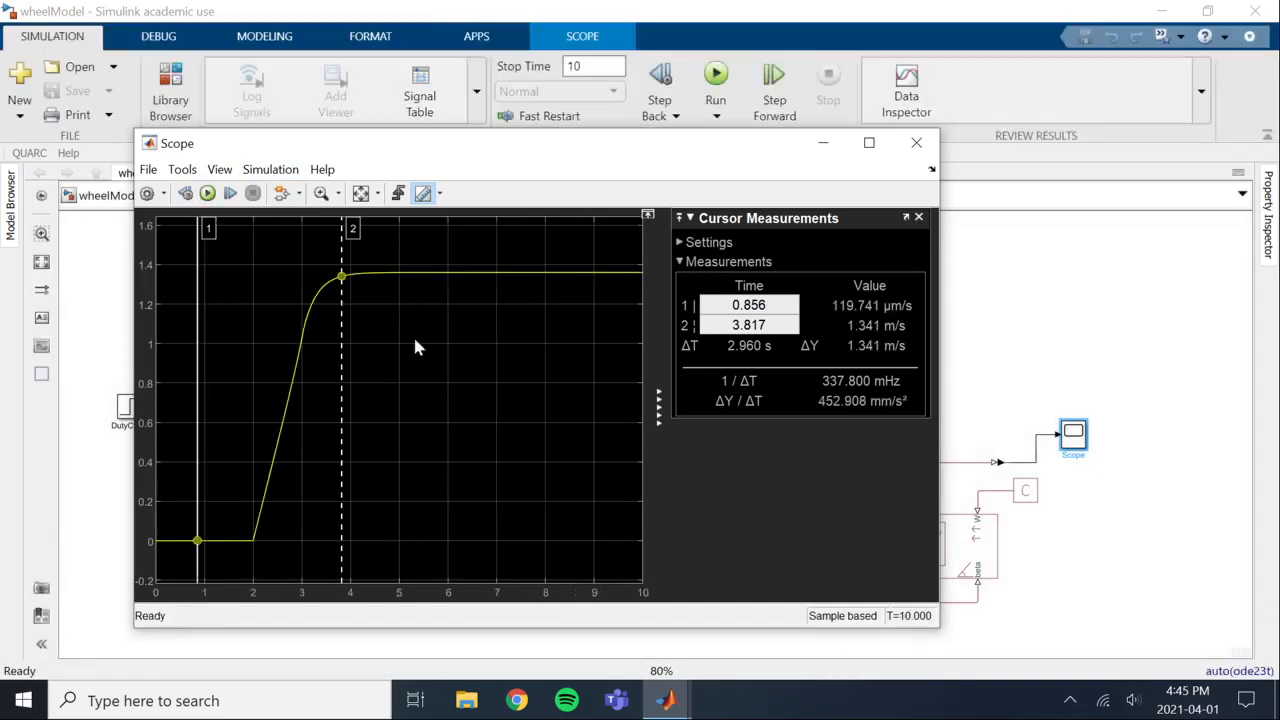
pyautogui.moveTo(343, 277); pyautogui.dragTo(544, 295)
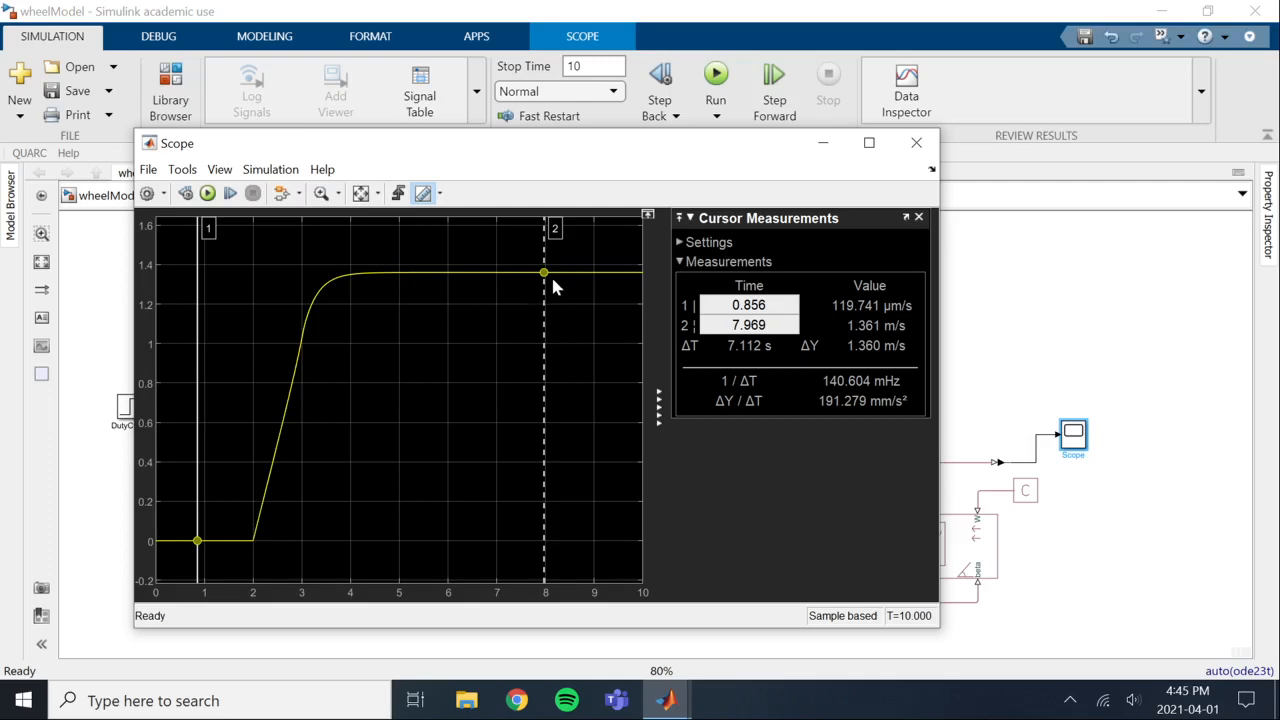
# - Measure the acceleration along the rising slope with the cursors at about 2.28 s and 2.95 s, and close the Scope
pyautogui.moveTo(402, 289); pyautogui.dragTo(300, 313)
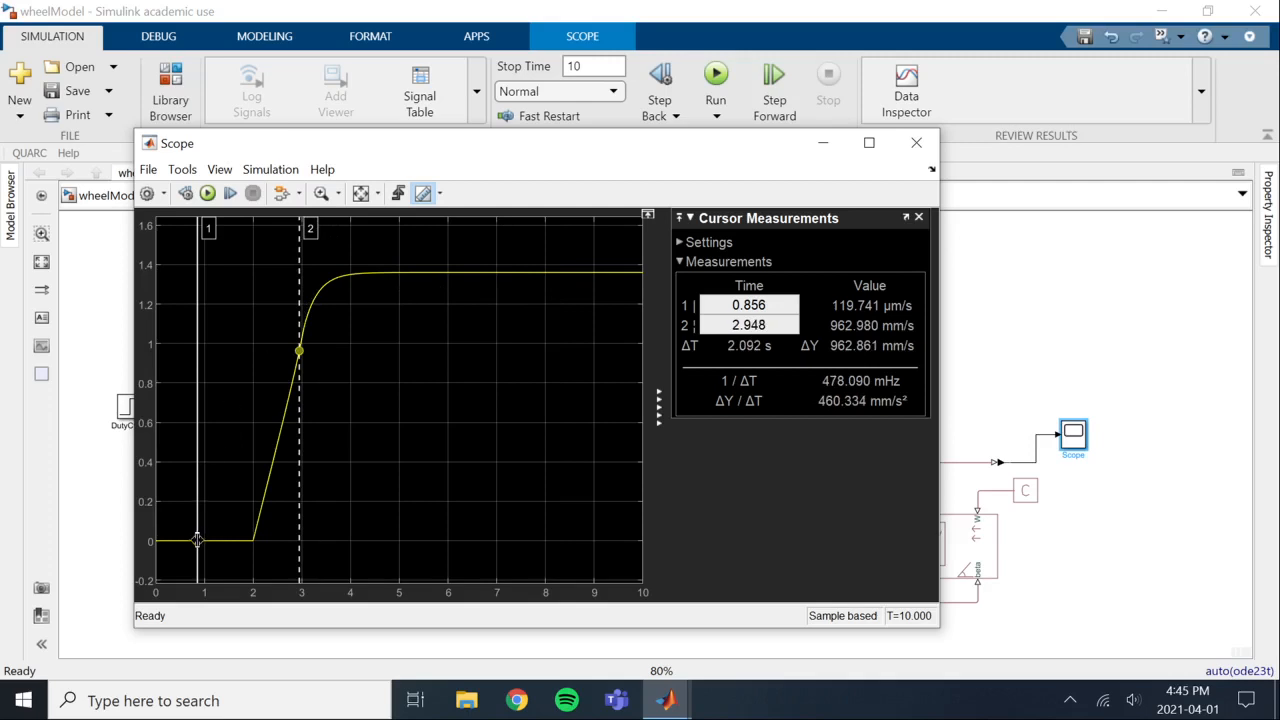
pyautogui.moveTo(197, 538); pyautogui.dragTo(267, 524)
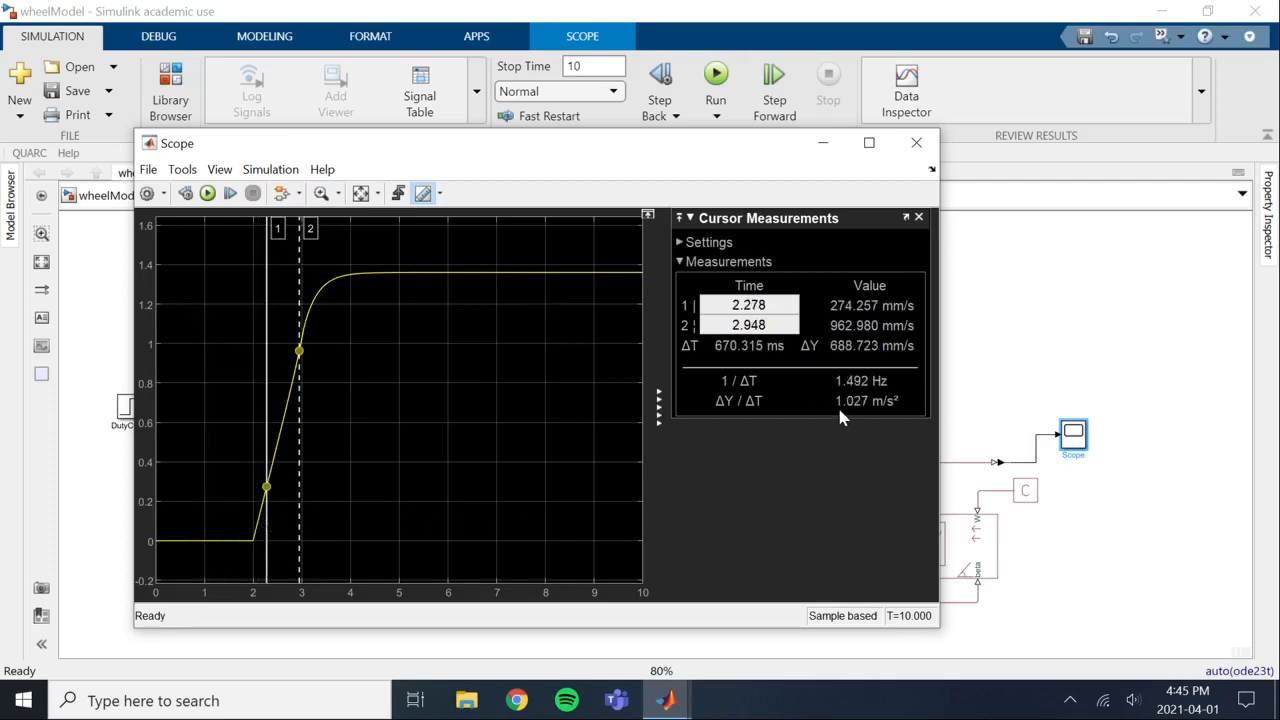
pyautogui.moveTo(839, 411)
pyautogui.moveTo(585, 148); pyautogui.dragTo(640, 171)
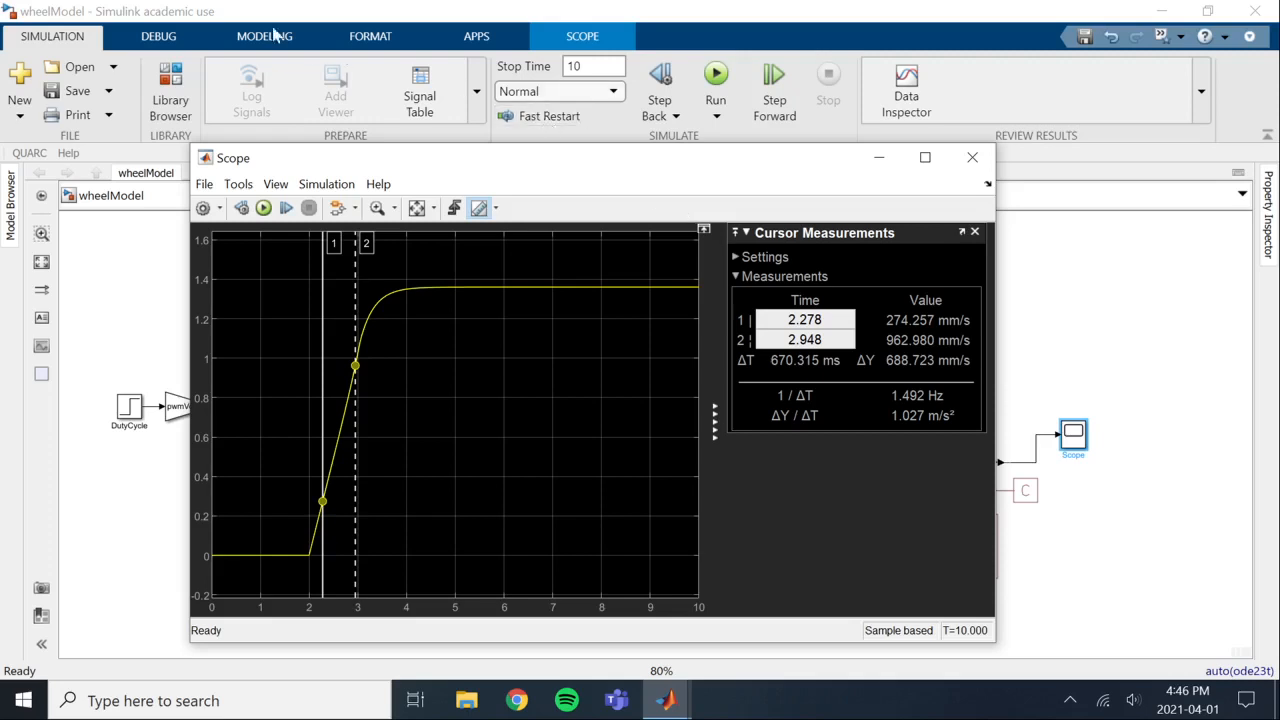
pyautogui.click(977, 158)
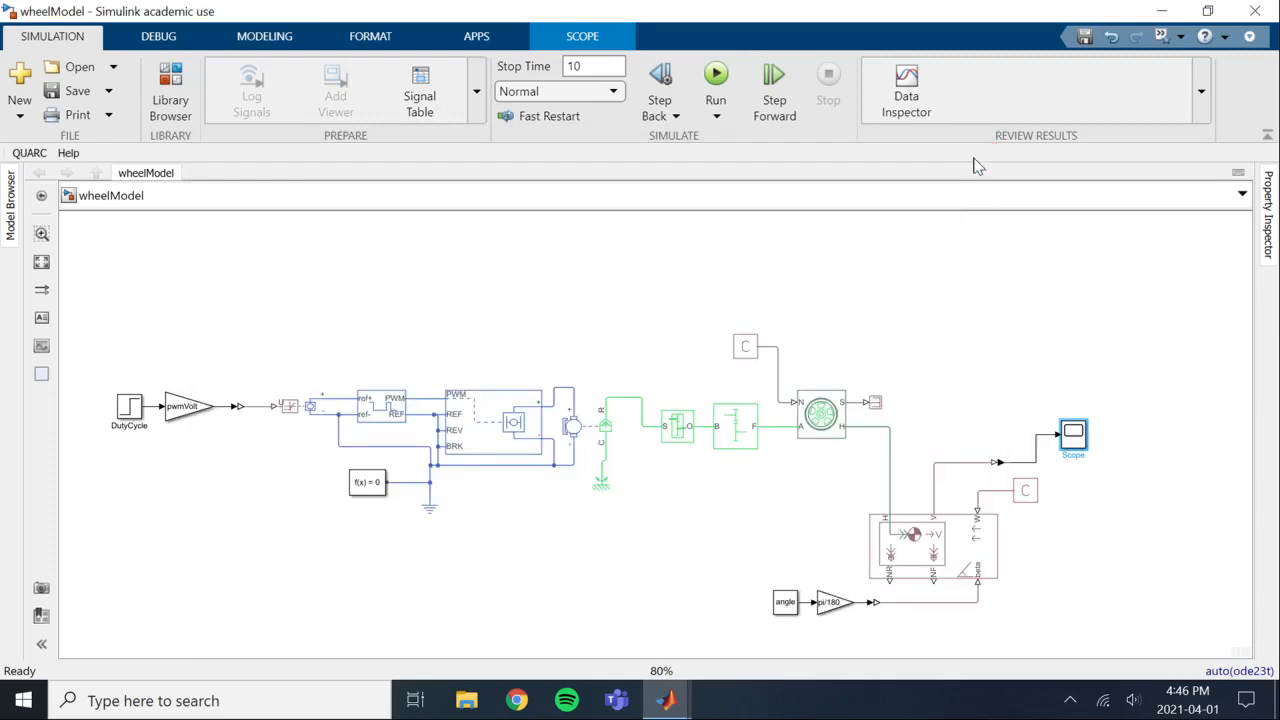
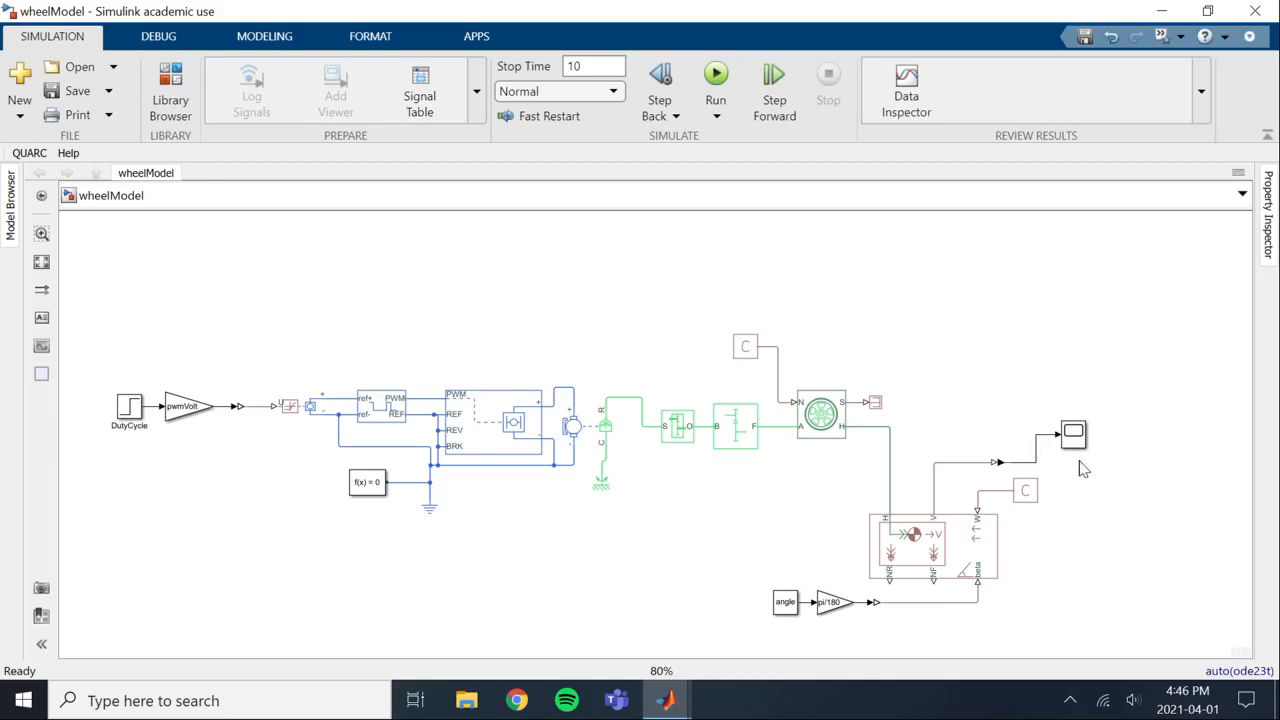
# - Move the Scope and DutyCycle blocks outward and group all the blocks between them into a subsystem
pyautogui.moveTo(1078, 442); pyautogui.dragTo(1176, 467)
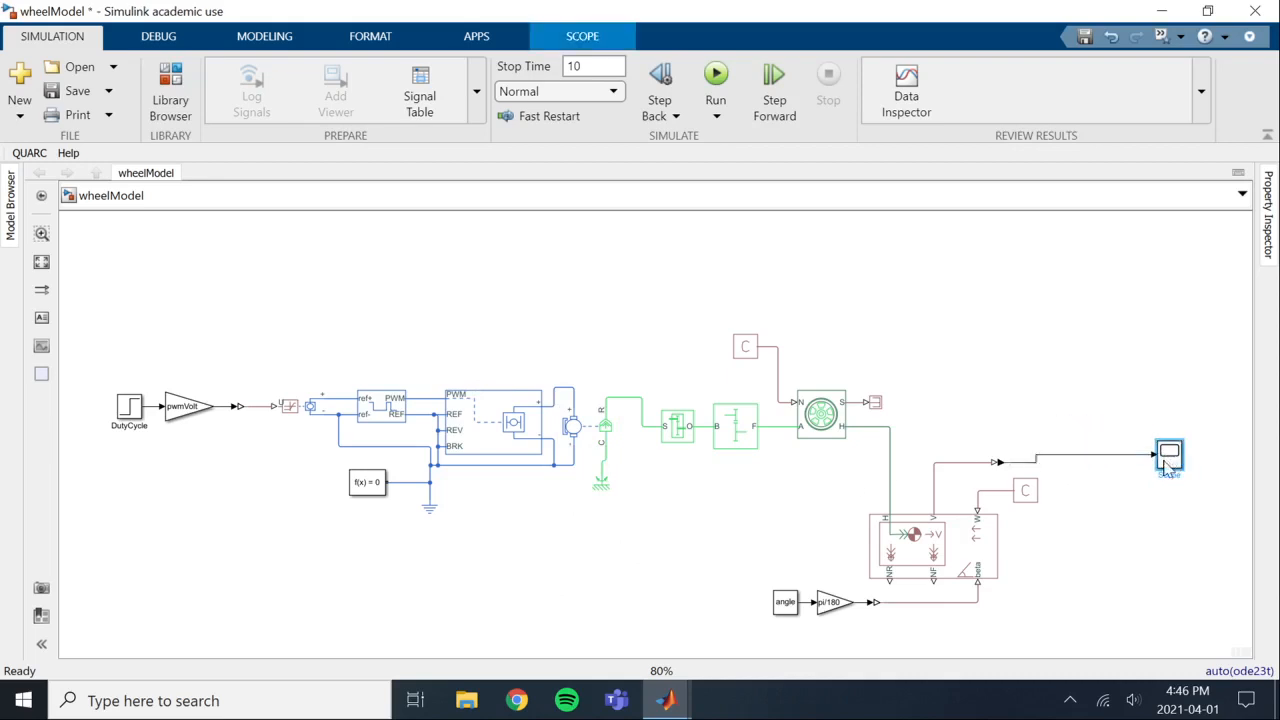
pyautogui.moveTo(133, 413); pyautogui.dragTo(90, 413)
pyautogui.moveTo(1060, 324); pyautogui.dragTo(155, 628)
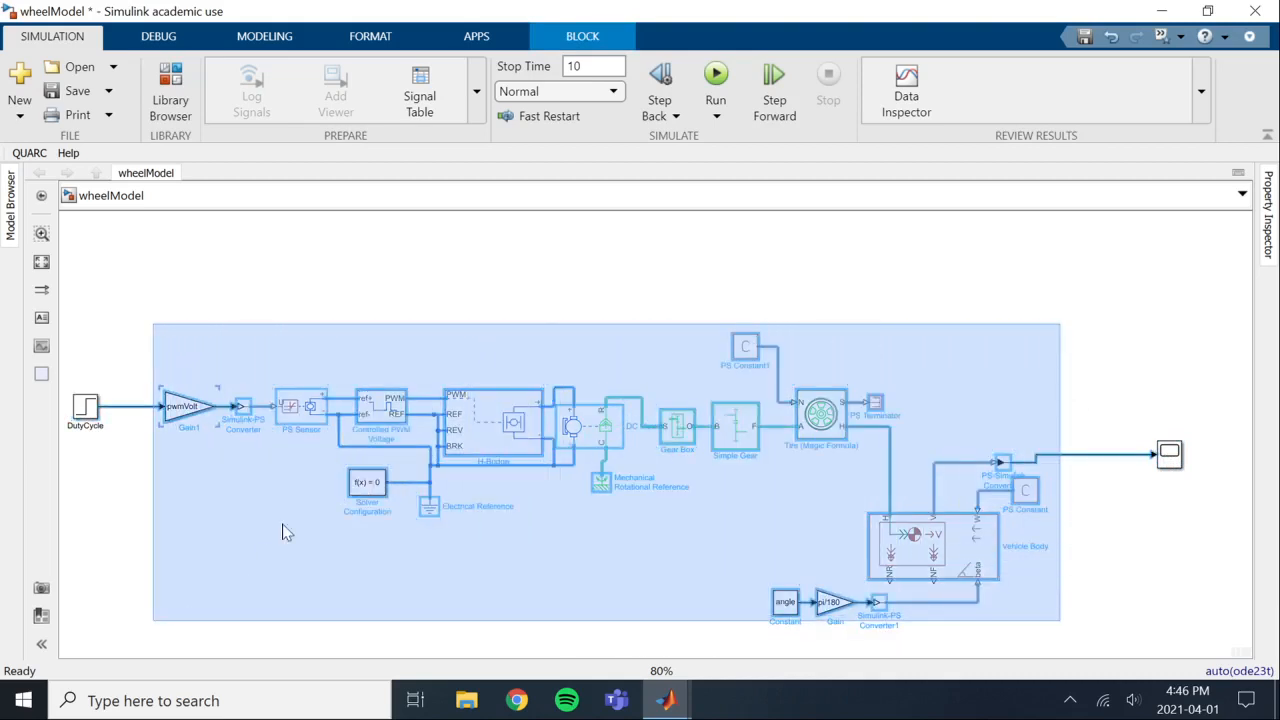
pyautogui.rightClick(503, 427)
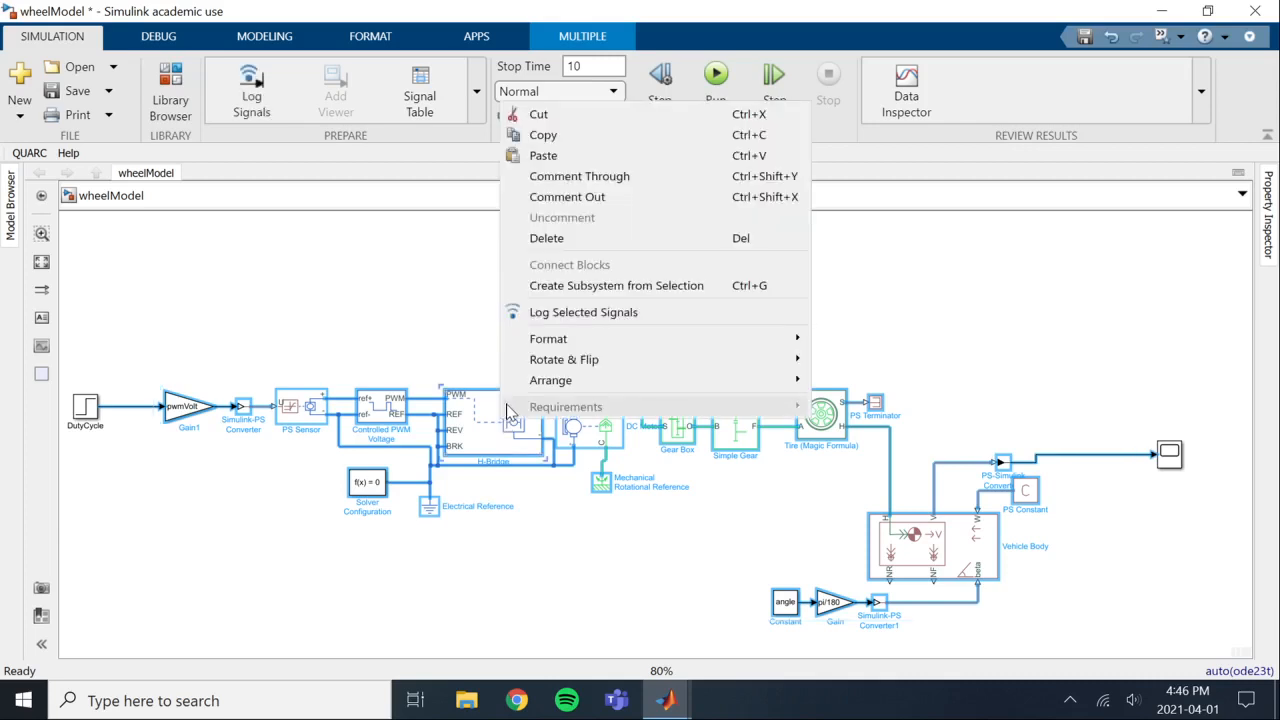
pyautogui.click(567, 287)
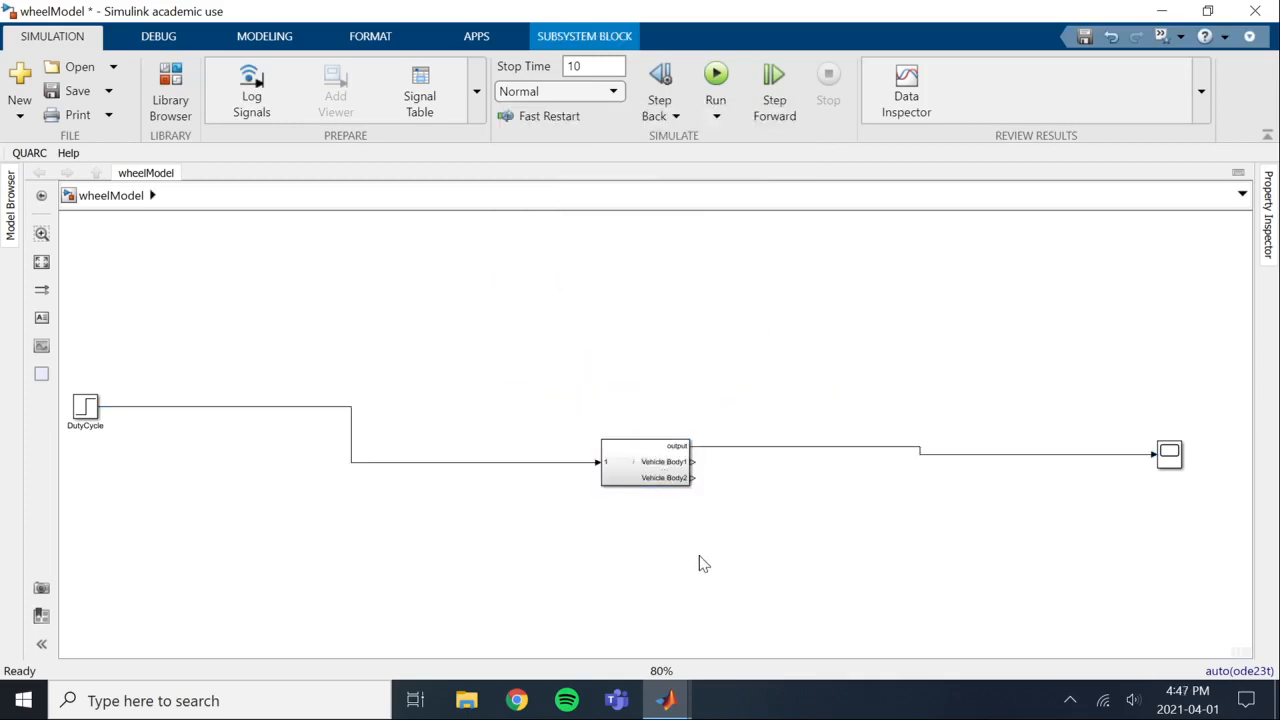
# - Inside the new subsystem, delete the Vehicle Body1 and Vehicle Body2 outports with their leftover lines, and return to wheelModel
pyautogui.doubleClick(638, 480)
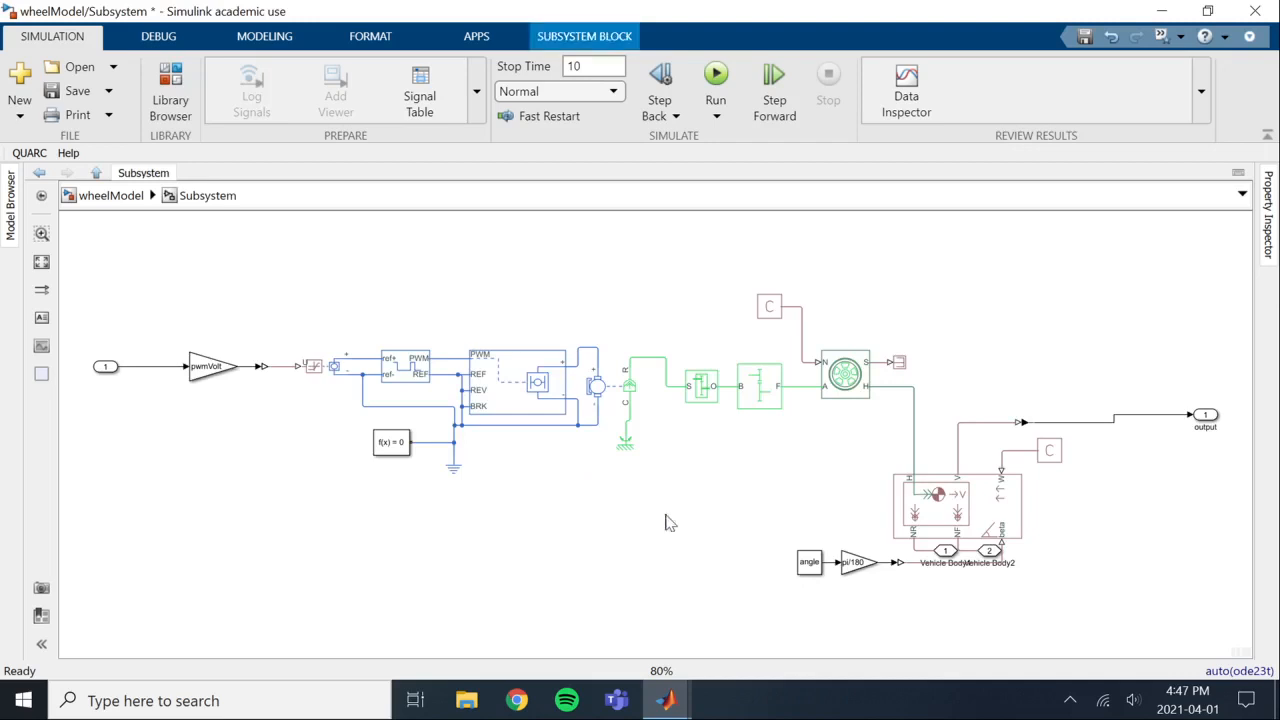
pyautogui.click(947, 550)
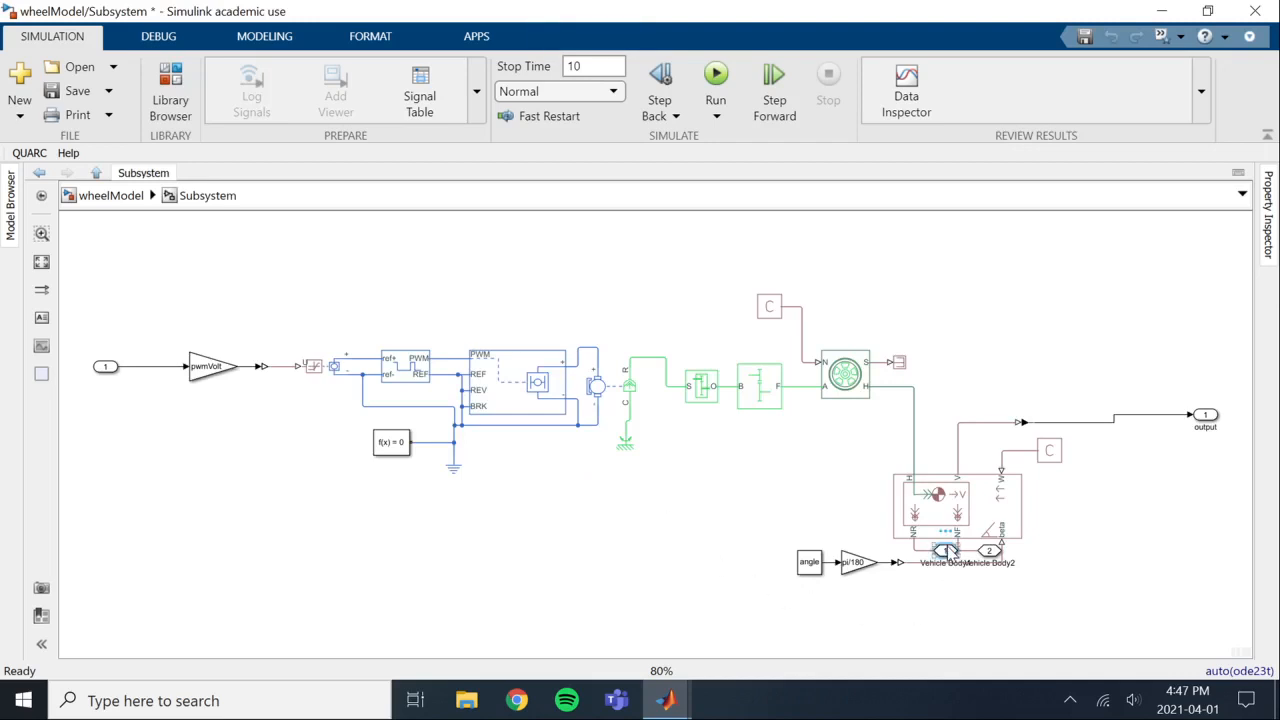
pyautogui.press('Delete')
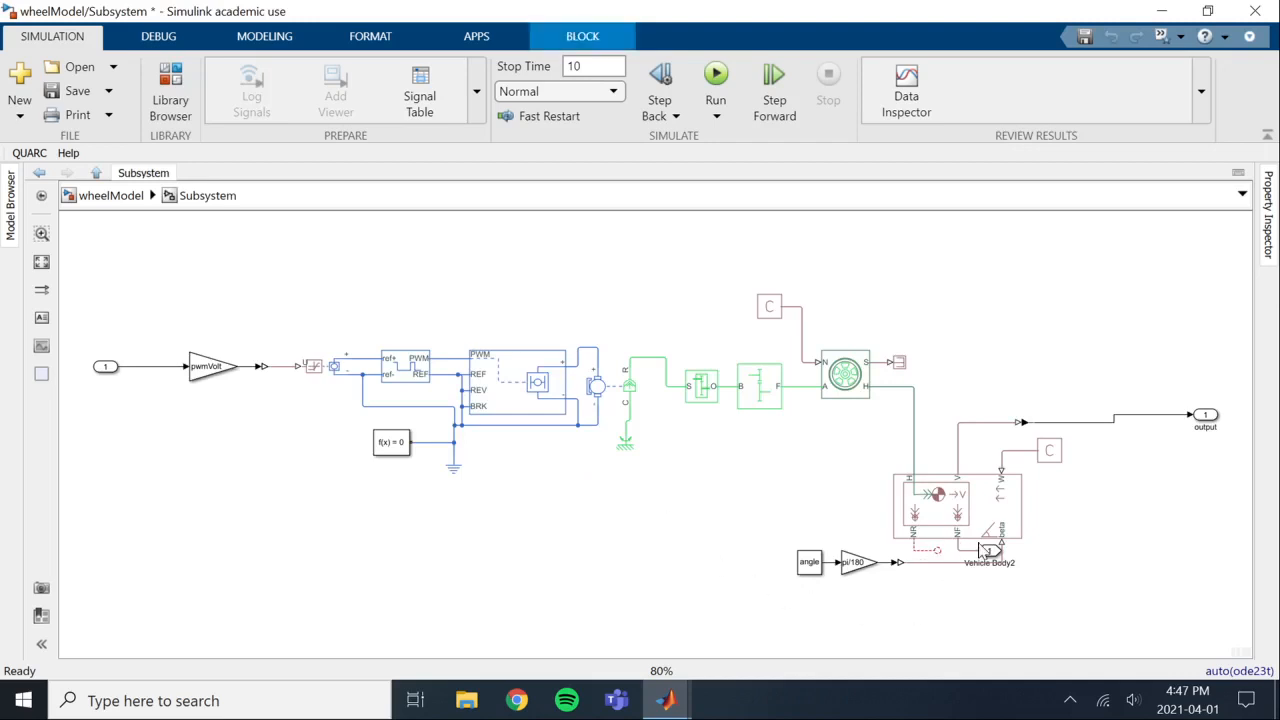
pyautogui.press('Delete')
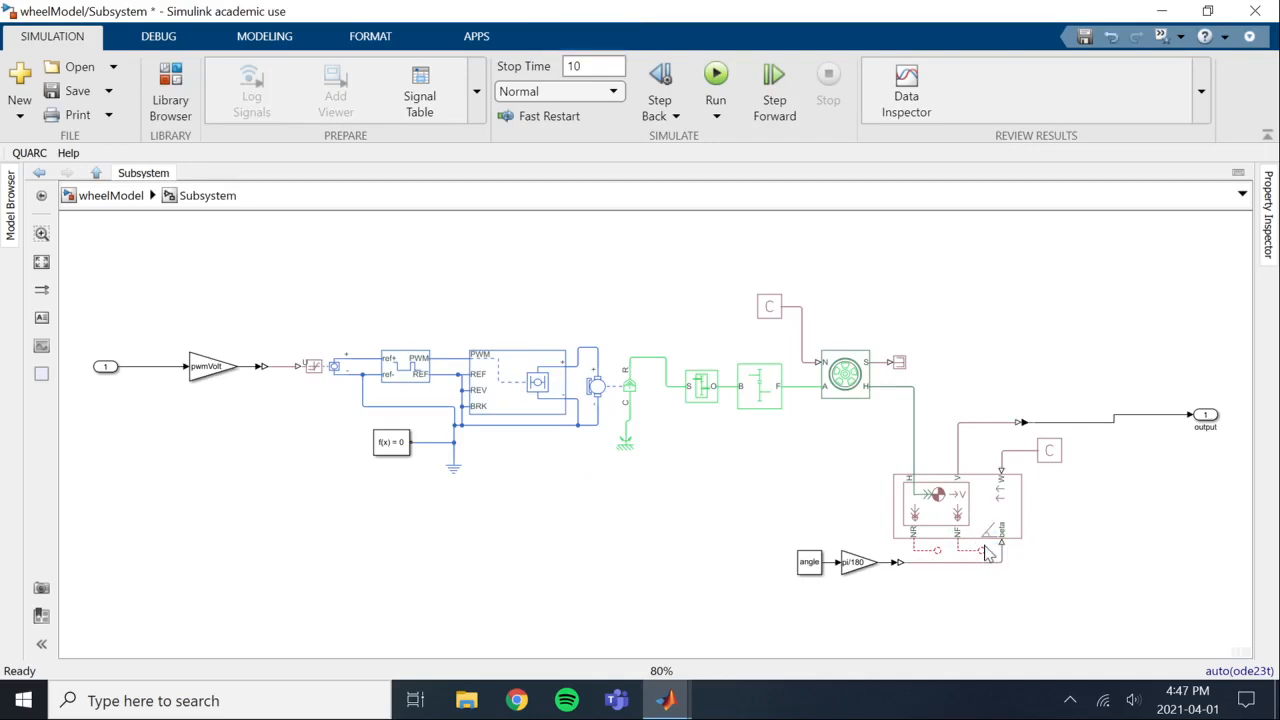
pyautogui.moveTo(995, 550); pyautogui.dragTo(920, 552)
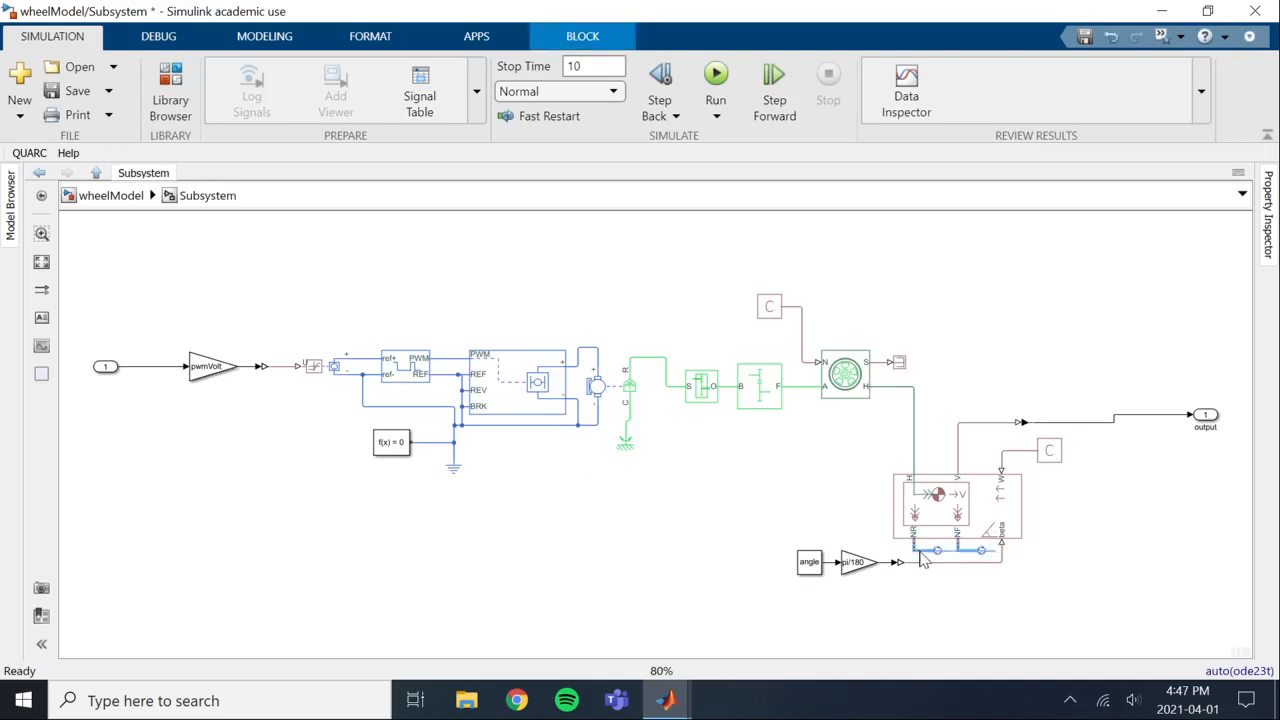
pyautogui.press('Delete')
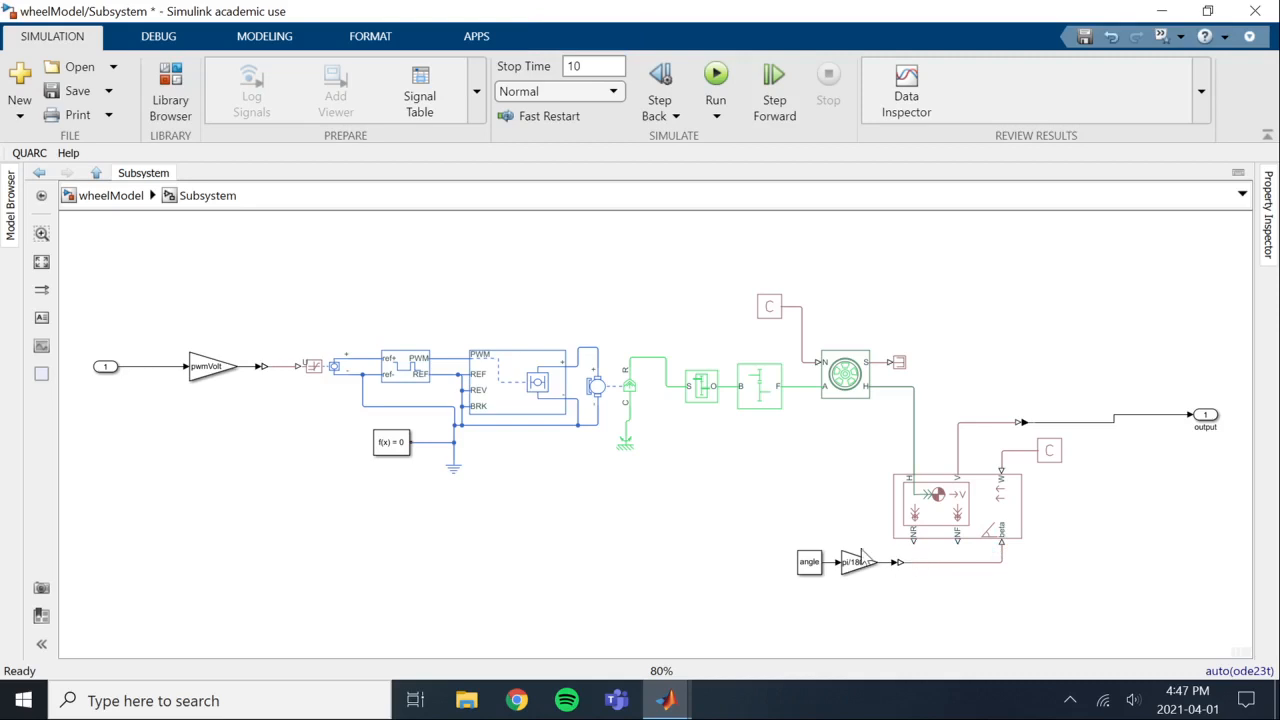
pyautogui.click(112, 195)
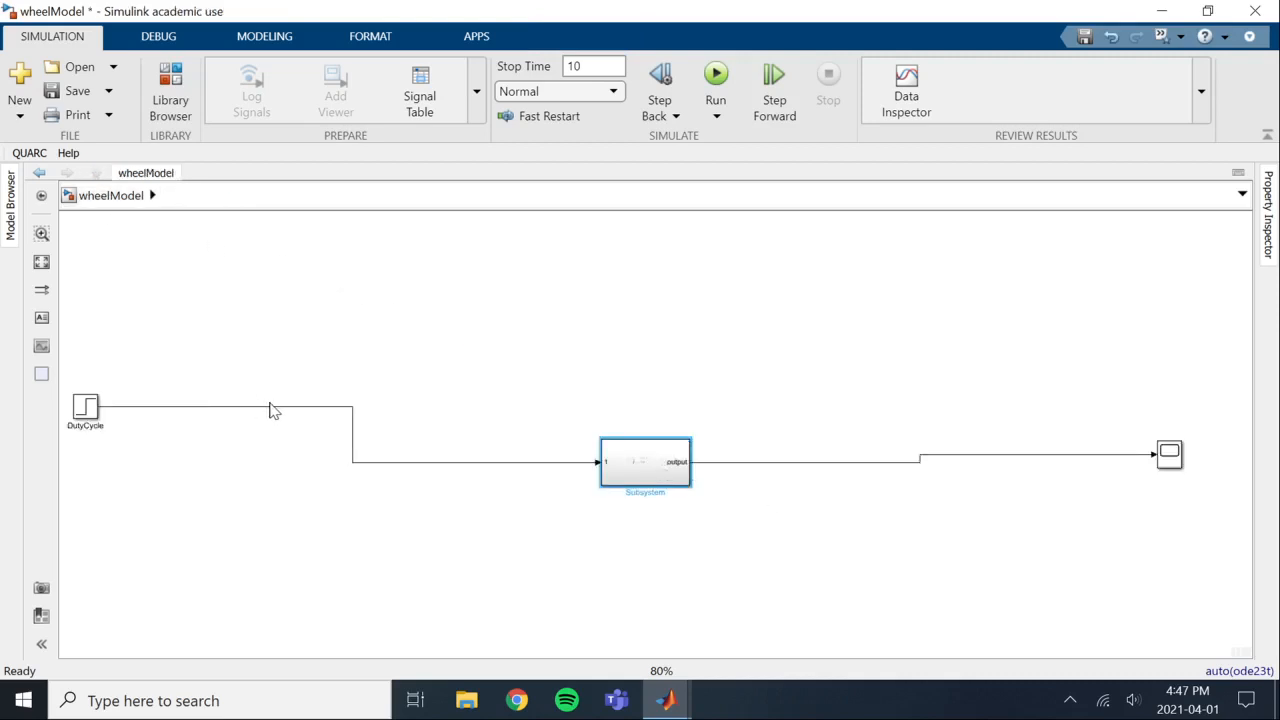
# - Move the DutyCycle and Scope blocks closer to the subsystem, aligned so their connecting lines run straight
pyautogui.moveTo(100, 414); pyautogui.dragTo(465, 470)
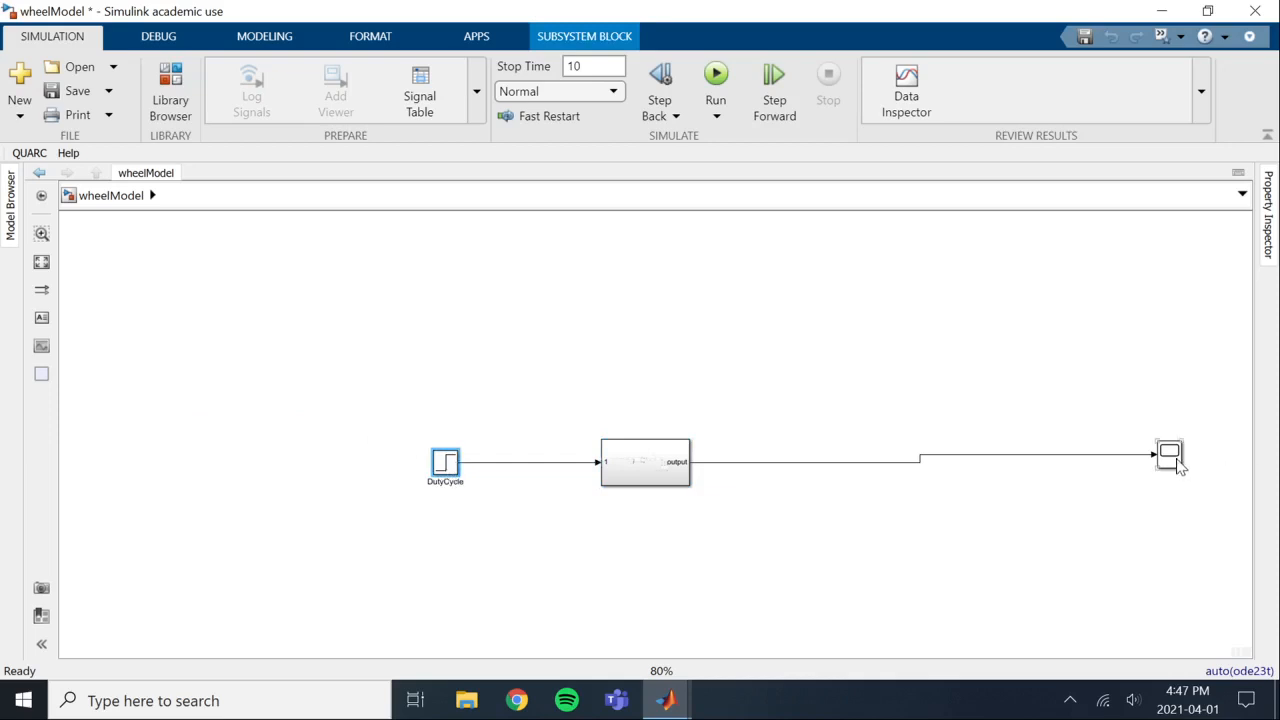
pyautogui.moveTo(1177, 460); pyautogui.dragTo(865, 468)
pyautogui.scroll(2, 629, 479)
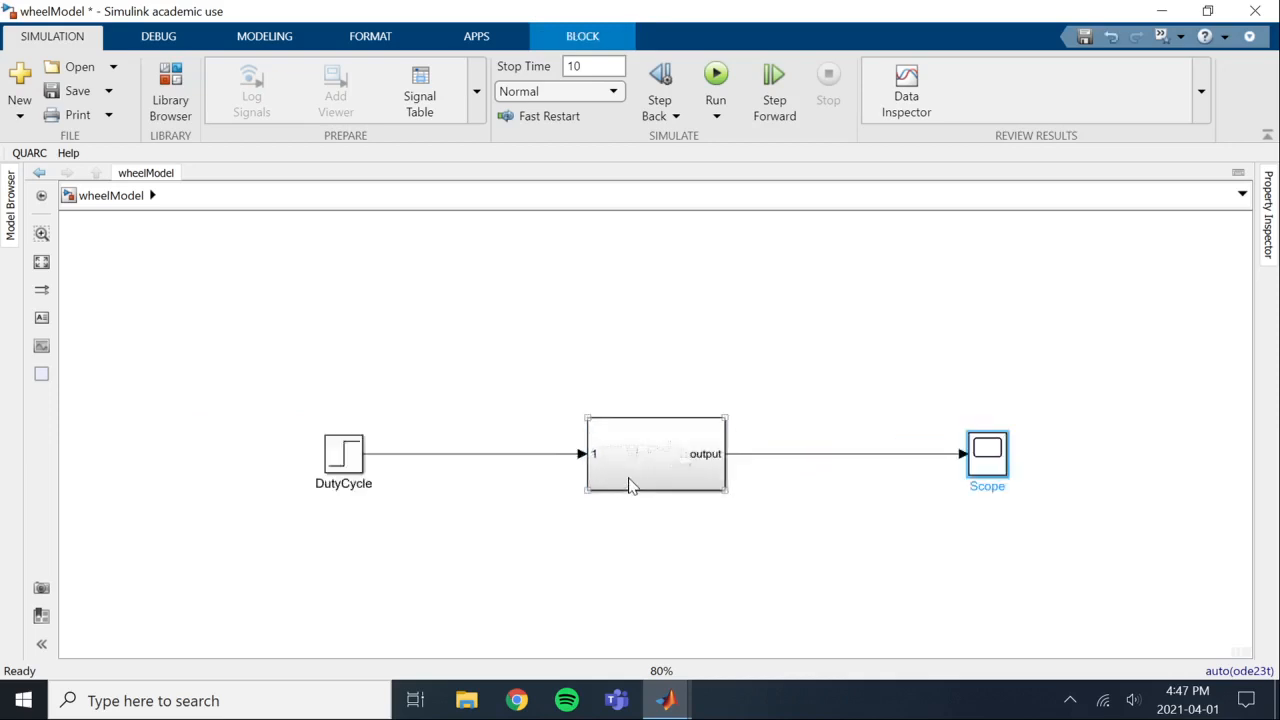
pyautogui.scroll(3, 629, 486)
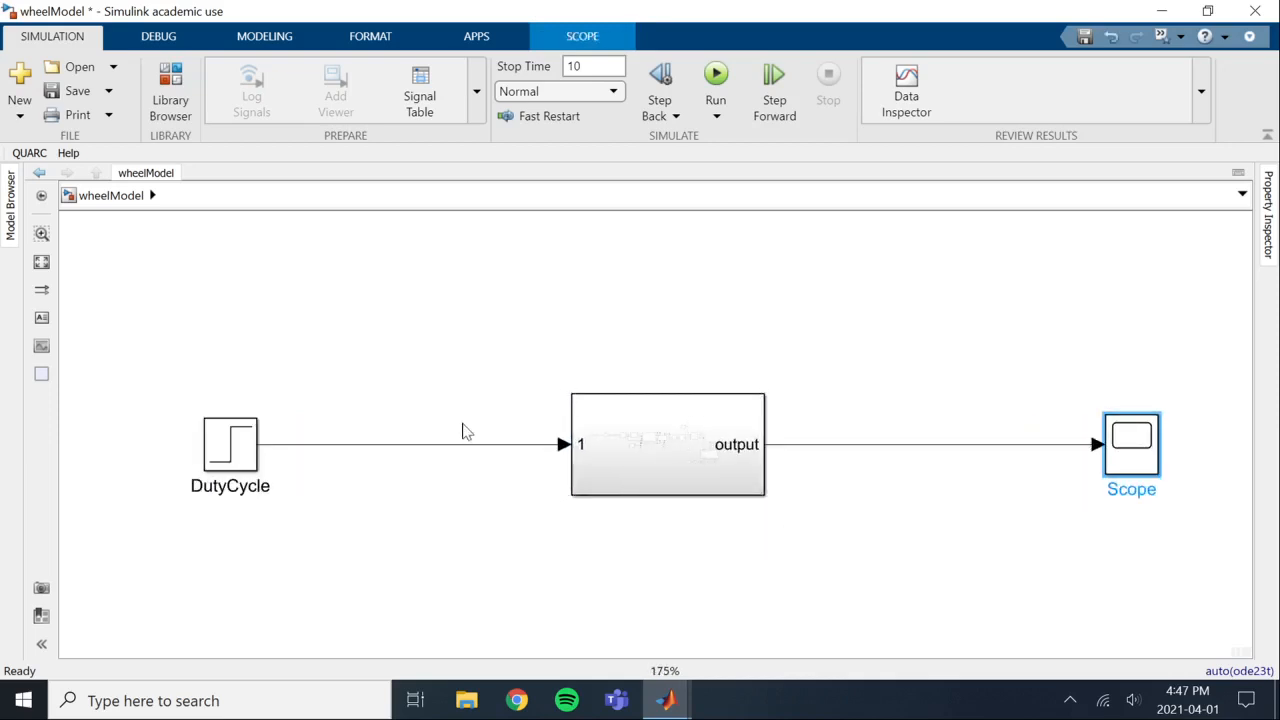
pyautogui.moveTo(243, 437); pyautogui.dragTo(323, 439)
pyautogui.moveTo(1120, 445); pyautogui.dragTo(1041, 447)
# - Inside the subsystem, label the signal line leading to the output port Velocity
pyautogui.doubleClick(700, 450)
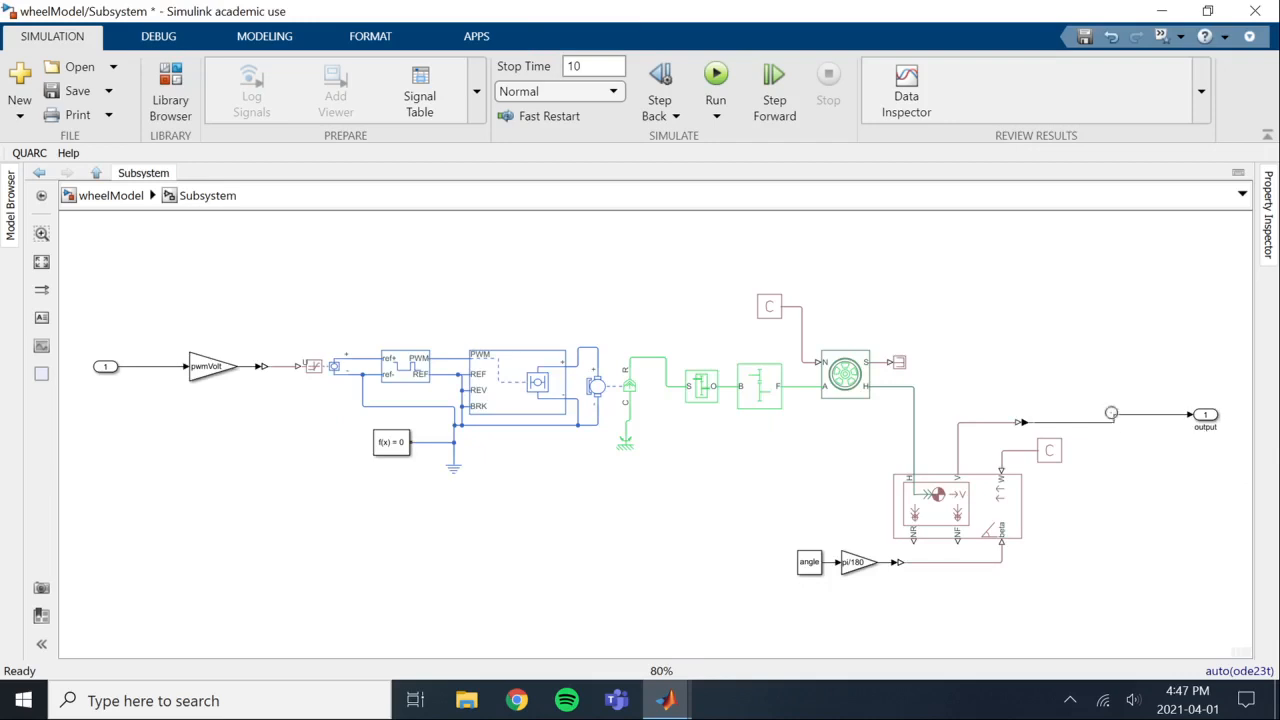
pyautogui.click(1103, 423)
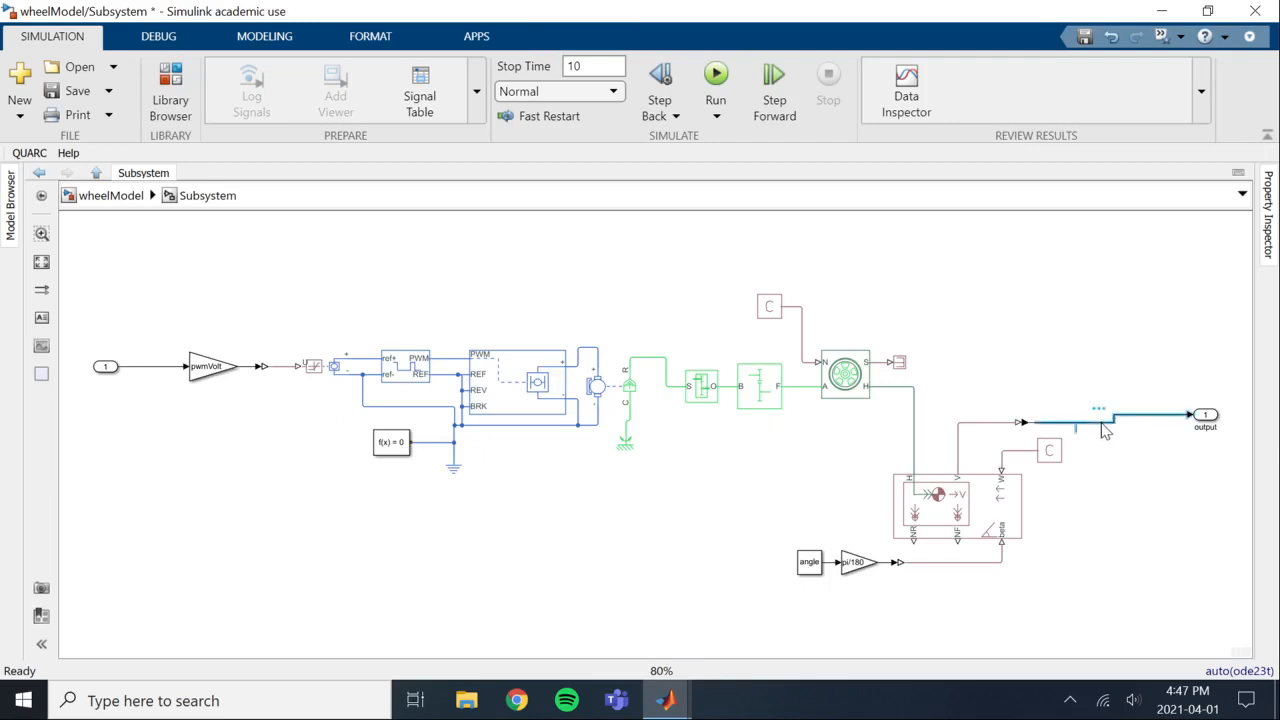
pyautogui.write('Veloc')
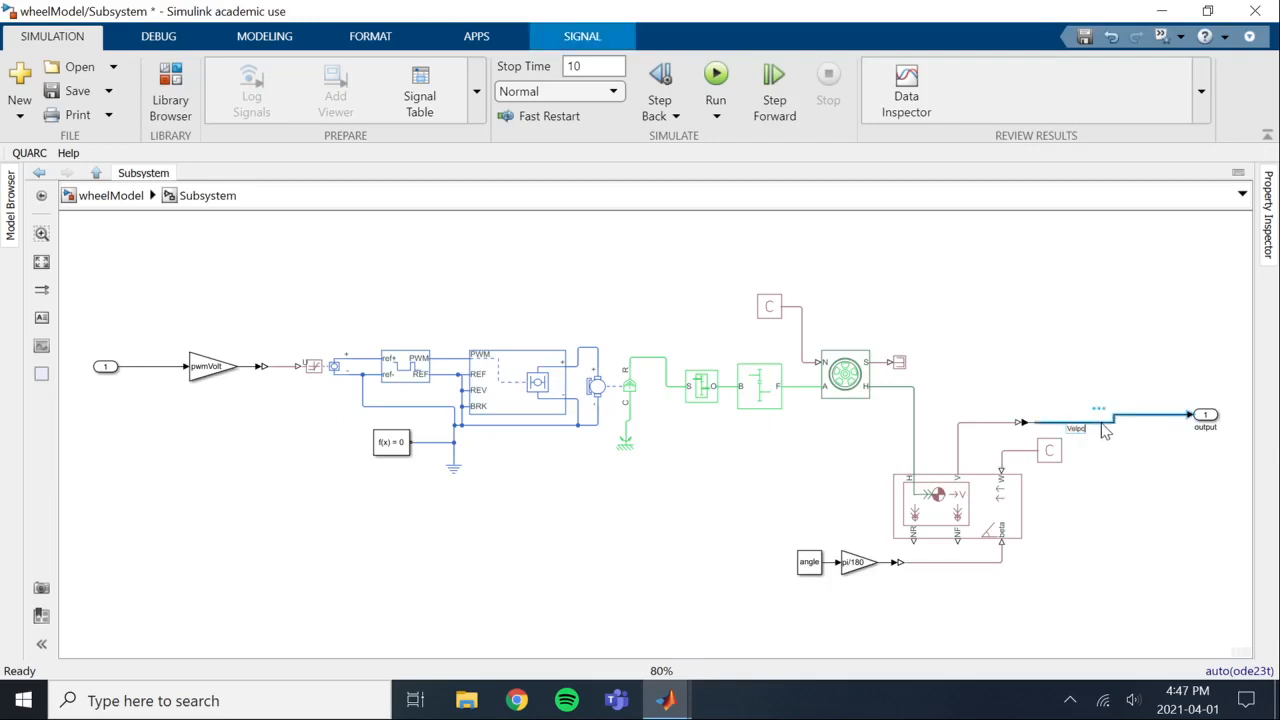
pyautogui.press('Return')
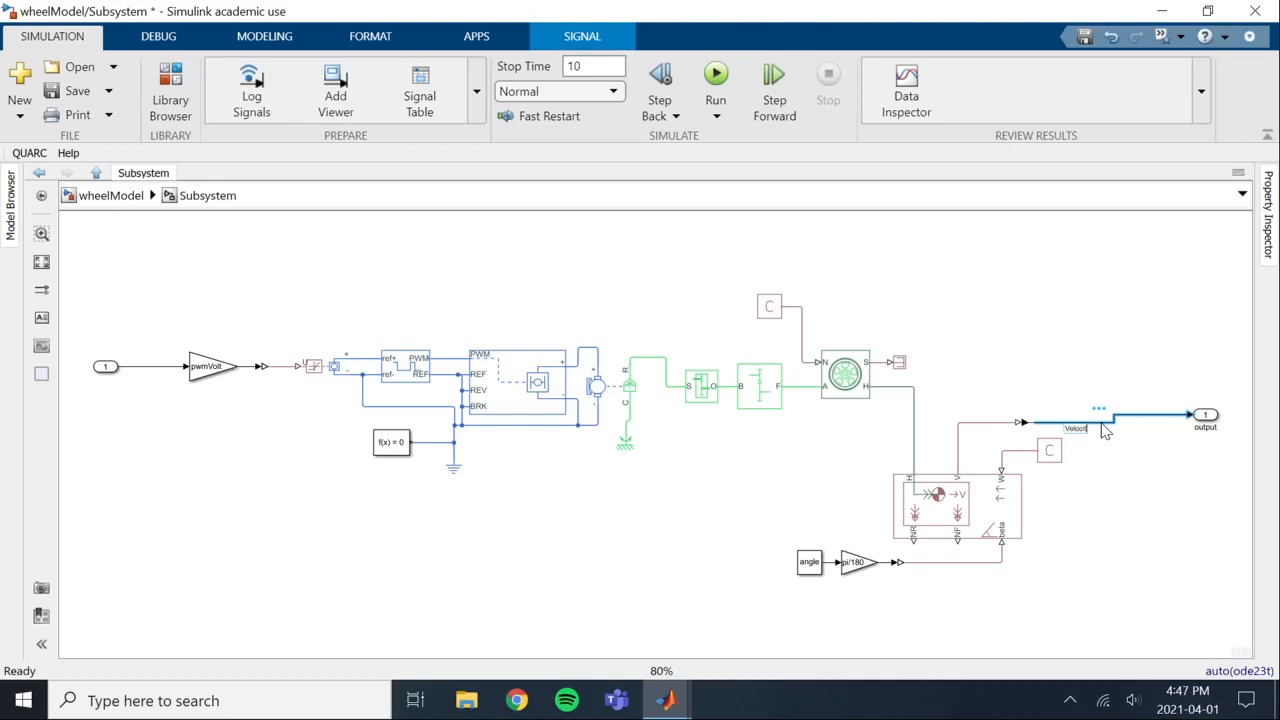
pyautogui.click(1150, 481)
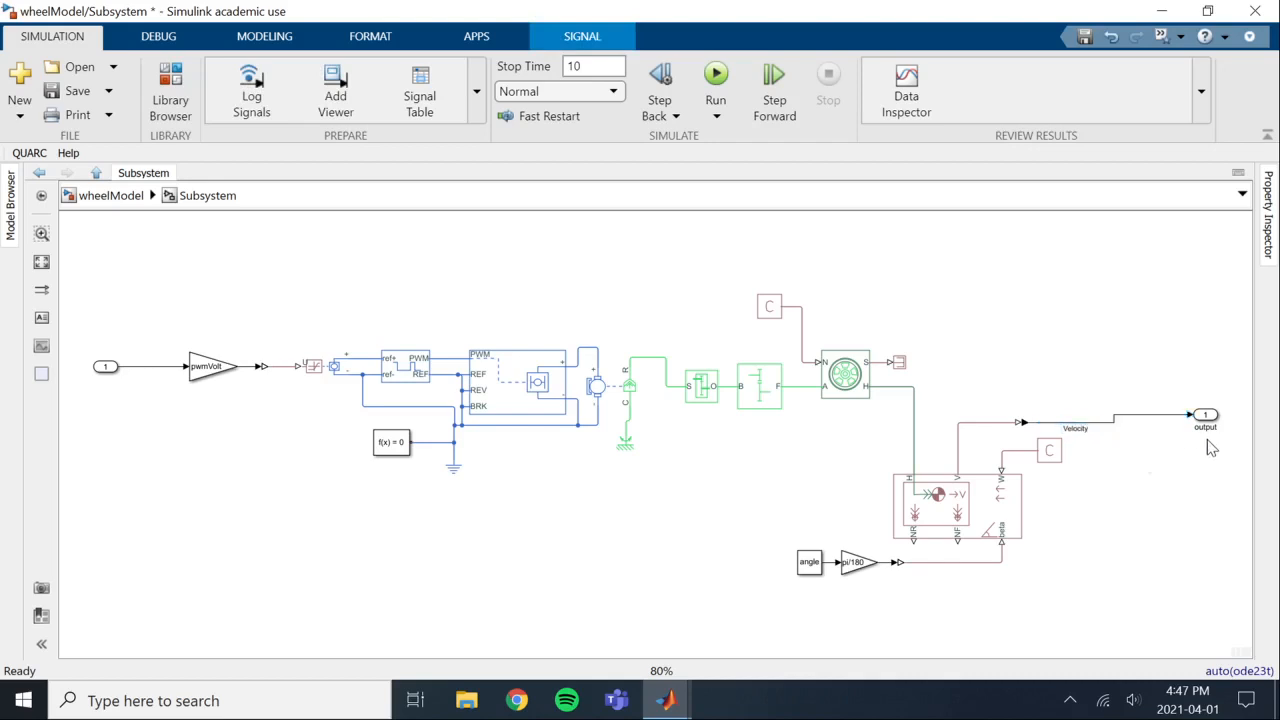
# - Set the output port block's icon display to Signal name
pyautogui.doubleClick(1205, 416)
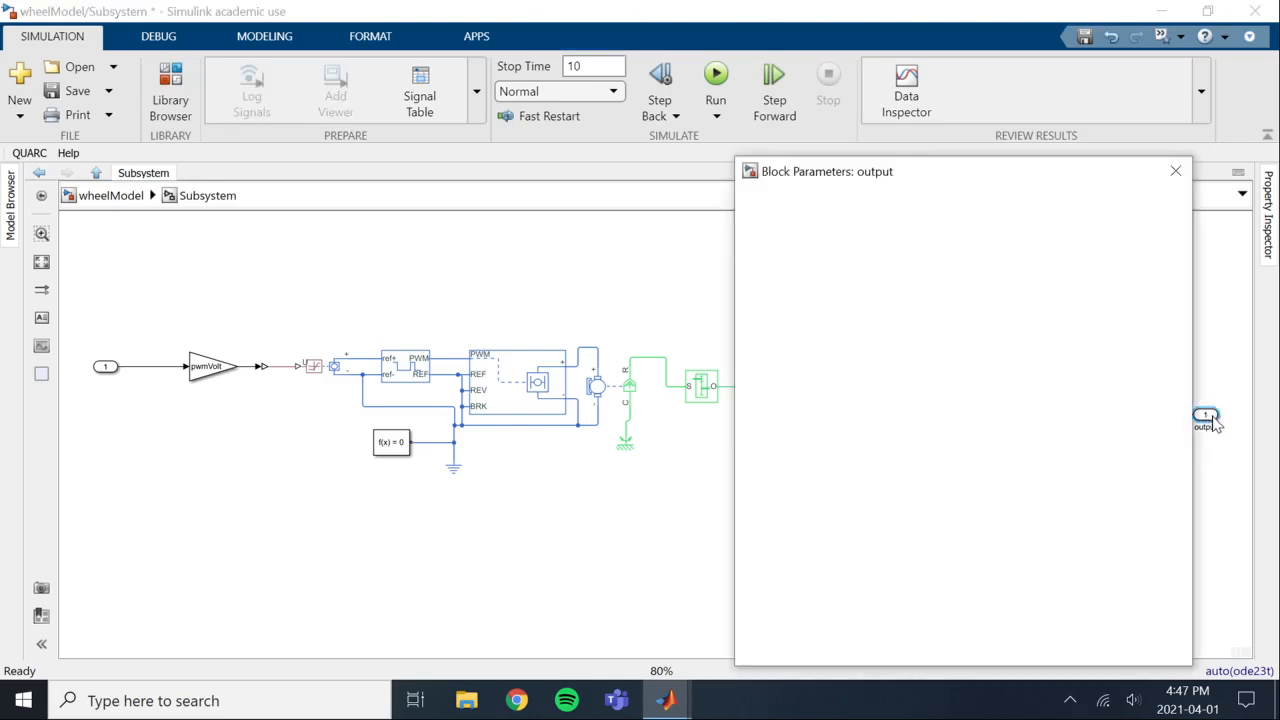
pyautogui.click(925, 388)
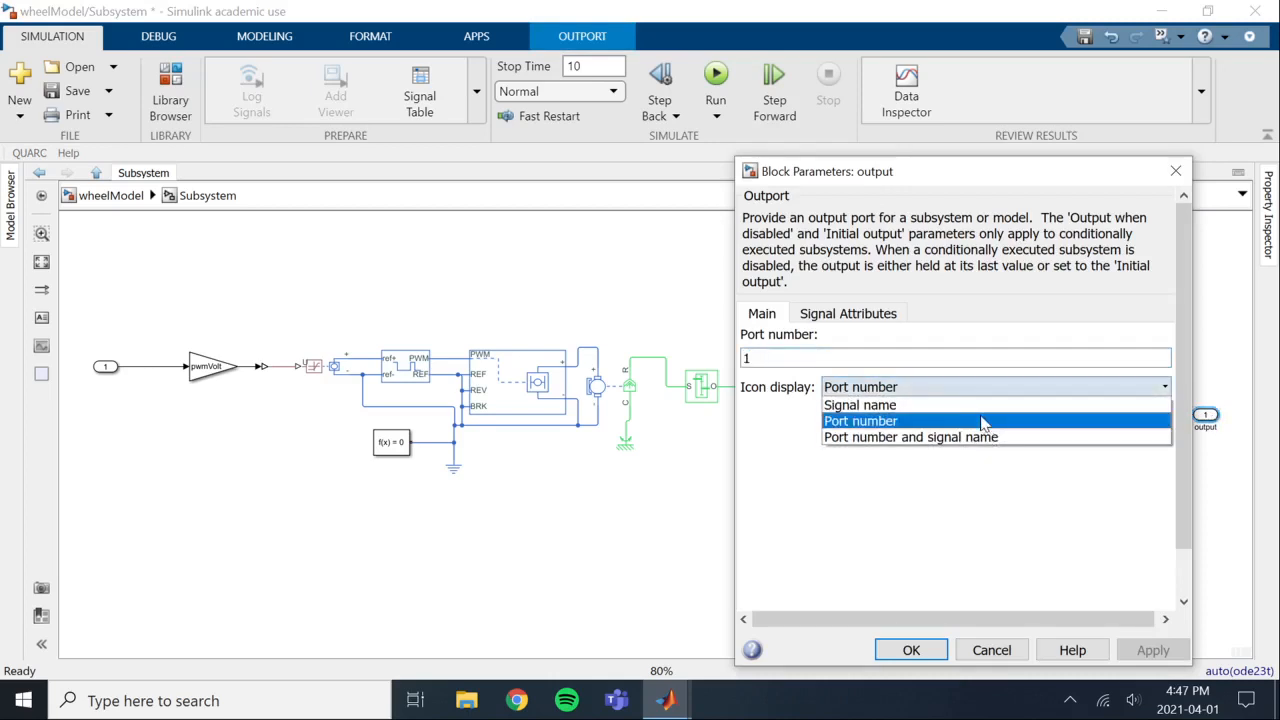
pyautogui.click(975, 405)
pyautogui.click(911, 650)
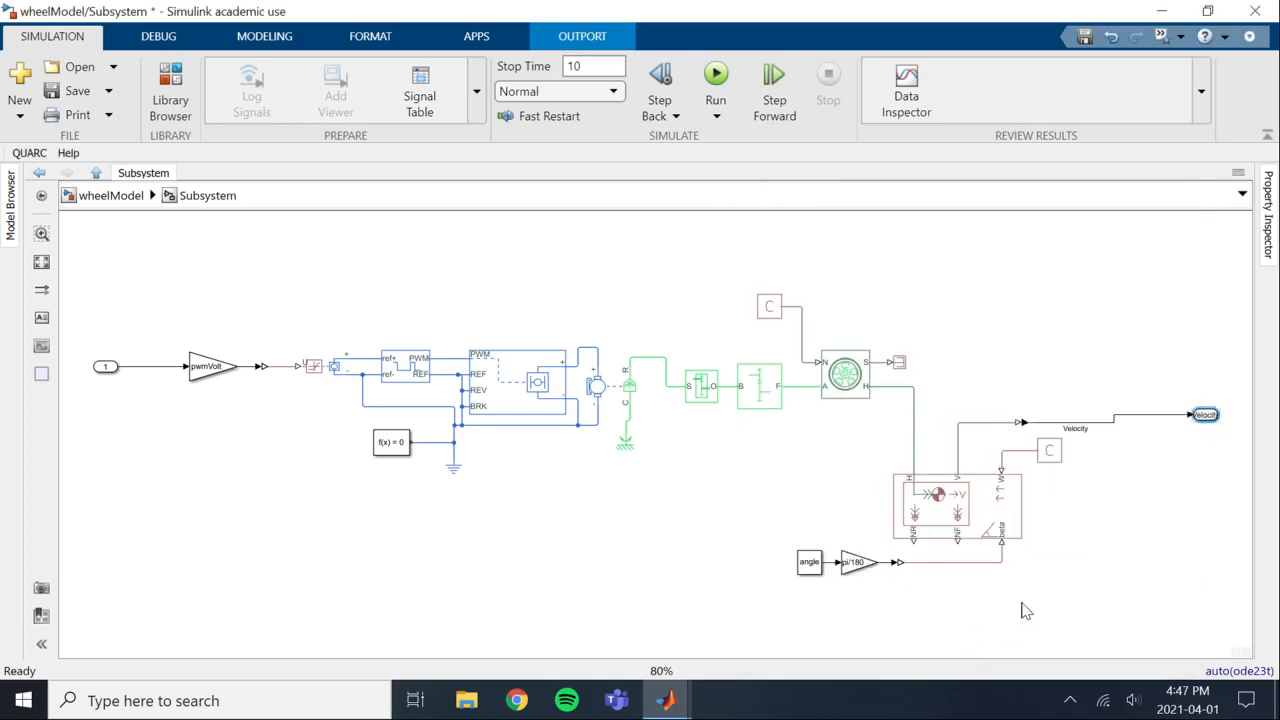
# - Label the input port's signal line Duty Cycle and set the In1 block's icon display to Signal name
pyautogui.click(144, 367)
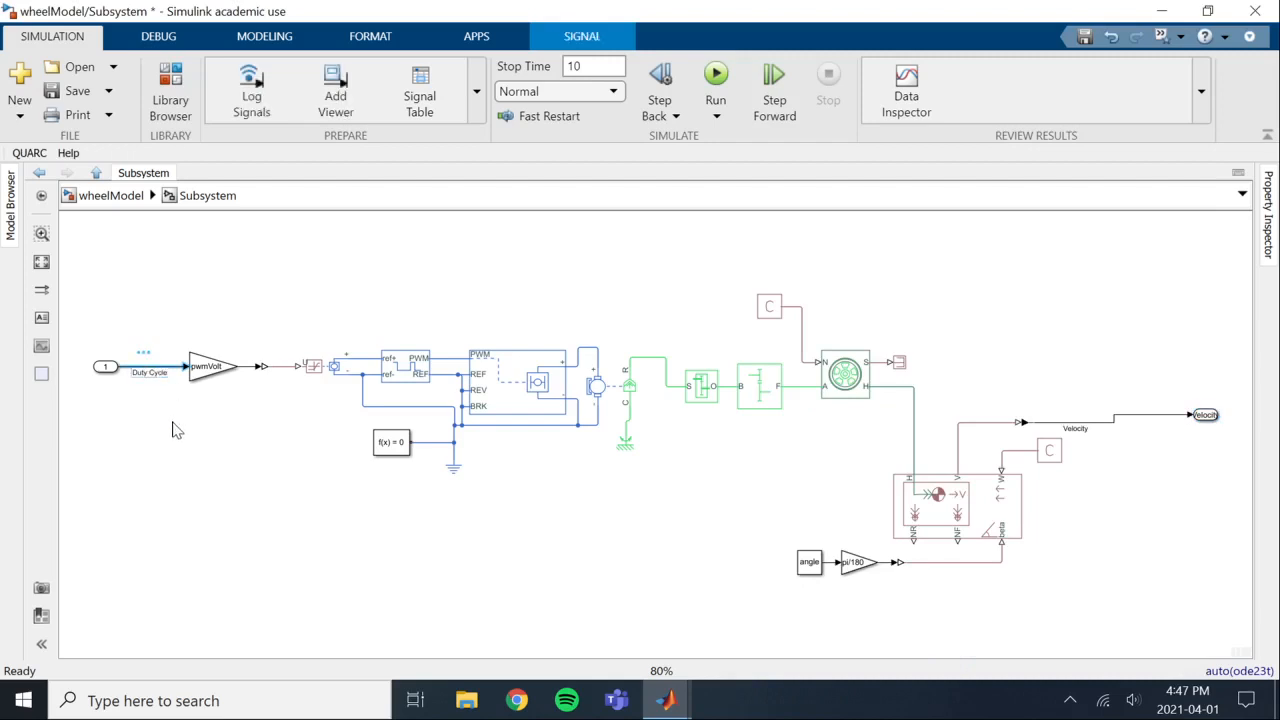
pyautogui.click(105, 368)
pyautogui.doubleClick(105, 368)
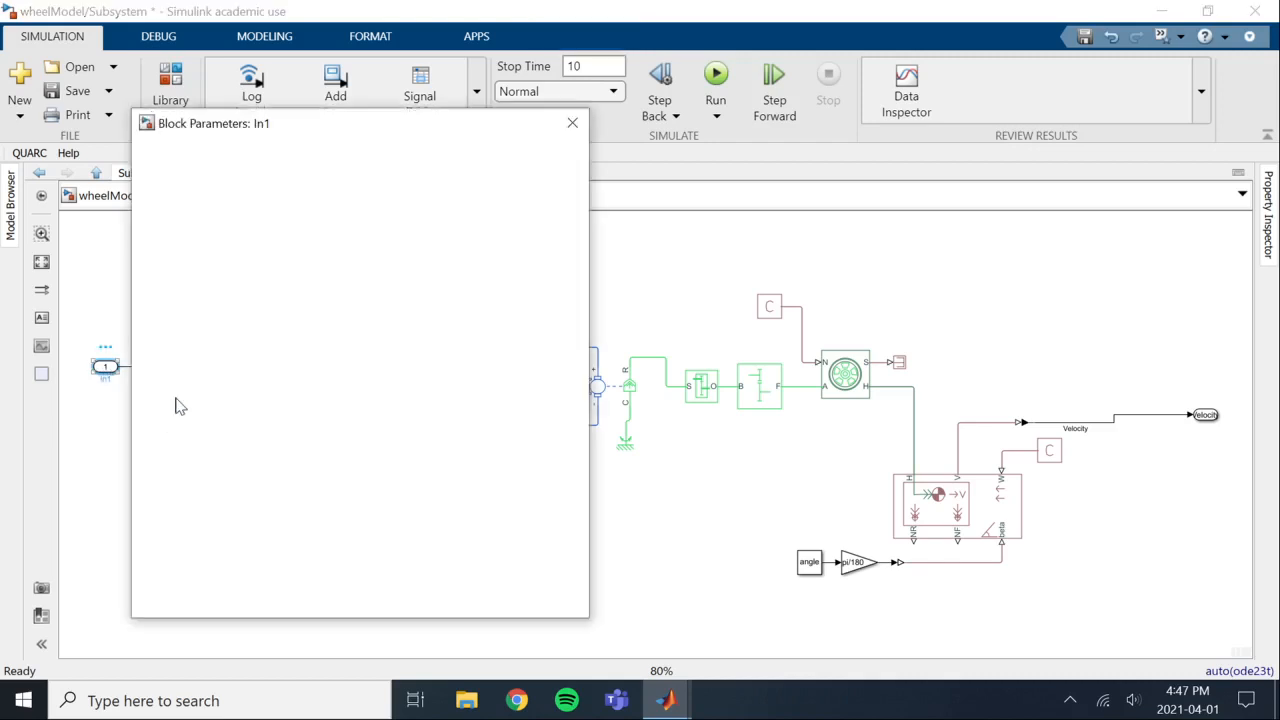
pyautogui.click(292, 388)
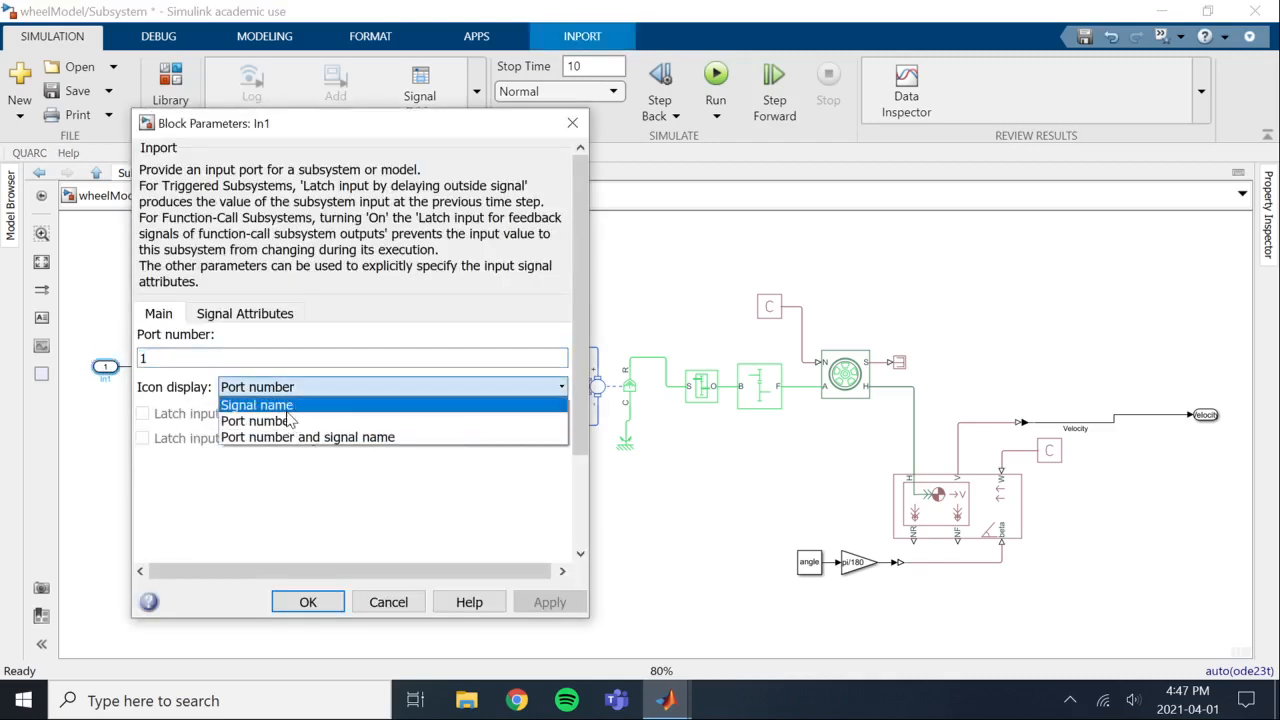
pyautogui.click(262, 405)
pyautogui.click(307, 604)
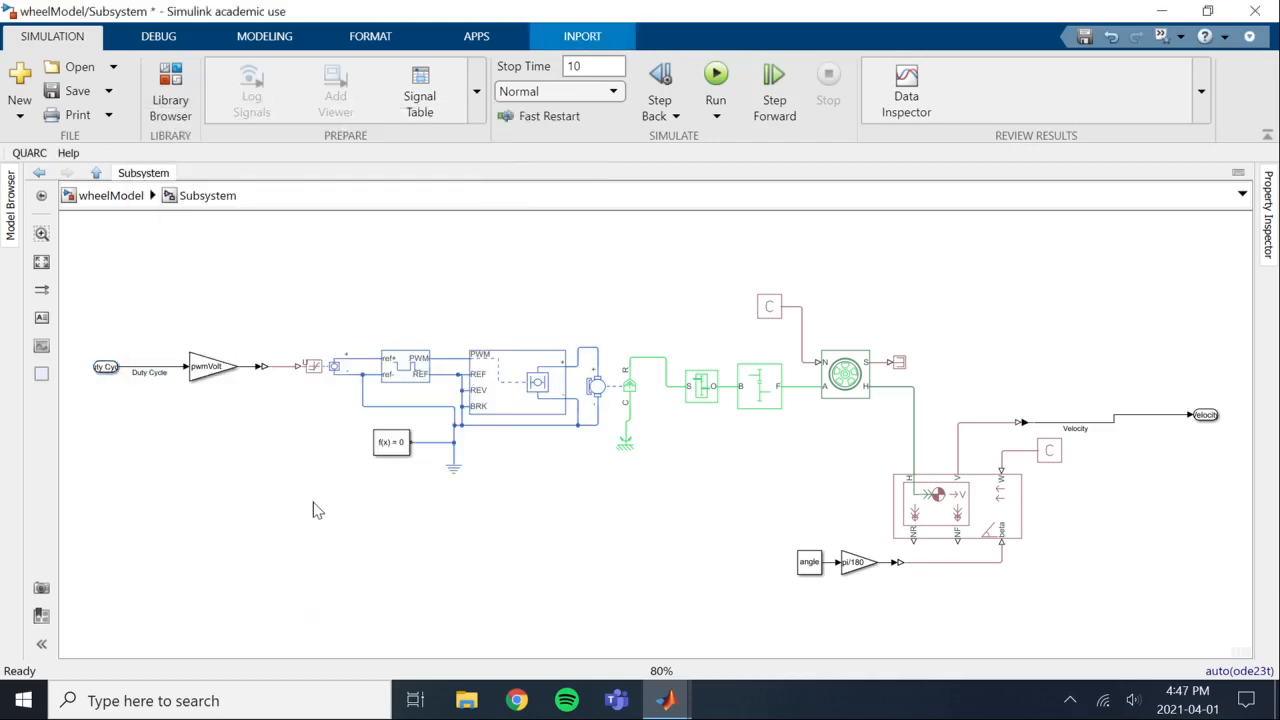
# - Return to the top level of wheelModel and rename the subsystem Mars Rover
pyautogui.click(92, 240)
pyautogui.click(105, 198)
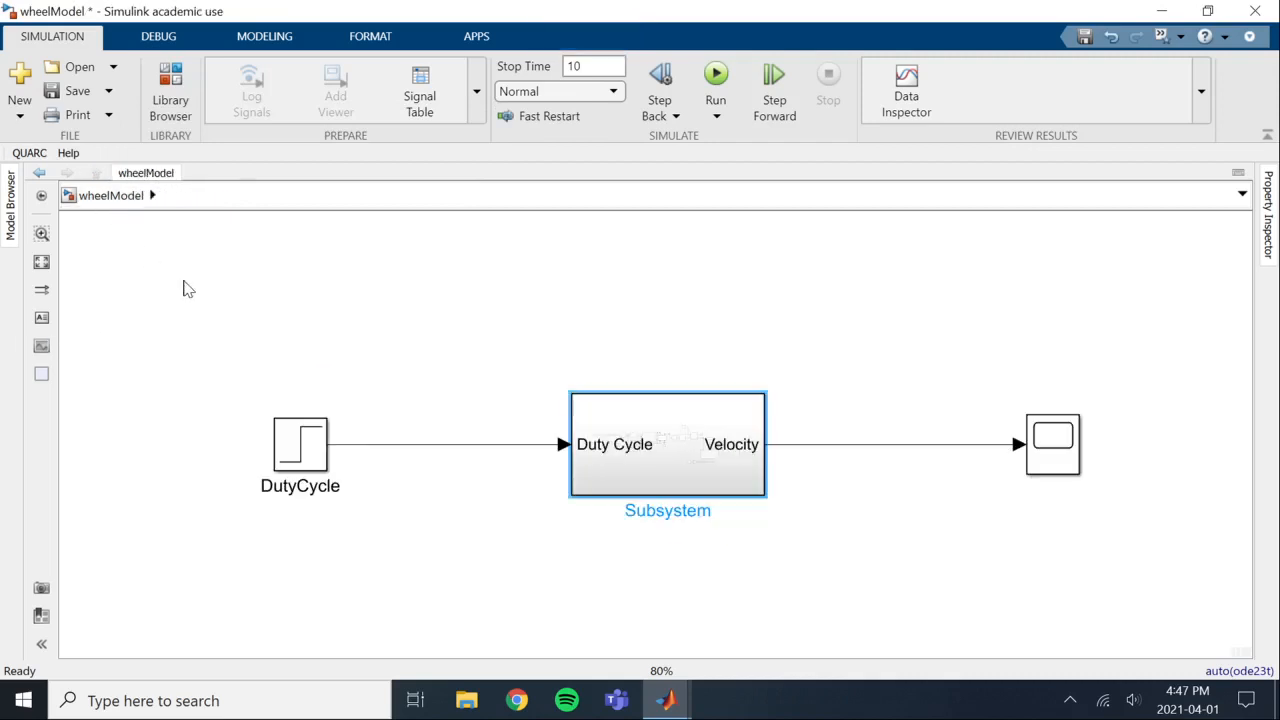
pyautogui.click(668, 522)
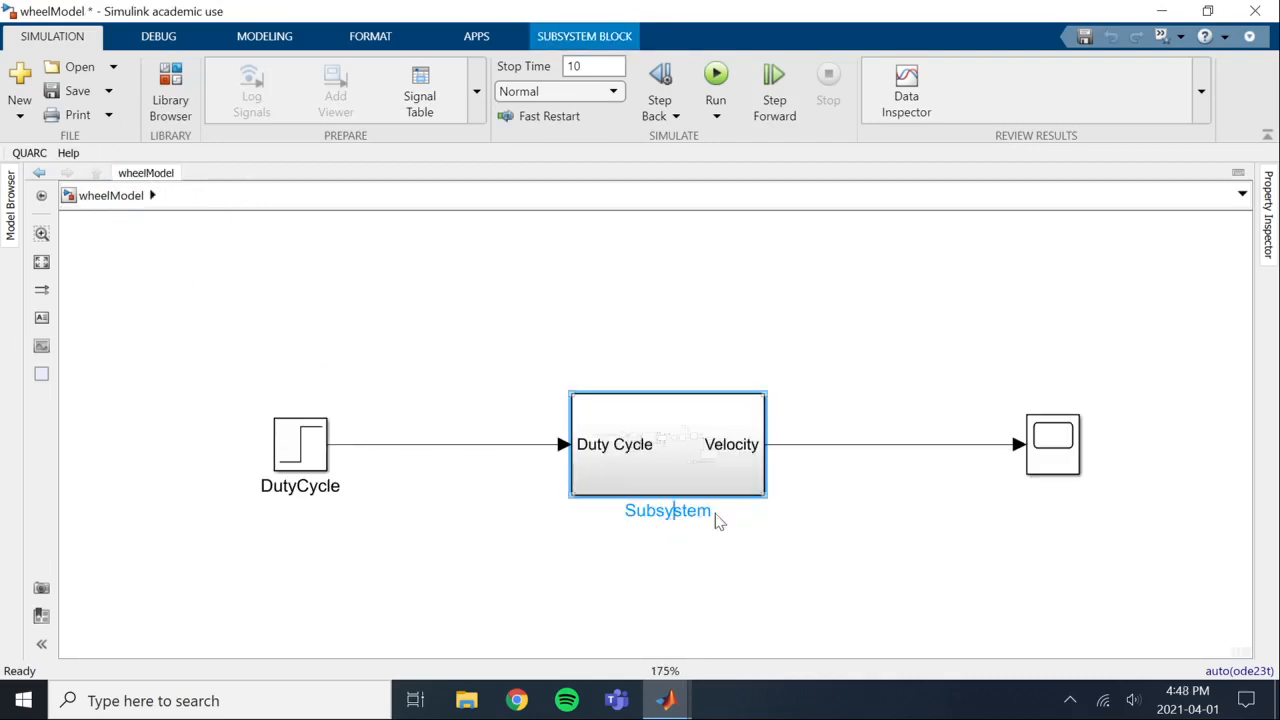
pyautogui.moveTo(714, 512); pyautogui.dragTo(624, 512)
pyautogui.write('Mars Rover')
pyautogui.click(857, 578)
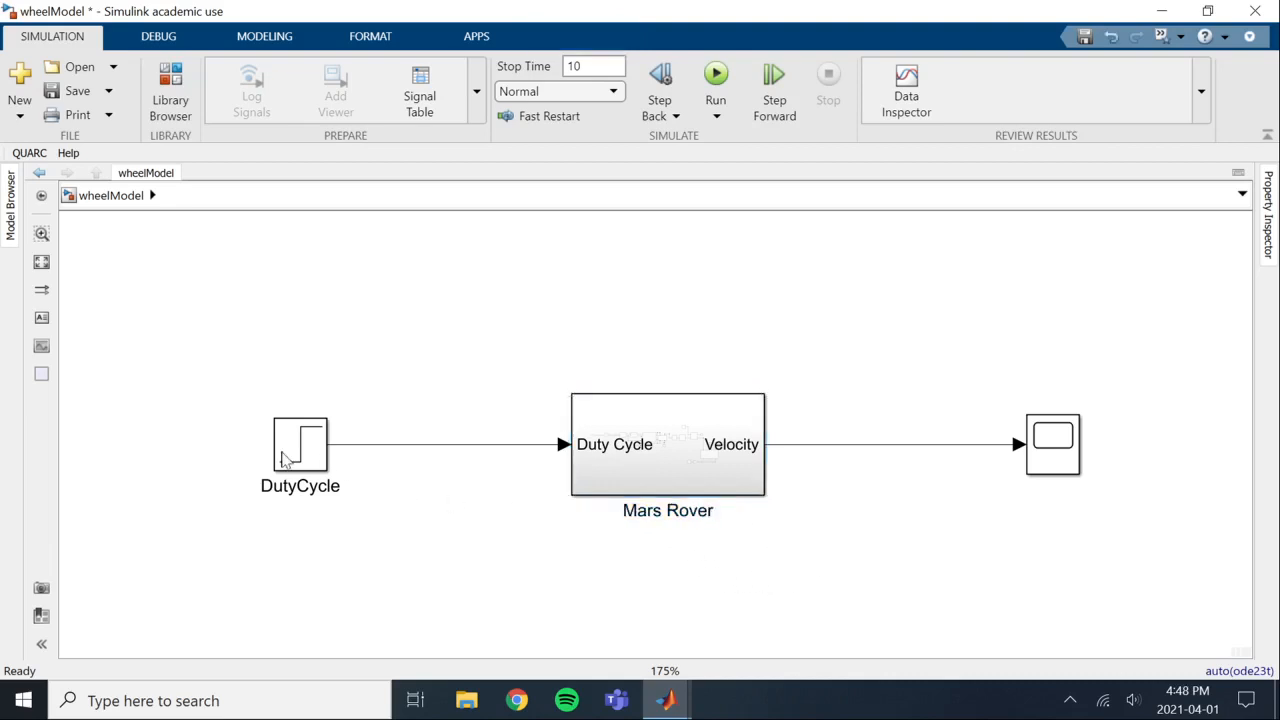
# - Move the DutyCycle block closer to the Mars Rover subsystem and save the model
pyautogui.moveTo(318, 458); pyautogui.dragTo(375, 460)
pyautogui.click(353, 545)
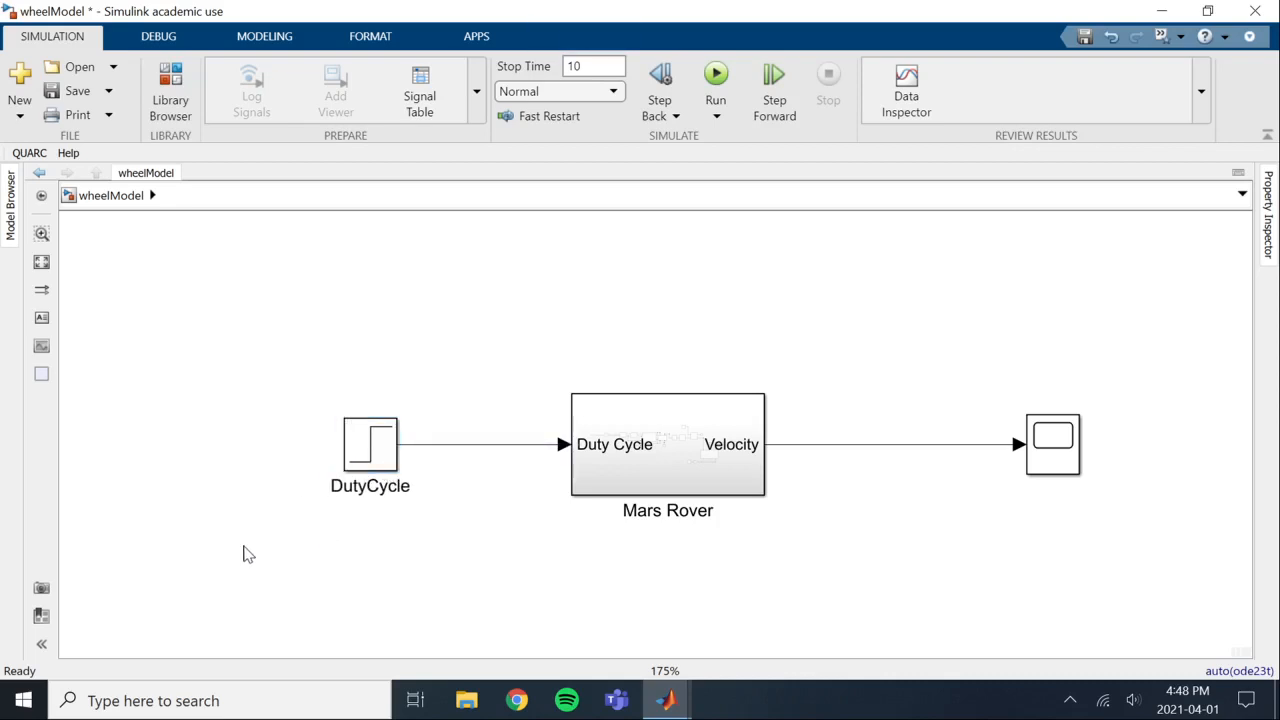
pyautogui.hotkey('ctrl', 's')
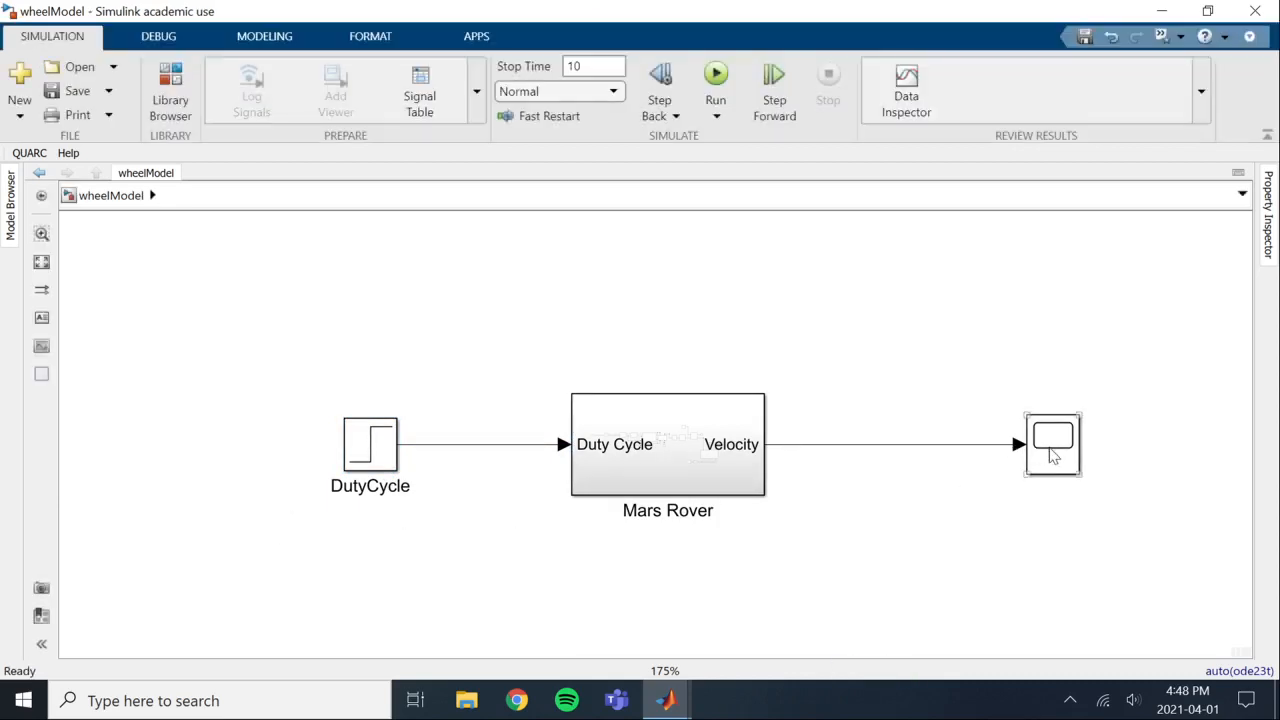
# - Move the Scope slightly closer to the Mars Rover subsystem, and open the subsystem
pyautogui.moveTo(1052, 450); pyautogui.dragTo(1024, 450)
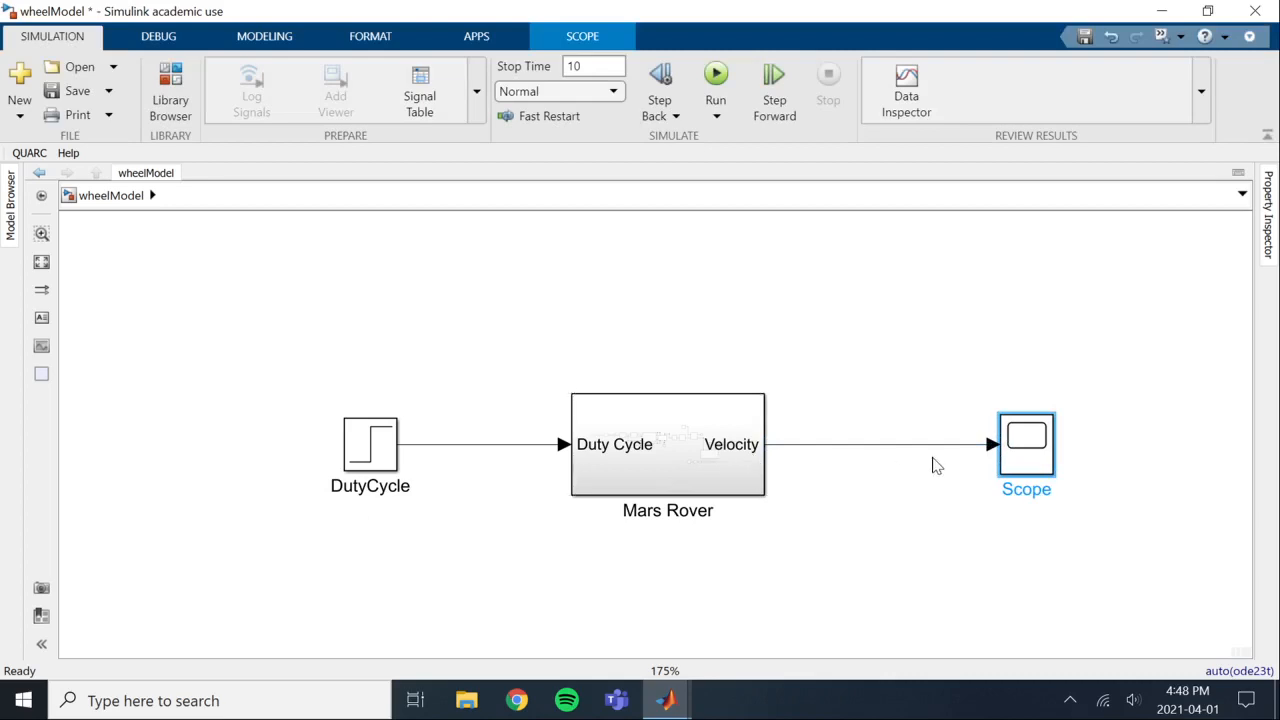
pyautogui.click(889, 518)
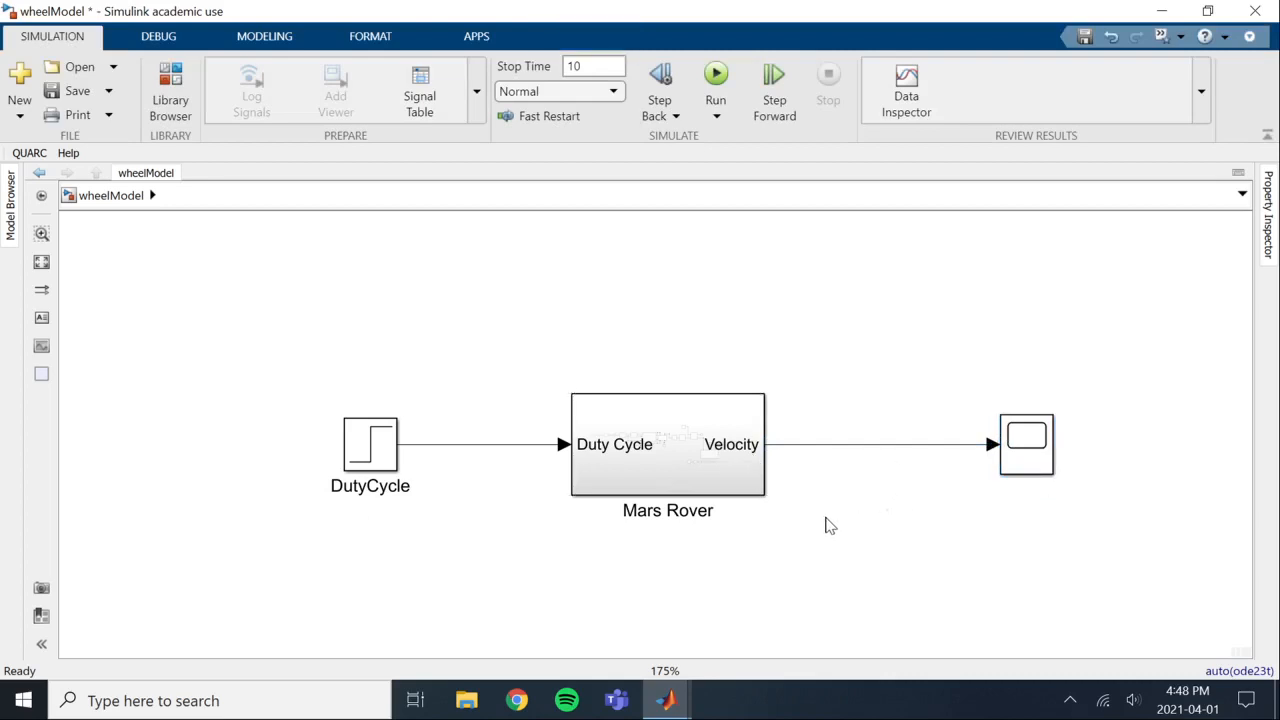
pyautogui.doubleClick(685, 474)
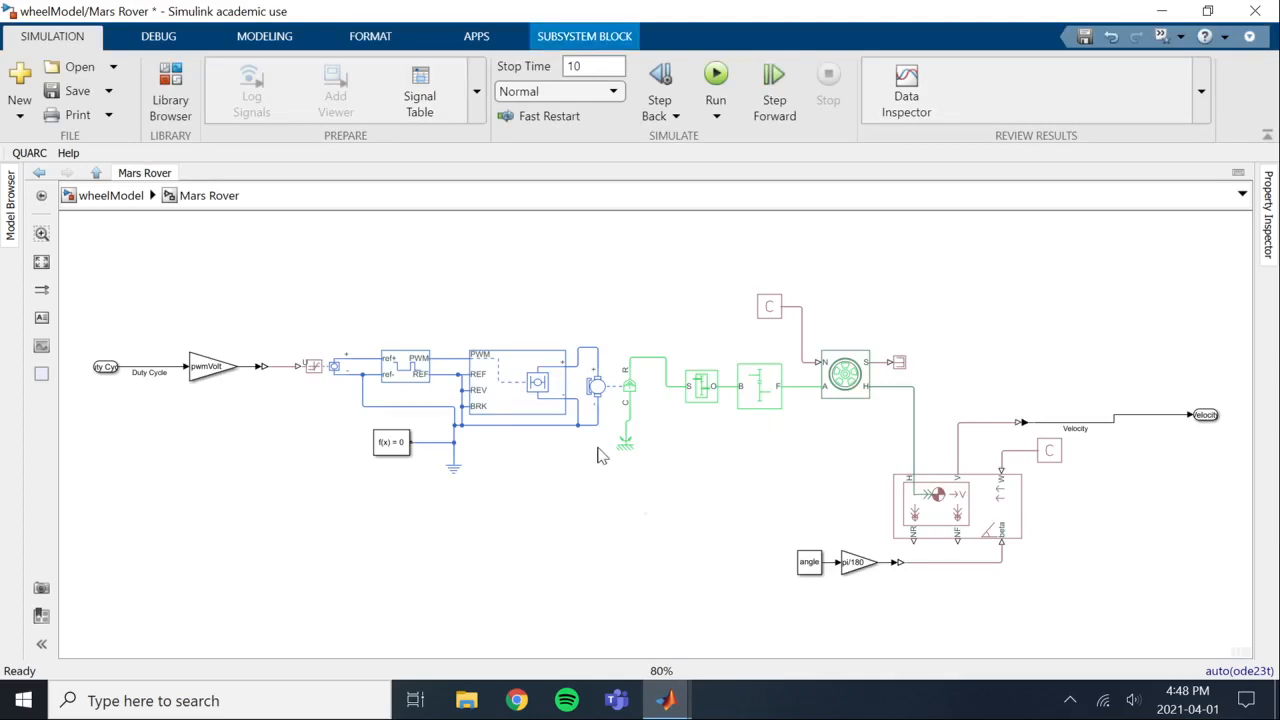
# - Move the duty cycle input, gain, PWM and H-Bridge circuit away from the motor to make room between them
pyautogui.moveTo(578, 311); pyautogui.dragTo(92, 463)
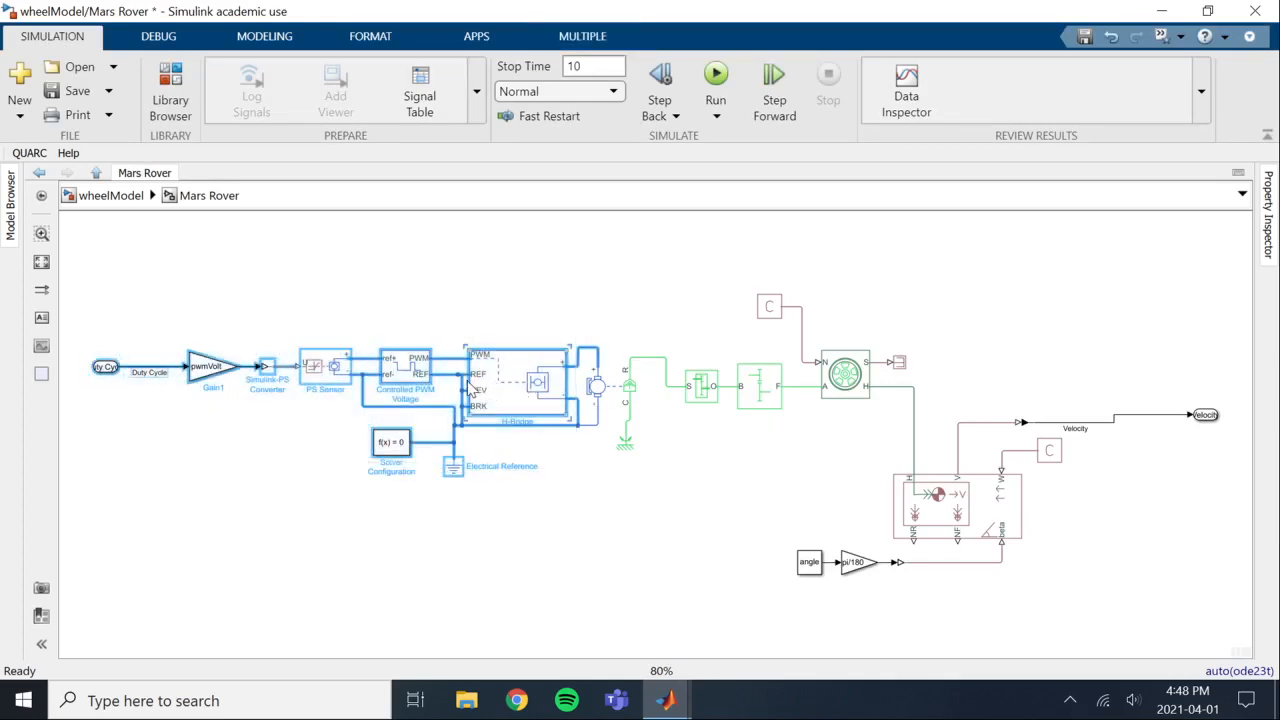
pyautogui.moveTo(503, 392); pyautogui.dragTo(411, 384)
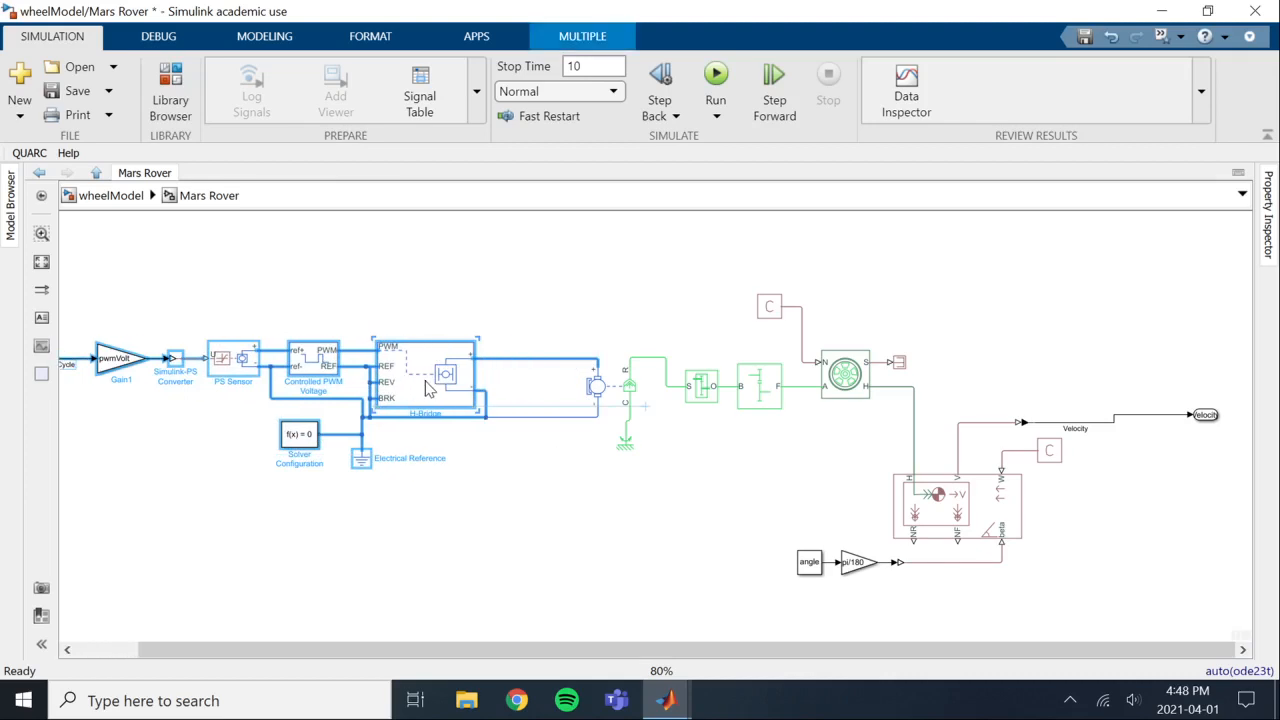
pyautogui.click(511, 495)
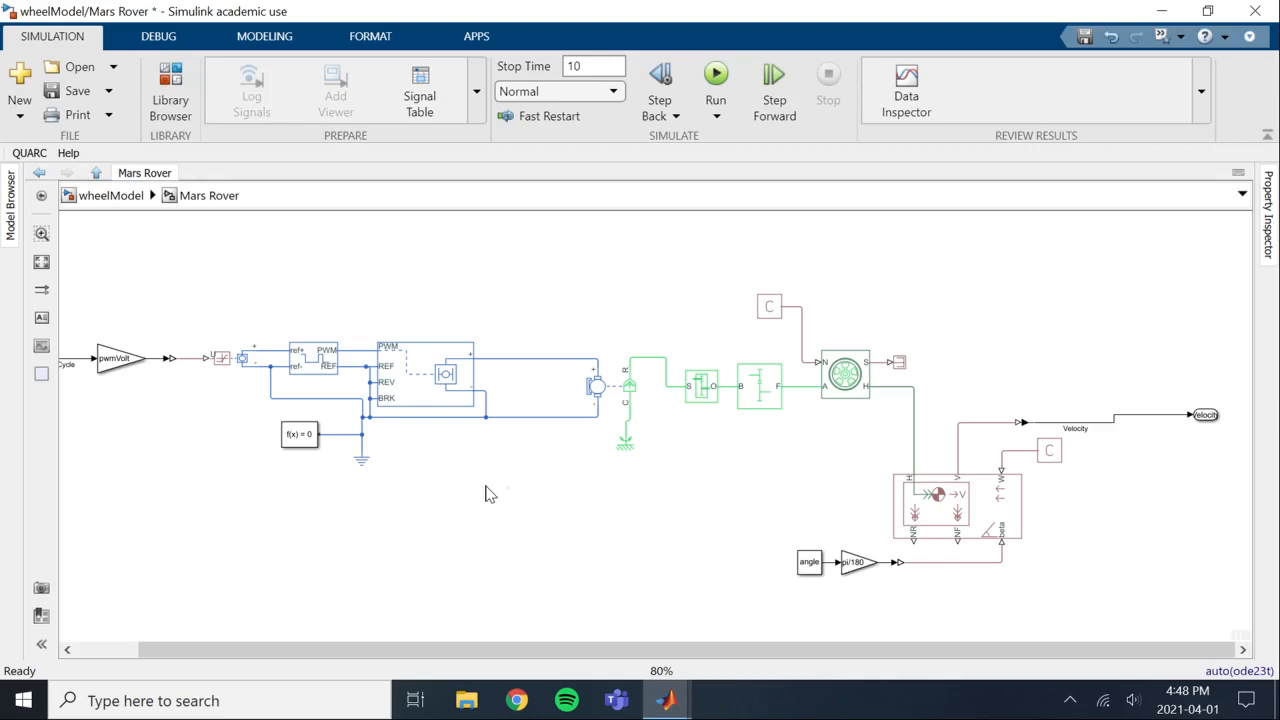
# - Add a Current Sensor block from the foundation electrical sensors below the H-Bridge output wires
pyautogui.doubleClick(487, 493)
pyautogui.write('c')
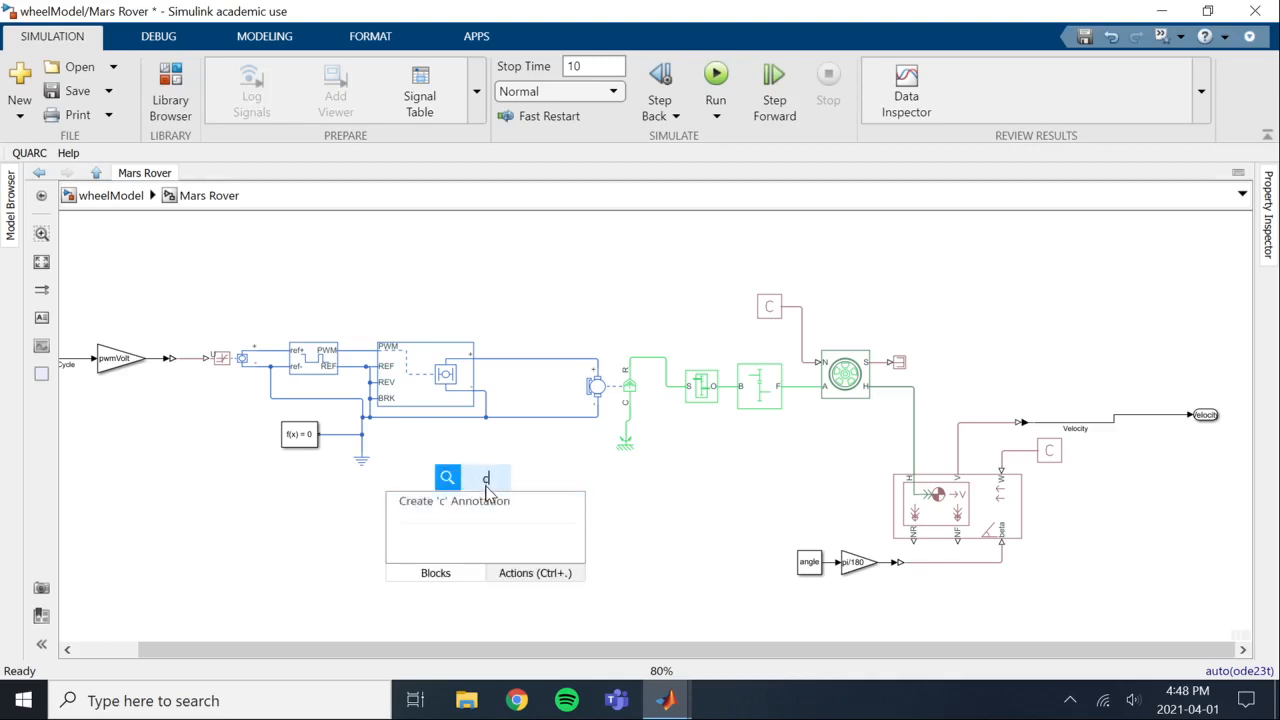
pyautogui.write('urrent')
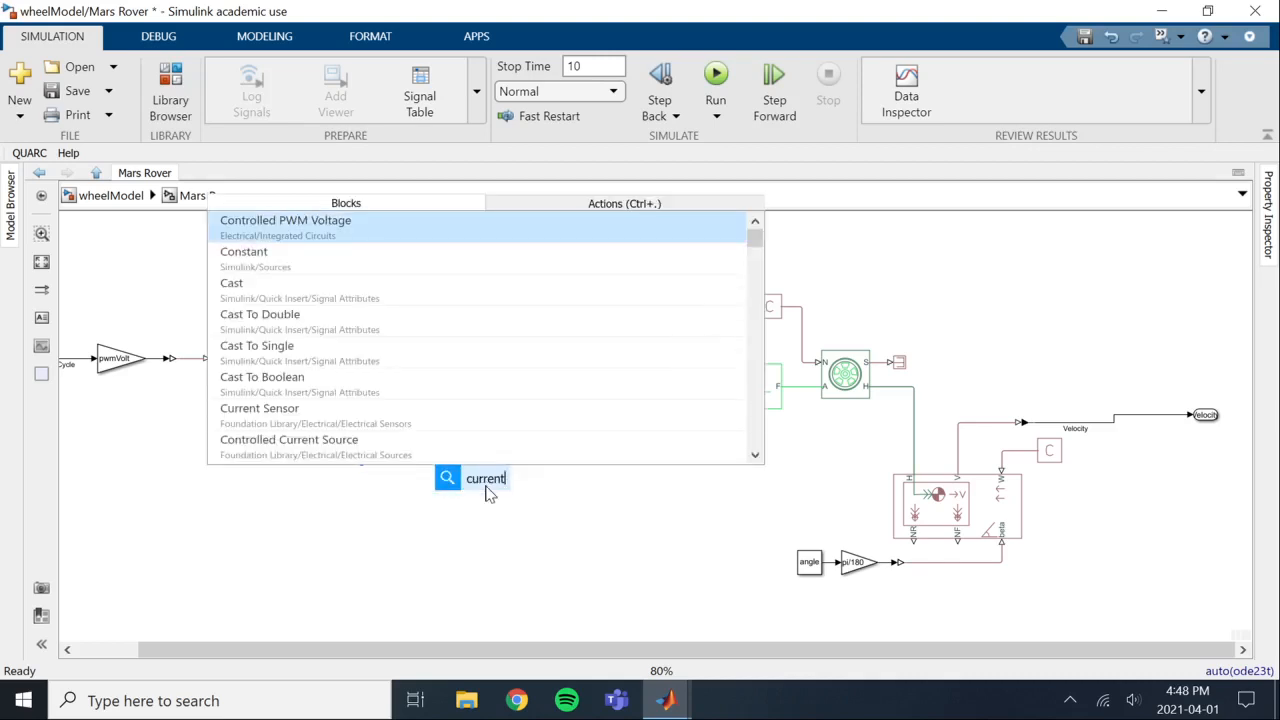
pyautogui.write(' s')
pyautogui.press('Return')
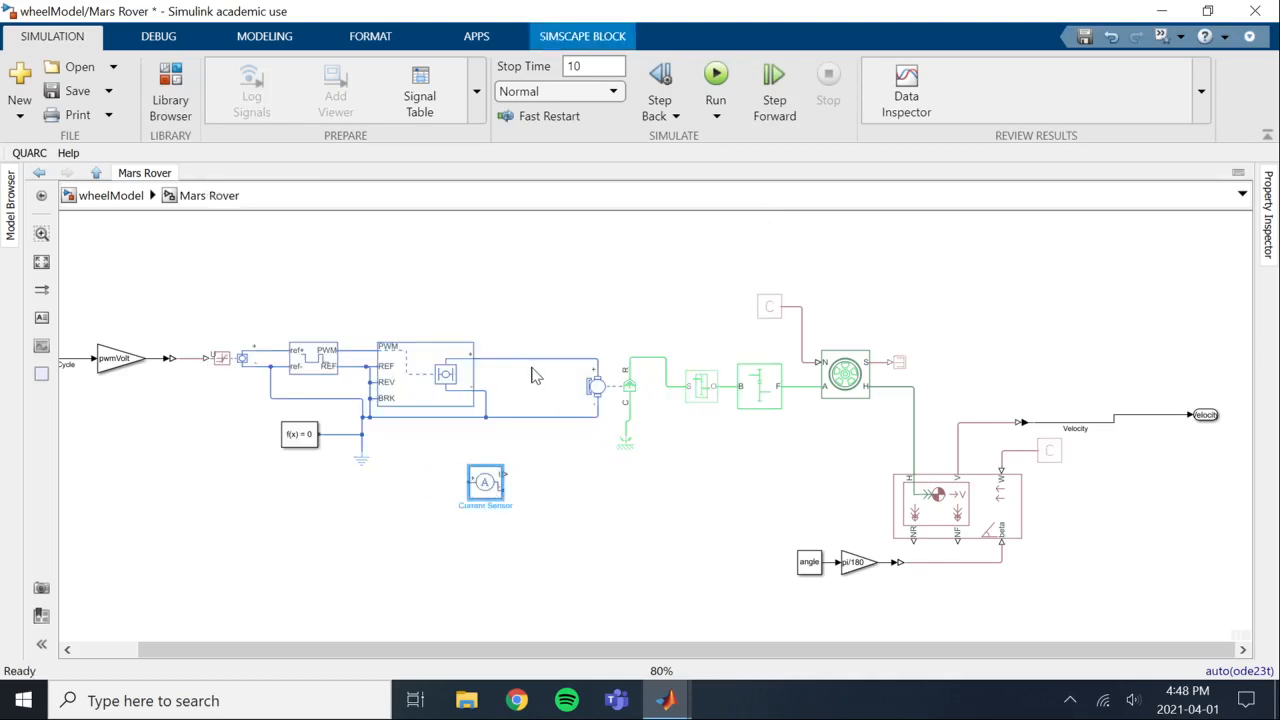
# - Replace the wire between the H-Bridge's positive output and the motor with the Current Sensor connected in series
pyautogui.click(527, 360)
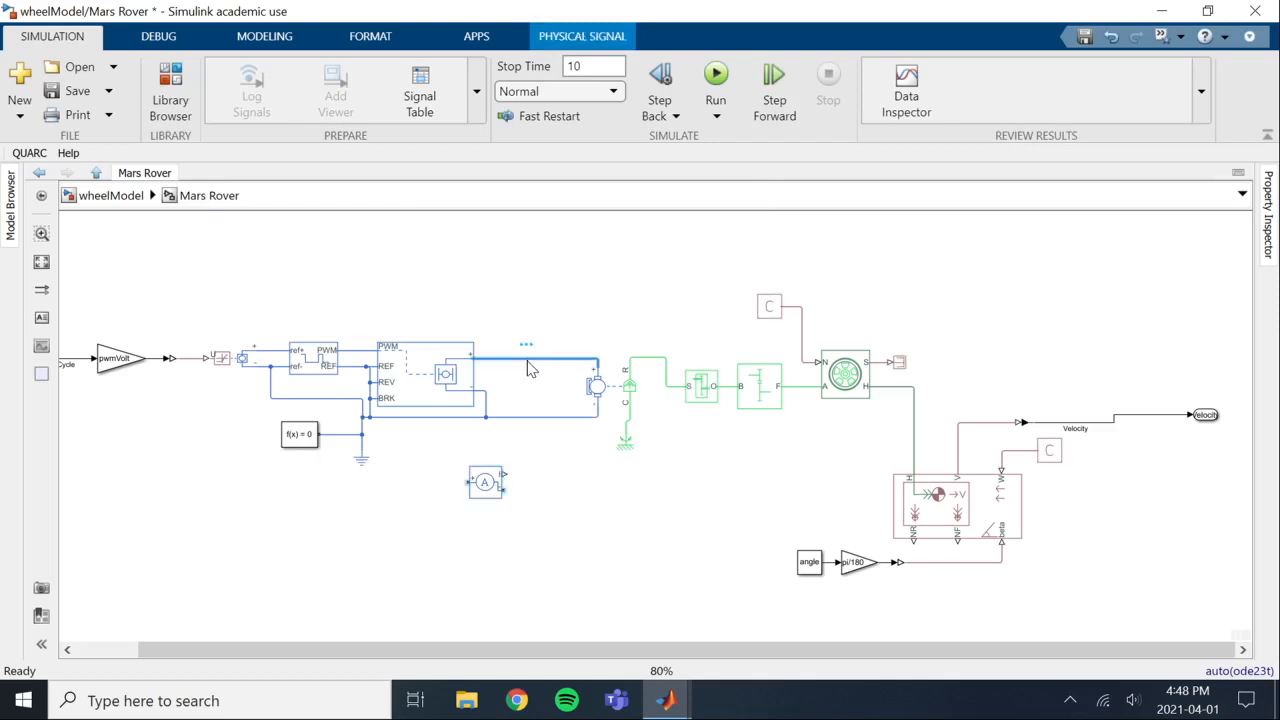
pyautogui.press('Delete')
pyautogui.moveTo(490, 488); pyautogui.dragTo(529, 363)
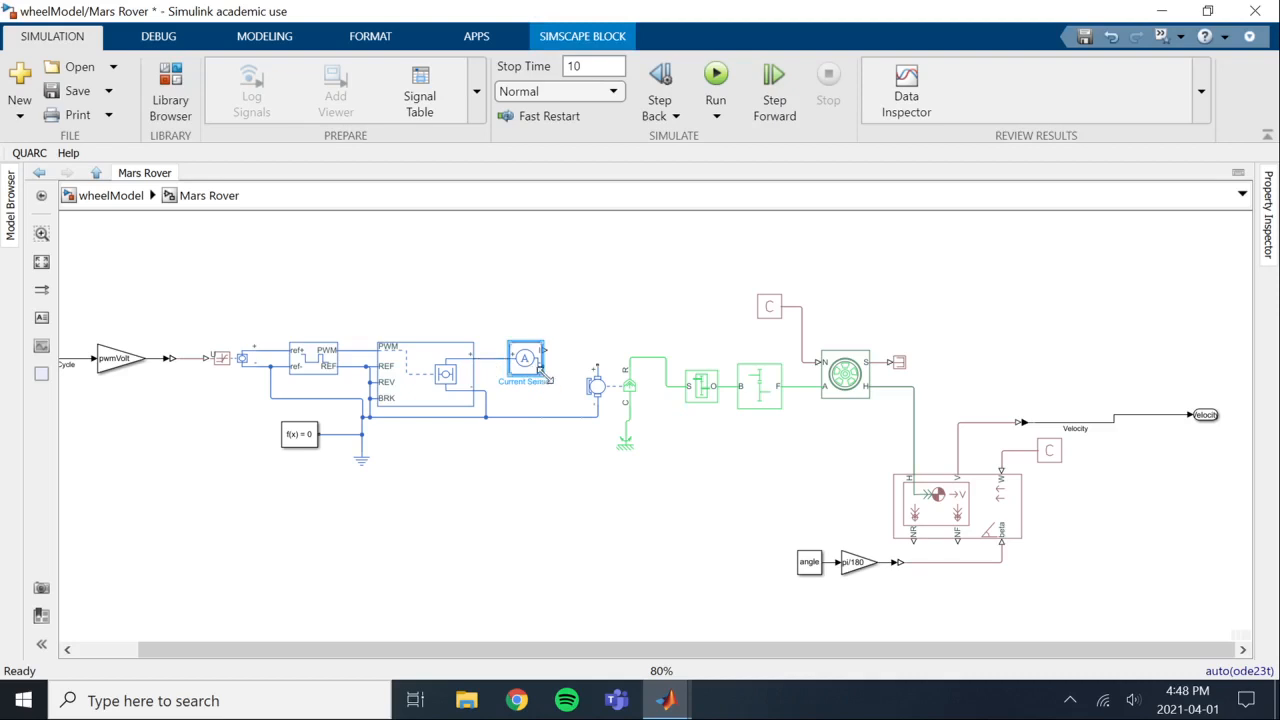
pyautogui.moveTo(545, 369)
pyautogui.mouseDown()
pyautogui.moveTo(596, 372)
pyautogui.moveTo(531, 364)
pyautogui.moveTo(534, 349)
pyautogui.mouseUp()
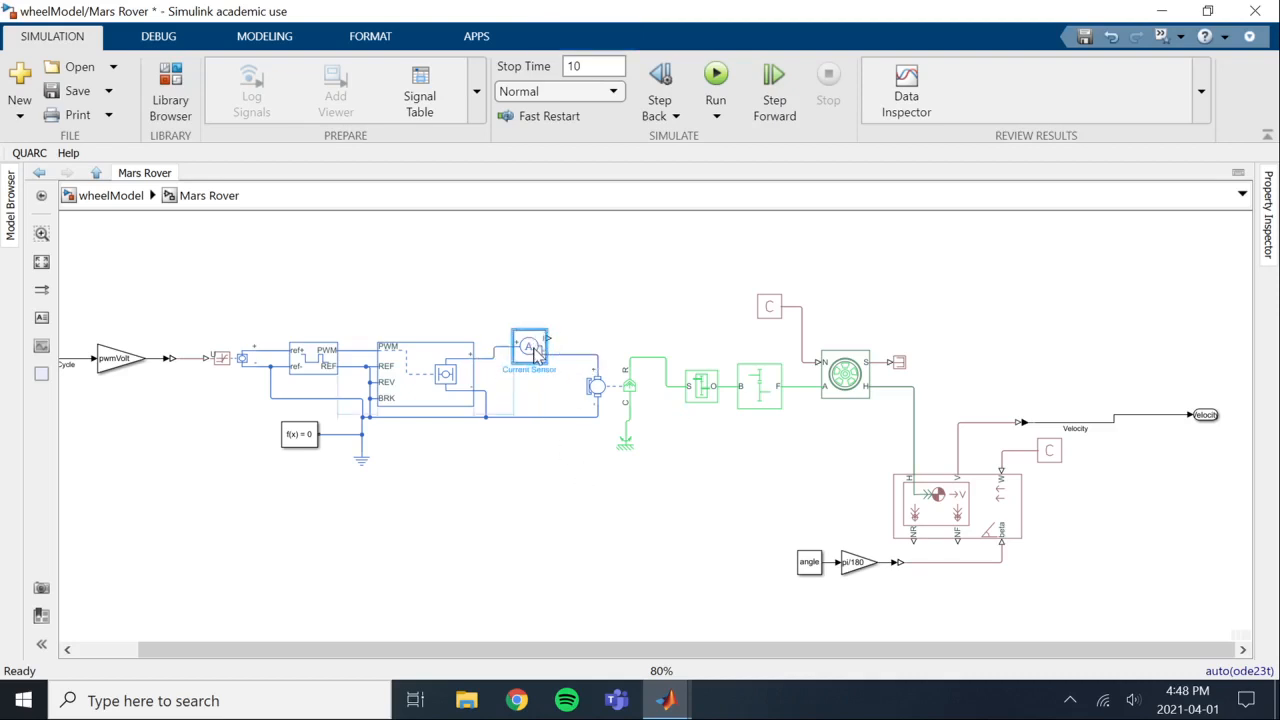
pyautogui.click(559, 493)
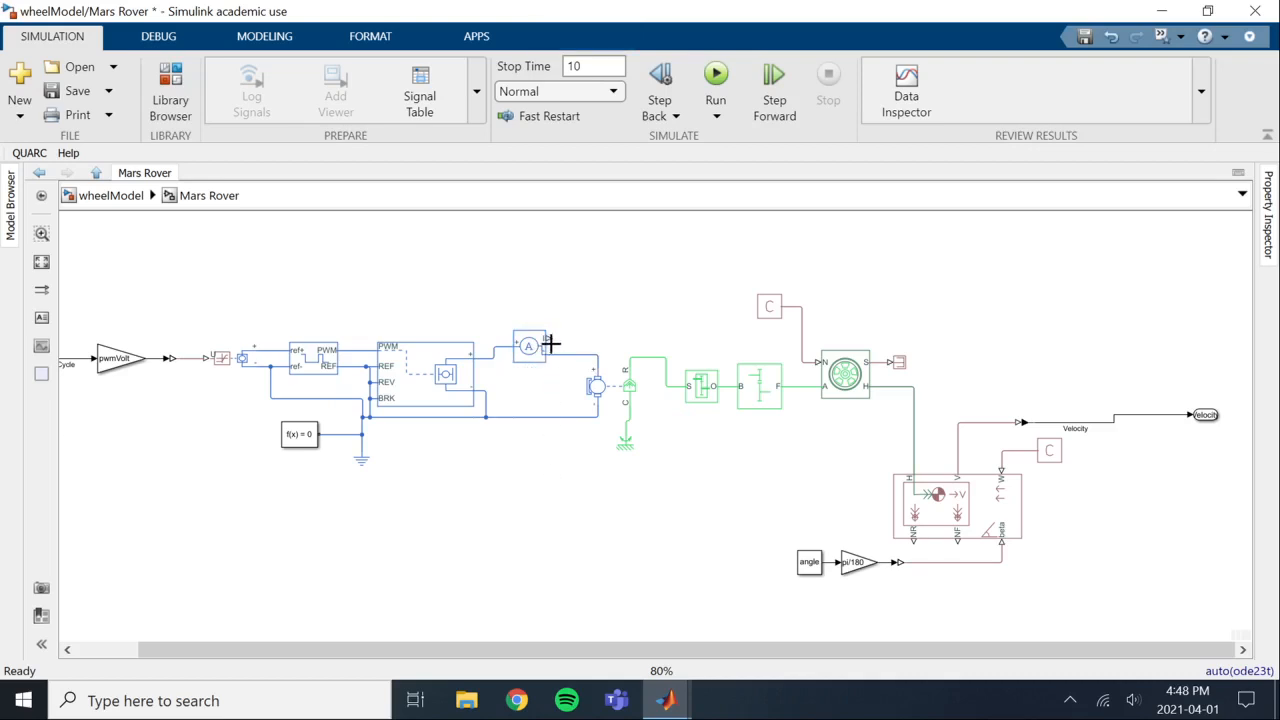
# - Add a PS-Simulink Converter and connect it to the Current Sensor's signal output
pyautogui.doubleClick(546, 450)
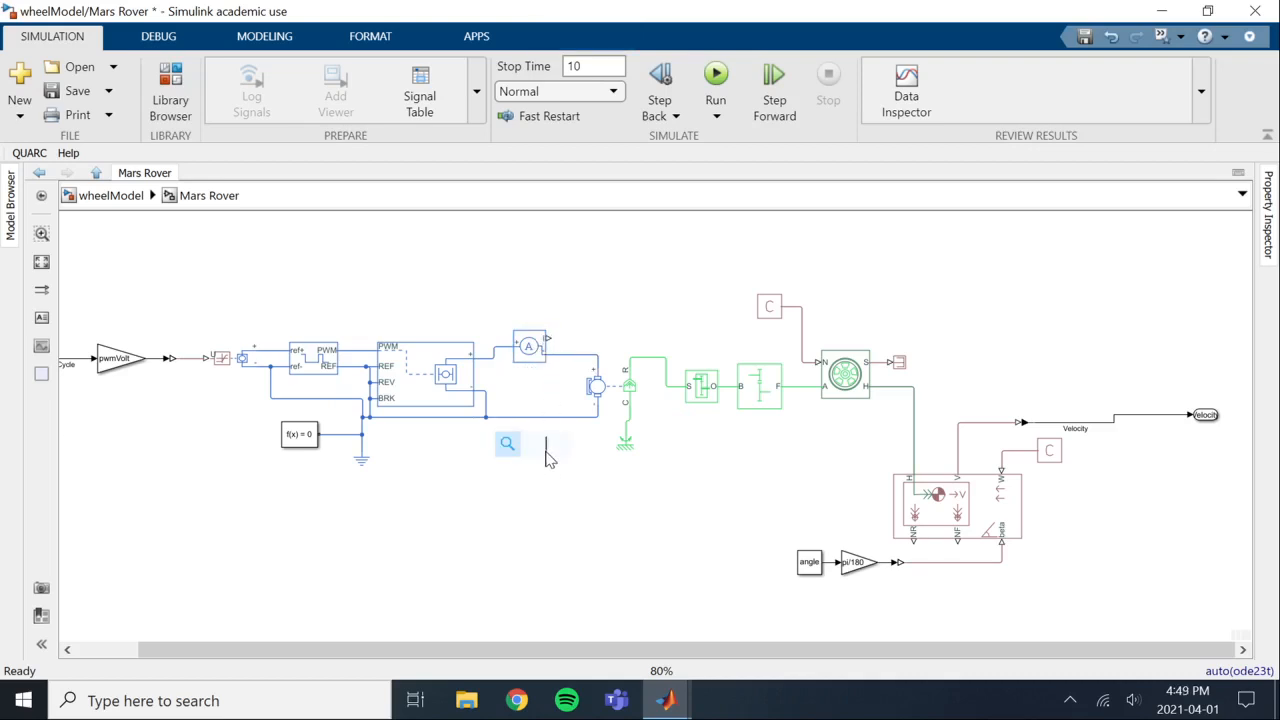
pyautogui.write('p')
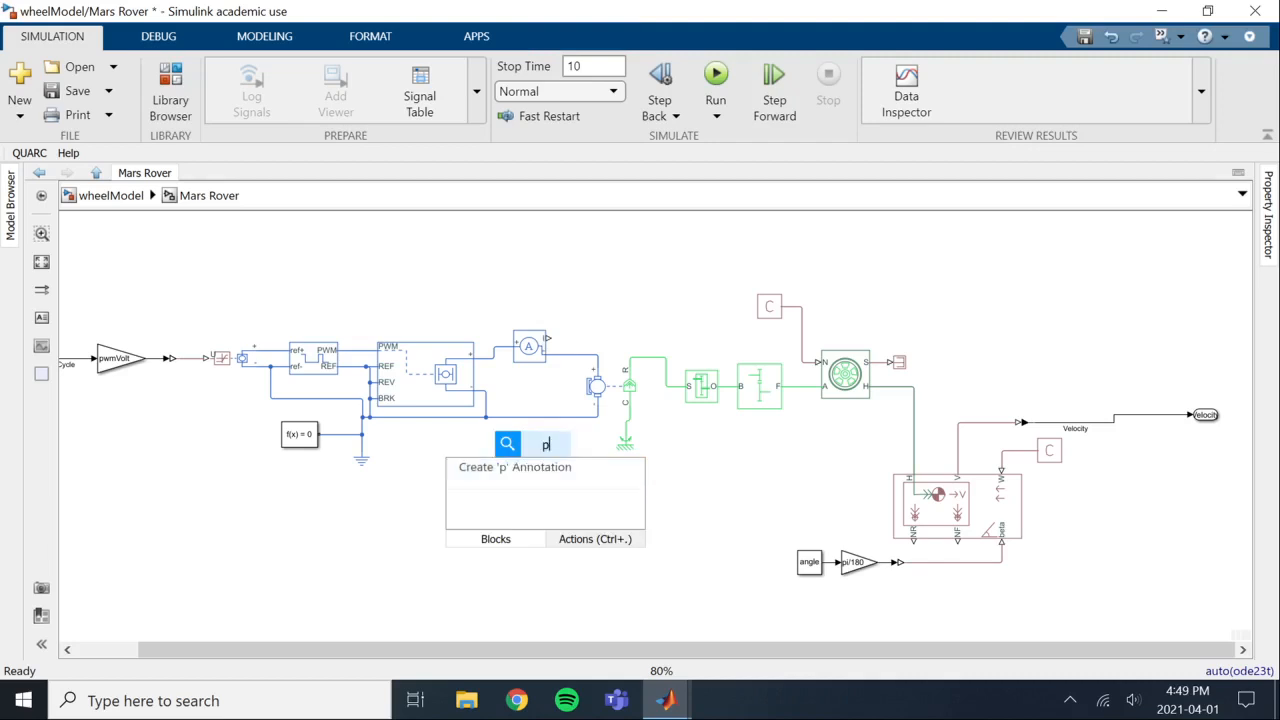
pyautogui.write('s s')
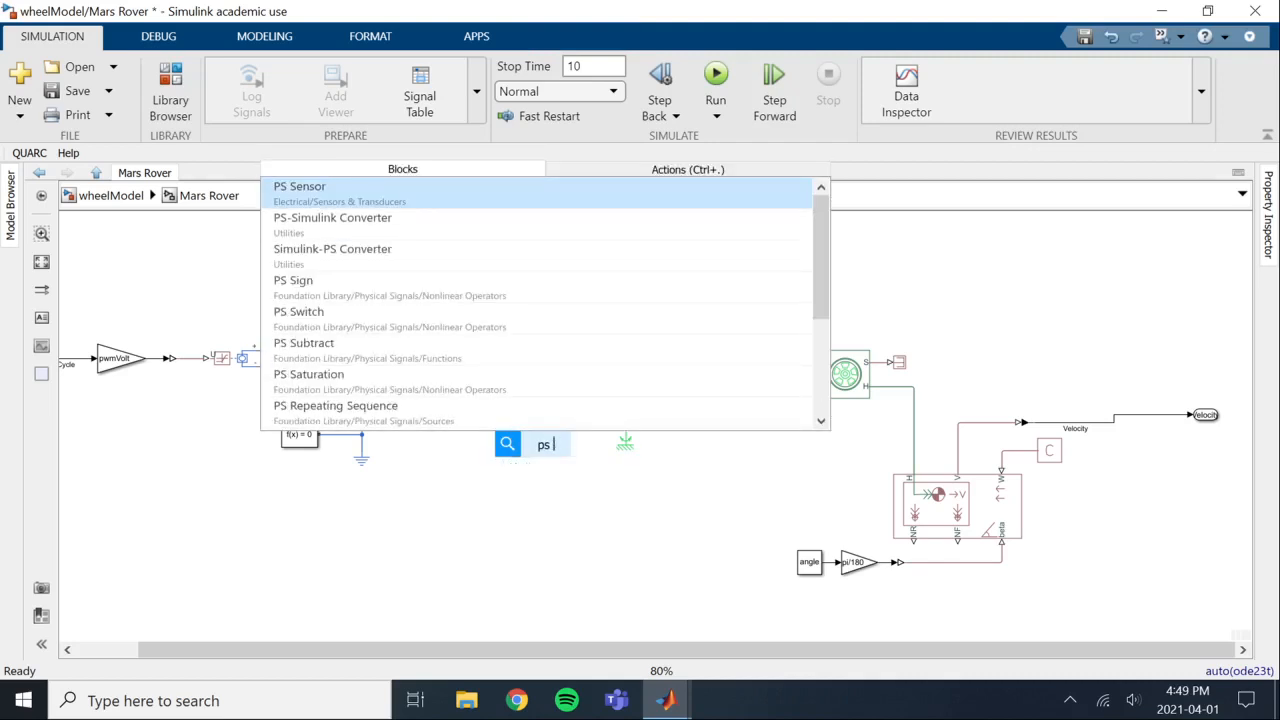
pyautogui.press('BackSpace')
pyautogui.press('Down')
pyautogui.press('Return')
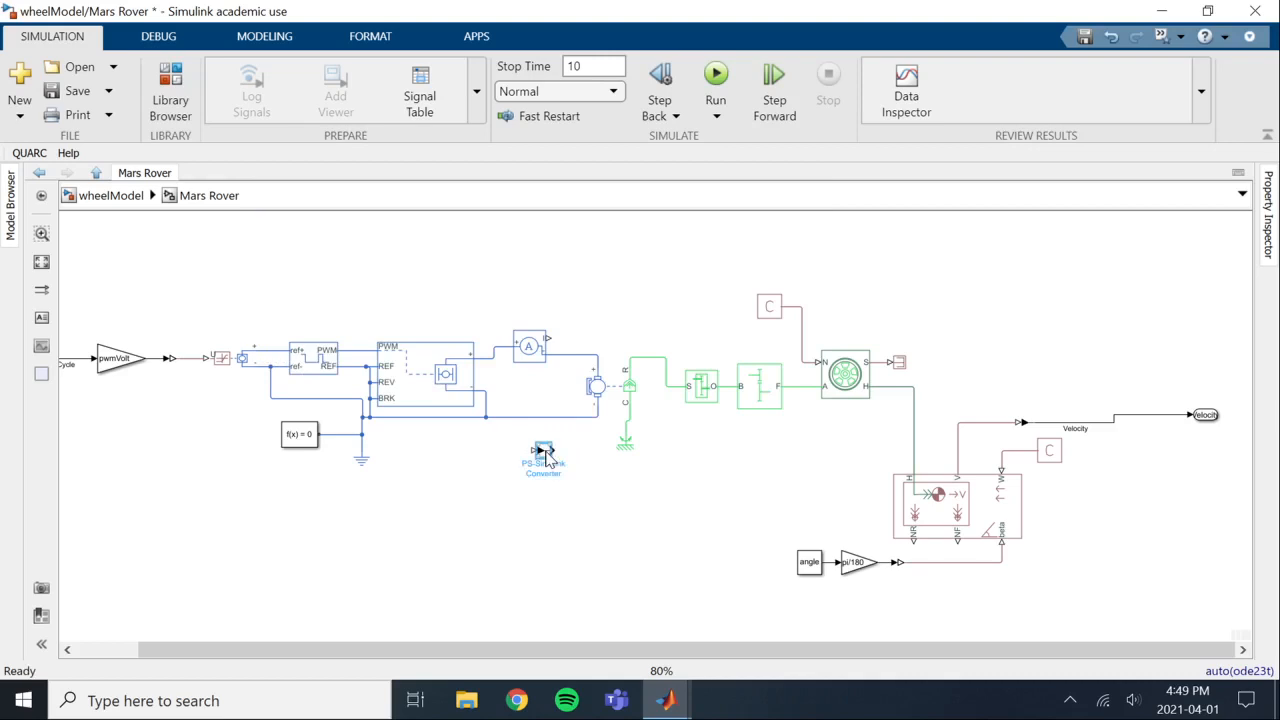
pyautogui.moveTo(548, 458); pyautogui.dragTo(584, 346)
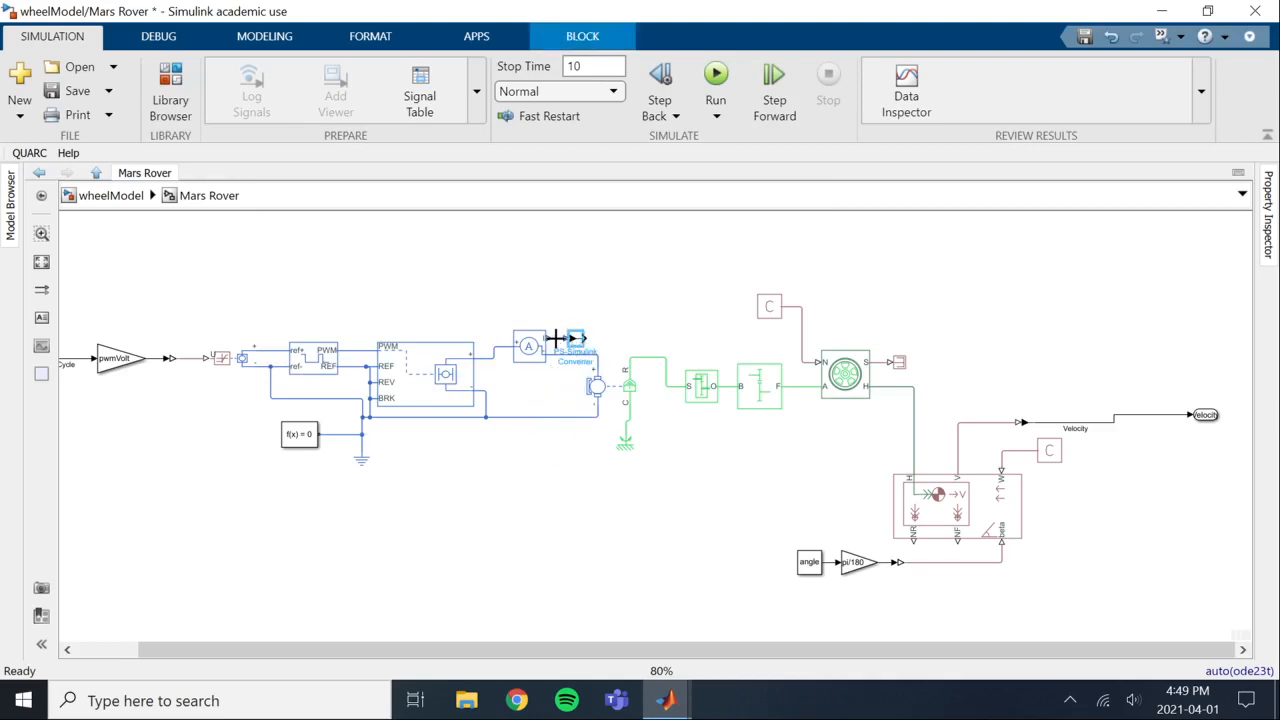
pyautogui.click(556, 338)
pyautogui.click(571, 513)
# - Add a foundation-library Voltage Sensor and wire it in parallel across the motor's positive and negative lines
pyautogui.doubleClick(557, 509)
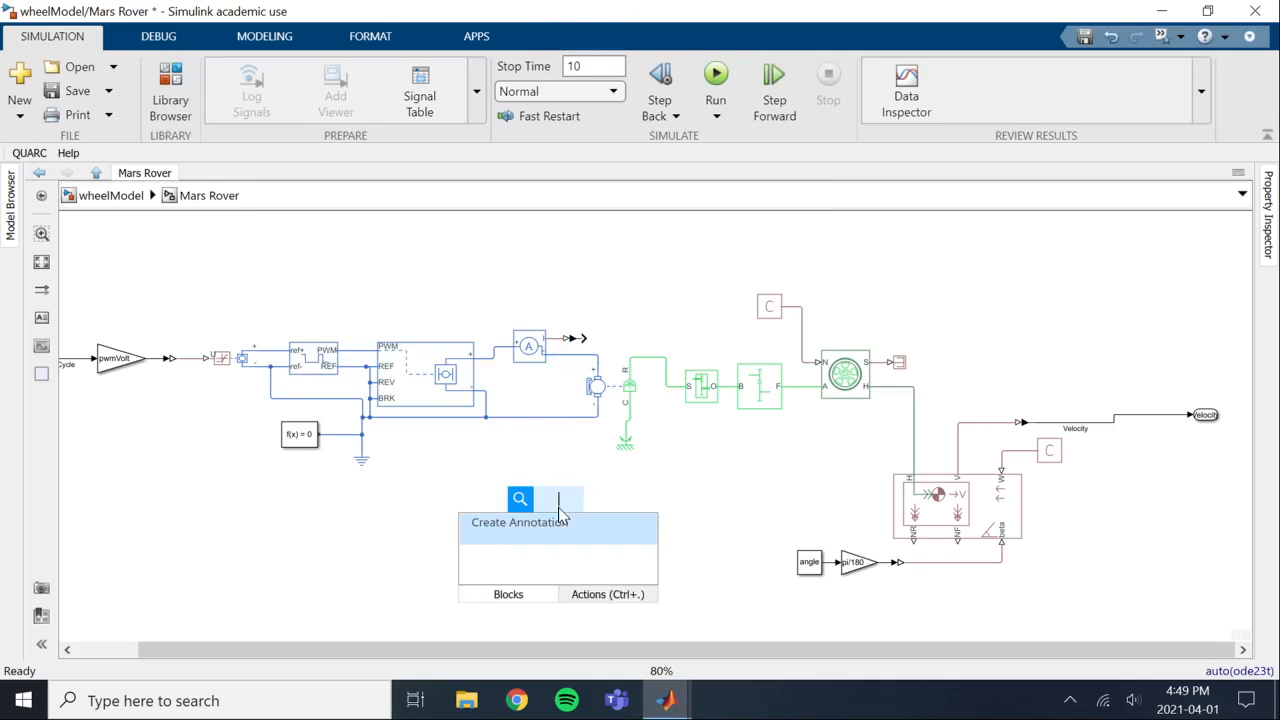
pyautogui.write('voltage')
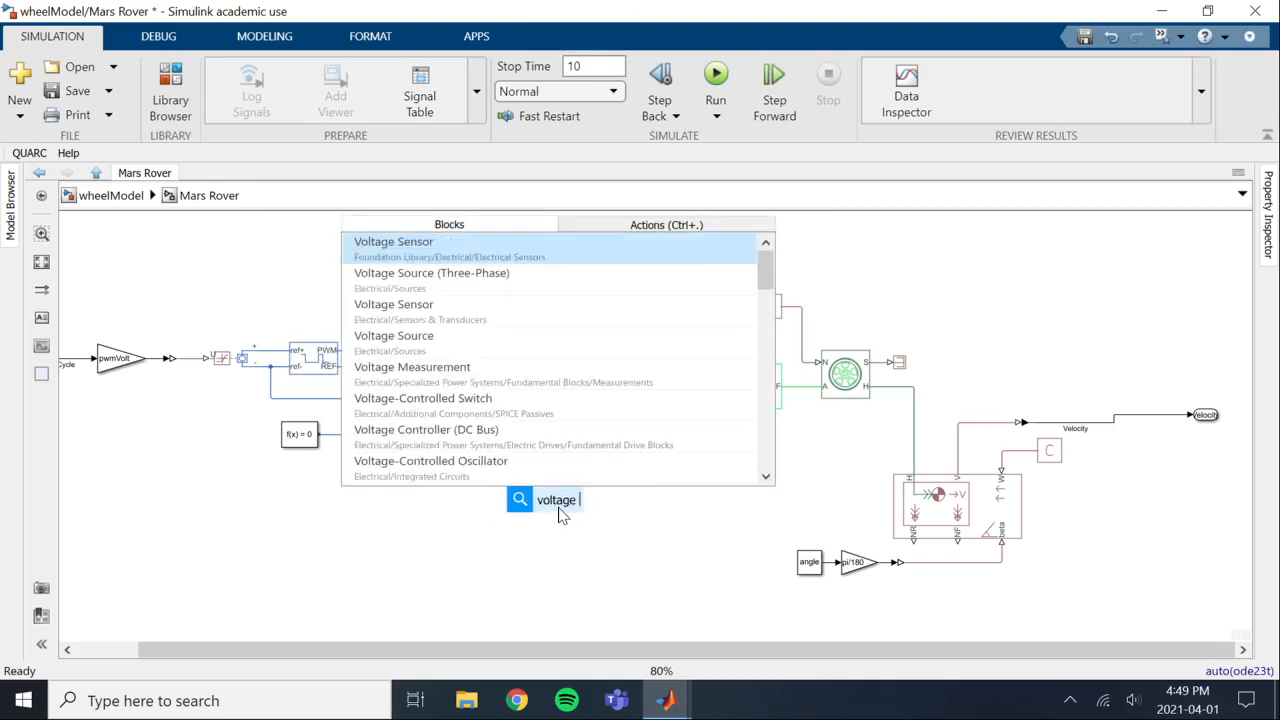
pyautogui.press('Return')
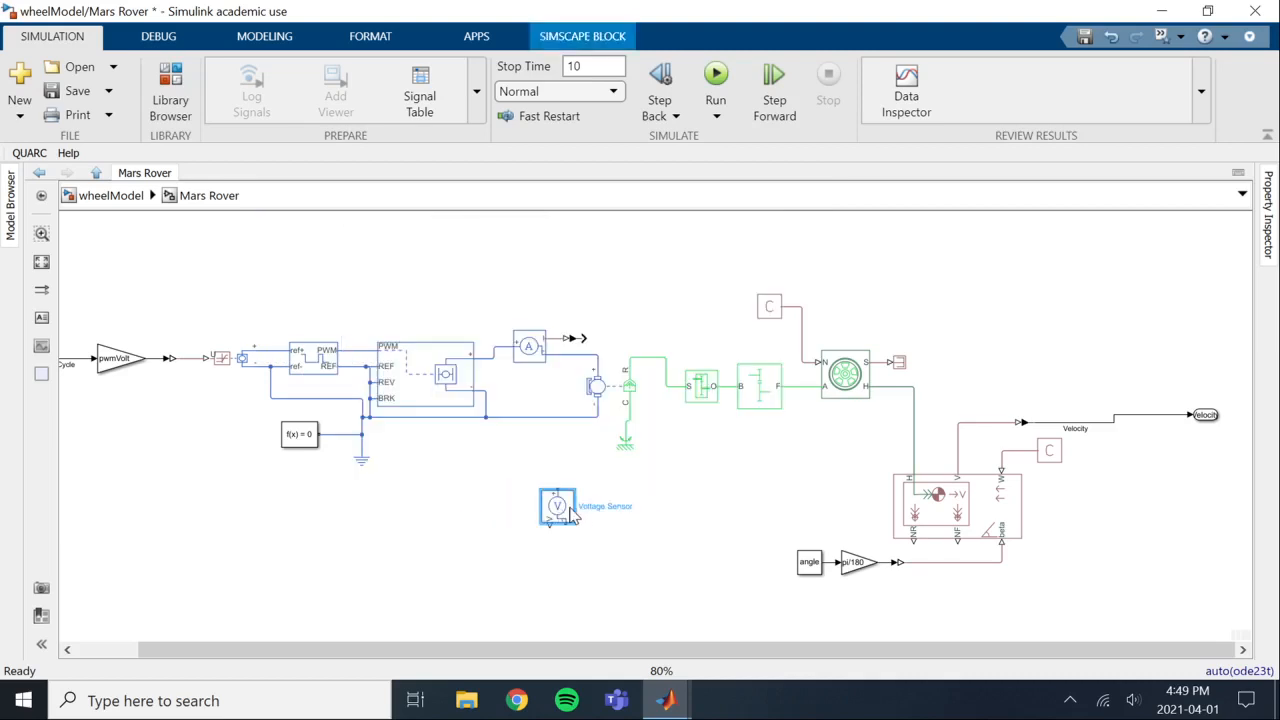
pyautogui.moveTo(552, 515); pyautogui.dragTo(554, 397)
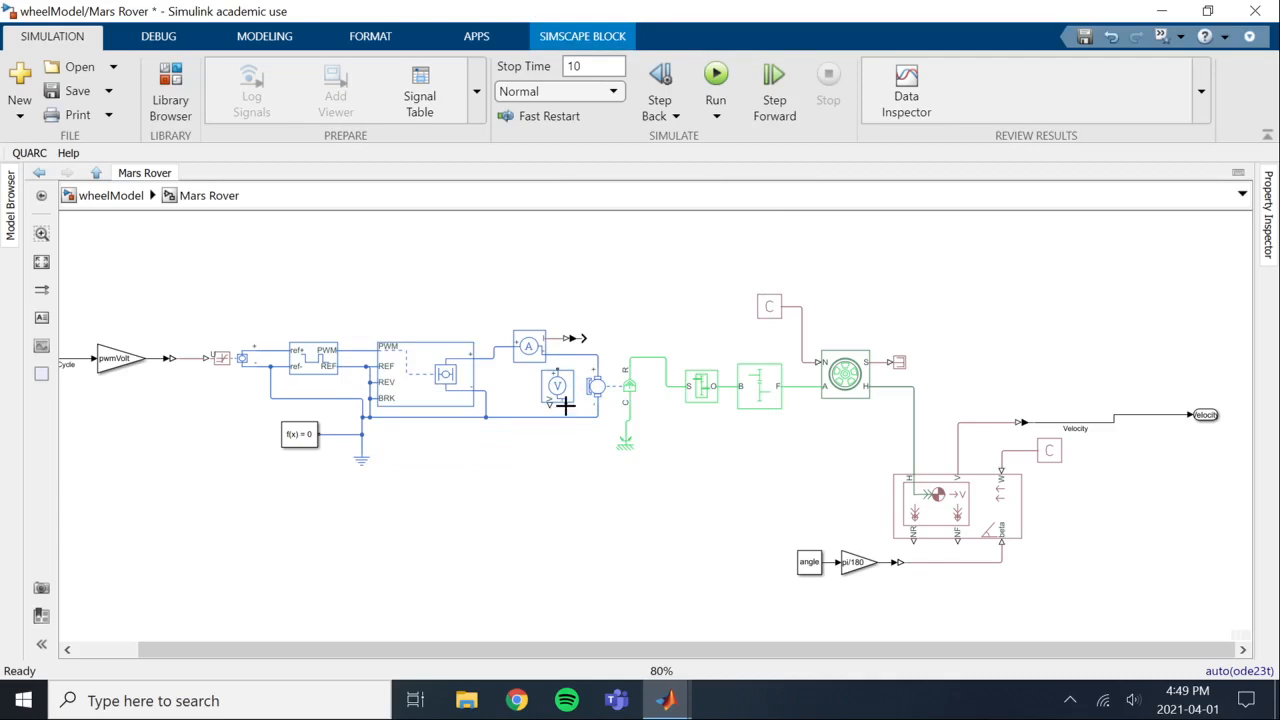
pyautogui.moveTo(566, 404); pyautogui.dragTo(567, 421)
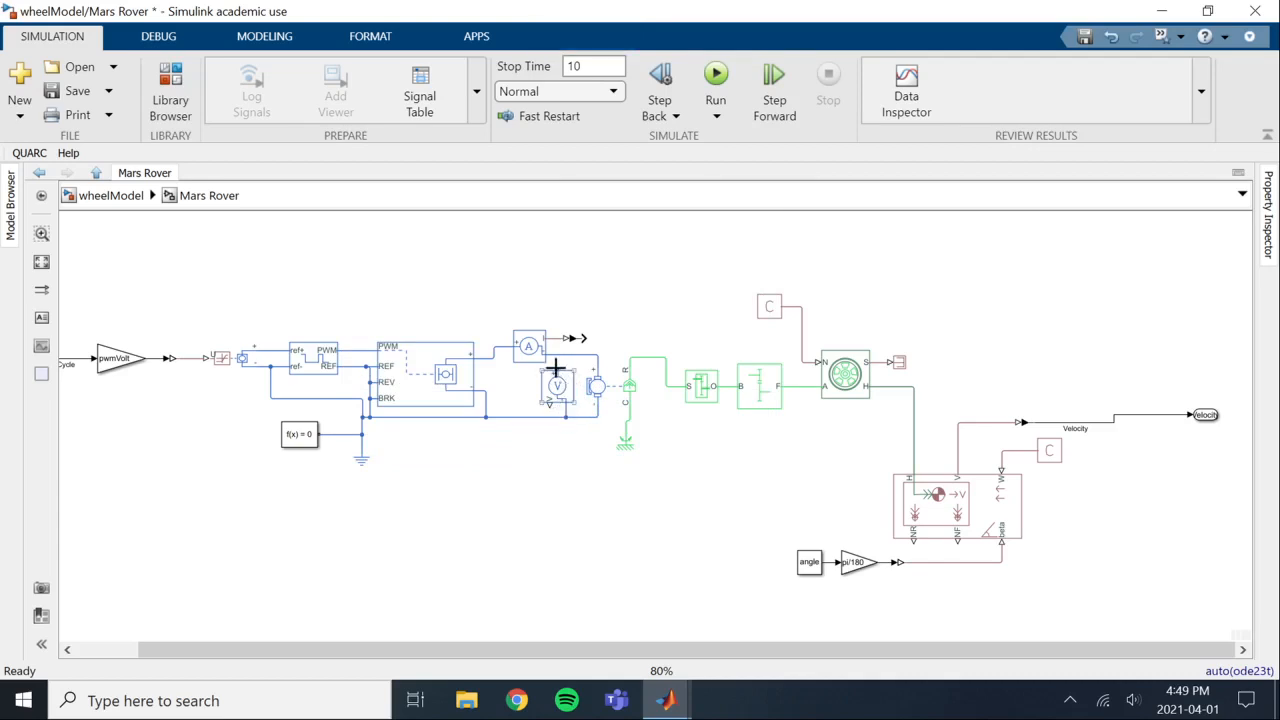
pyautogui.moveTo(555, 367); pyautogui.dragTo(556, 356)
# - Connect a second PS-Simulink Converter to the Voltage Sensor's signal output and stack both converters above the Current Sensor
pyautogui.click(561, 486)
pyautogui.write('ps')
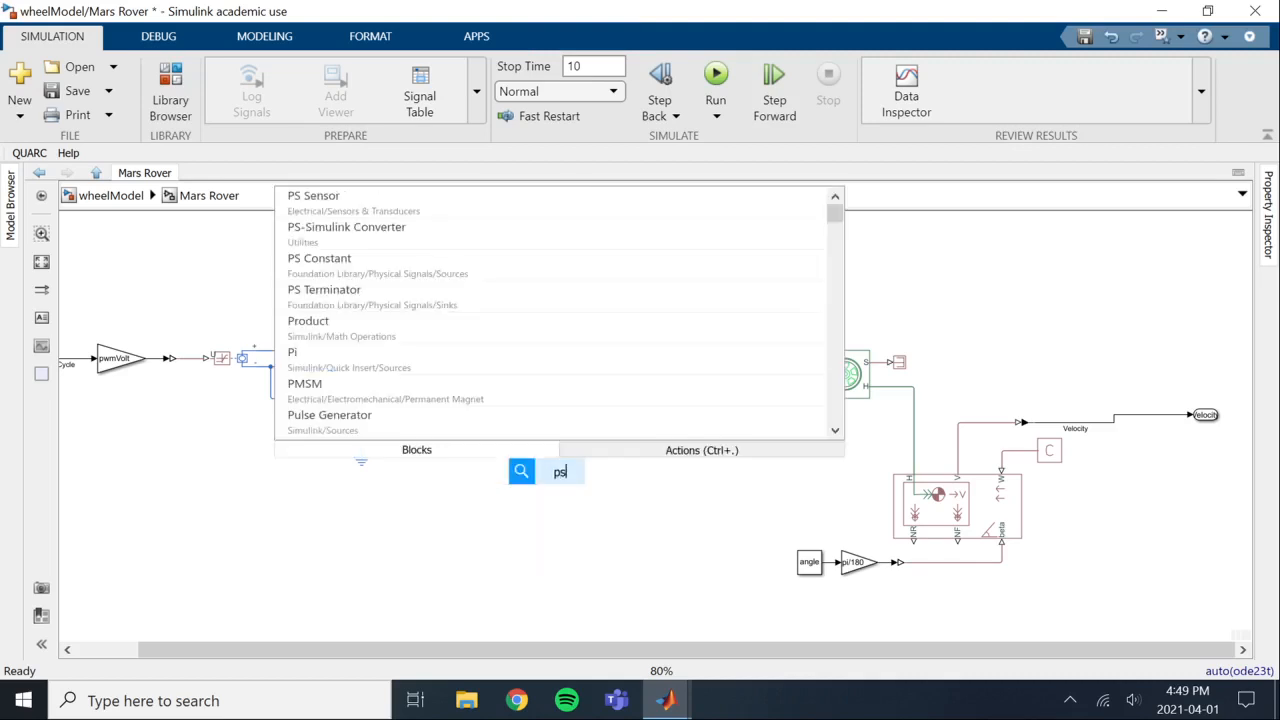
pyautogui.press('Down')
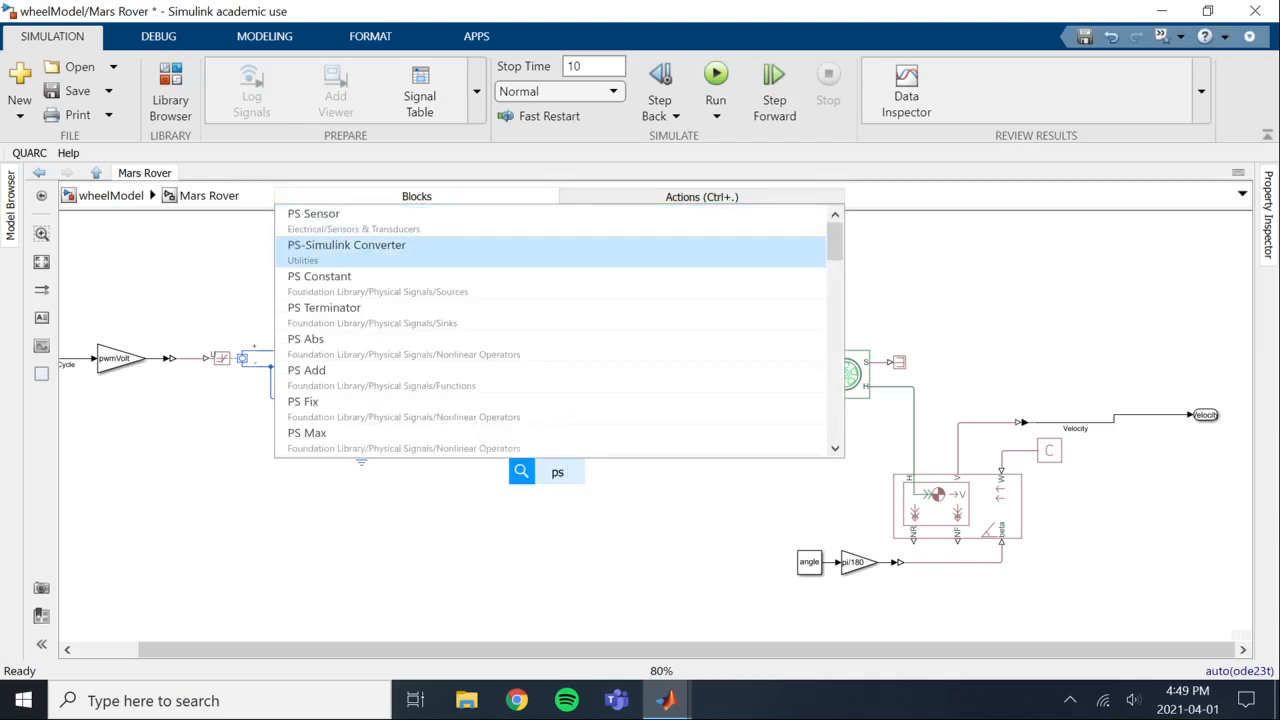
pyautogui.press('Return')
pyautogui.moveTo(563, 486); pyautogui.dragTo(552, 443)
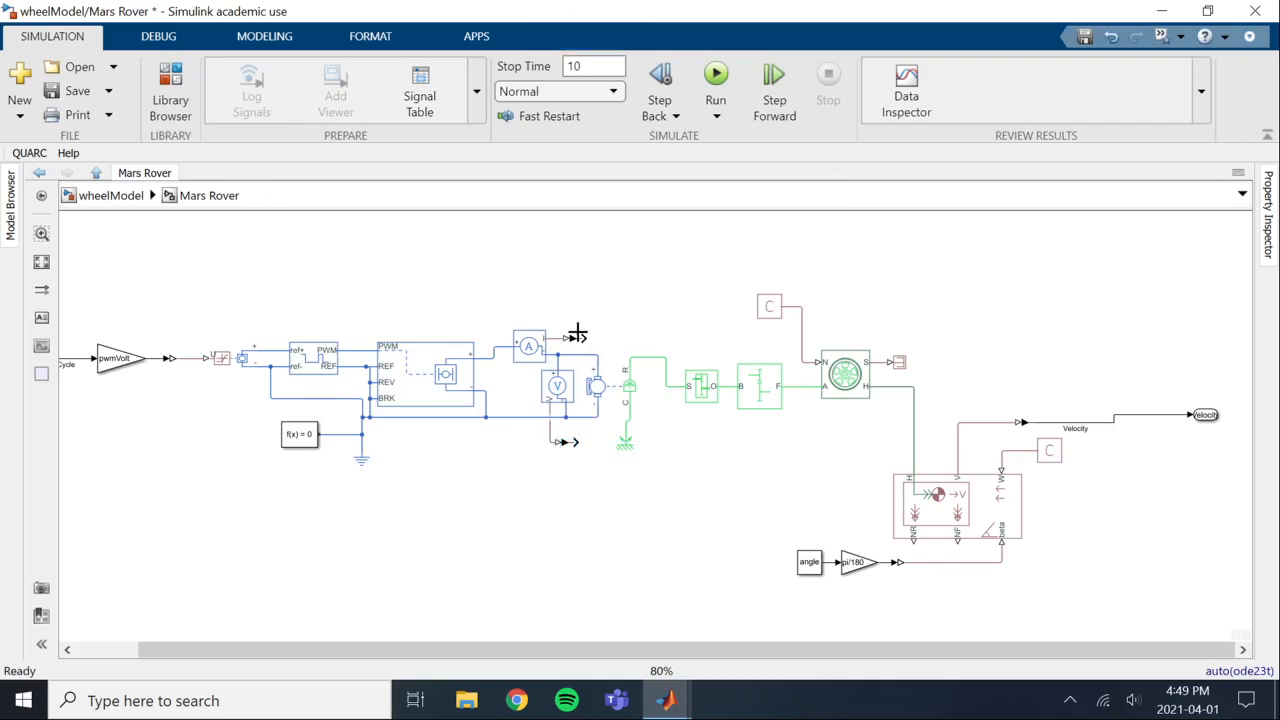
pyautogui.moveTo(567, 449); pyautogui.dragTo(577, 329)
pyautogui.click(577, 447)
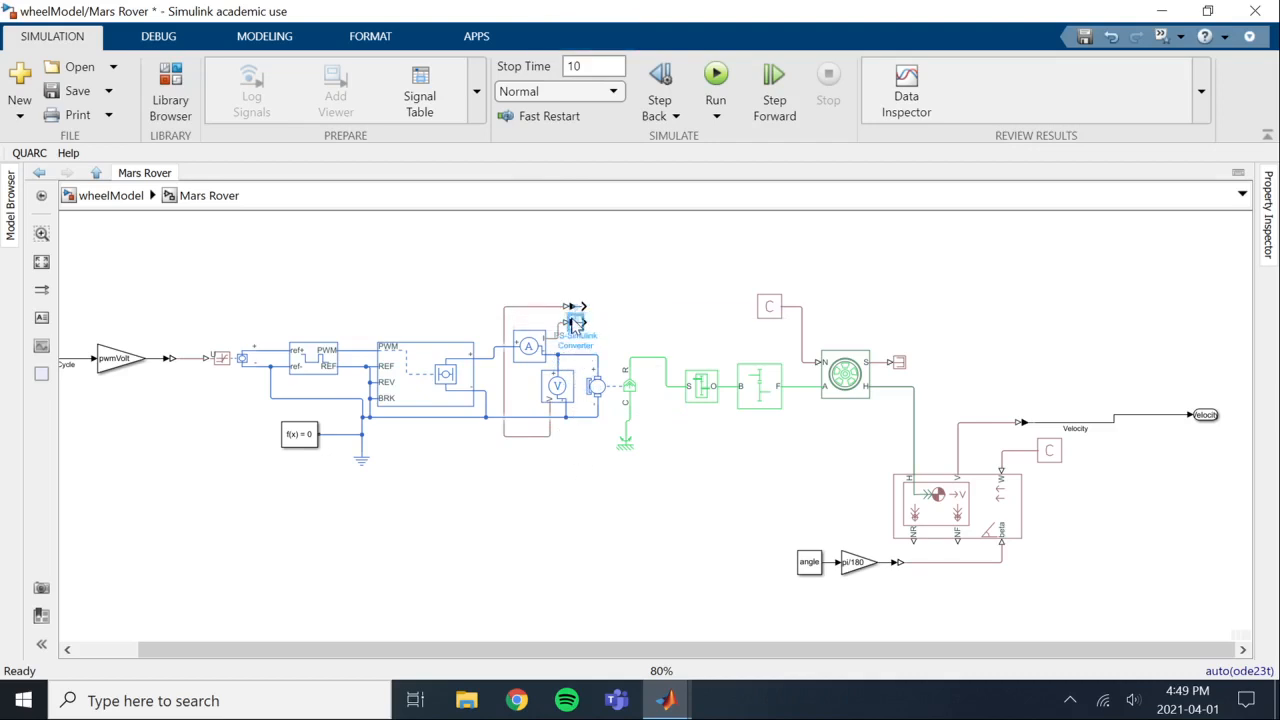
pyautogui.click(605, 546)
# - Wire a new output port to the upper PS-Simulink Converter and label its signal line Current
pyautogui.doubleClick(590, 265)
pyautogui.write('ouput')
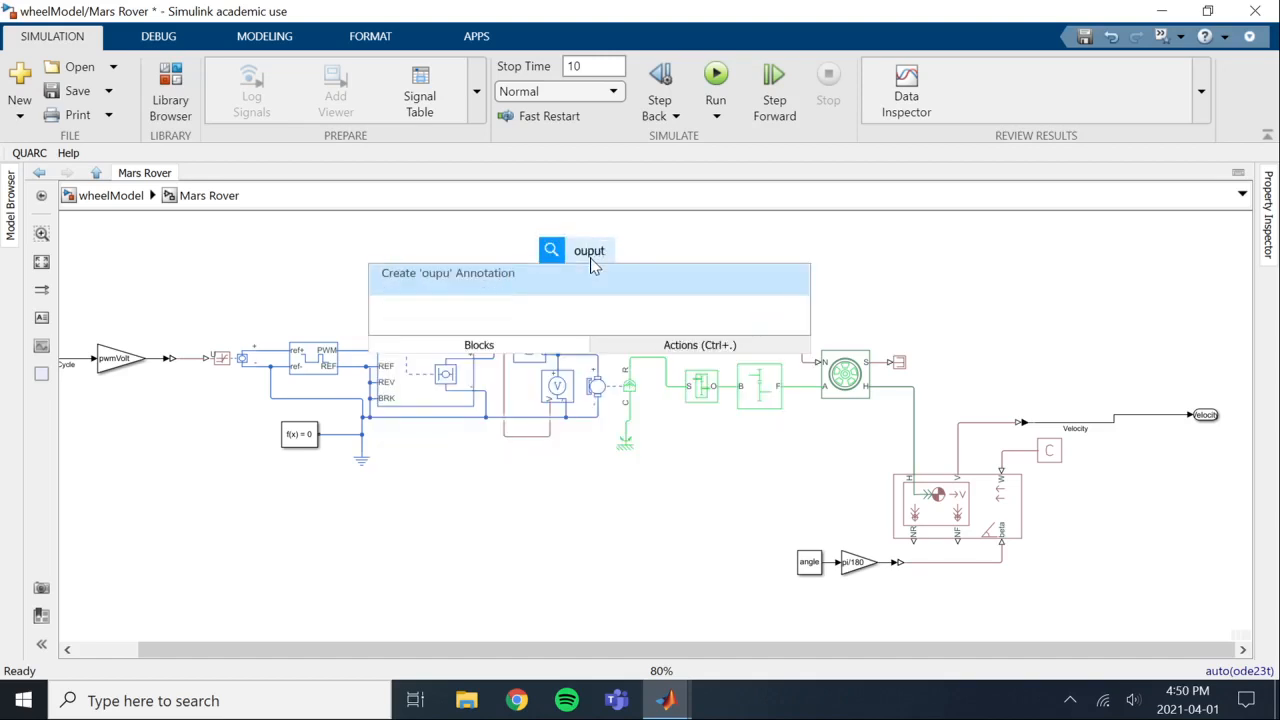
pyautogui.press('BackSpace')
pyautogui.press('BackSpace')
pyautogui.press('BackSpace')
pyautogui.write('tp')
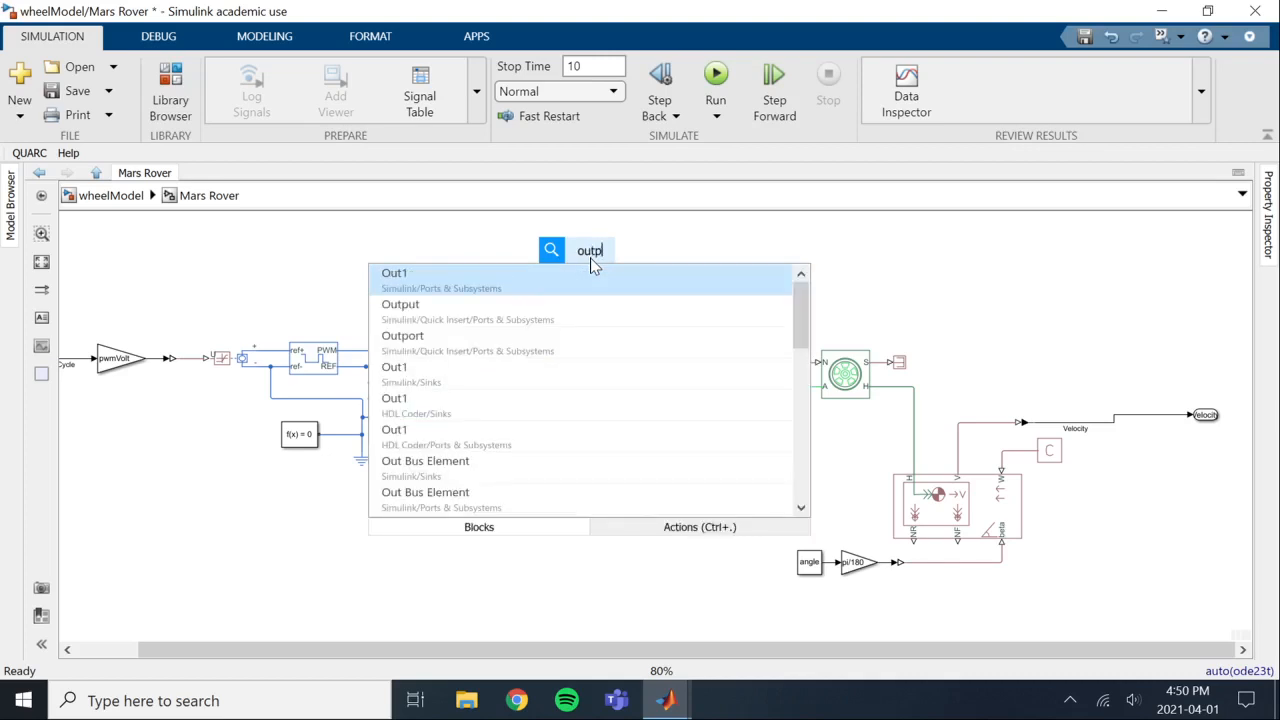
pyautogui.write('u')
pyautogui.press('Return')
pyautogui.moveTo(590, 262); pyautogui.dragTo(641, 271)
pyautogui.moveTo(584, 306); pyautogui.dragTo(614, 269)
pyautogui.click(603, 298)
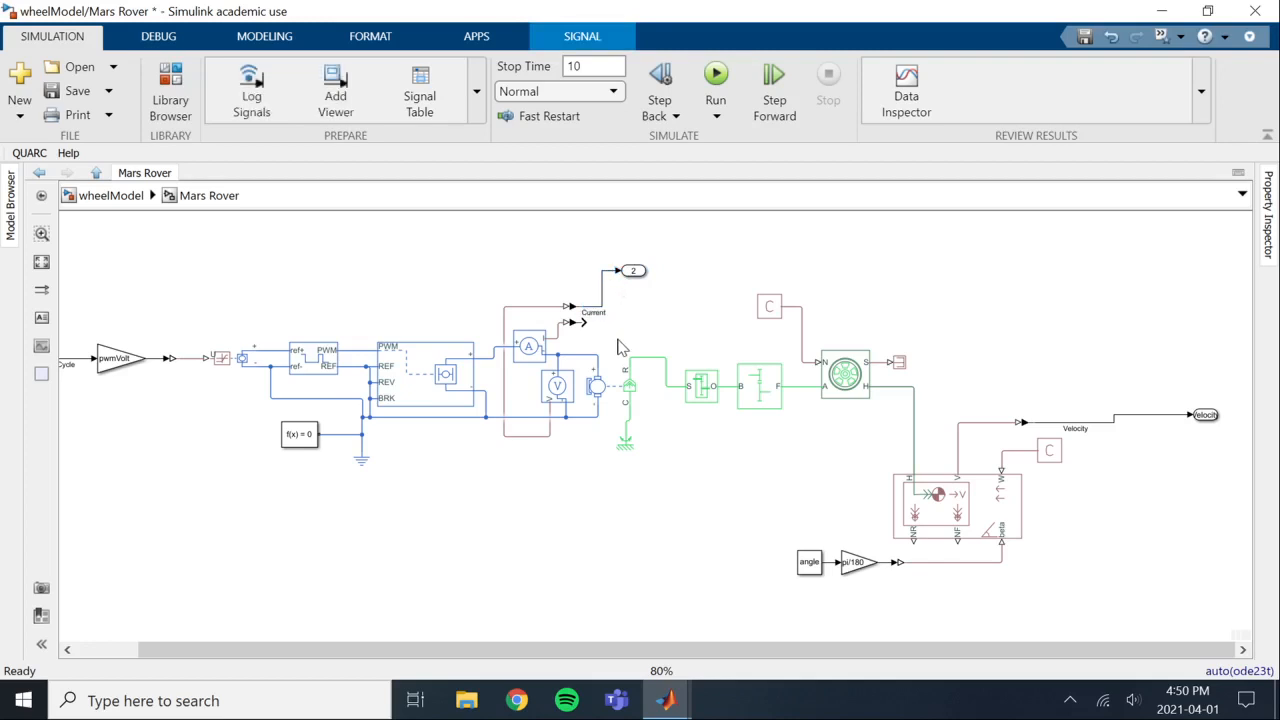
# - Set the Current output port's icon display to Signal name, and check the Mars Rover block's ports at the top level
pyautogui.click(612, 338)
pyautogui.click(633, 271)
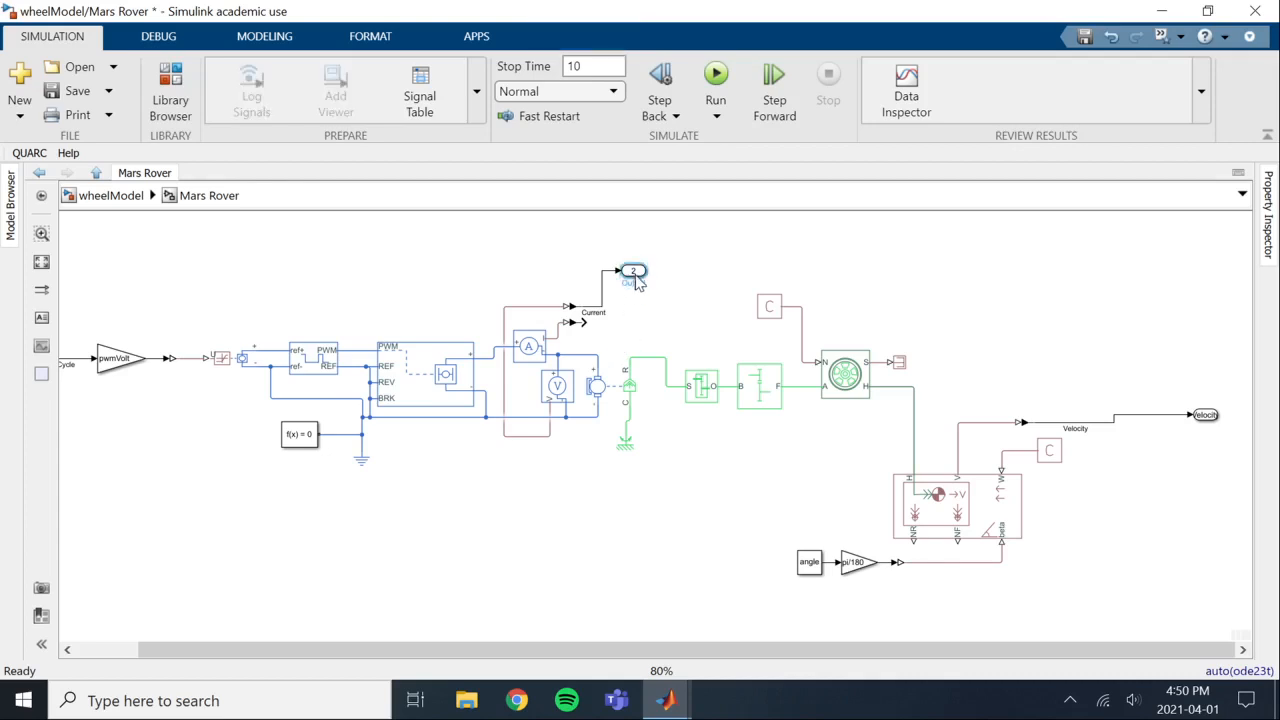
pyautogui.doubleClick(637, 283)
pyautogui.click(765, 244)
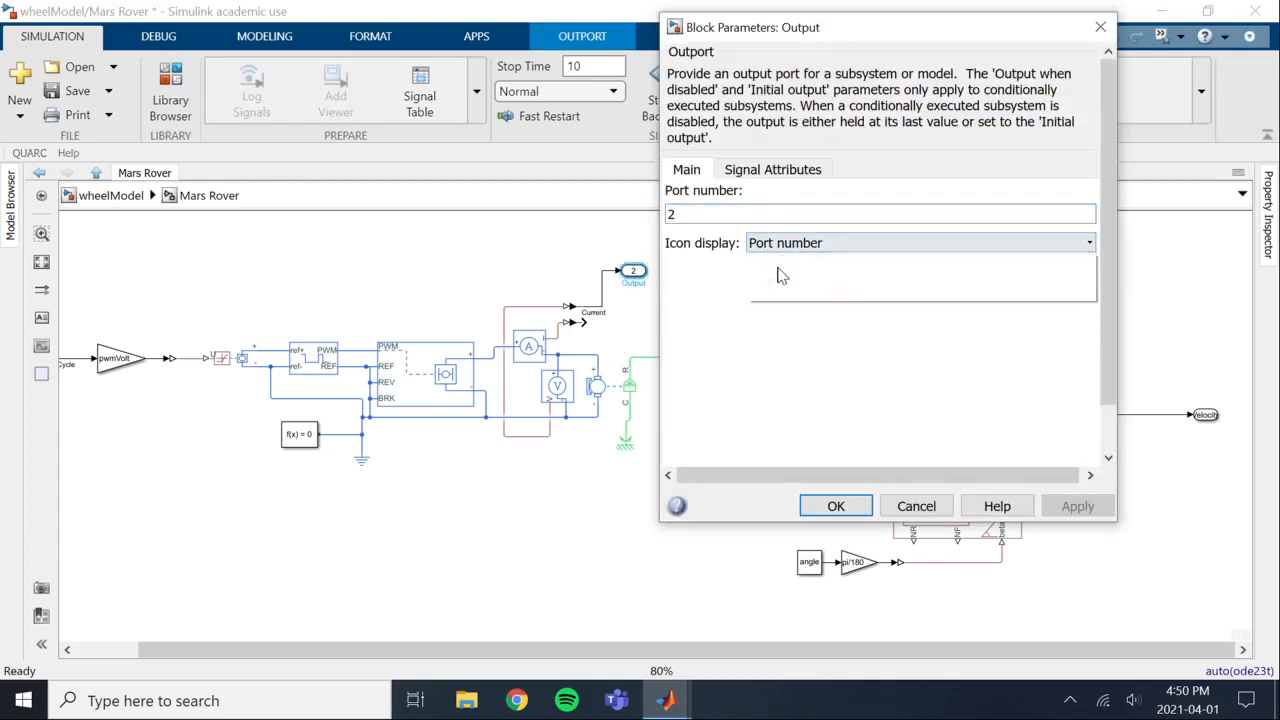
pyautogui.click(782, 276)
pyautogui.click(836, 506)
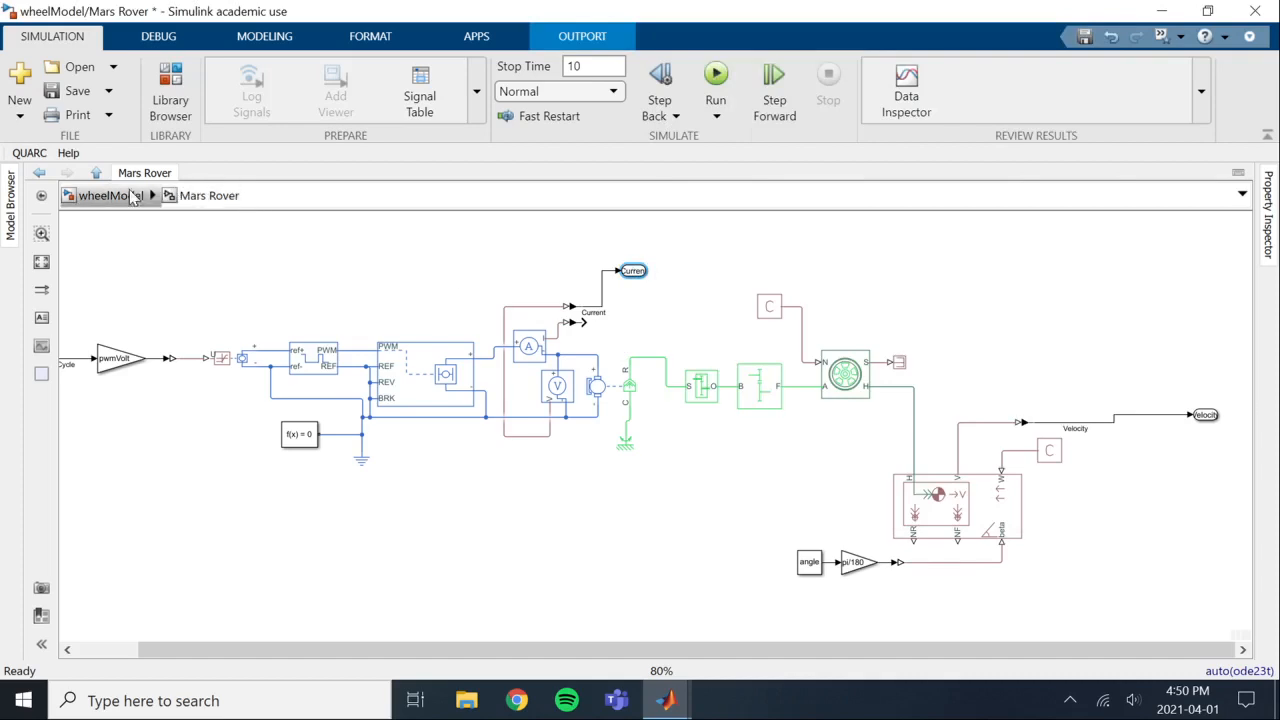
pyautogui.click(131, 196)
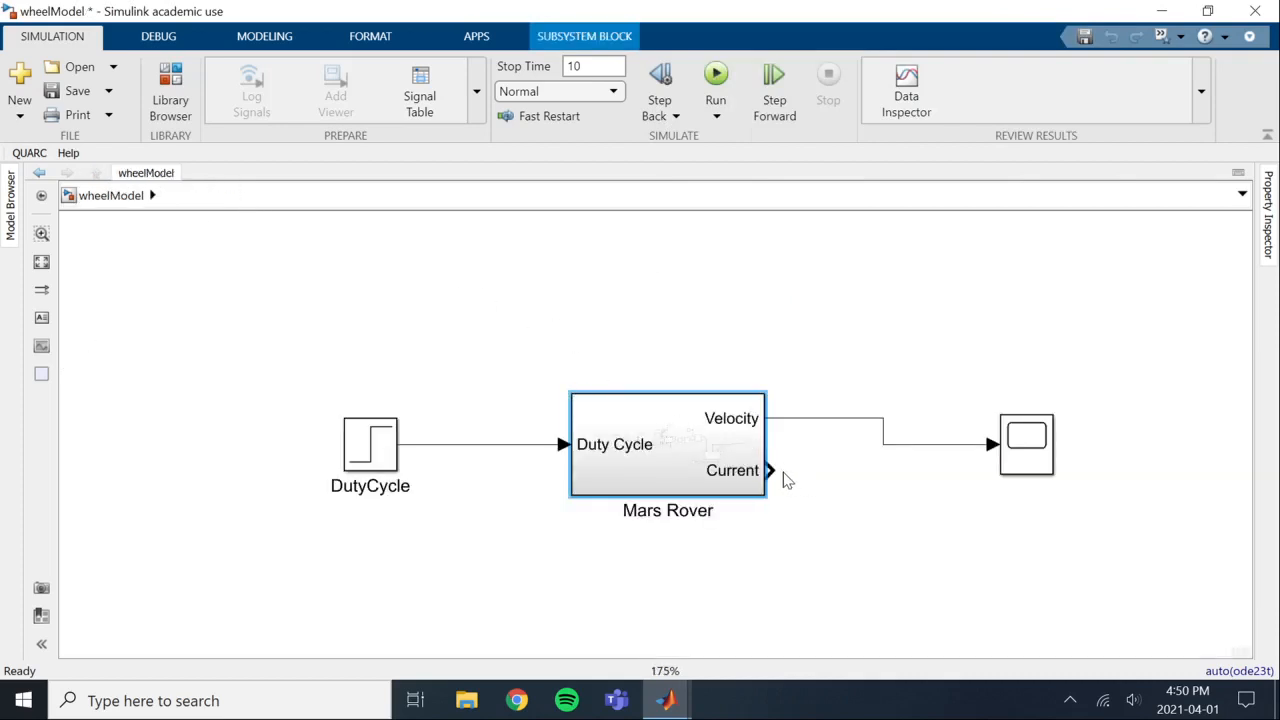
pyautogui.doubleClick(664, 451)
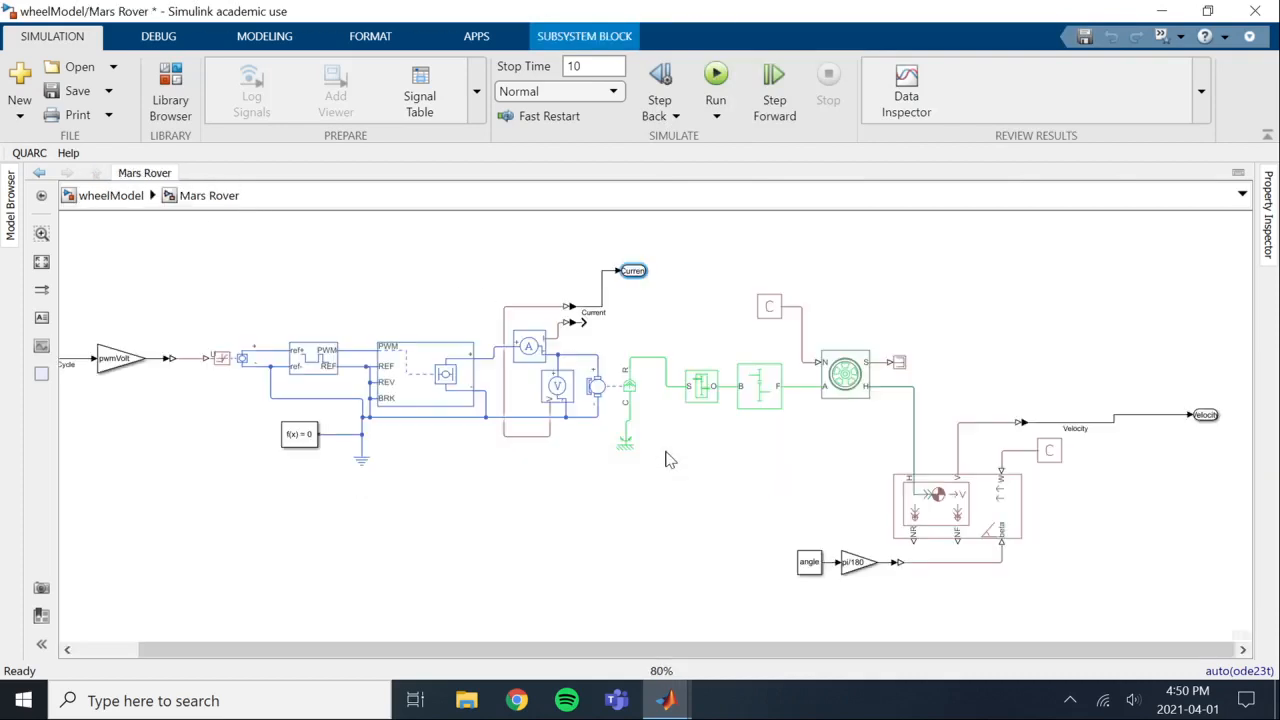
# - Add another output port inside the Mars Rover subsystem, beside the lower PS-Simulink Converter
pyautogui.click(650, 347)
pyautogui.doubleClick(652, 346)
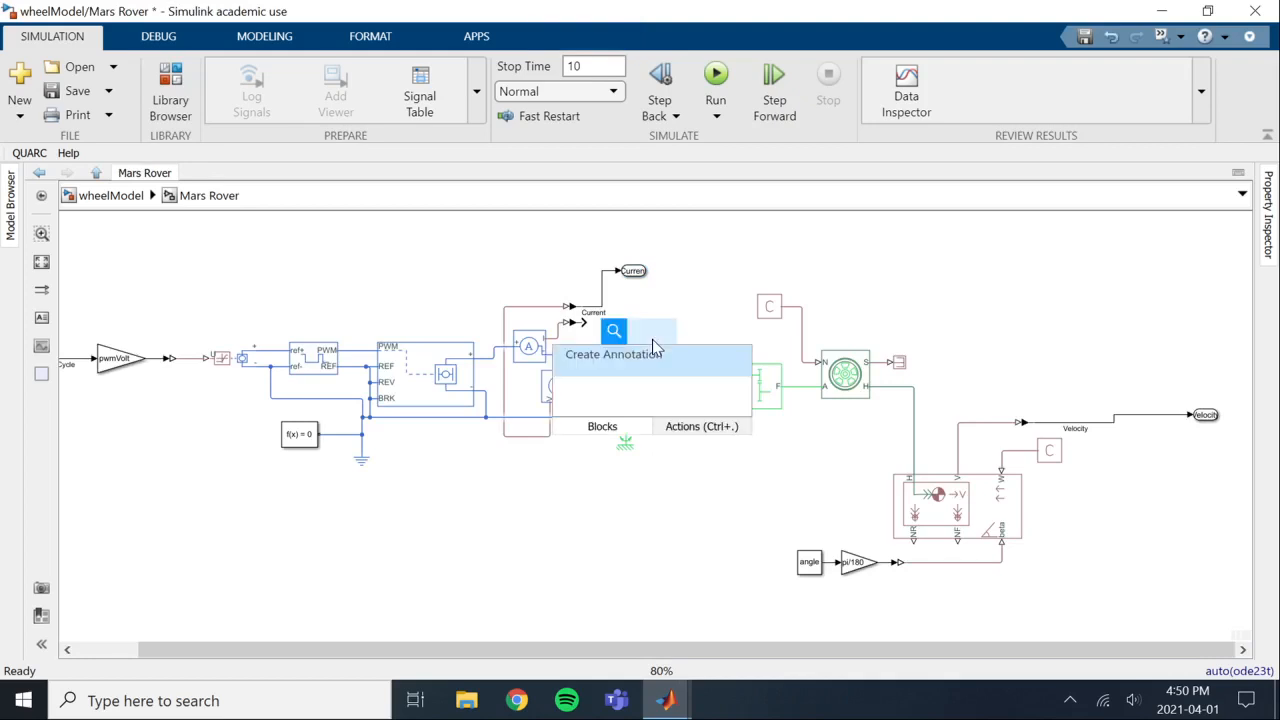
pyautogui.write('output')
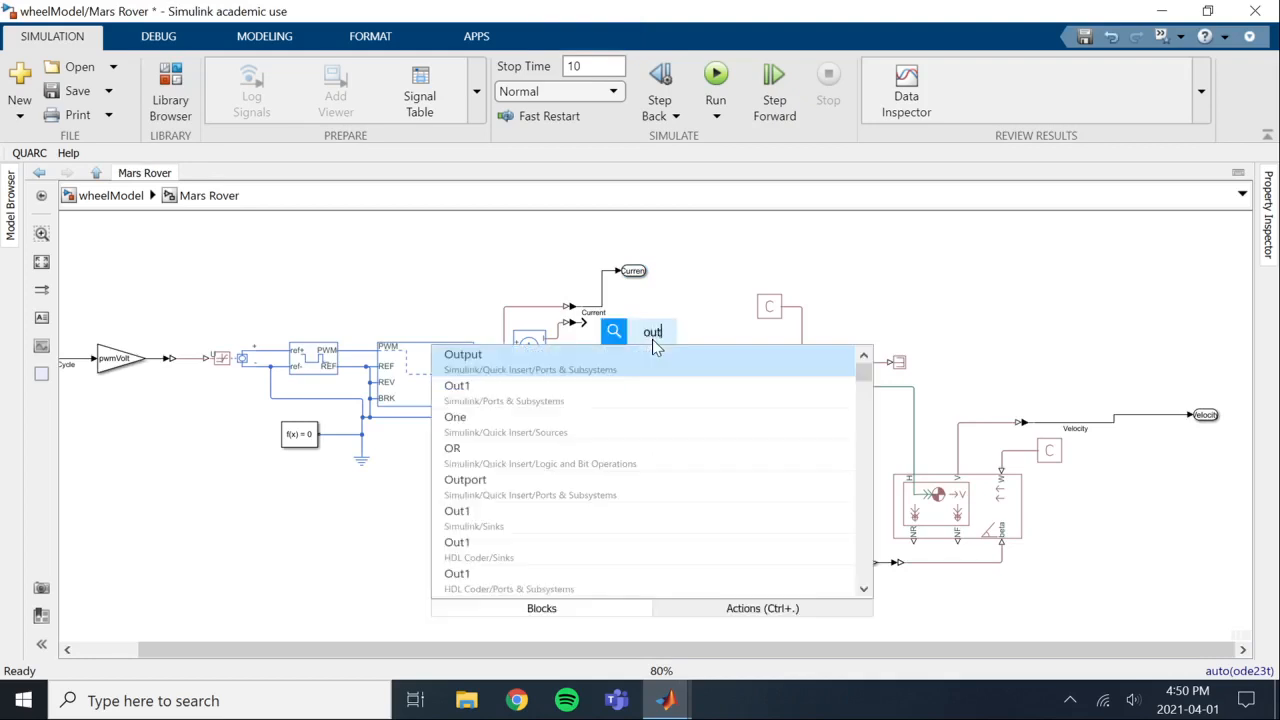
pyautogui.press('Return')
pyautogui.moveTo(653, 346); pyautogui.dragTo(673, 335)
pyautogui.doubleClick(668, 330)
pyautogui.press('Escape')
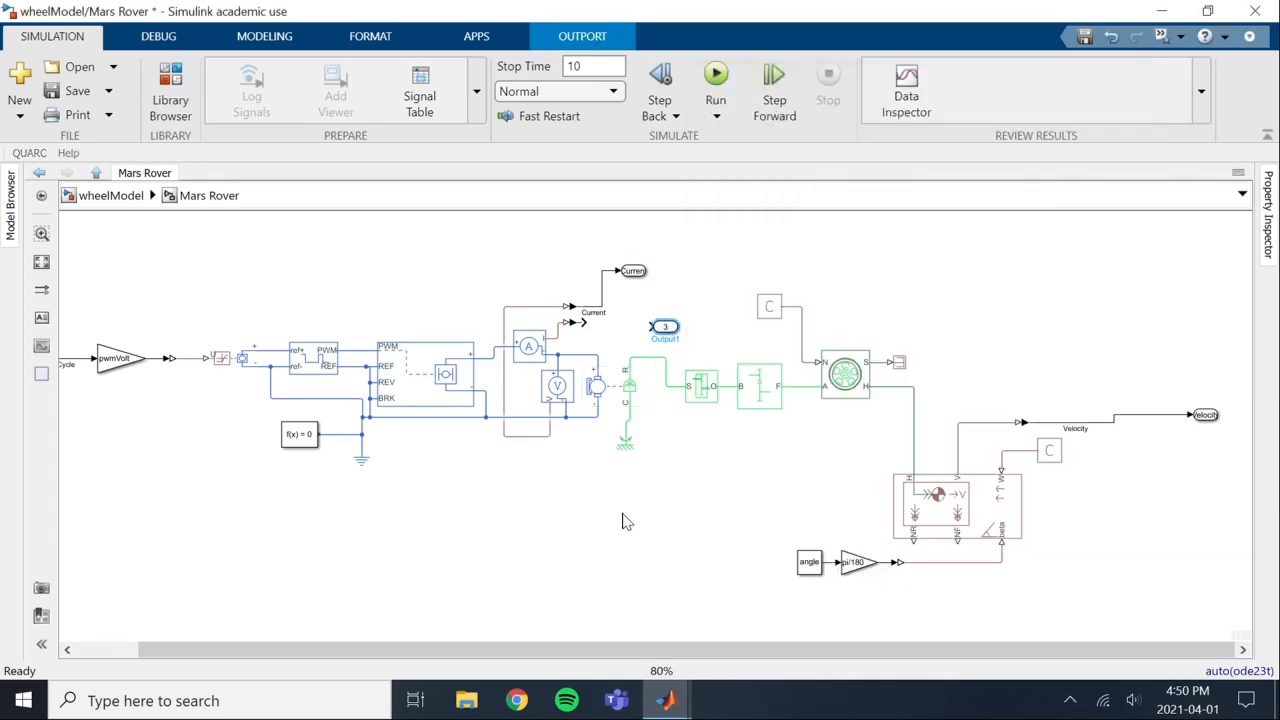
# - Insert a Product block ahead of the new output port and wire the Current signal and the lower converter's signal, labelled Voltage, into it
pyautogui.click(608, 335)
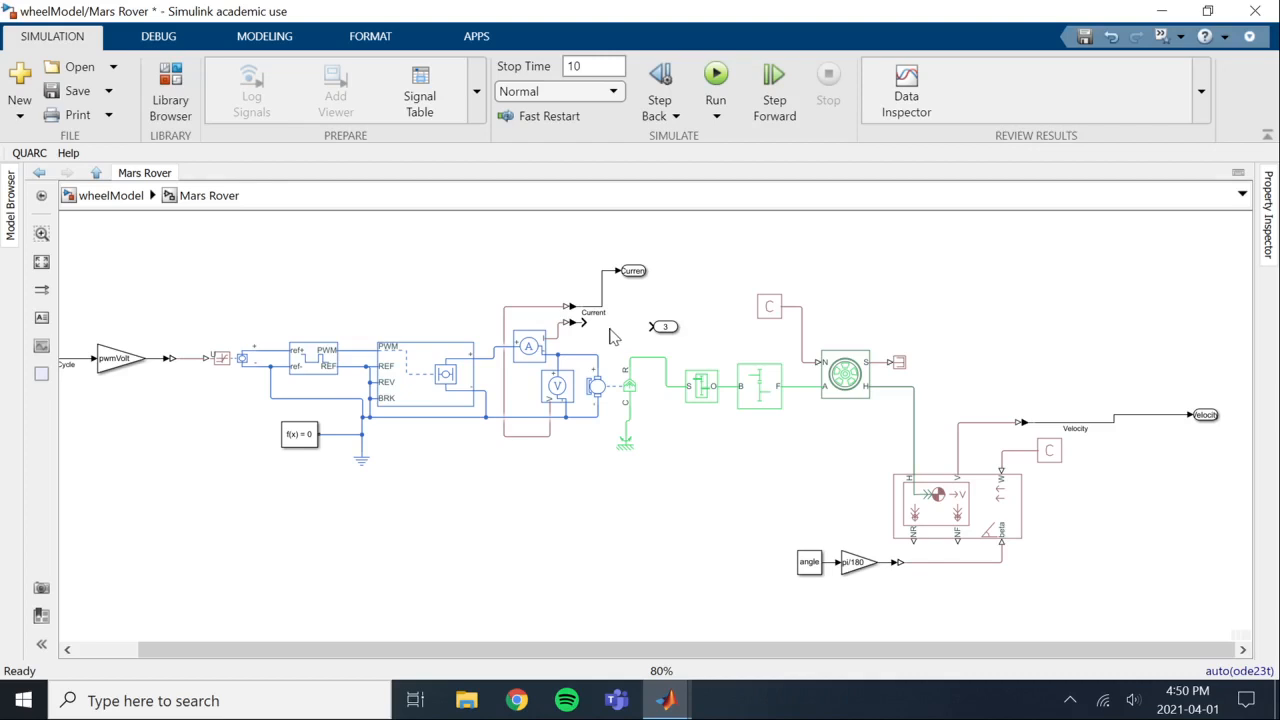
pyautogui.doubleClick(612, 337)
pyautogui.write('pr')
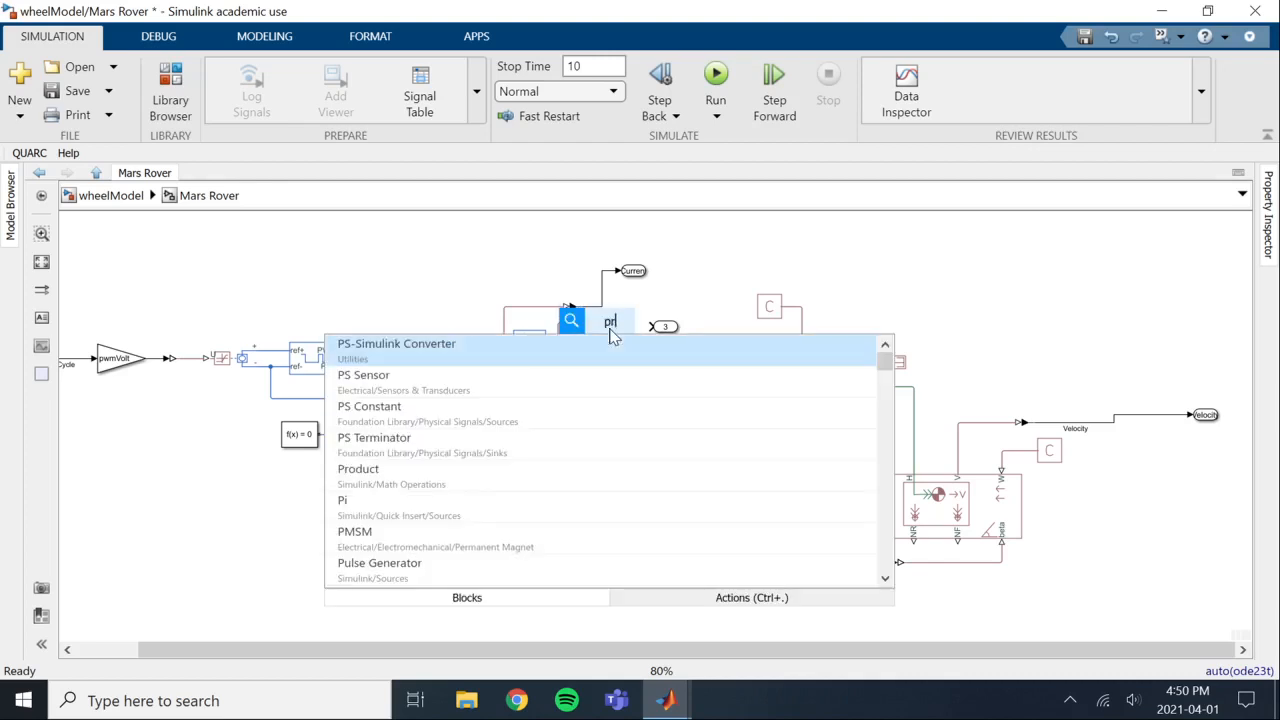
pyautogui.write('oduct')
pyautogui.press('Return')
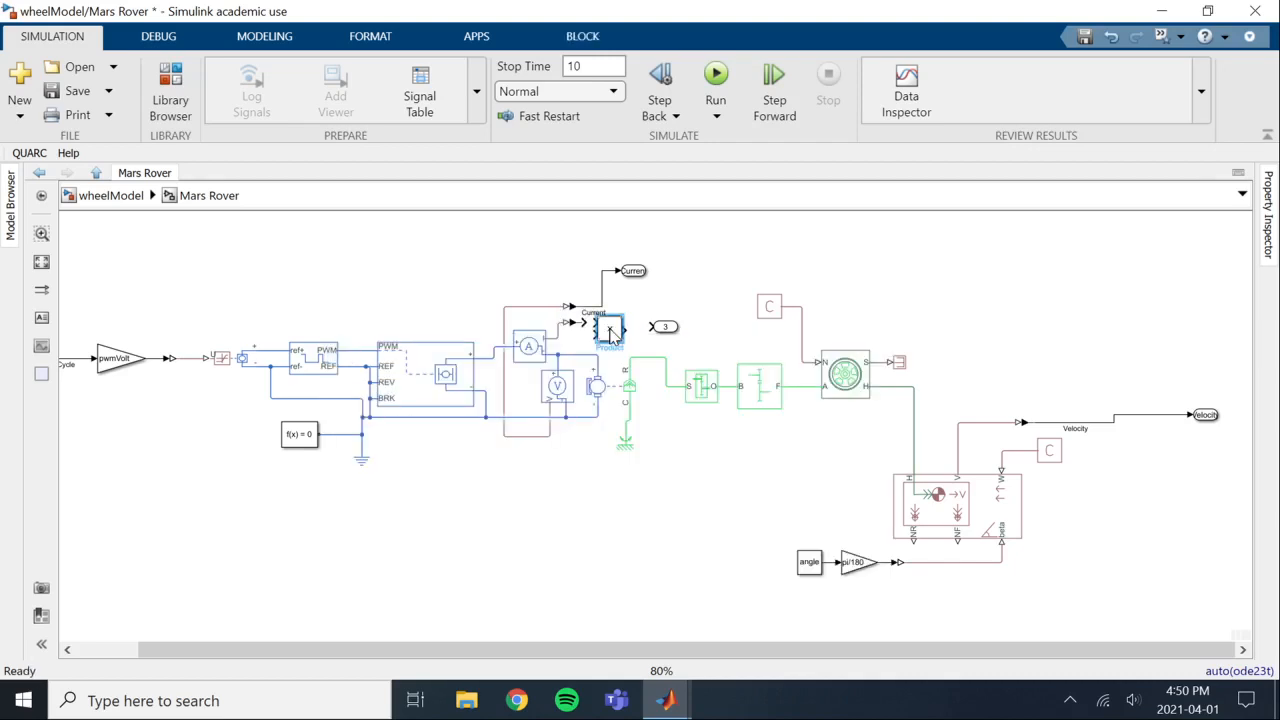
pyautogui.moveTo(612, 335); pyautogui.dragTo(656, 333)
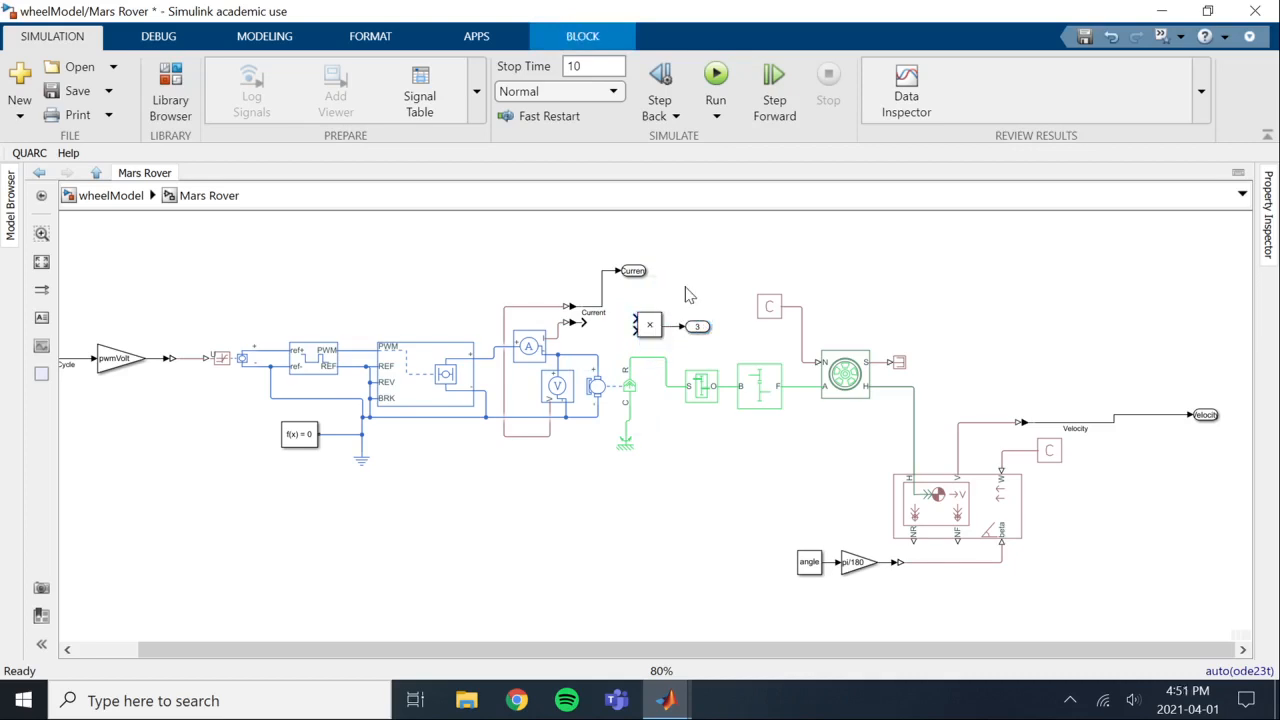
pyautogui.click(660, 311)
pyautogui.moveTo(635, 318)
pyautogui.mouseDown()
pyautogui.moveTo(603, 312)
pyautogui.moveTo(617, 331)
pyautogui.moveTo(589, 325)
pyautogui.mouseUp()
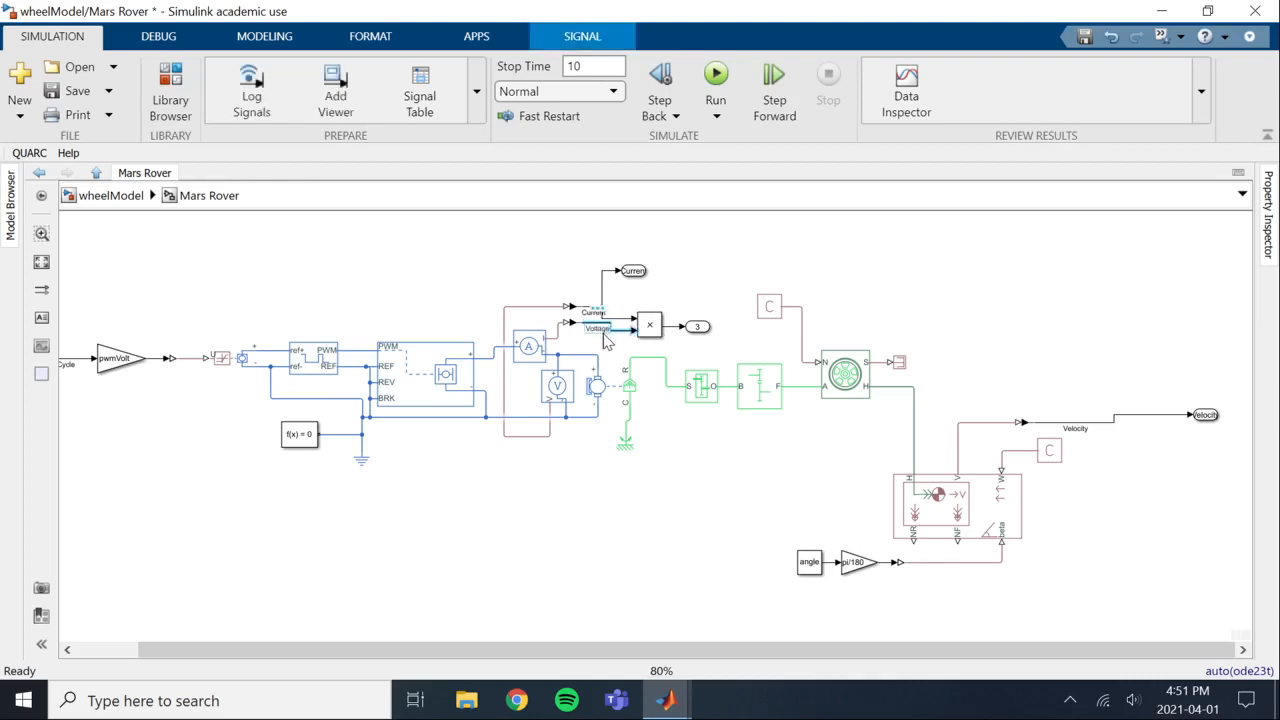
# - Move the Product block's output port slightly farther away and label the signal line between them Power
pyautogui.click(699, 328)
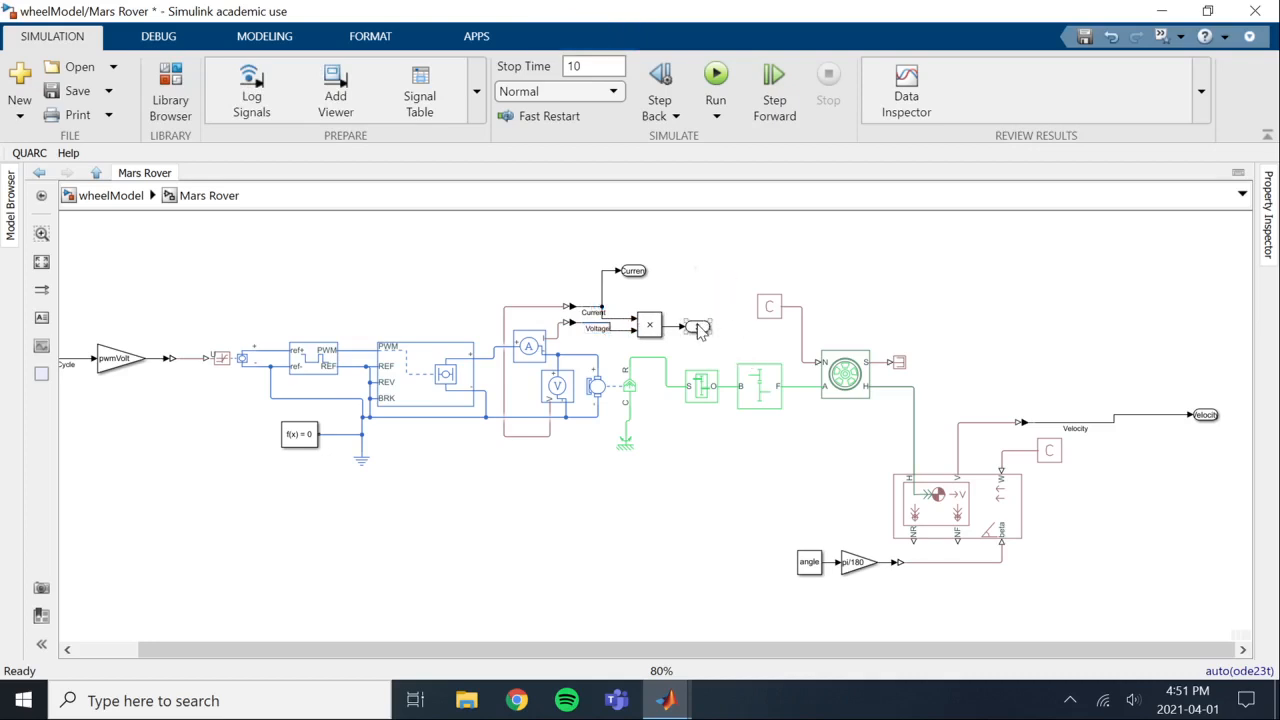
pyautogui.doubleClick(699, 328)
pyautogui.press('Escape')
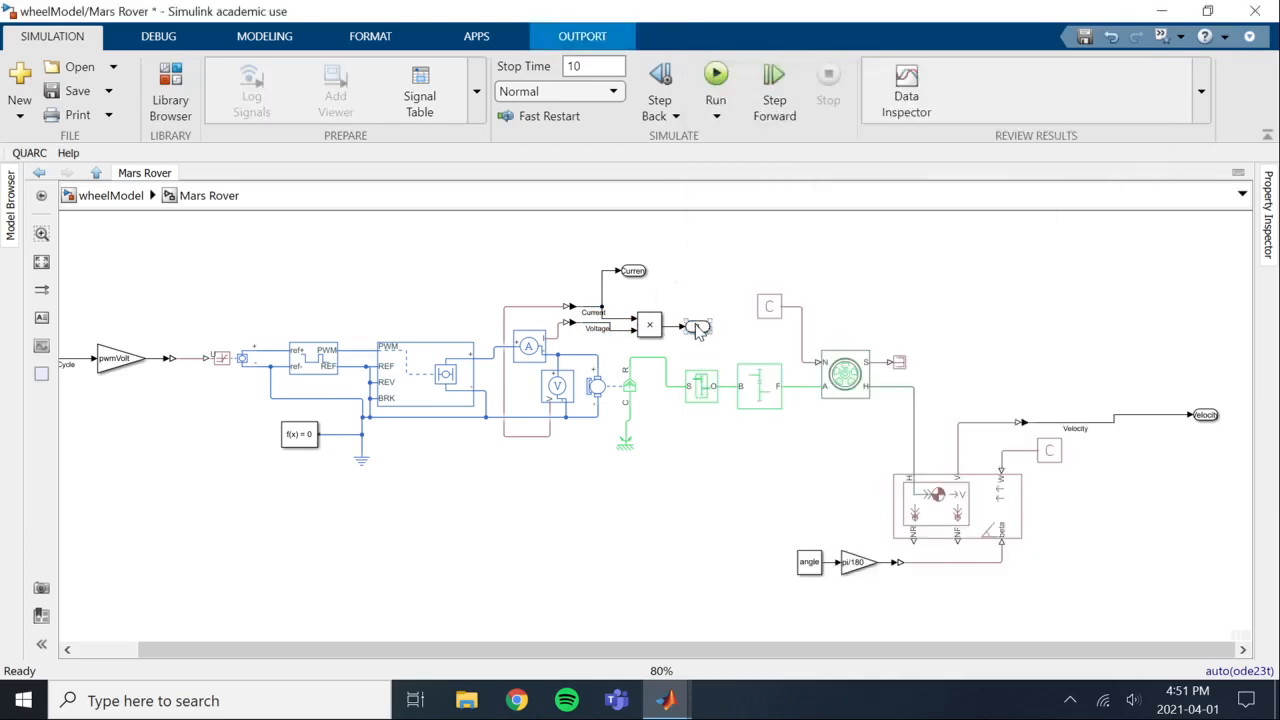
pyautogui.moveTo(696, 326); pyautogui.dragTo(708, 326)
pyautogui.click(678, 328)
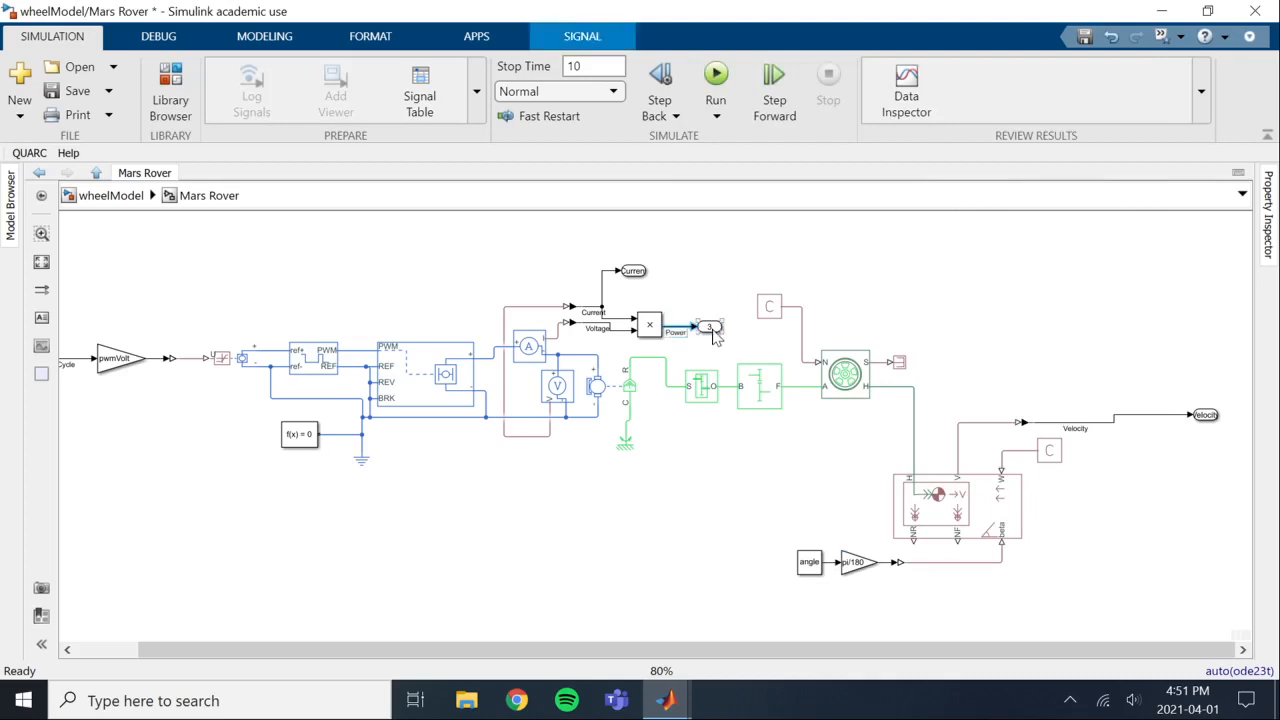
# - Set the icon display of the Product block's output port to Signal name
pyautogui.doubleClick(710, 328)
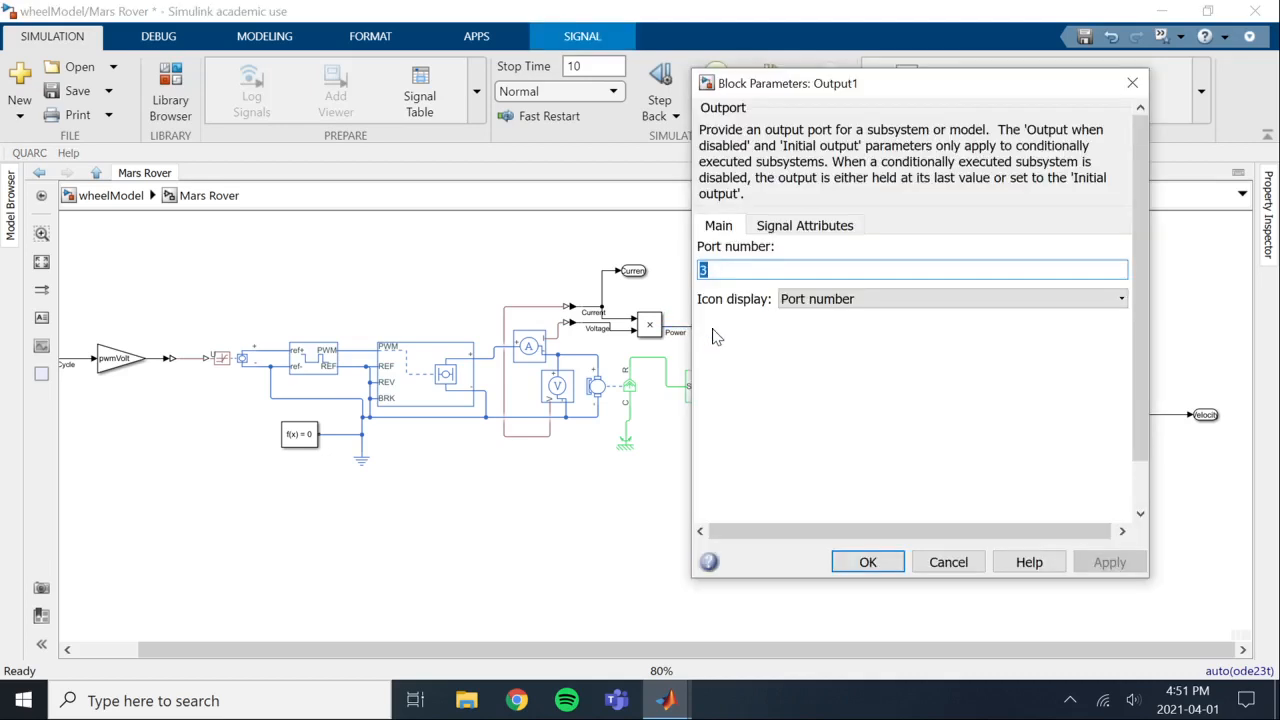
pyautogui.click(815, 299)
pyautogui.click(823, 320)
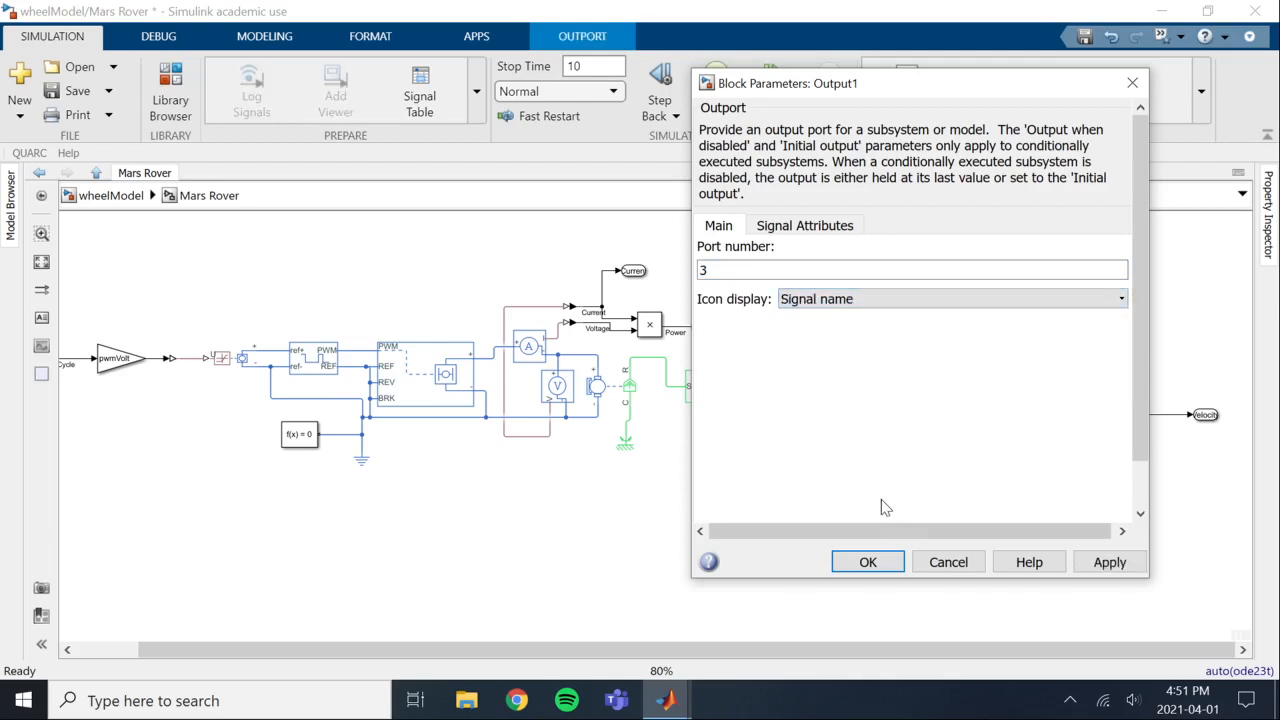
pyautogui.click(893, 561)
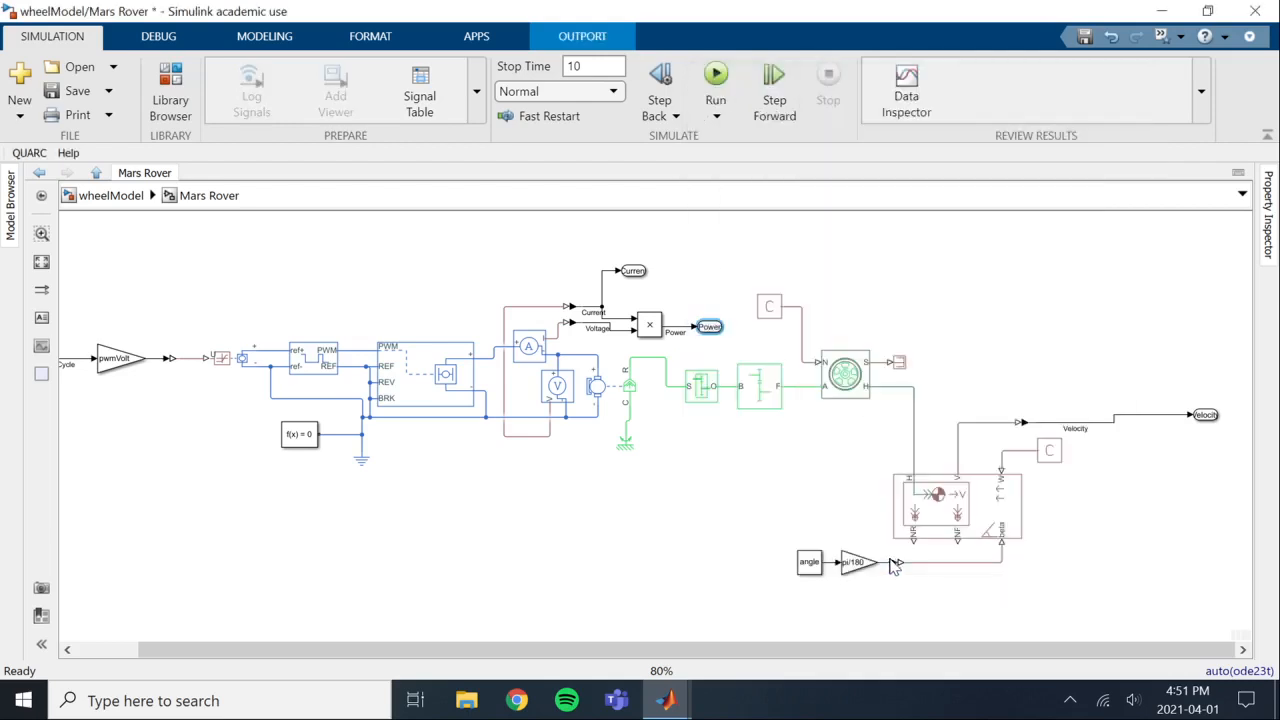
# - Swap the converter signal labels, naming the lower signal line Current and the upper one Voltage
pyautogui.click(672, 403)
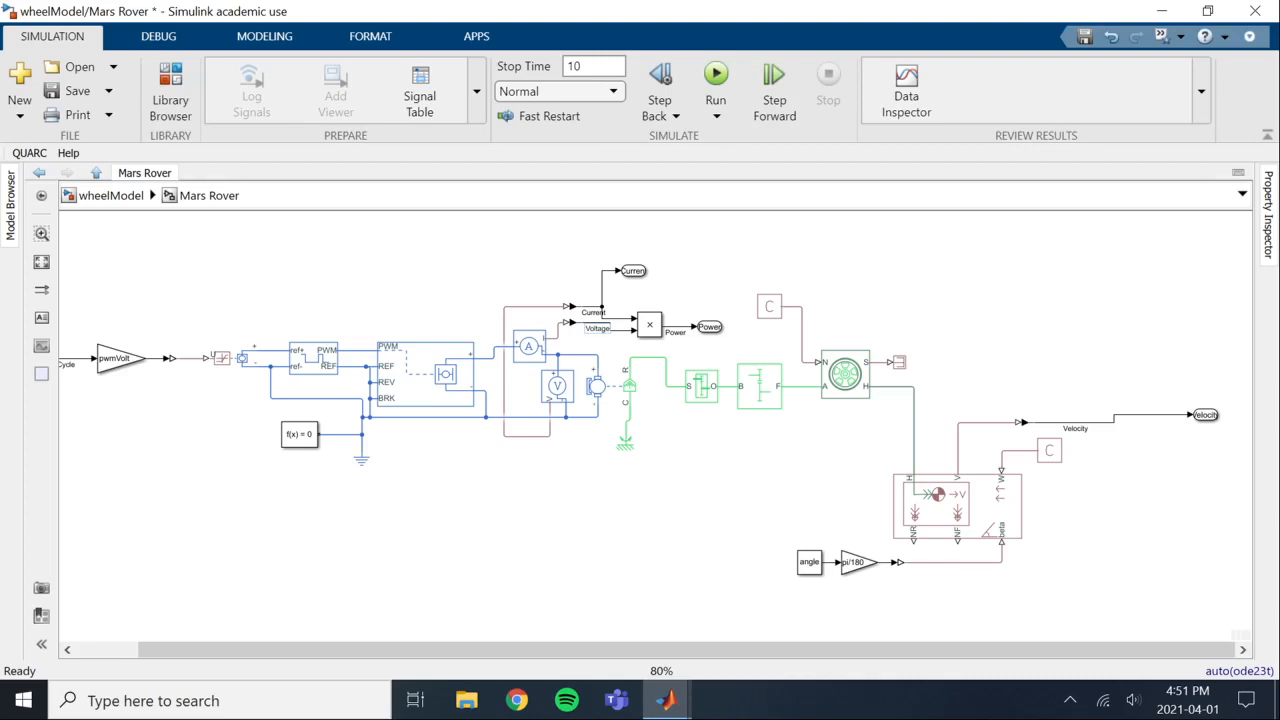
pyautogui.write('Current')
pyautogui.doubleClick(594, 313)
pyautogui.write('Voltage')
# - Detach the upper output port from the Voltage line and wire it to the Current signal line instead
pyautogui.click(604, 292)
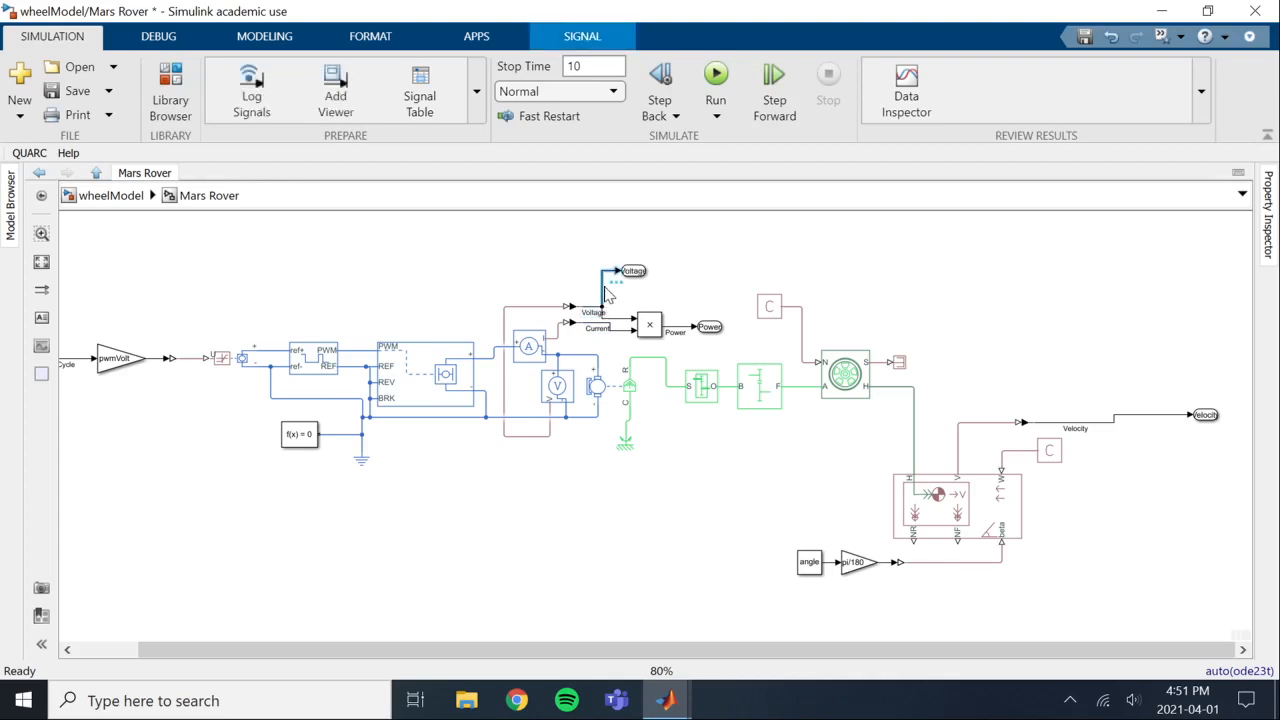
pyautogui.press('Delete')
pyautogui.moveTo(620, 272); pyautogui.dragTo(586, 321)
pyautogui.click(584, 298)
pyautogui.press('Delete')
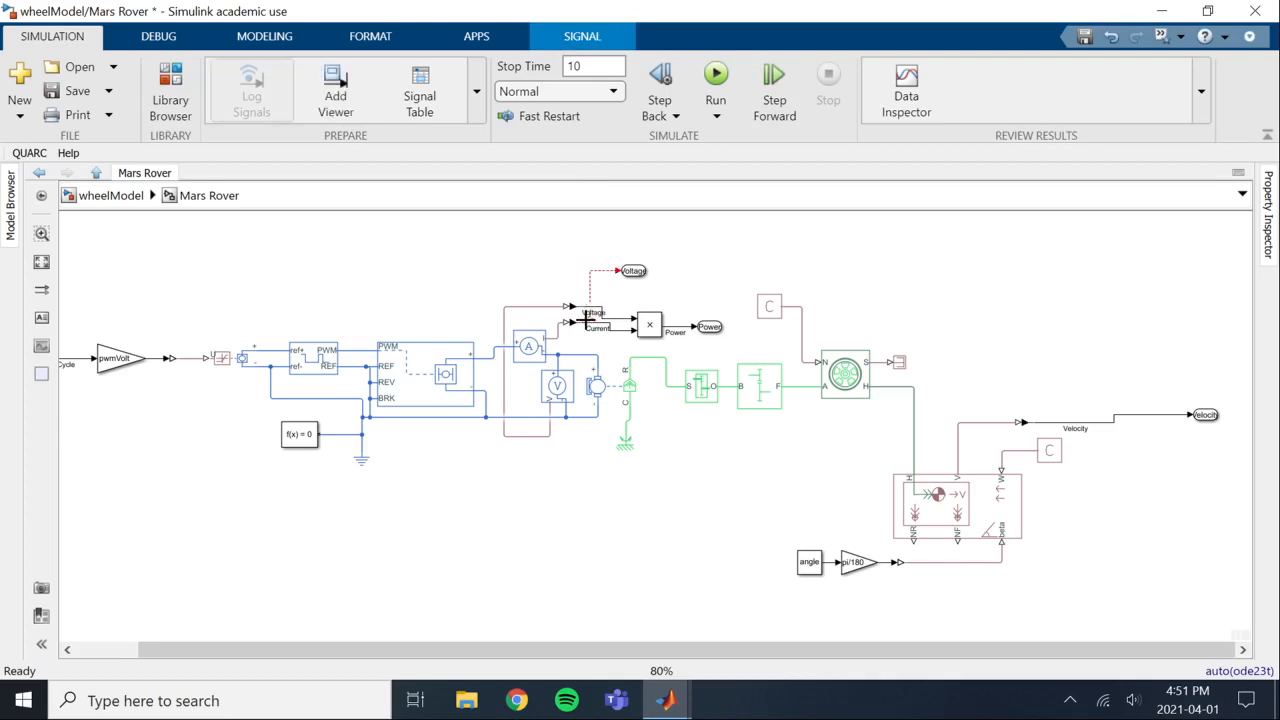
# - Check the rewired output port's icon display setting and the Mars Rover block's port names at the top level
pyautogui.click(634, 271)
pyautogui.click(645, 279)
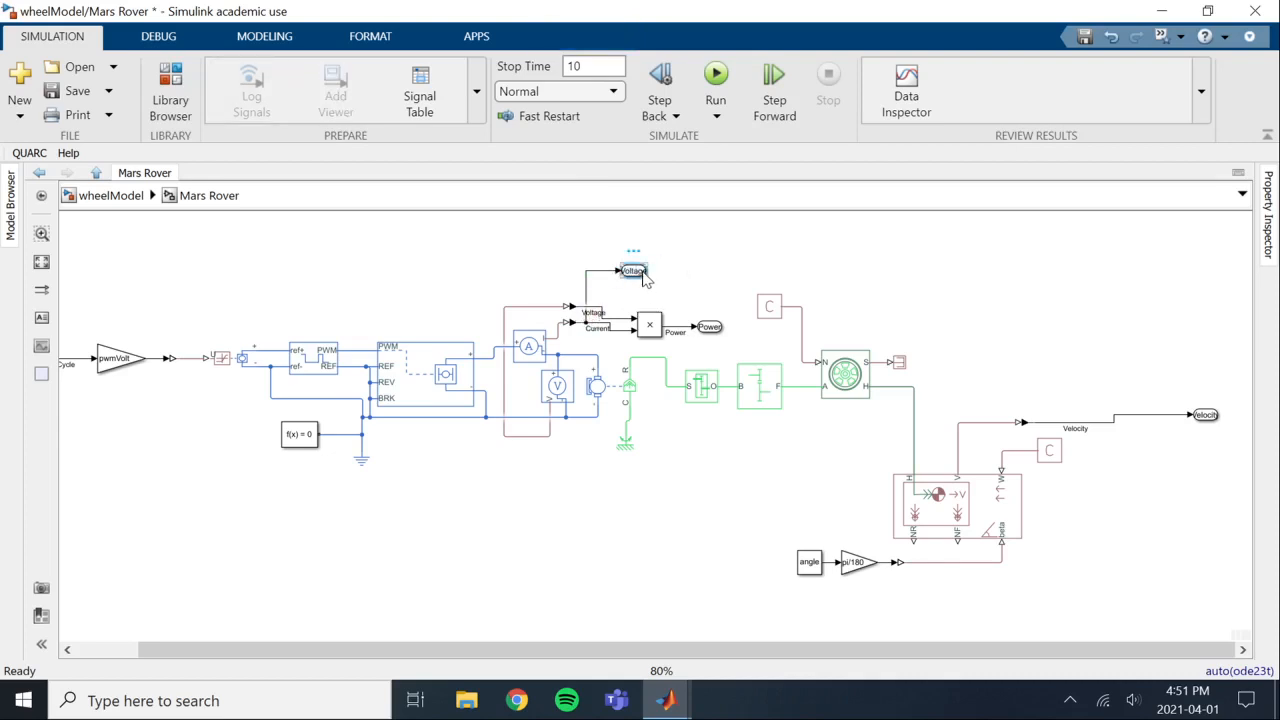
pyautogui.doubleClick(645, 279)
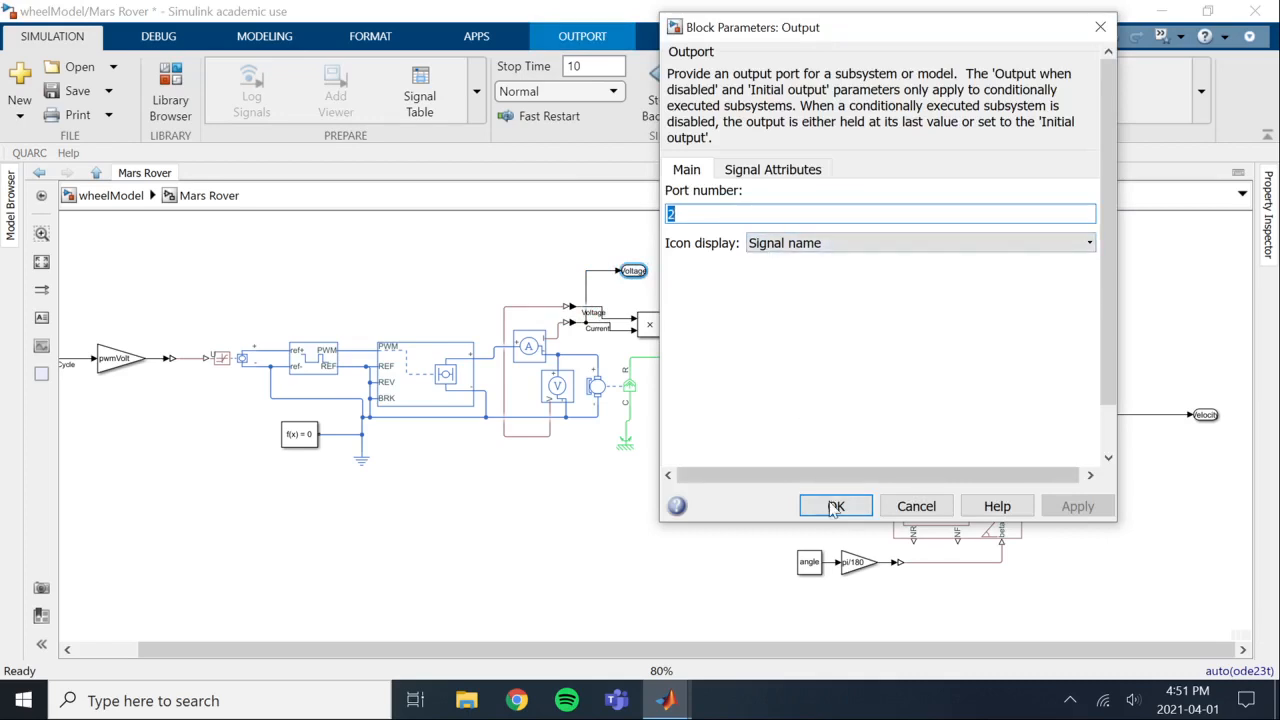
pyautogui.click(834, 506)
pyautogui.click(597, 328)
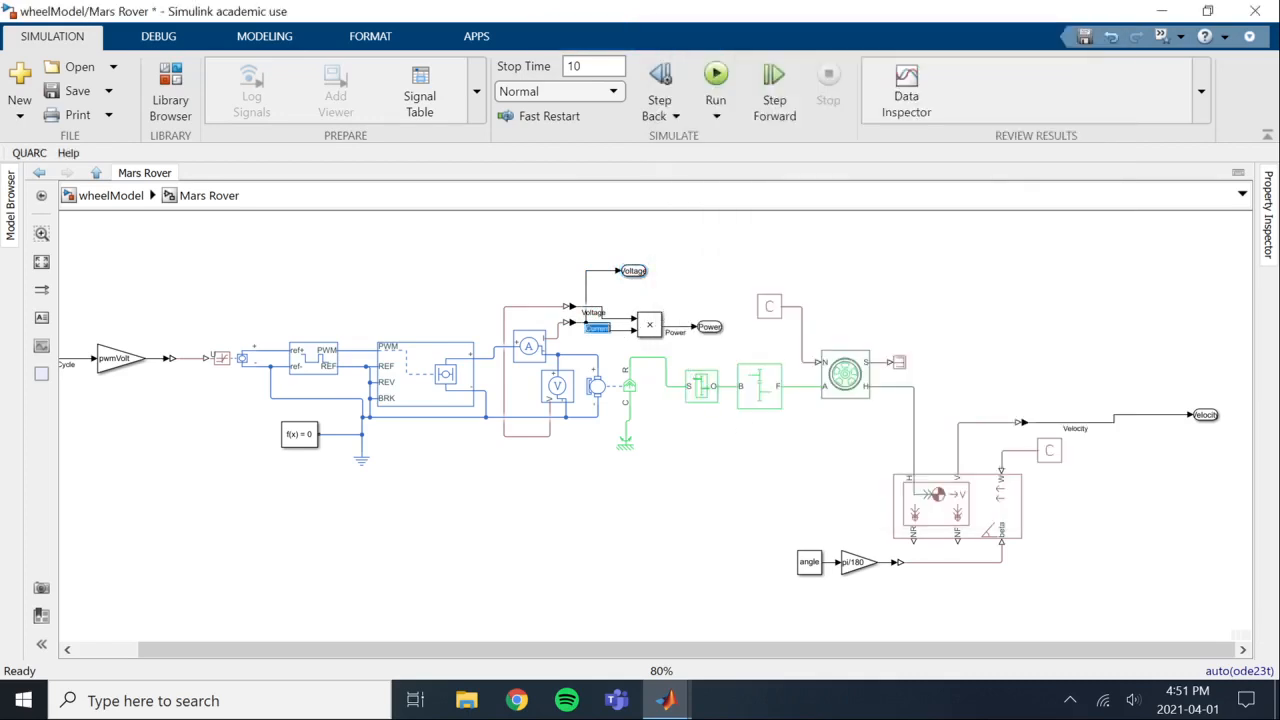
pyautogui.click(122, 196)
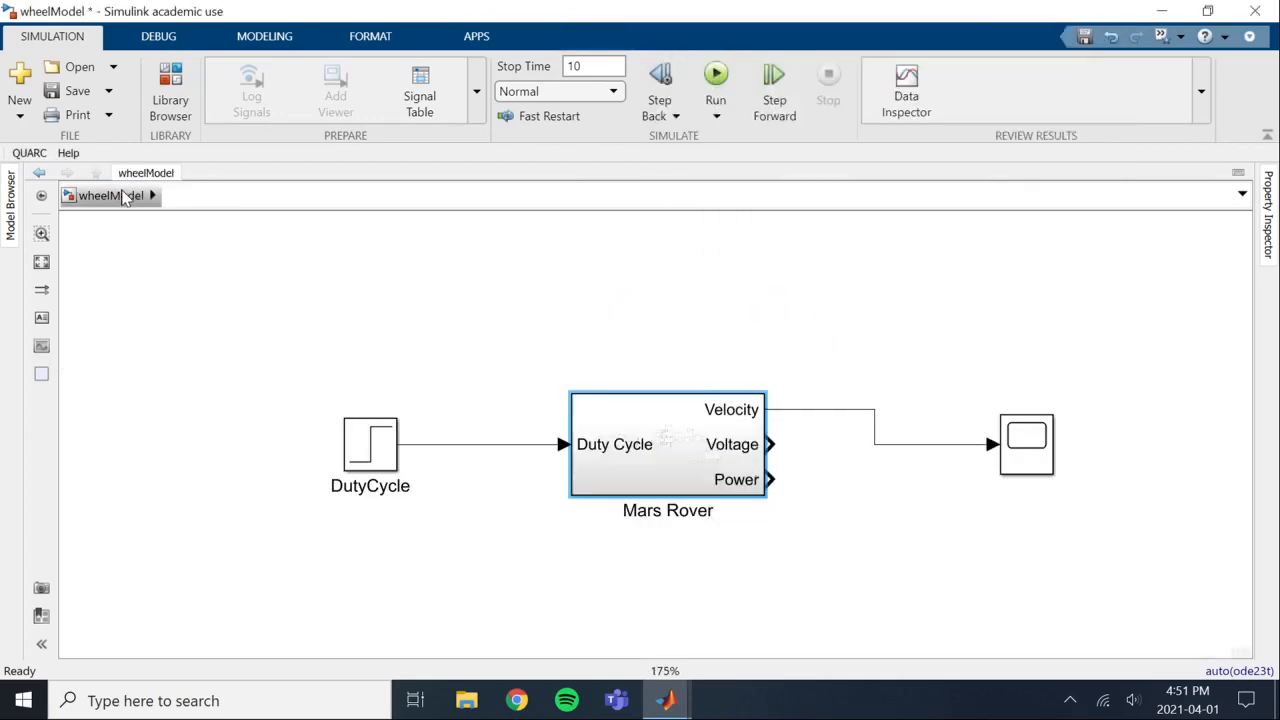
# - Reopen the Mars Rover subsystem and delete the output port still displayed as Voltage
pyautogui.doubleClick(681, 472)
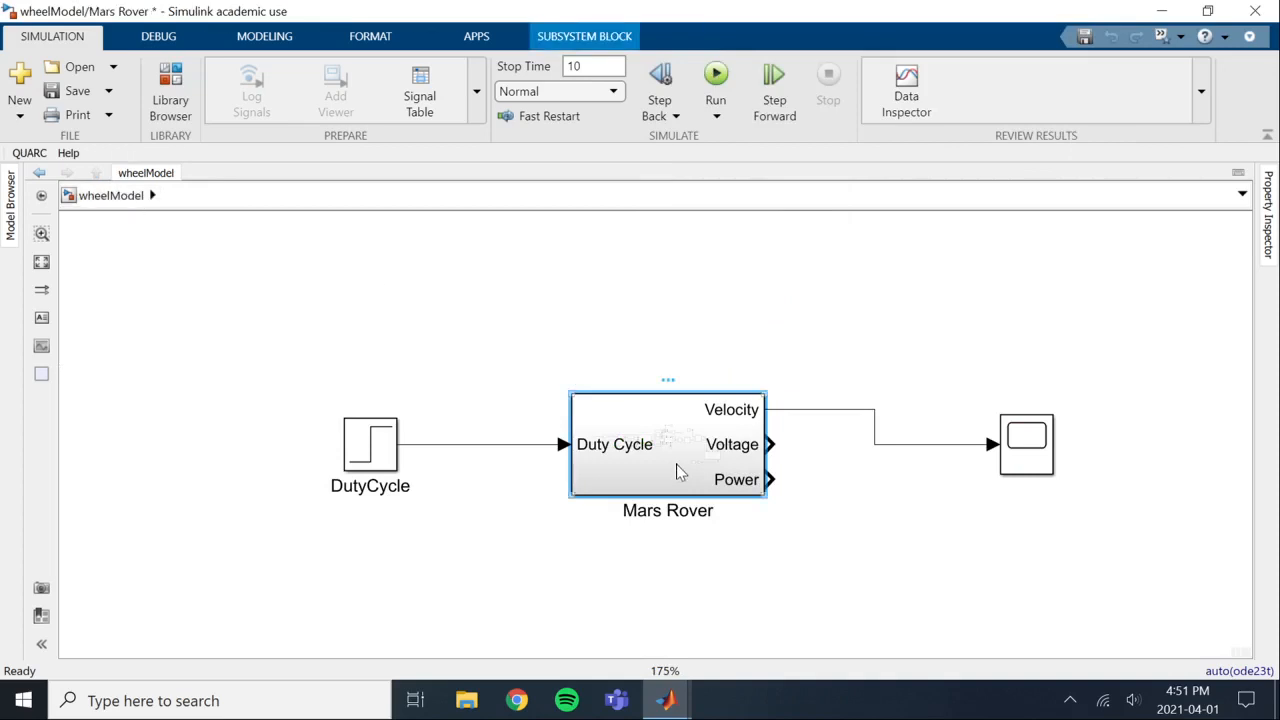
pyautogui.click(632, 272)
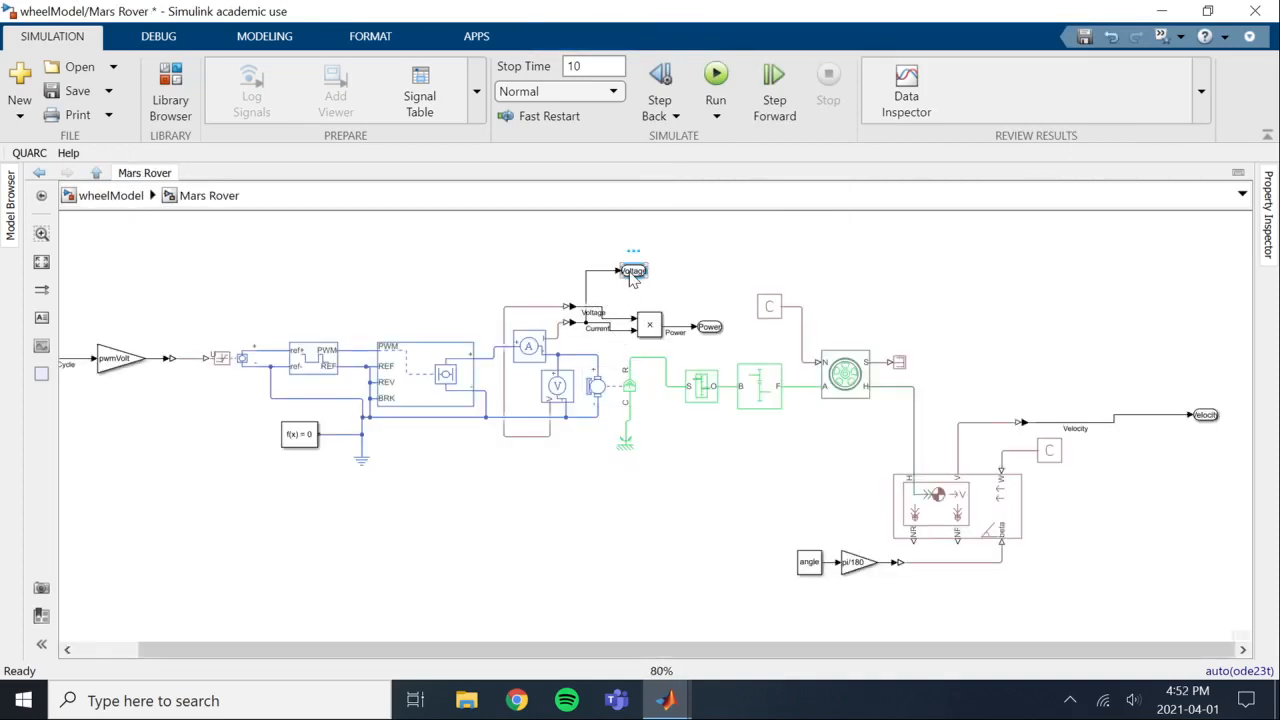
pyautogui.press('Delete')
pyautogui.doubleClick(632, 270)
pyautogui.write('ouptu')
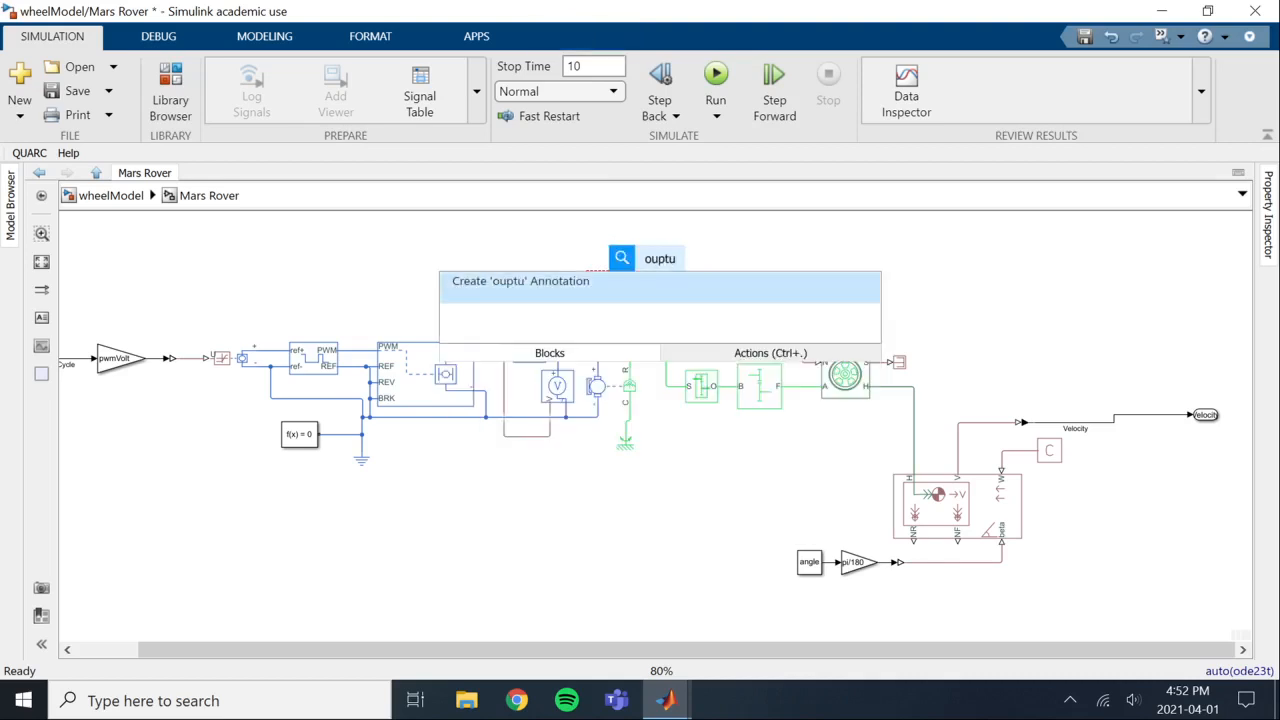
pyautogui.press('Return')
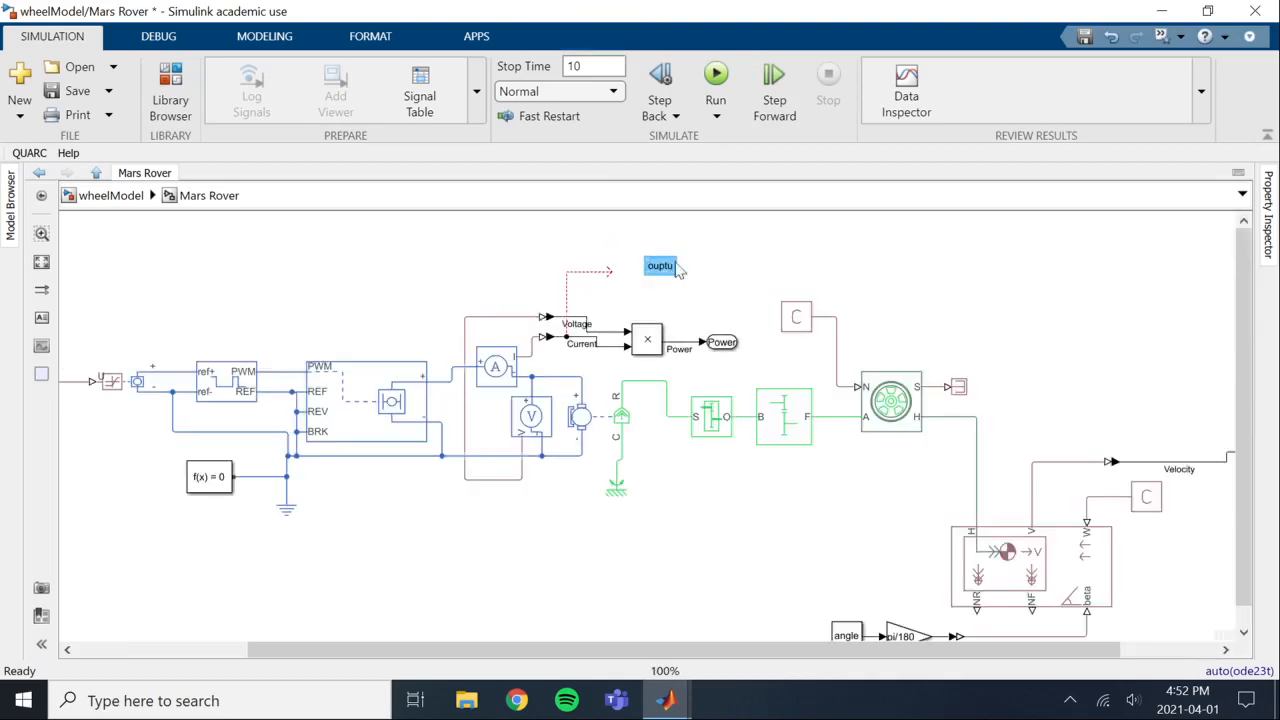
pyautogui.click(668, 267)
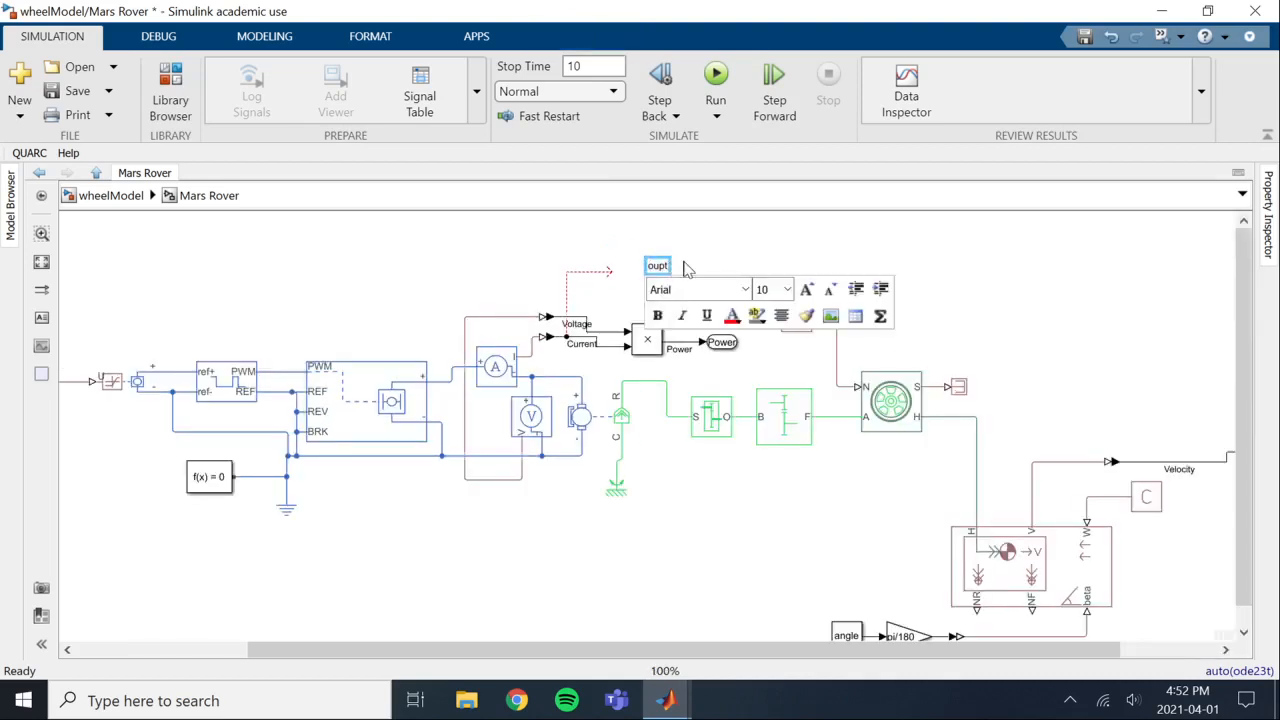
pyautogui.press('BackSpace')
pyautogui.press('BackSpace')
pyautogui.press('BackSpace')
# - Add a replacement output port and attach it to the open branch of the Current signal line
pyautogui.doubleClick(679, 253)
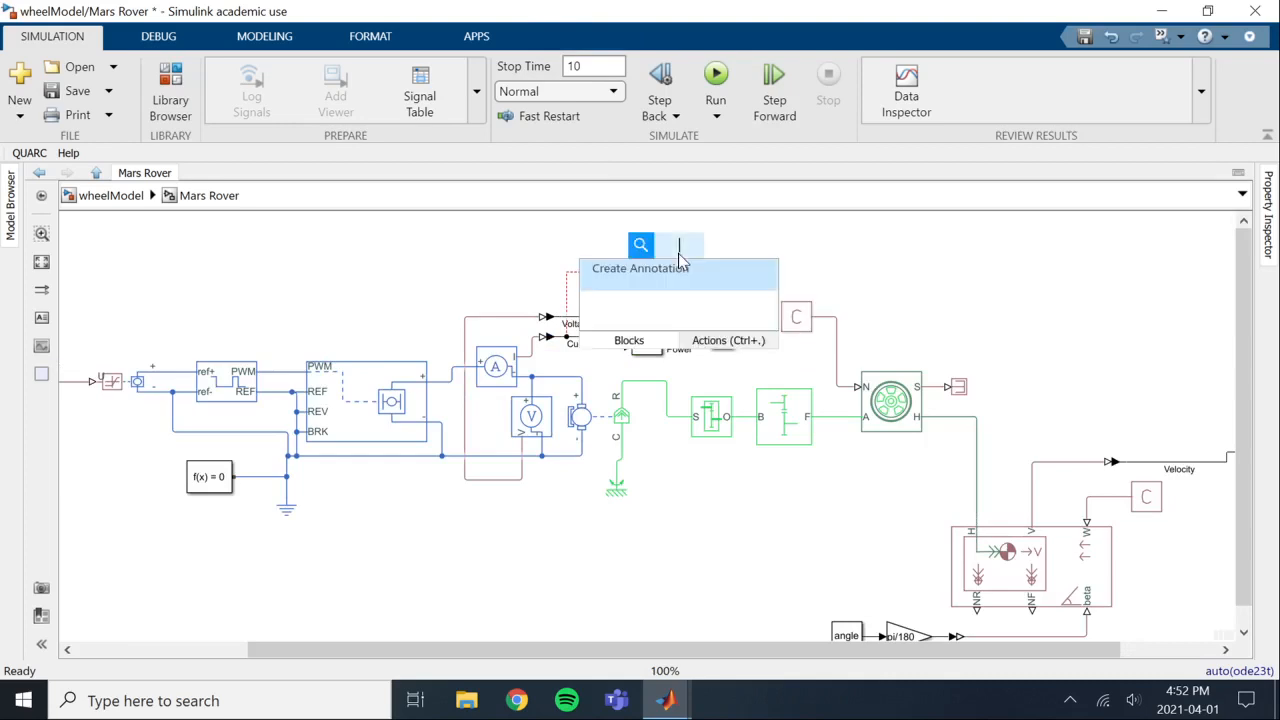
pyautogui.write('output')
pyautogui.press('Return')
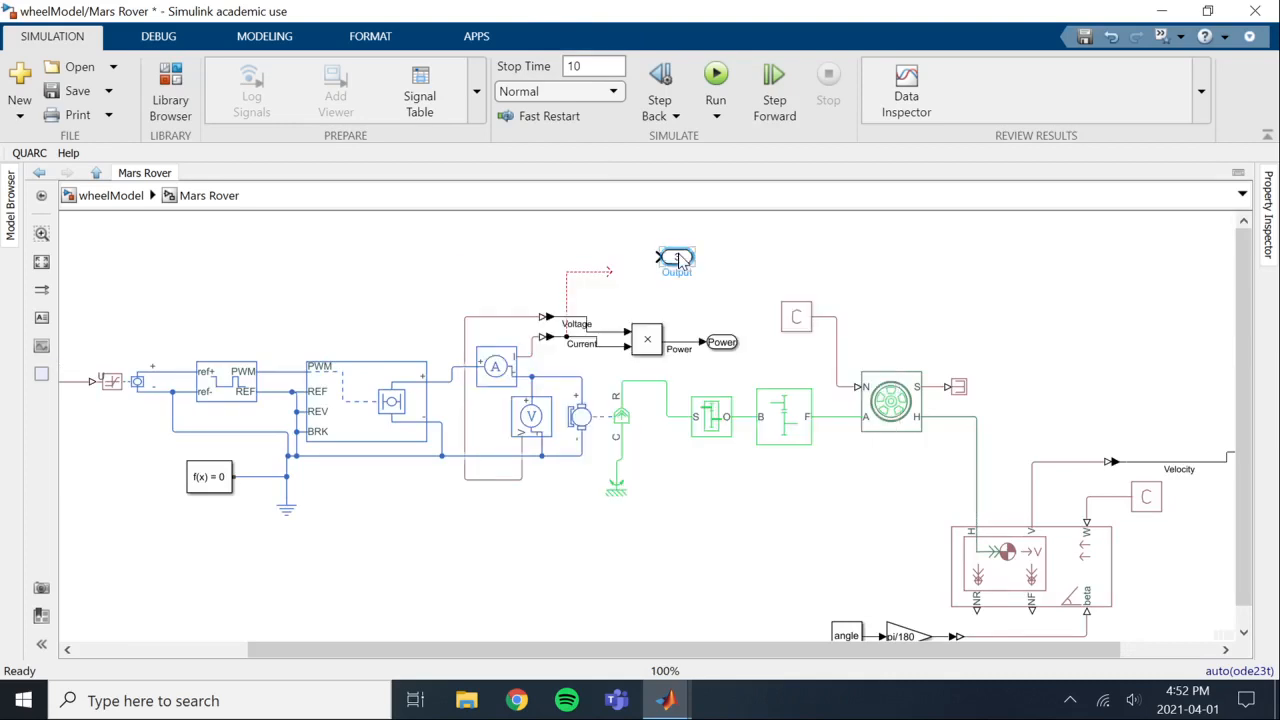
pyautogui.moveTo(679, 260); pyautogui.dragTo(629, 274)
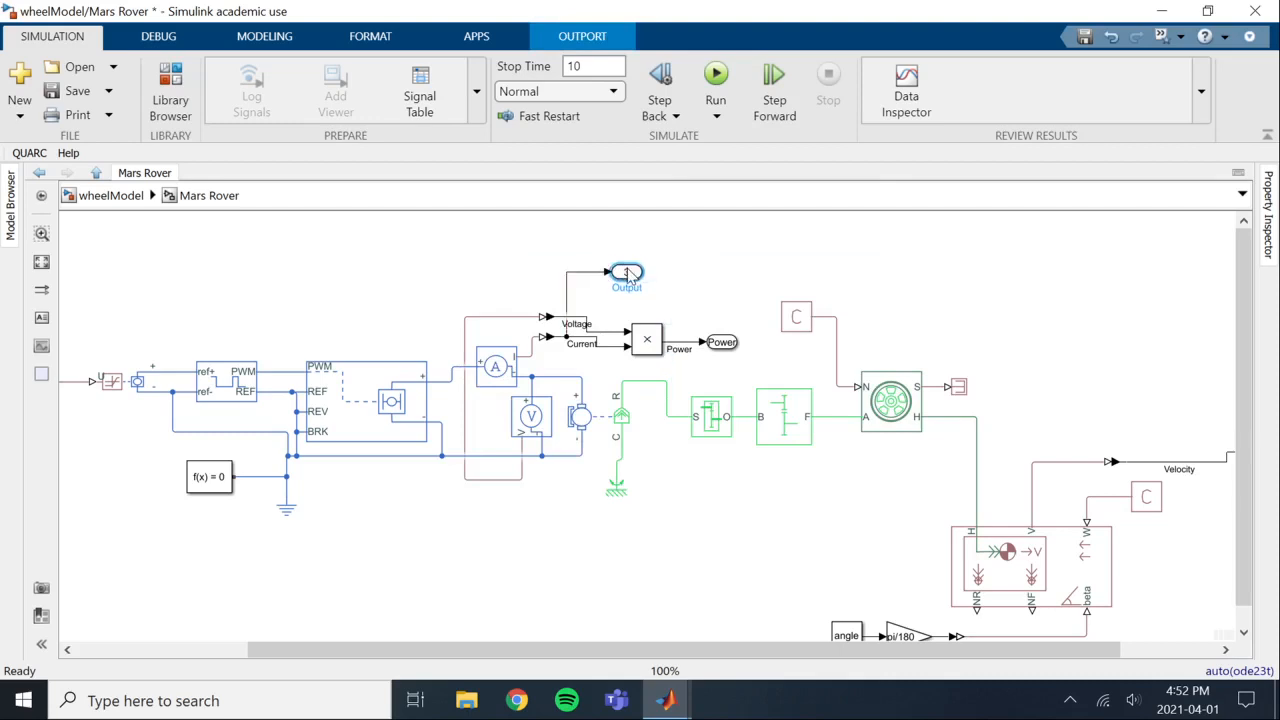
# - Set the replacement output port's icon display to Signal name
pyautogui.doubleClick(641, 283)
pyautogui.click(770, 250)
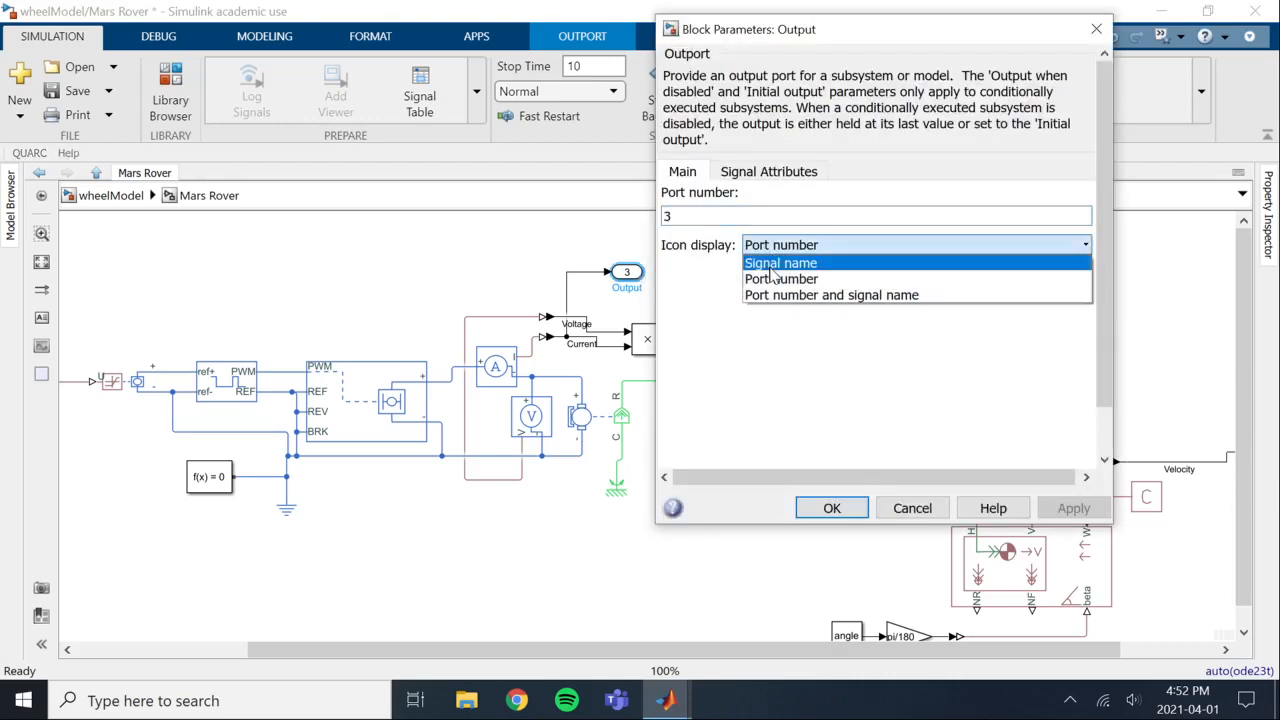
pyautogui.click(776, 261)
pyautogui.click(806, 508)
pyautogui.click(732, 258)
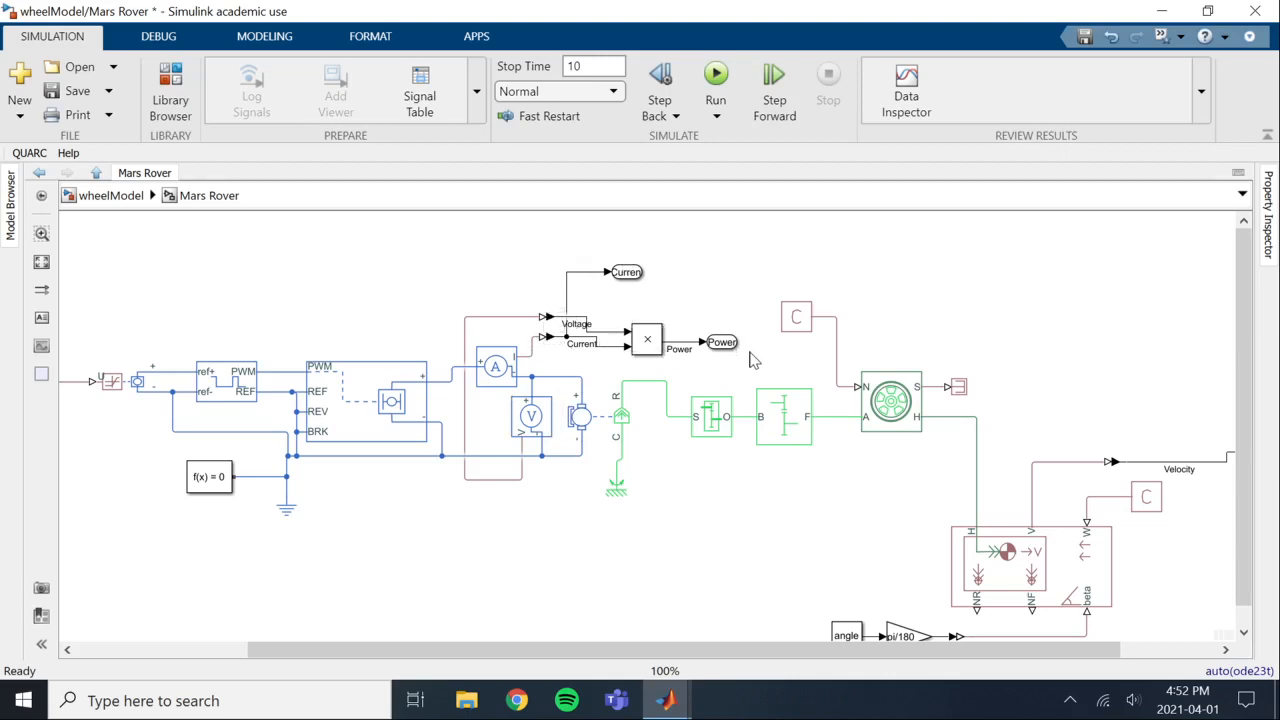
# - Return to the top level of wheelModel and add a second Scope block directly below the existing one
pyautogui.scroll(-3, 668, 358)
pyautogui.click(110, 195)
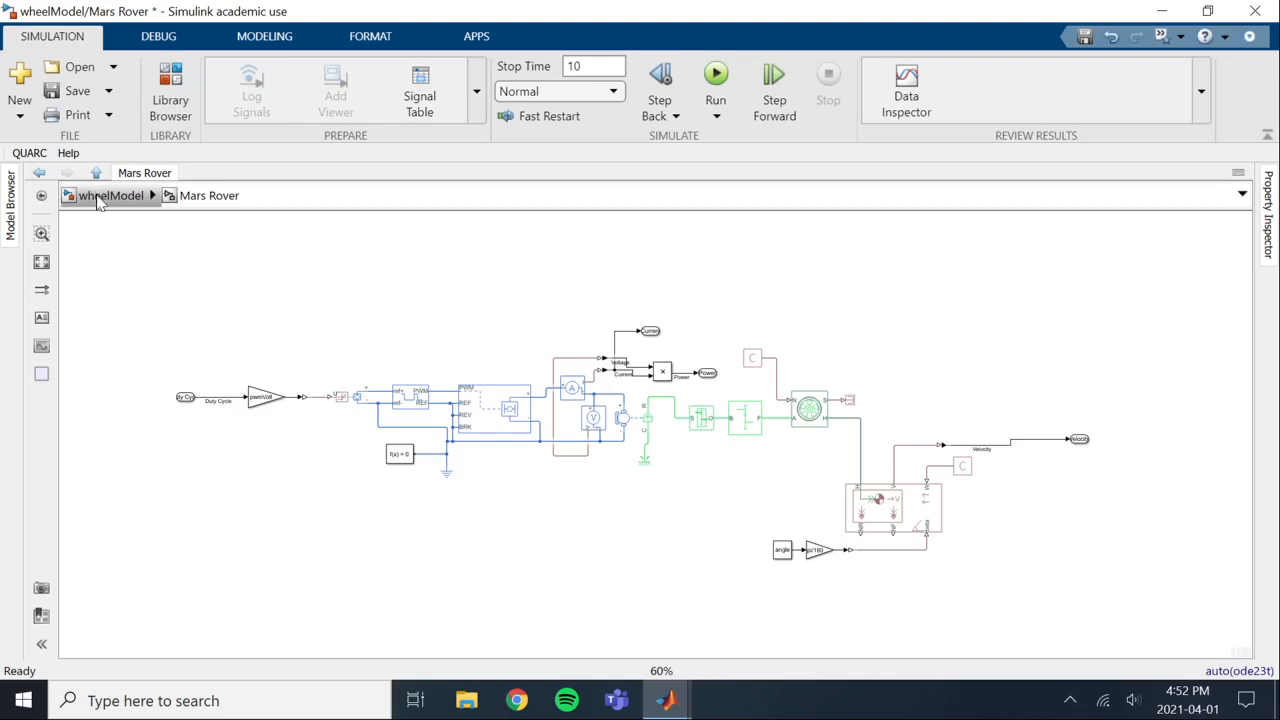
pyautogui.doubleClick(936, 578)
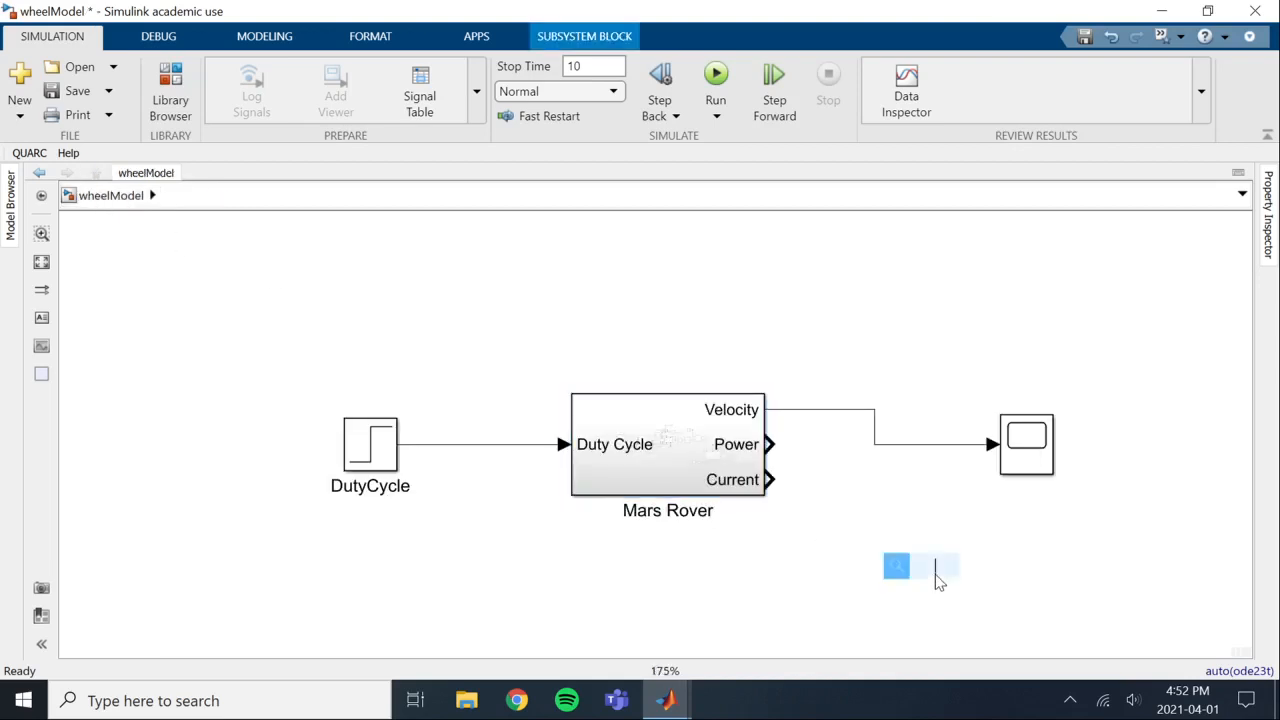
pyautogui.write('sco')
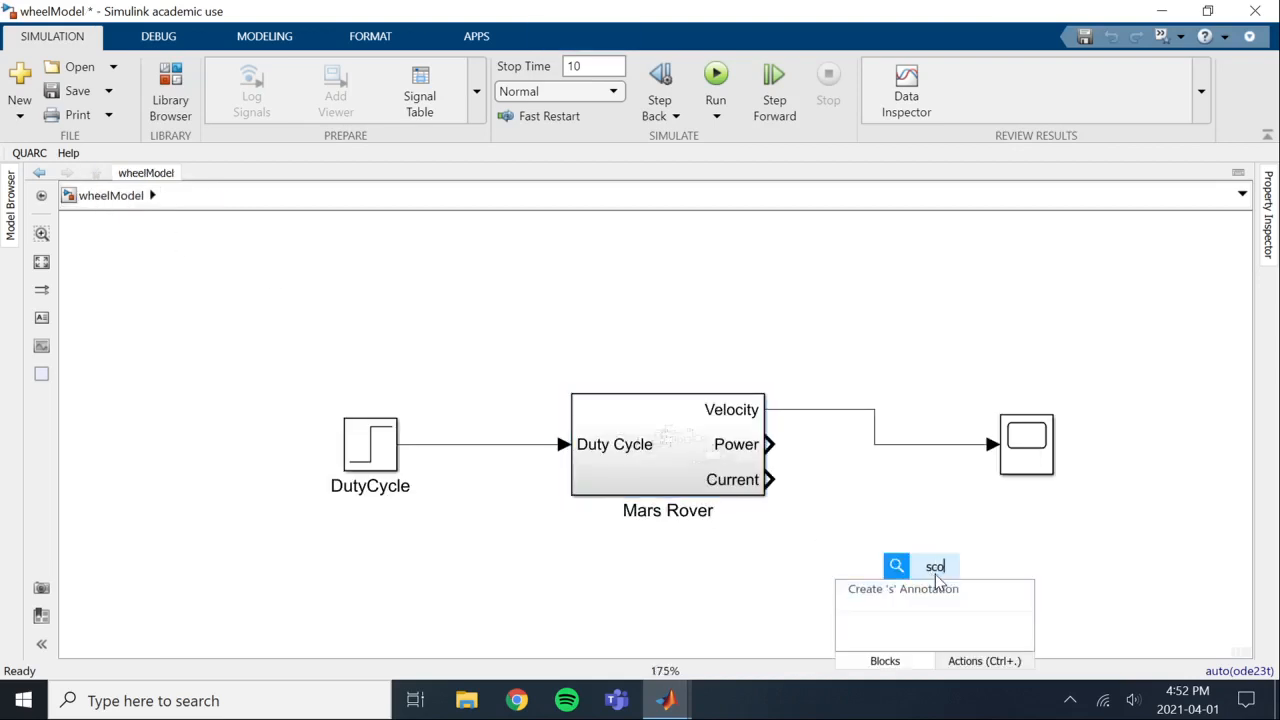
pyautogui.write('pe')
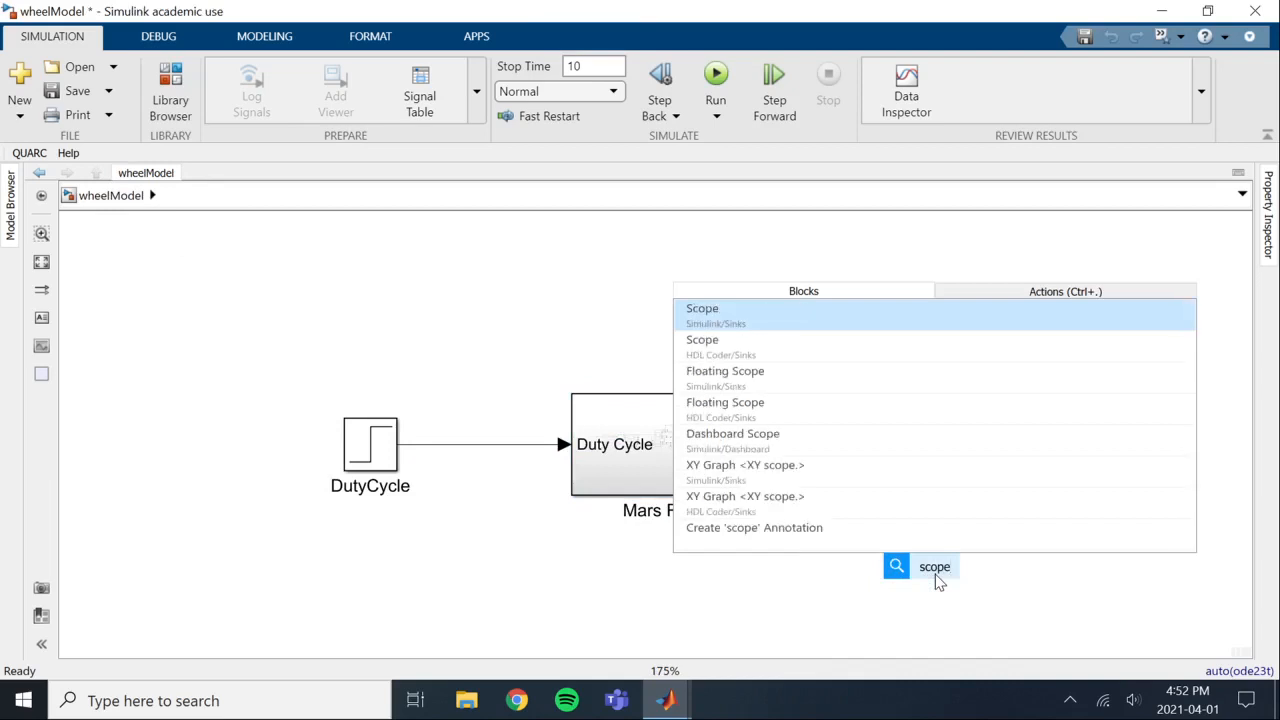
pyautogui.press('Return')
pyautogui.moveTo(930, 565); pyautogui.dragTo(1026, 520)
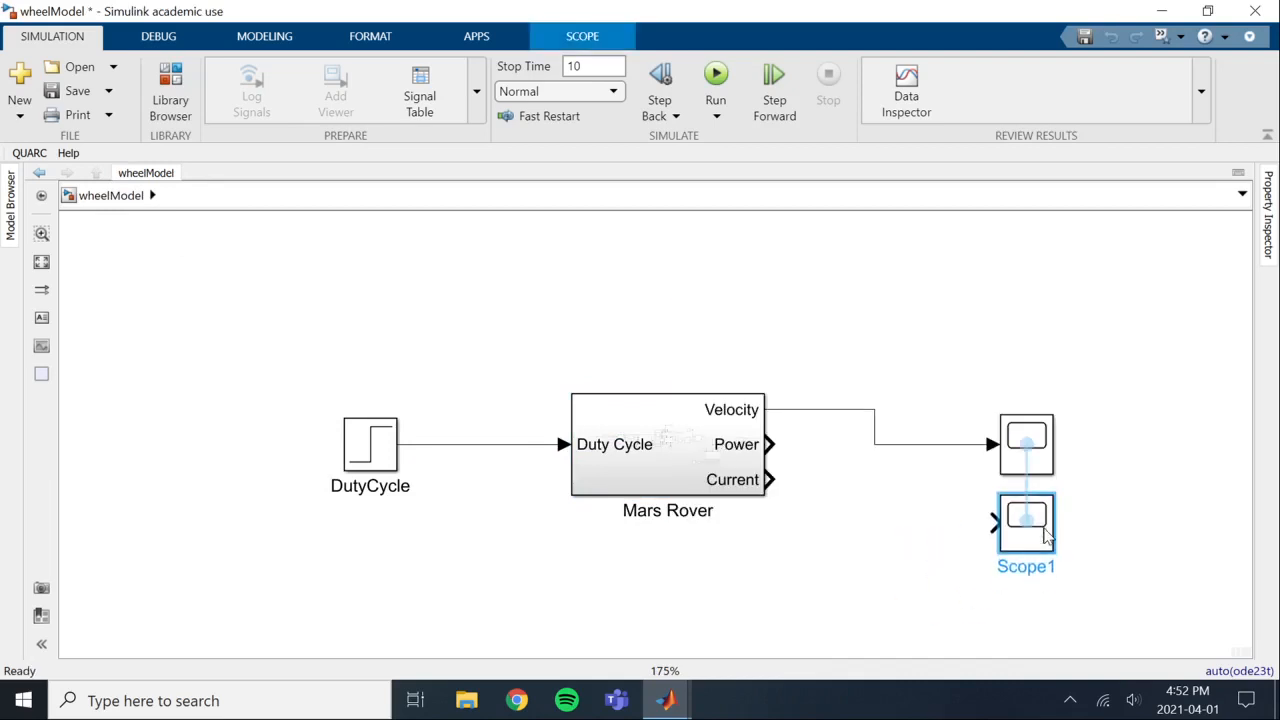
# - Align the original Scope with the Velocity output and connect the Mars Rover block's Current output to the second Scope
pyautogui.moveTo(1026, 446); pyautogui.dragTo(1026, 411)
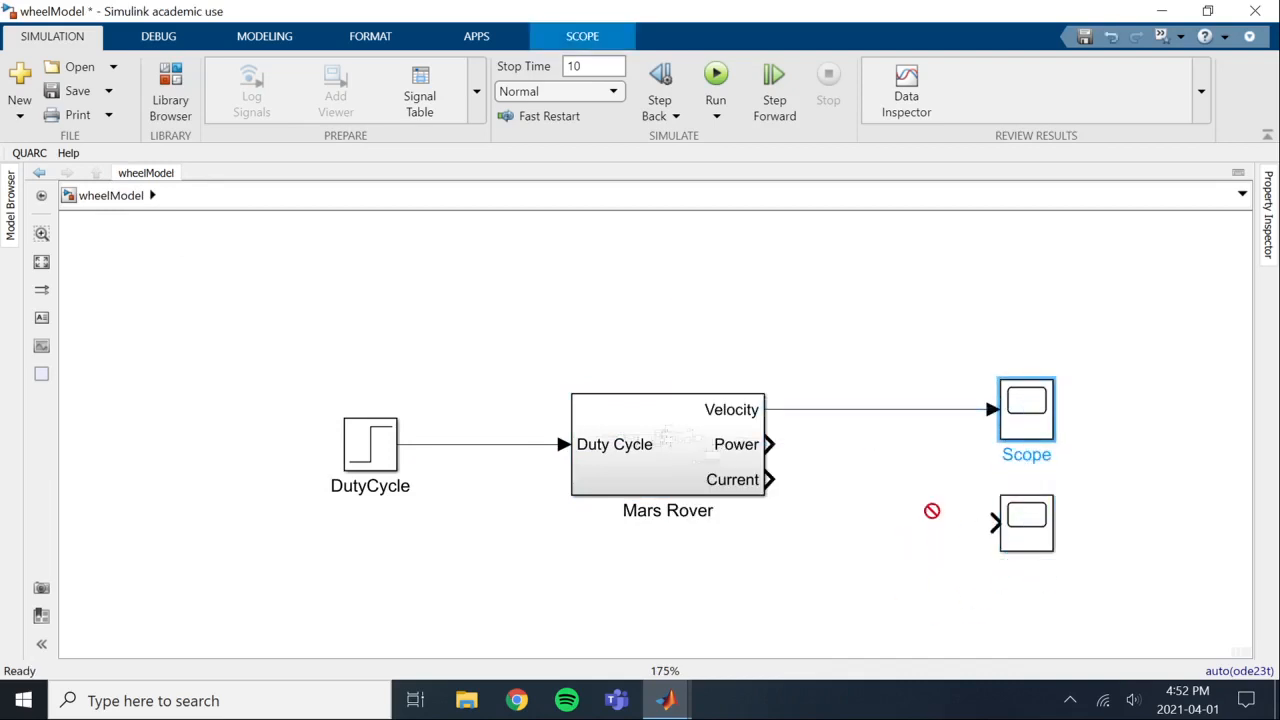
pyautogui.moveTo(993, 522); pyautogui.dragTo(770, 480)
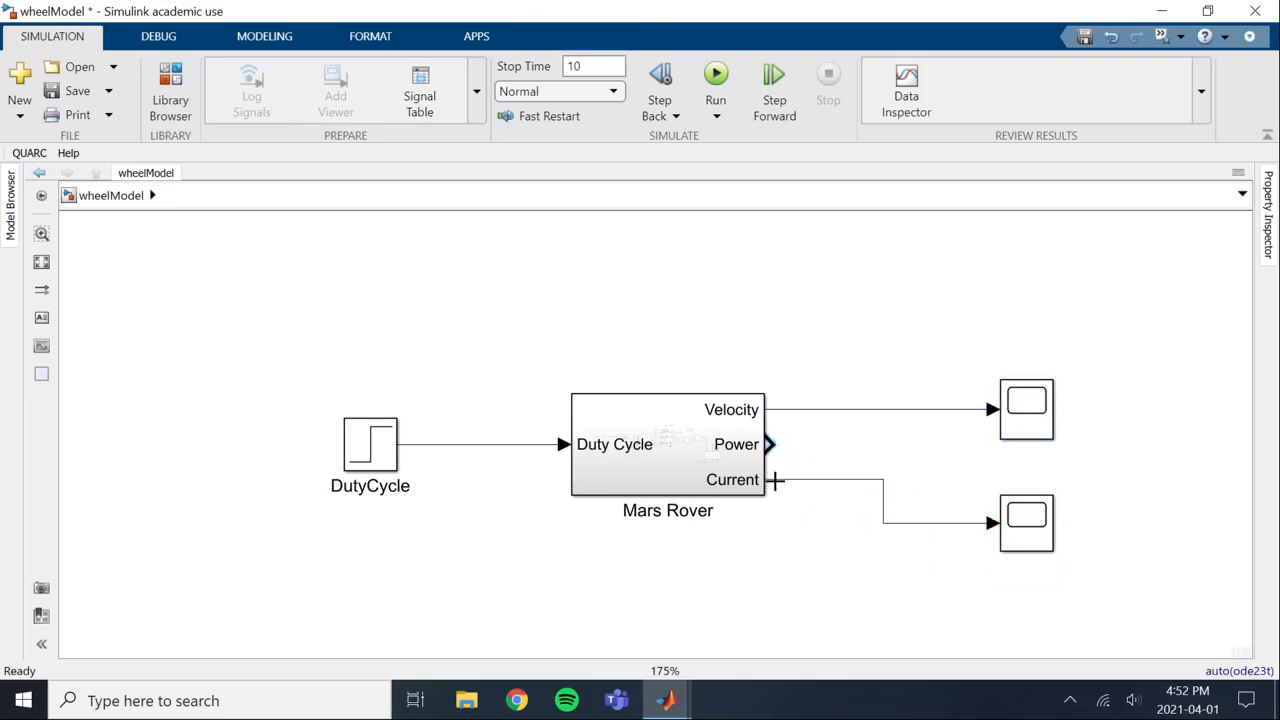
# - Connect the Mars Rover block's Power output to the second Scope as an additional input and save the model
pyautogui.click(1011, 521)
pyautogui.moveTo(1011, 521); pyautogui.dragTo(777, 444)
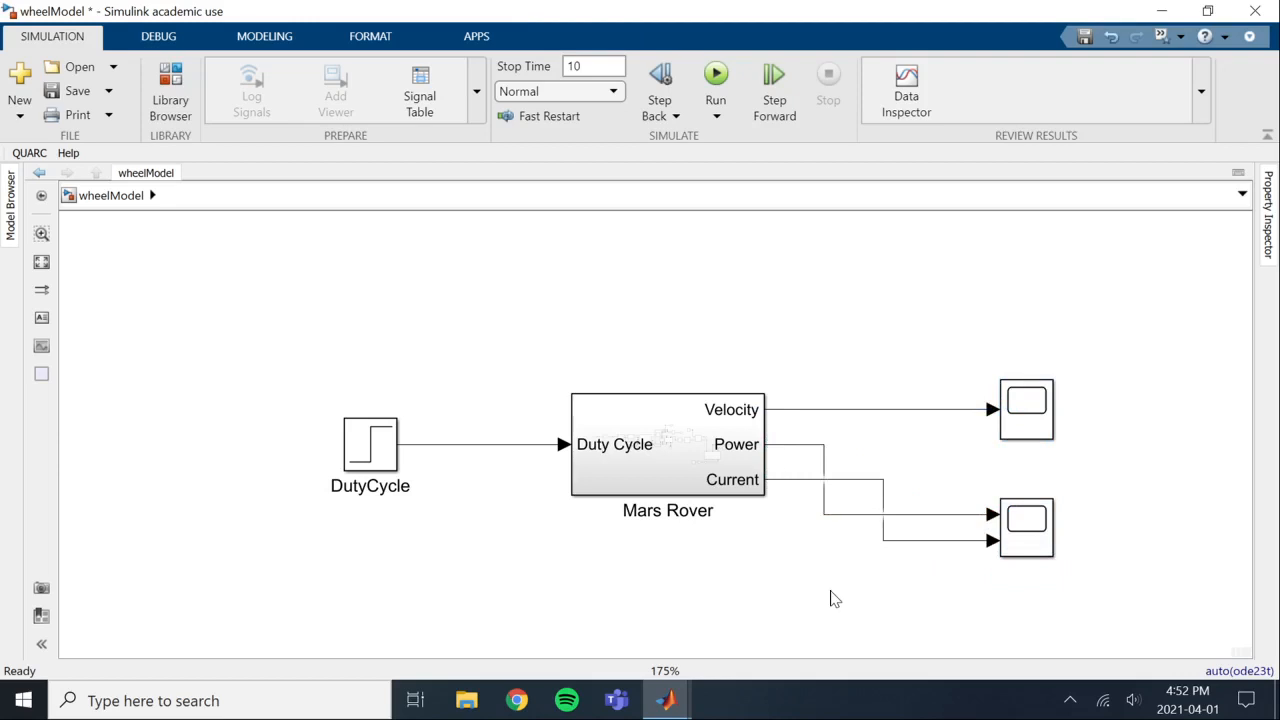
pyautogui.hotkey('ctrl', 's')
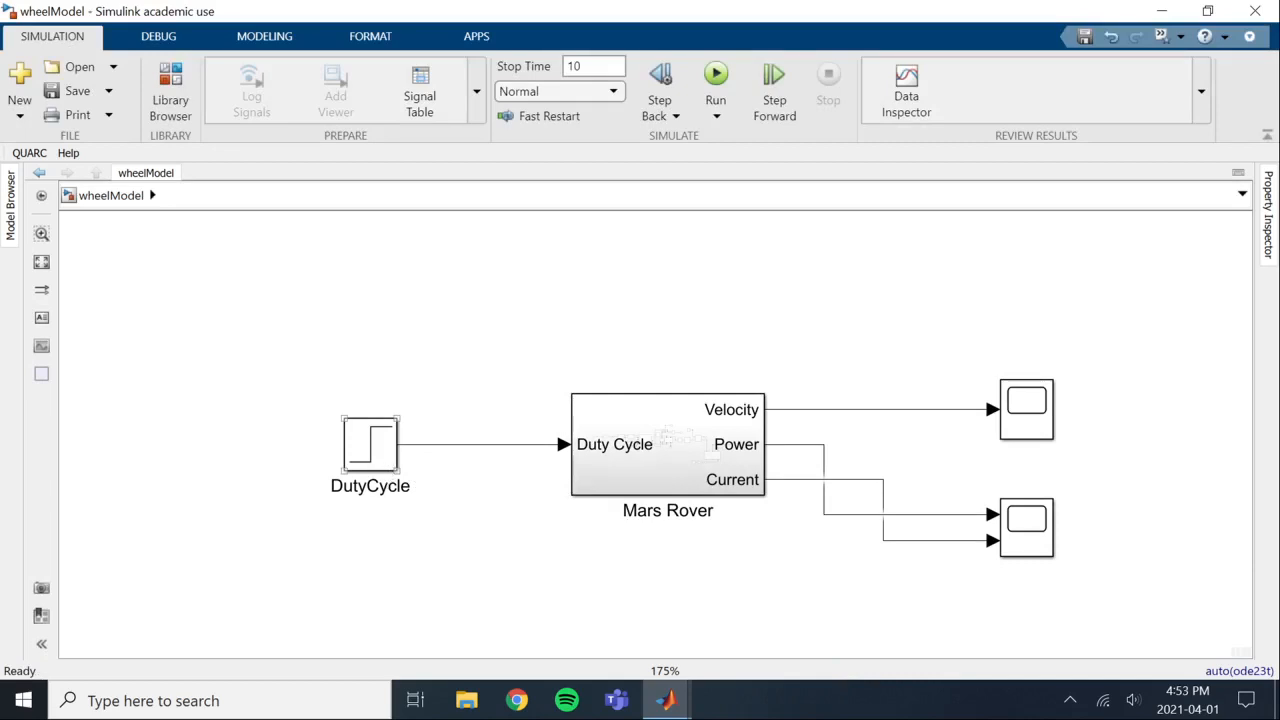
# - Run the simulation and check the velocity response in the first Scope
pyautogui.click(714, 92)
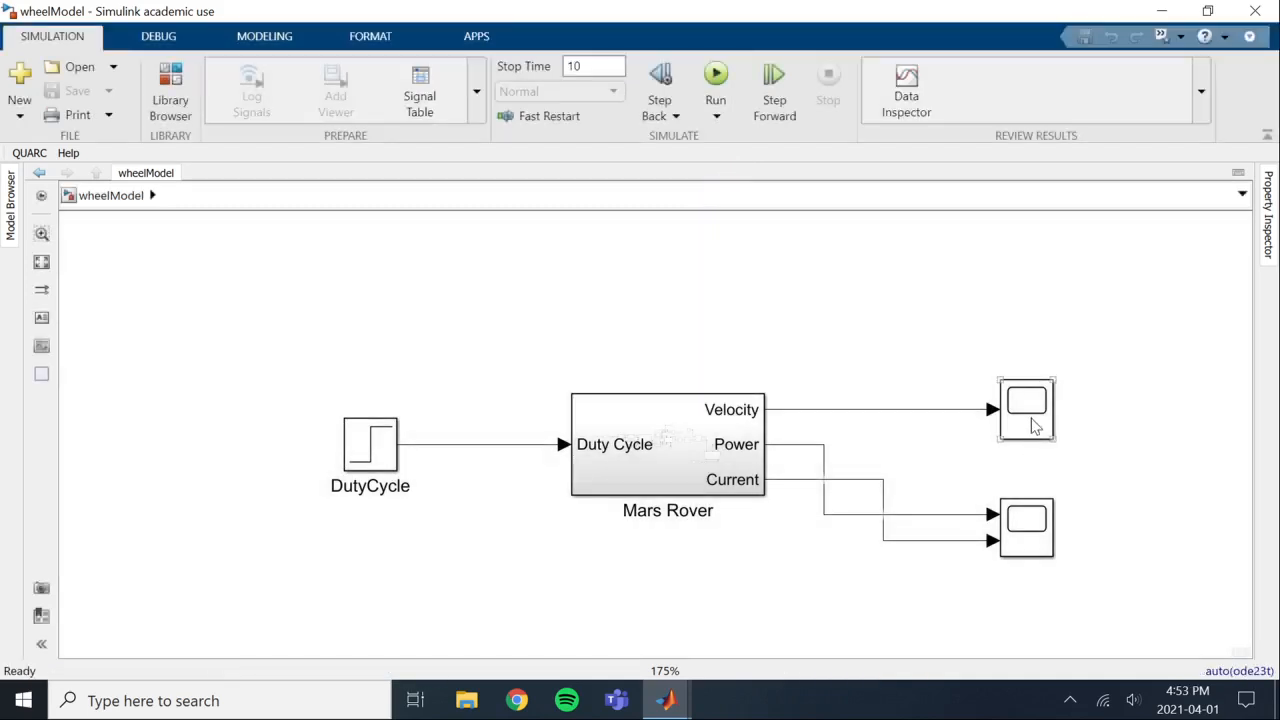
pyautogui.doubleClick(1031, 424)
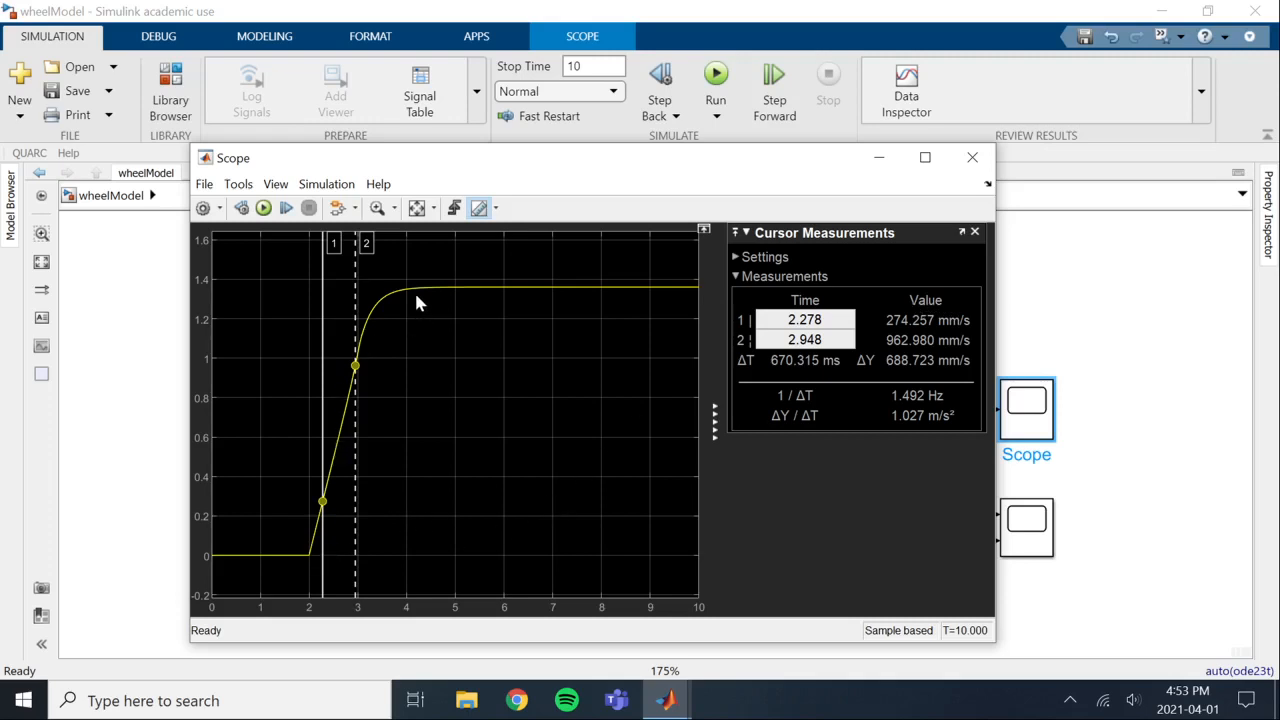
pyautogui.click(972, 157)
# - Show cursor measurements for the Power trace in the second Scope, with cursor 1 at about 2.54 s, and widen the scope window
pyautogui.click(1022, 538)
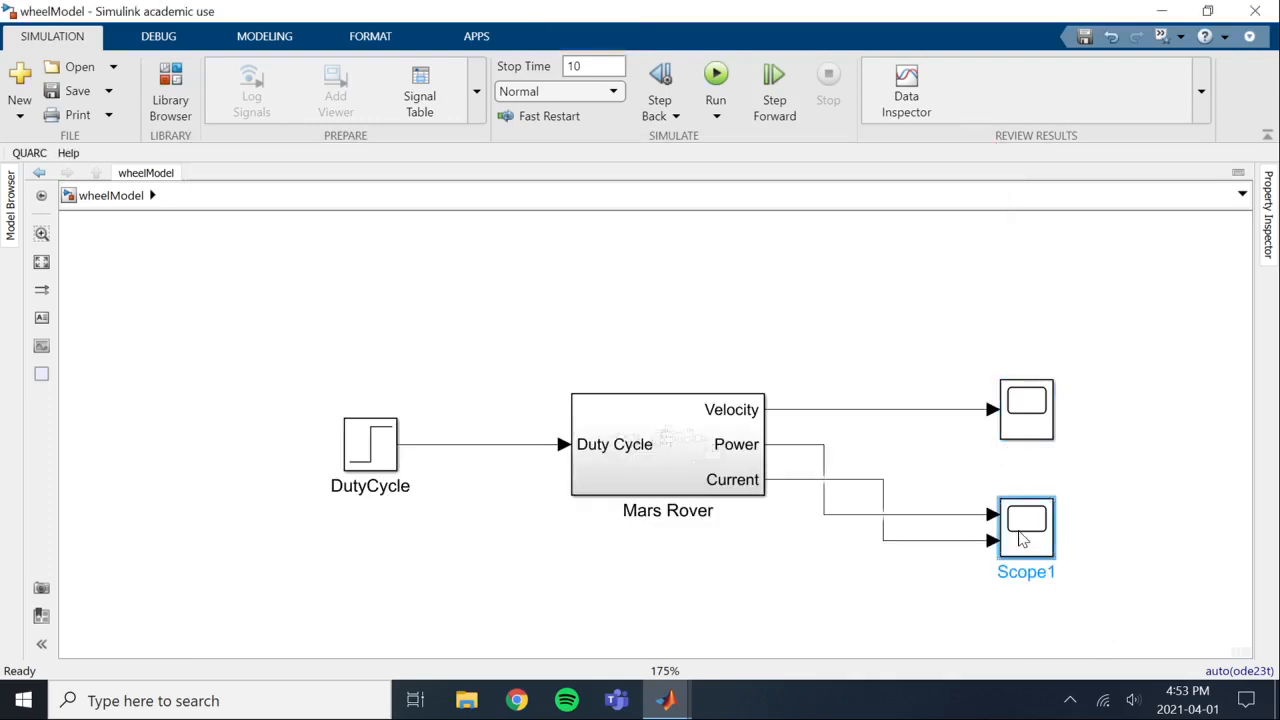
pyautogui.doubleClick(1022, 538)
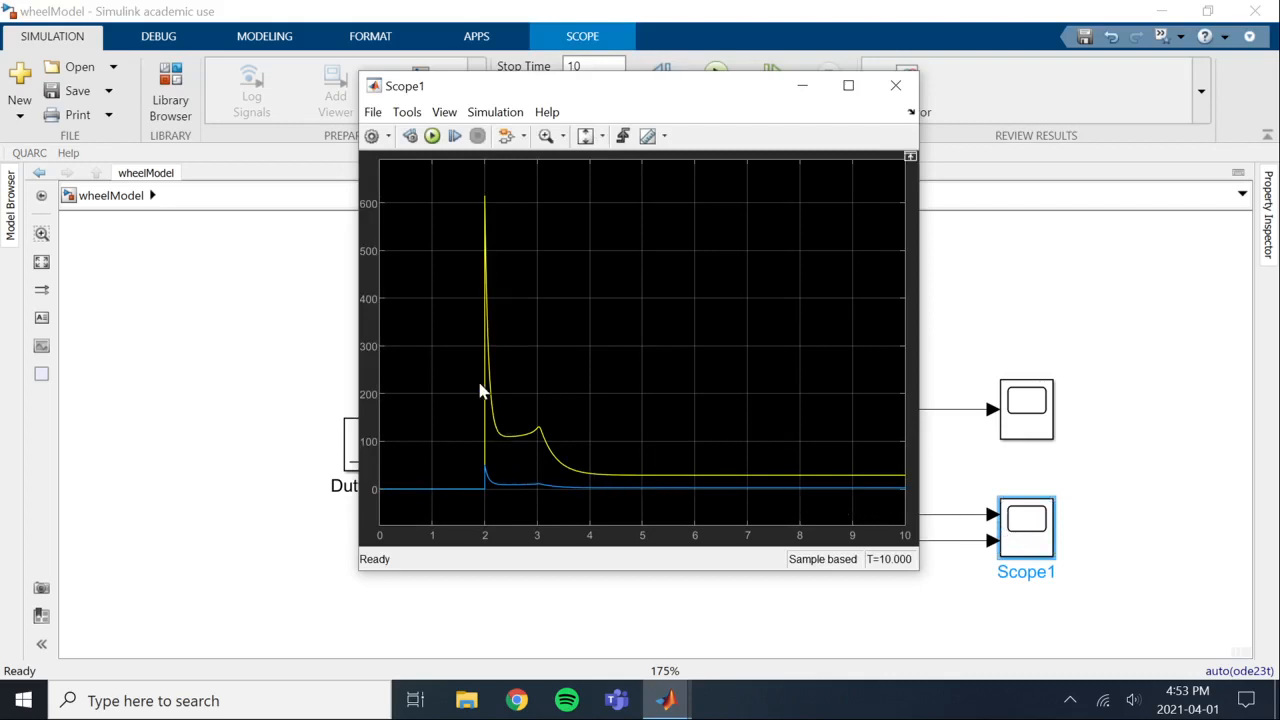
pyautogui.click(648, 137)
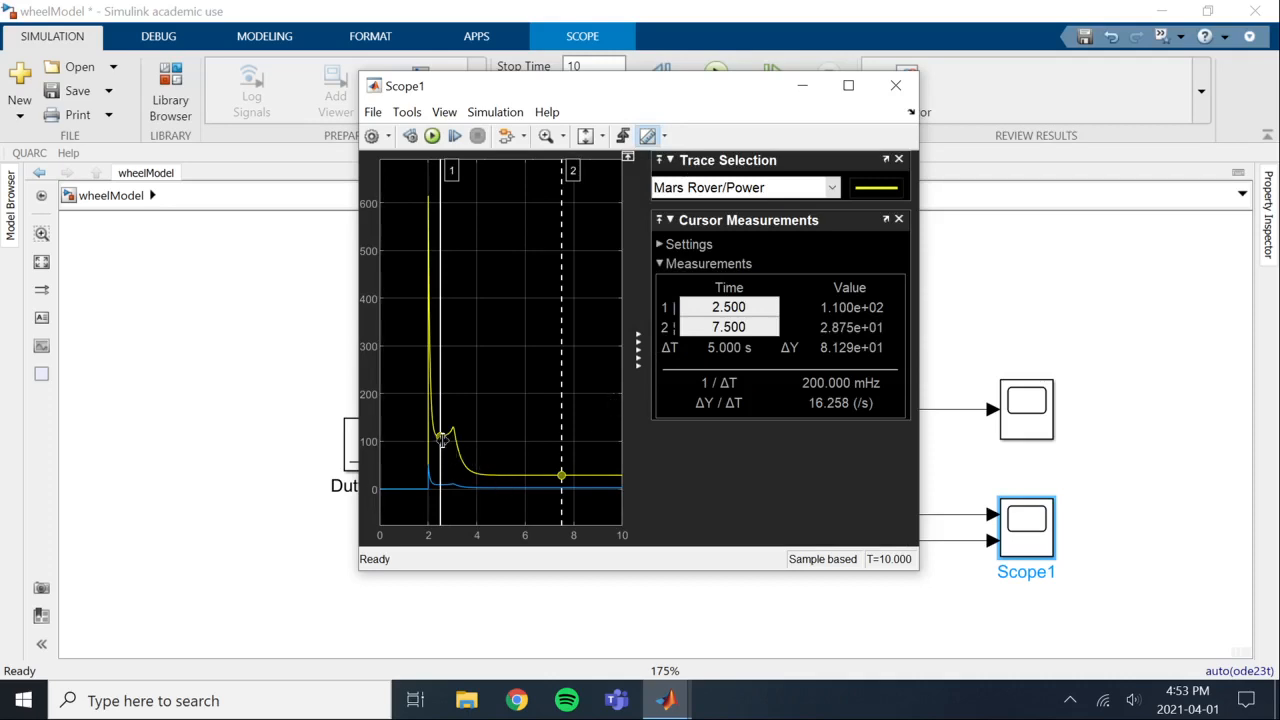
pyautogui.moveTo(438, 437); pyautogui.dragTo(446, 432)
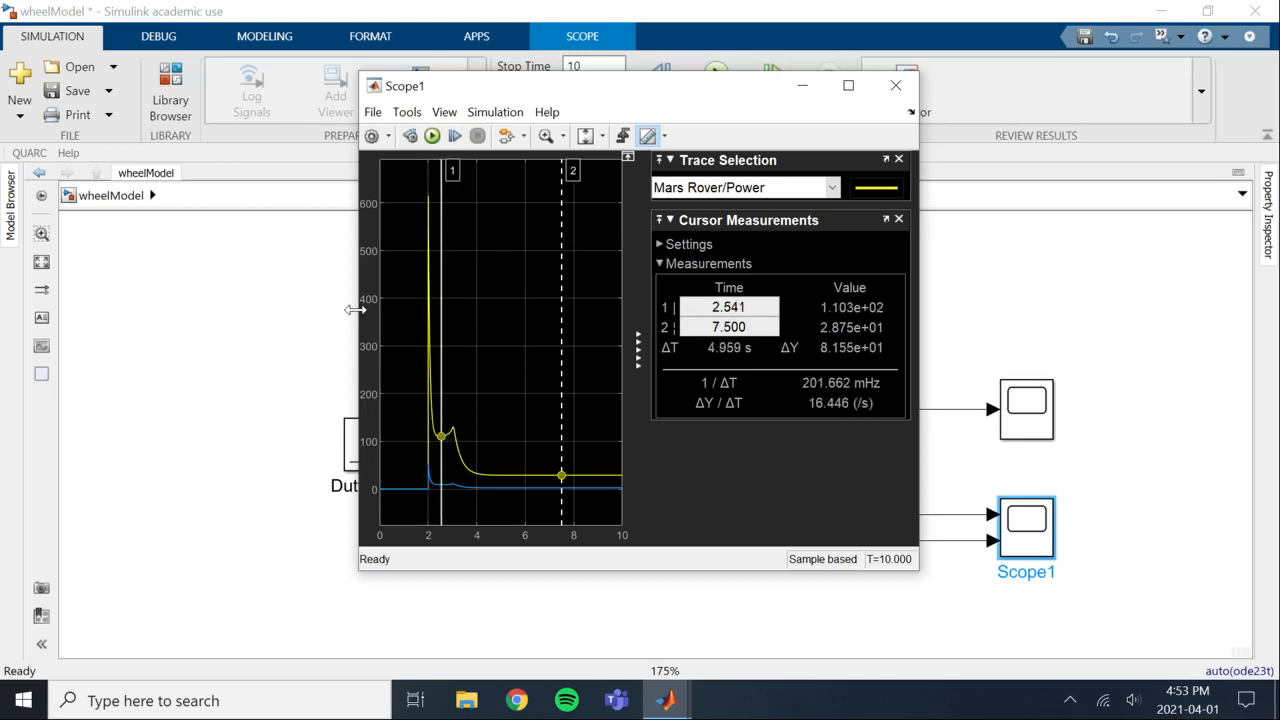
pyautogui.moveTo(359, 312); pyautogui.dragTo(146, 323)
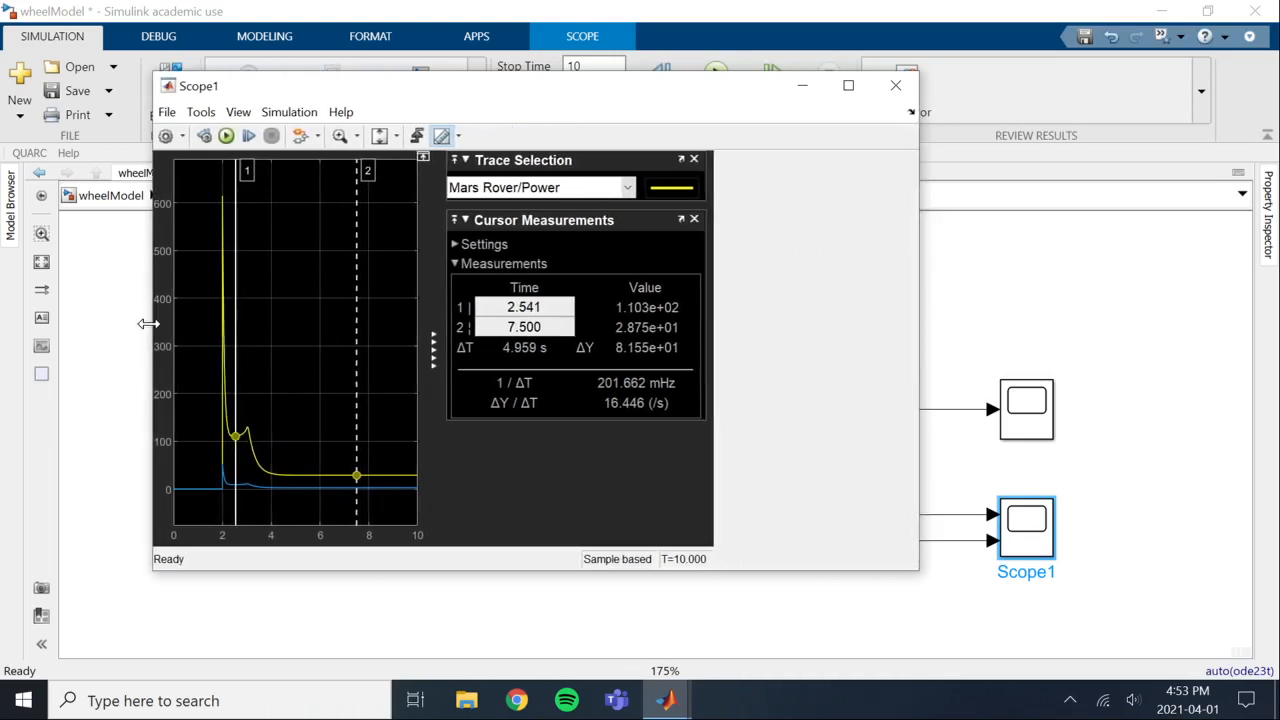
pyautogui.moveTo(330, 92); pyautogui.dragTo(430, 130)
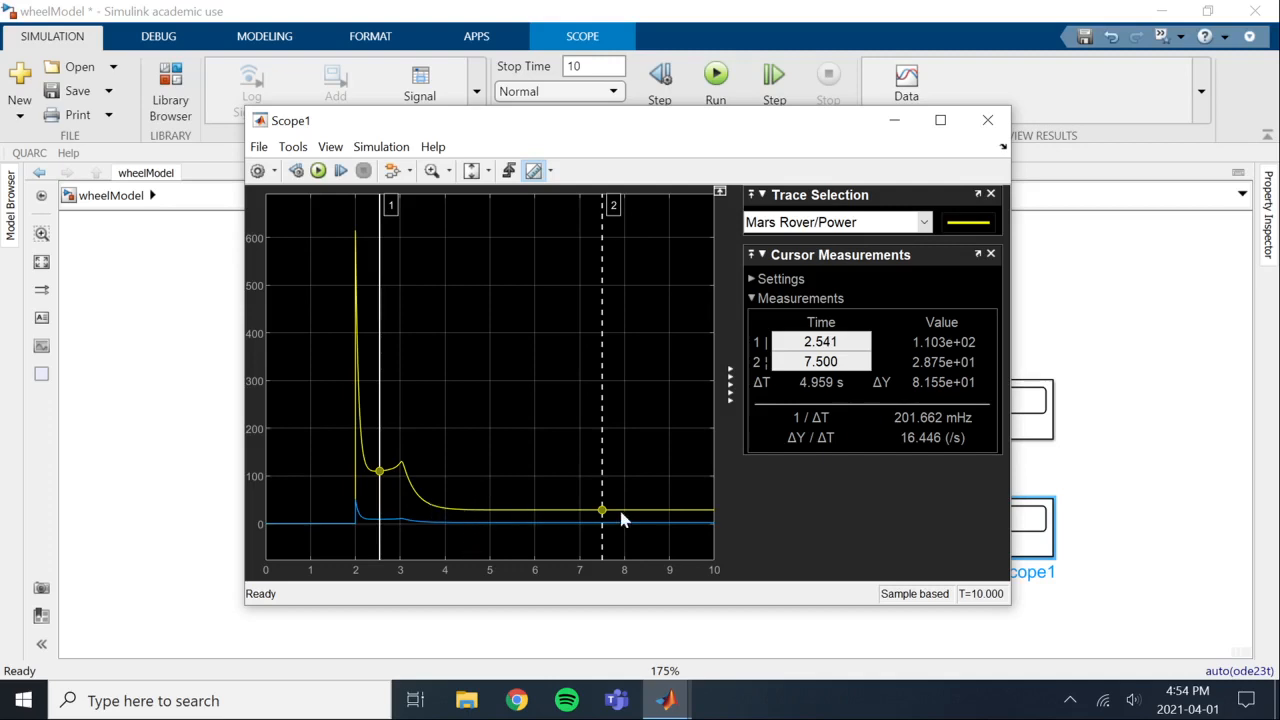
# - Measure the Mars Rover/Current trace with cursor 1 at about 2.01 s, and close the second Scope's window
pyautogui.click(924, 222)
pyautogui.click(918, 245)
pyautogui.click(924, 222)
pyautogui.click(912, 262)
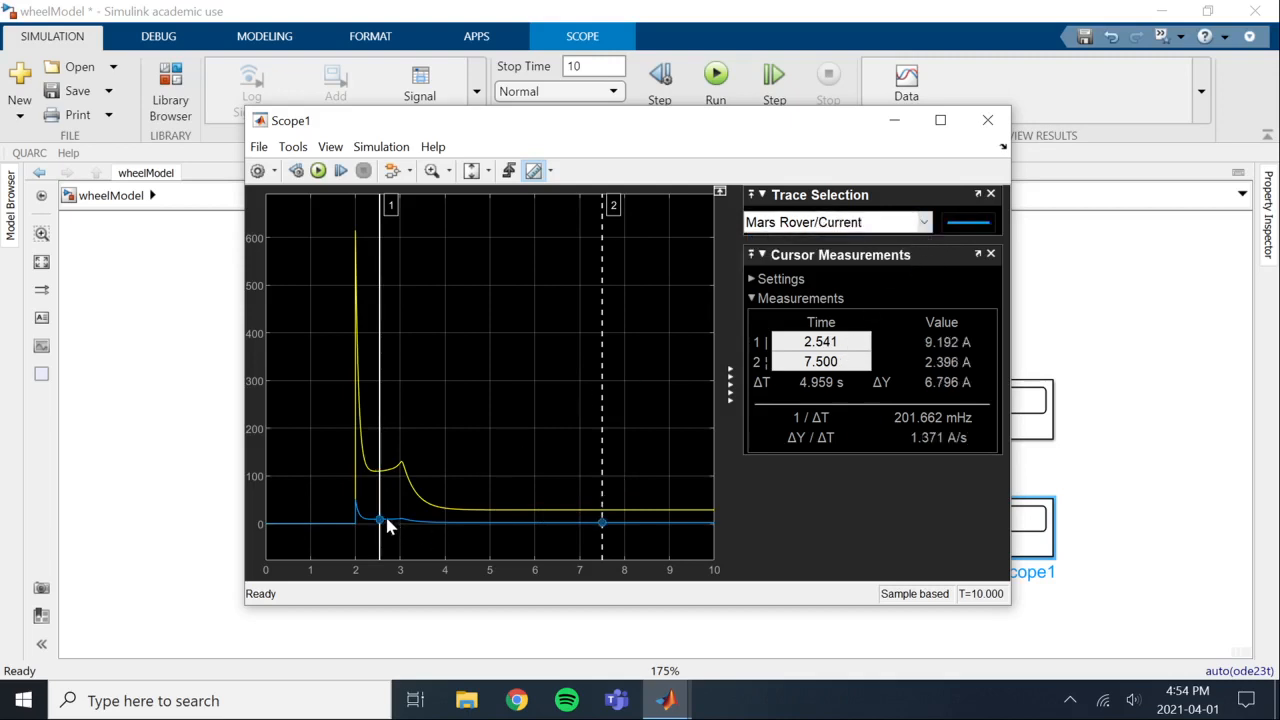
pyautogui.moveTo(379, 522); pyautogui.dragTo(356, 526)
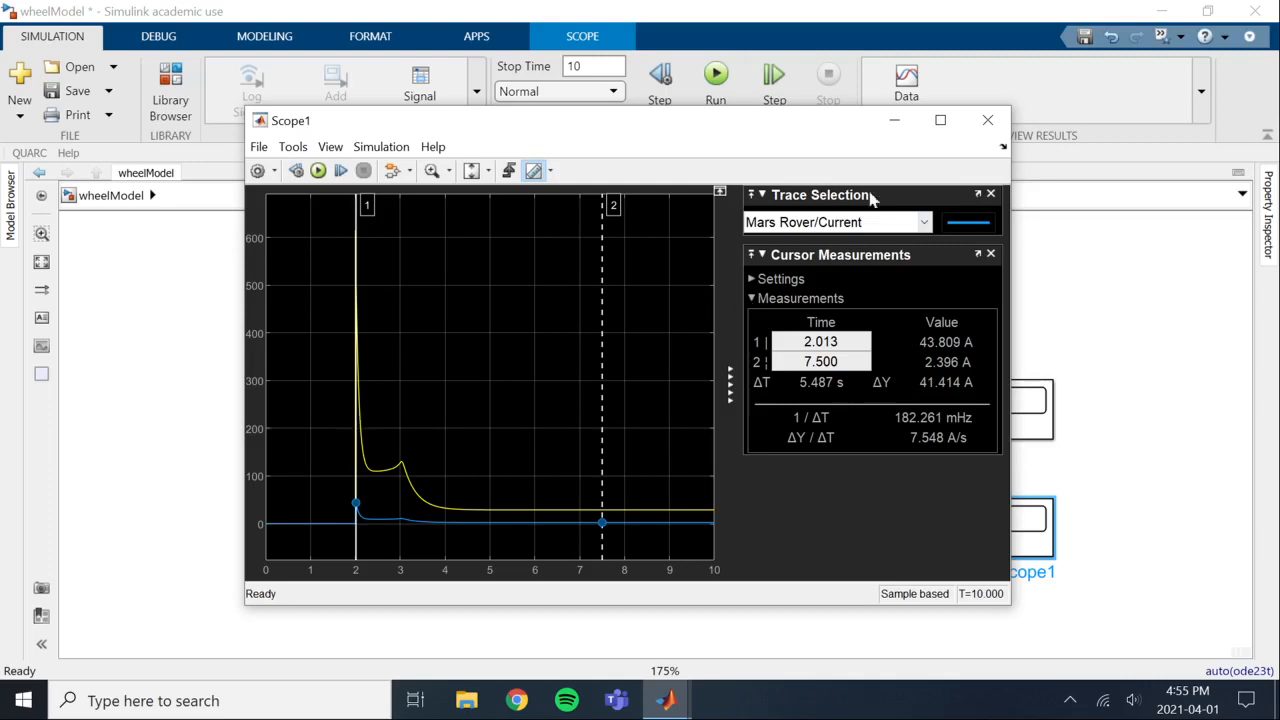
pyautogui.click(987, 120)
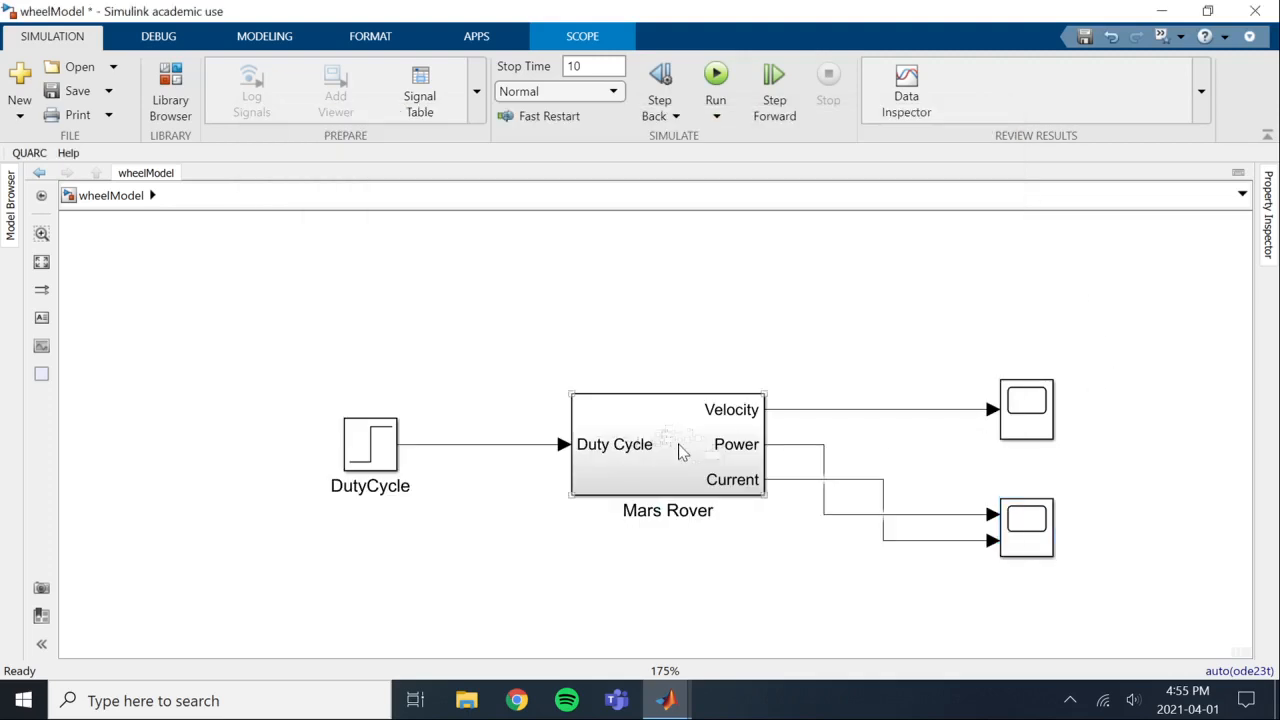
# - Move the second Scope up closer to the first one, lining up its upper input with the Current output
pyautogui.click(721, 524)
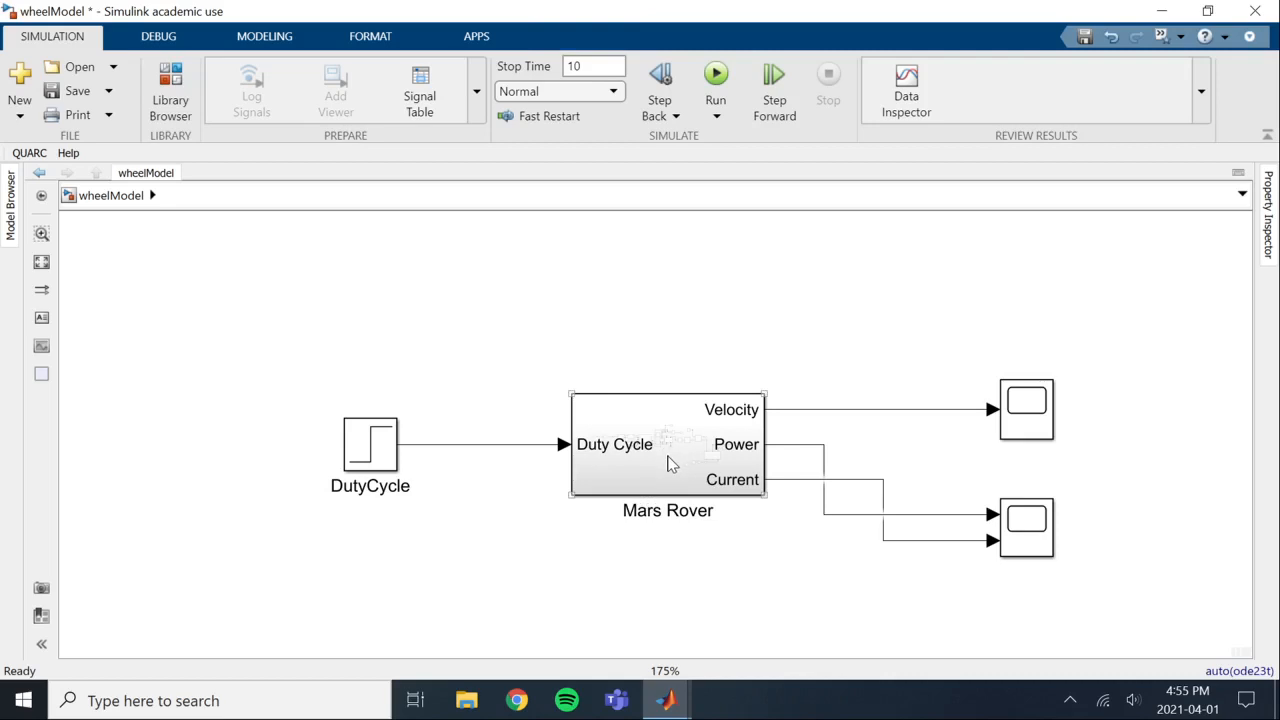
pyautogui.click(1043, 545)
pyautogui.moveTo(1043, 545); pyautogui.dragTo(1043, 511)
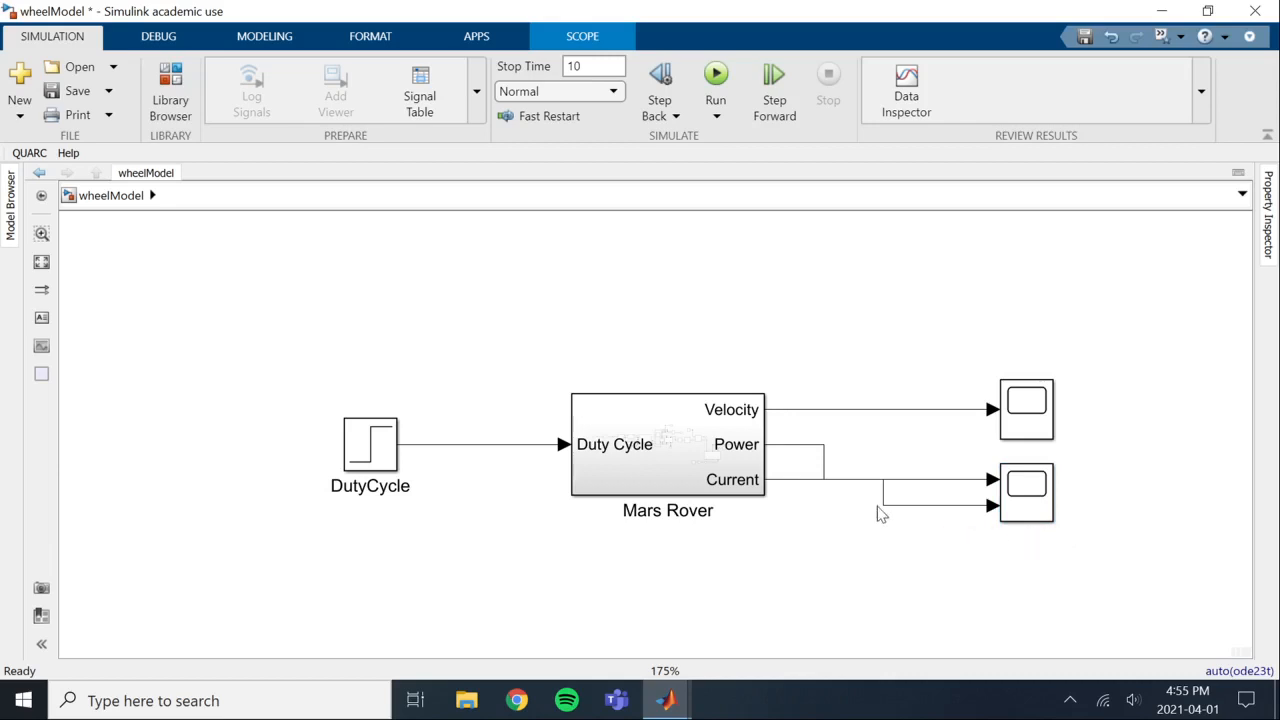
pyautogui.click(760, 484)
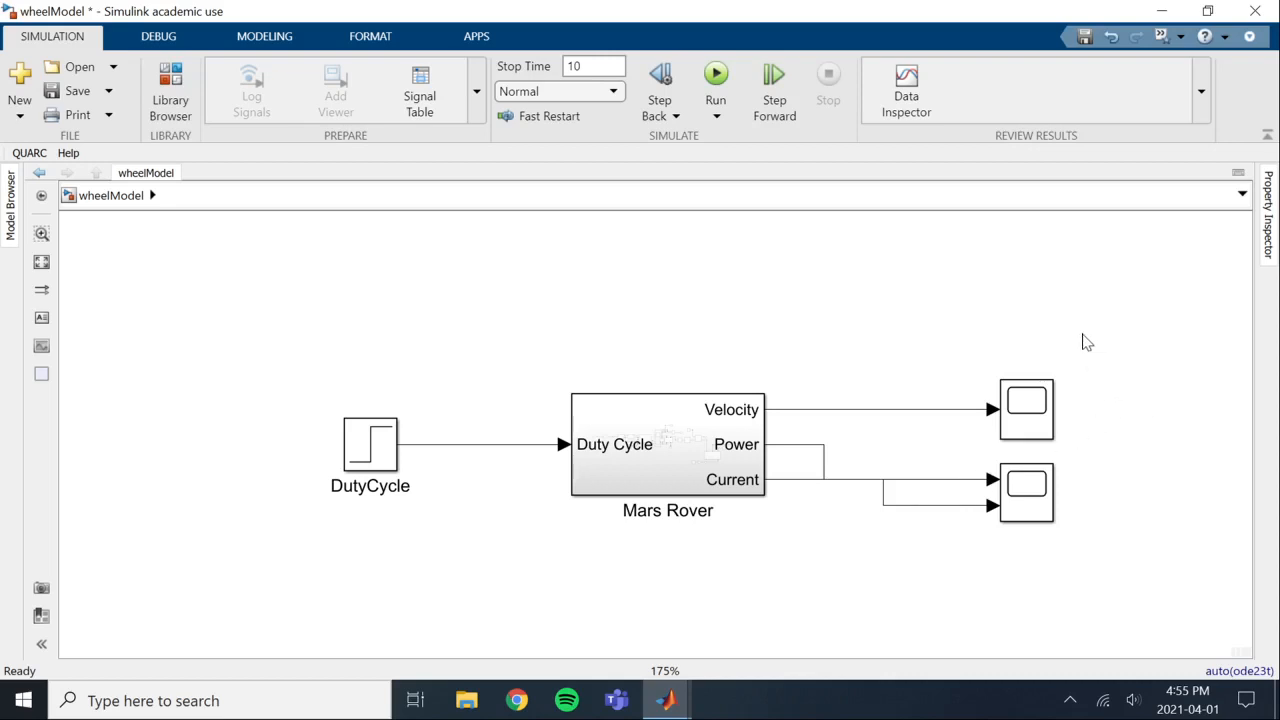
pyautogui.click(658, 490)
pyautogui.click(641, 535)
pyautogui.click(1024, 414)
pyautogui.click(1014, 502)
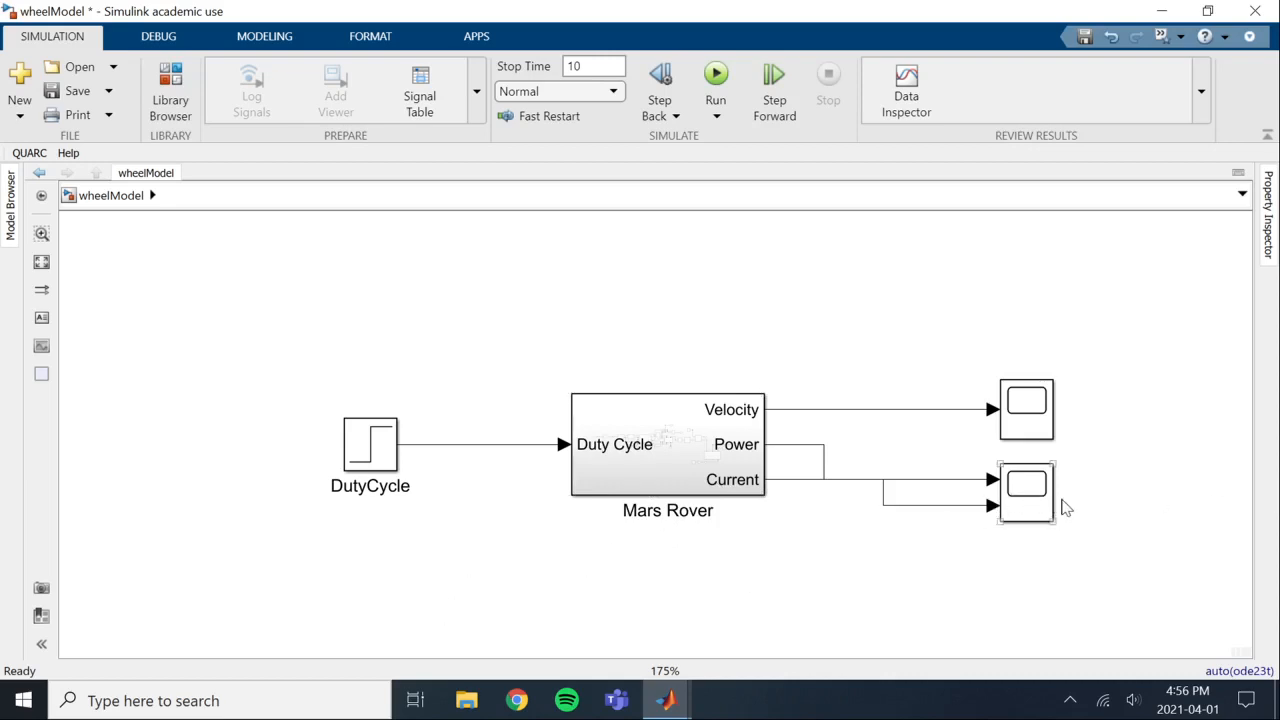